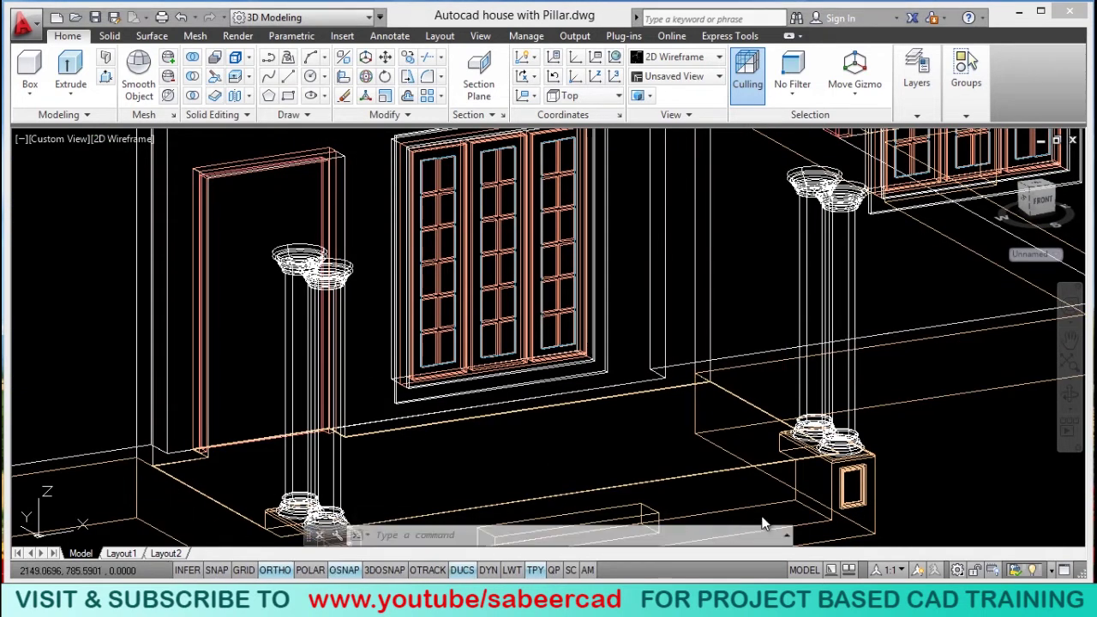
Make 3D SEAT the current layer and turn off Dynamic UCS.
click(917, 117)
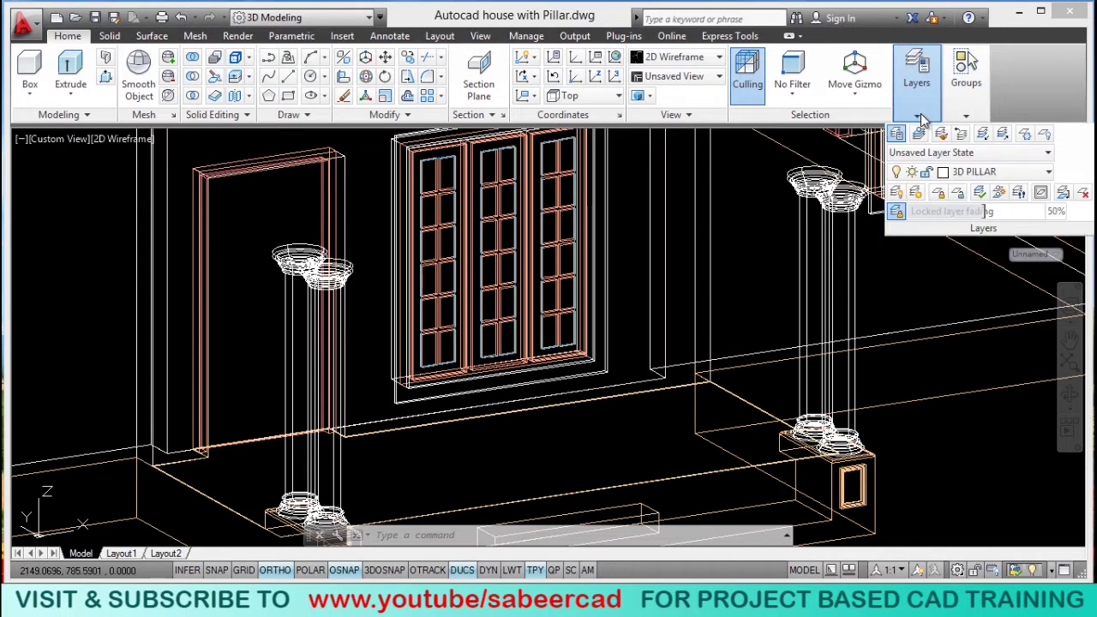
click(978, 176)
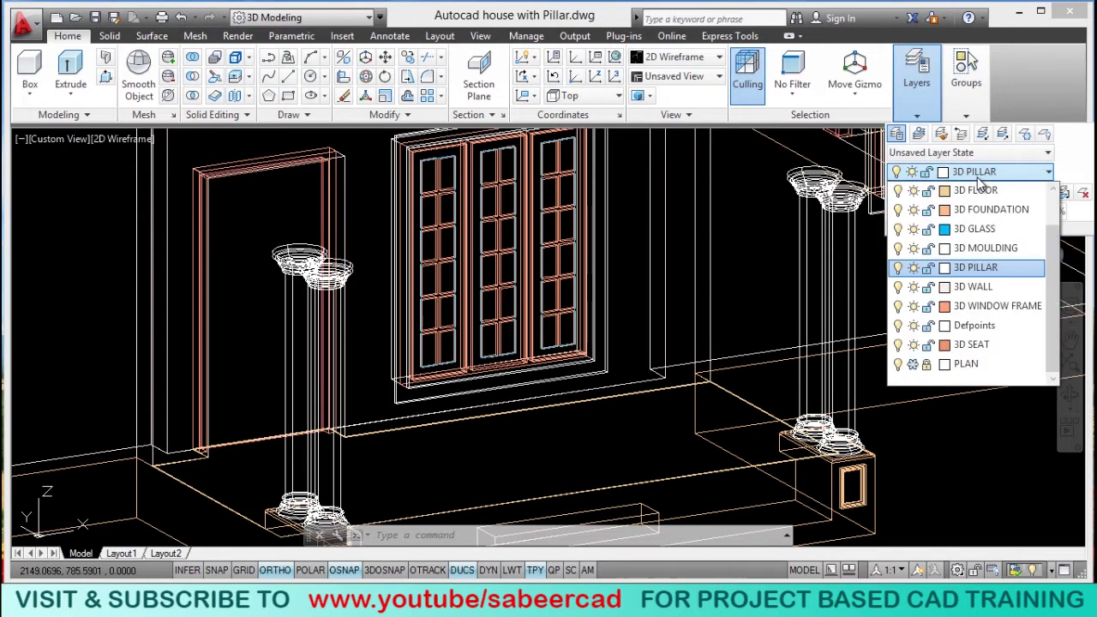
click(973, 345)
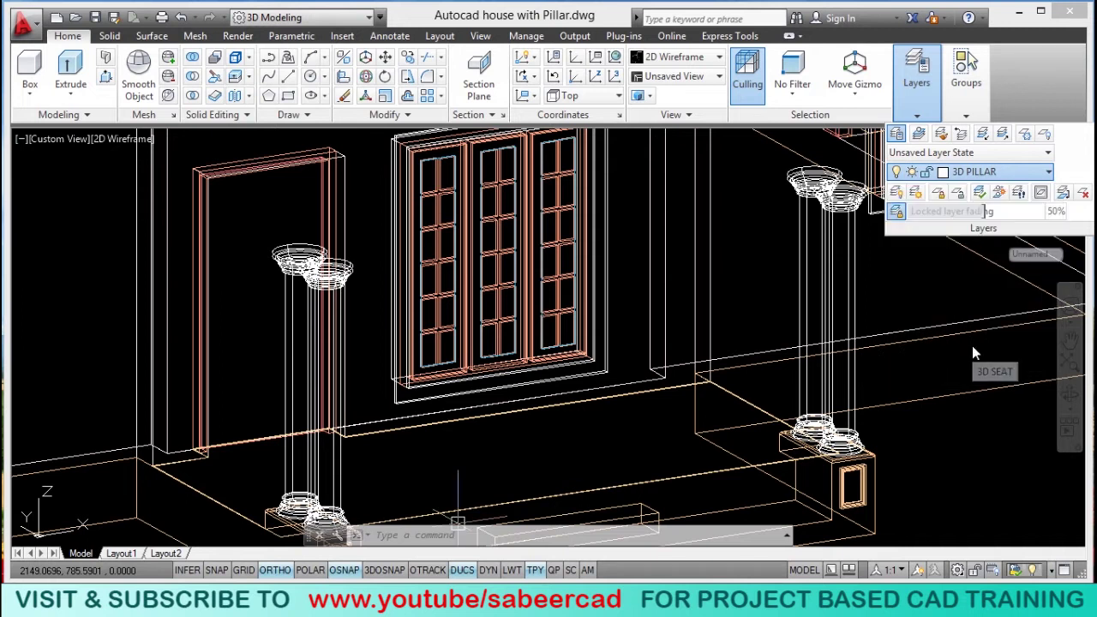
click(206, 238)
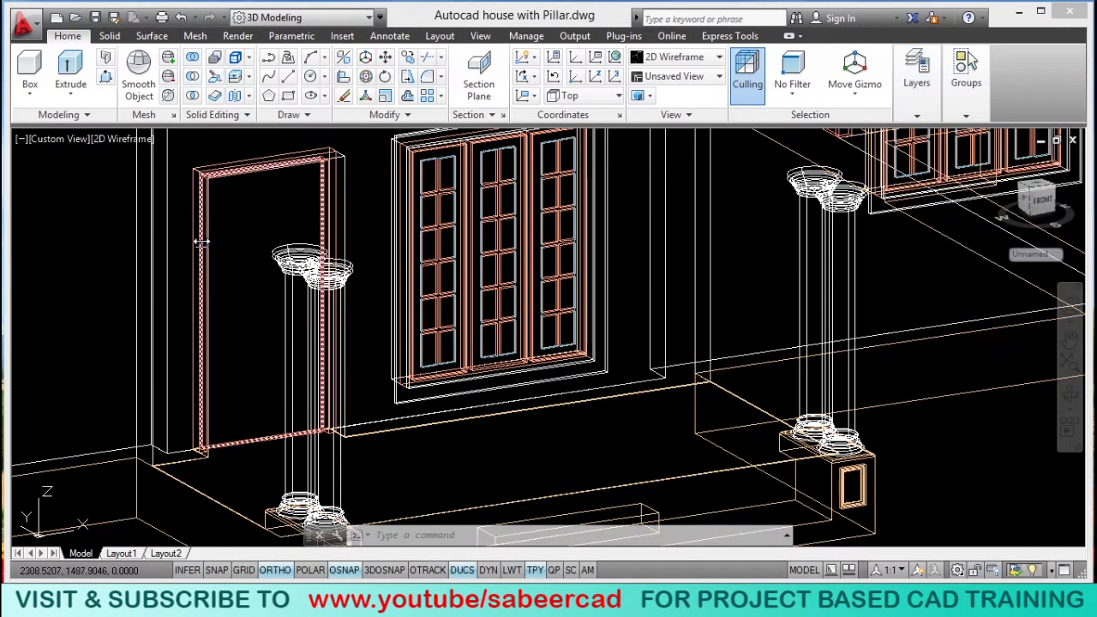
click(461, 571)
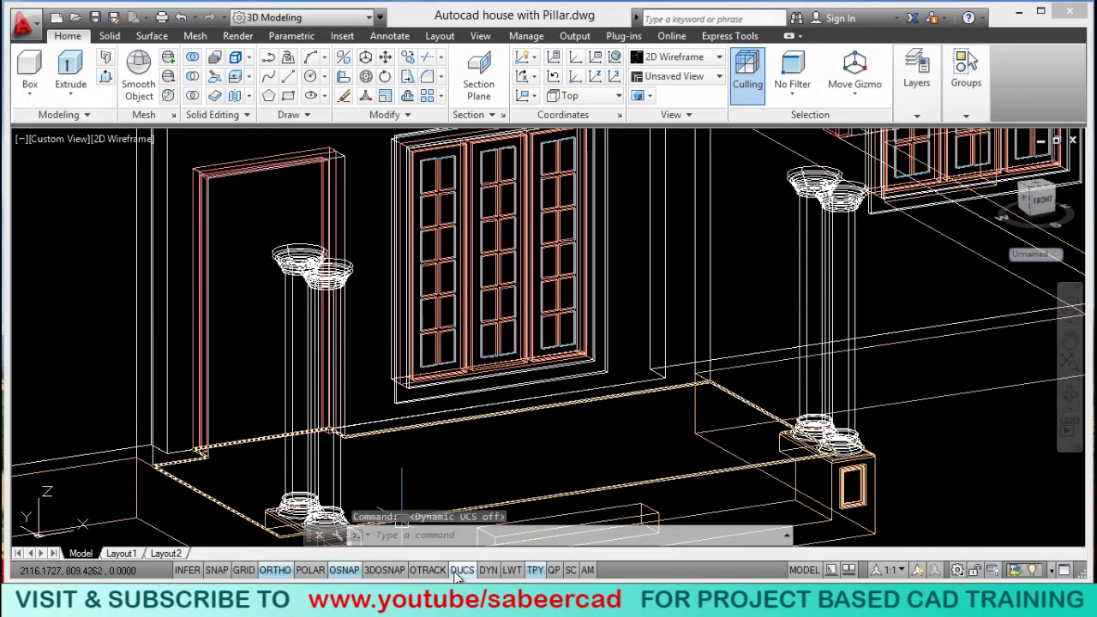
Draw a polyline along the porch floor's outer edge, from the left wall corner through both front corners to the right wall.
click(270, 56)
scroll(218, 485, up, 5)
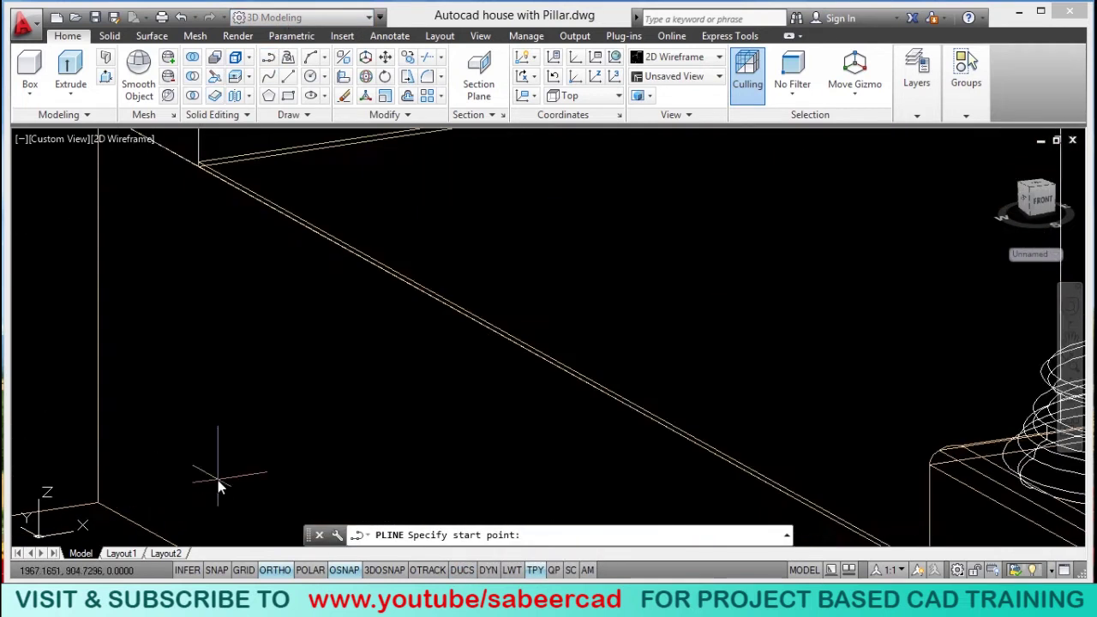
click(204, 181)
scroll(202, 183, down, 5)
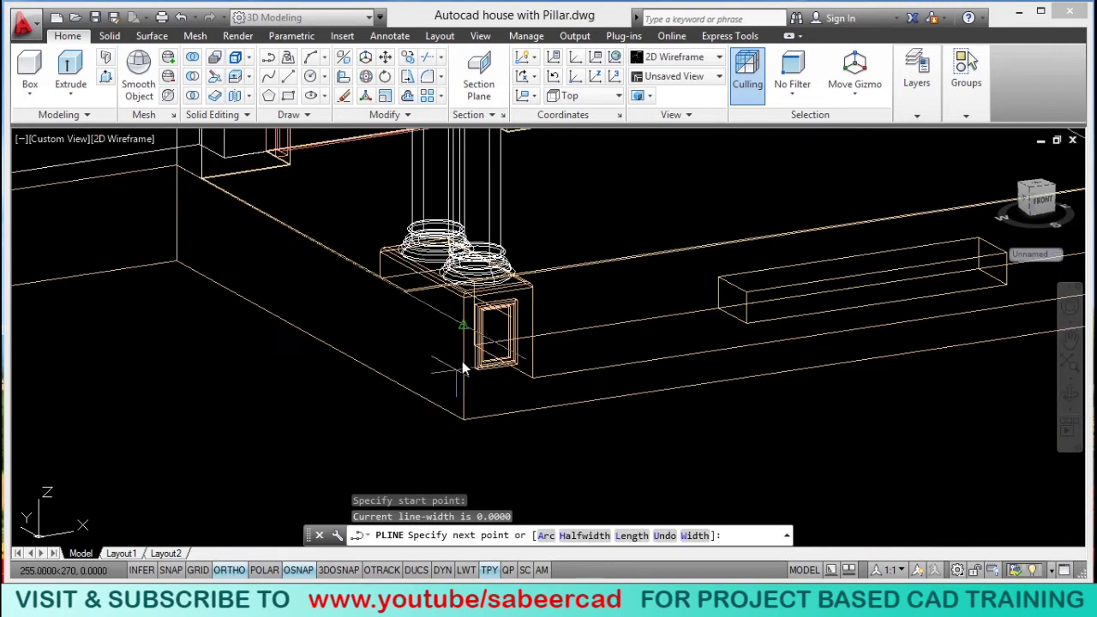
scroll(398, 245, up, 5)
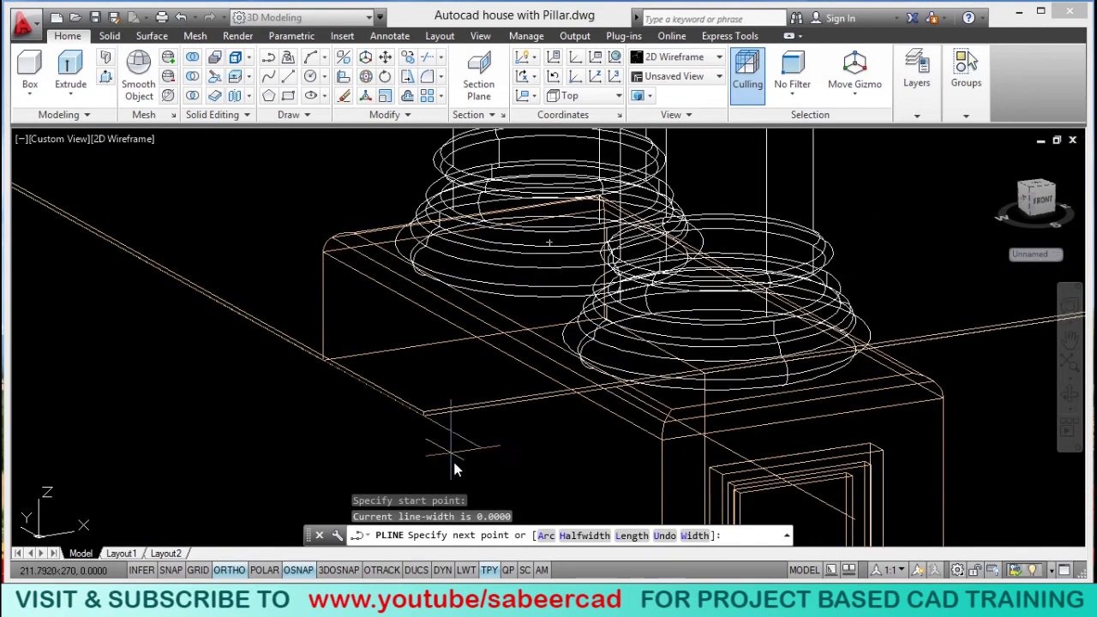
click(424, 415)
scroll(291, 435, down, 5)
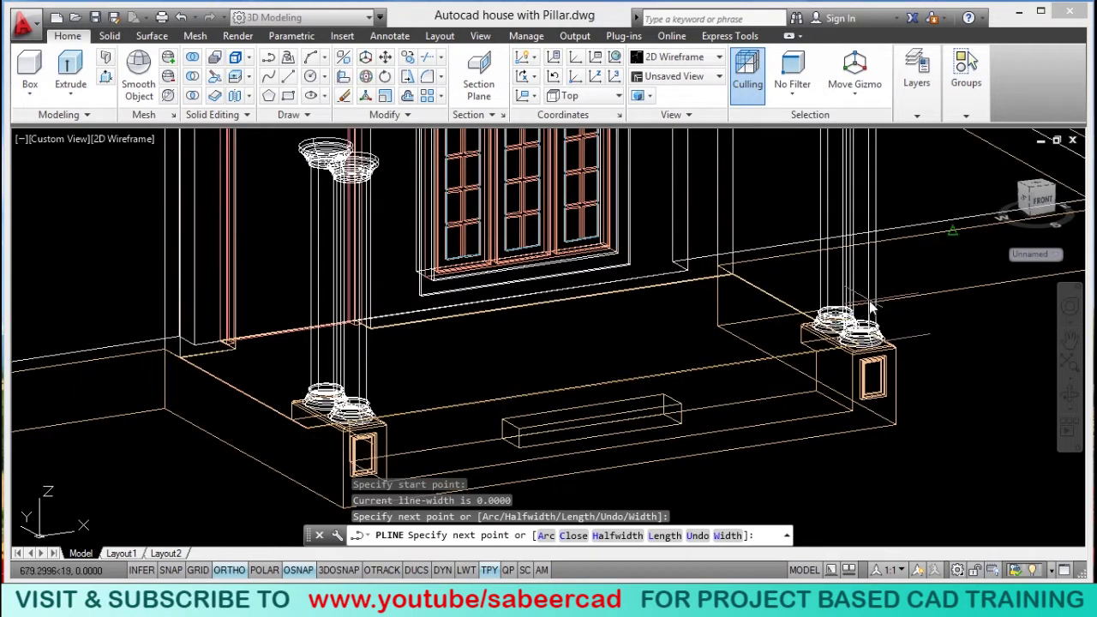
scroll(872, 307, up, 5)
click(828, 482)
scroll(828, 483, down, 5)
scroll(531, 343, up, 5)
click(588, 265)
scroll(617, 175, down, 5)
right_click(619, 177)
click(655, 185)
scroll(600, 197, down, 5)
scroll(526, 214, up, 3)
middle_drag(494, 231, 446, 326)
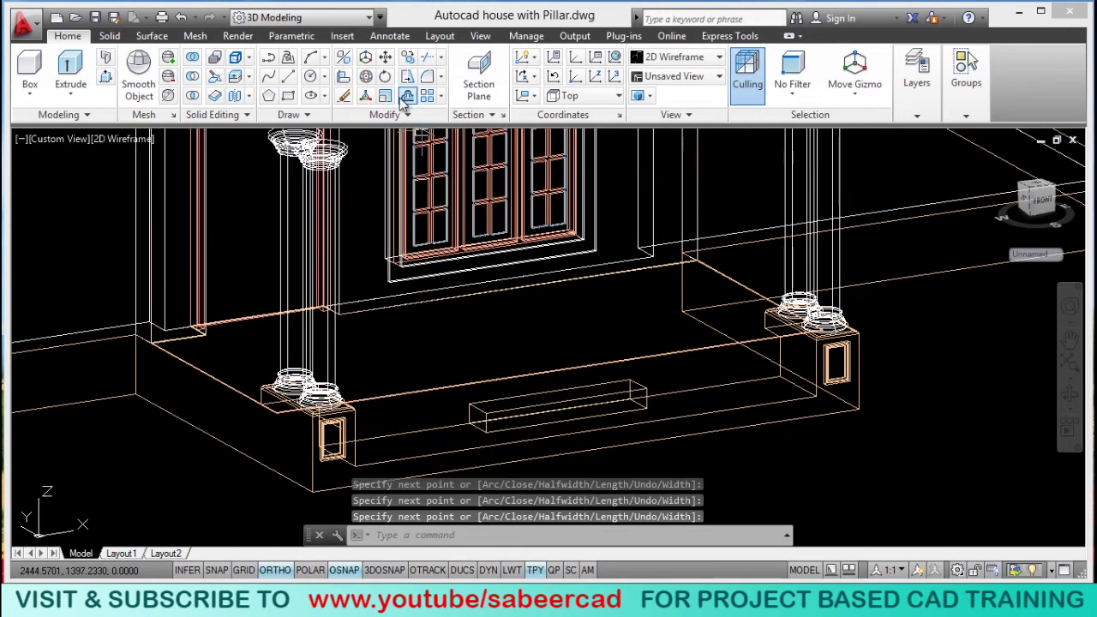
Offset the porch edge polyline 45 units inward.
click(407, 96)
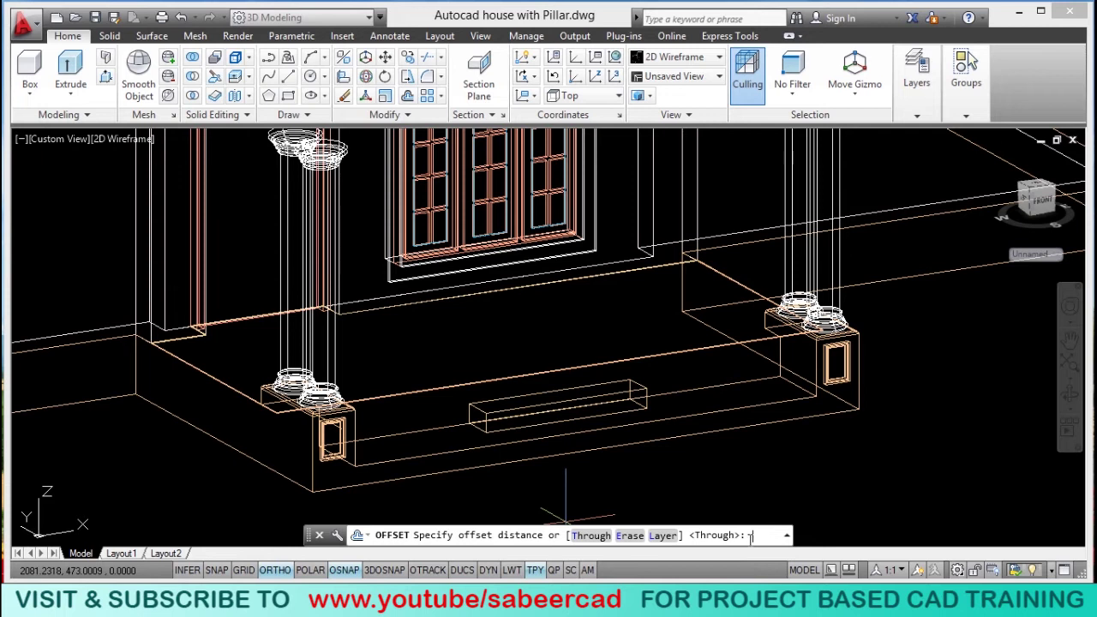
text(45)
key(Return)
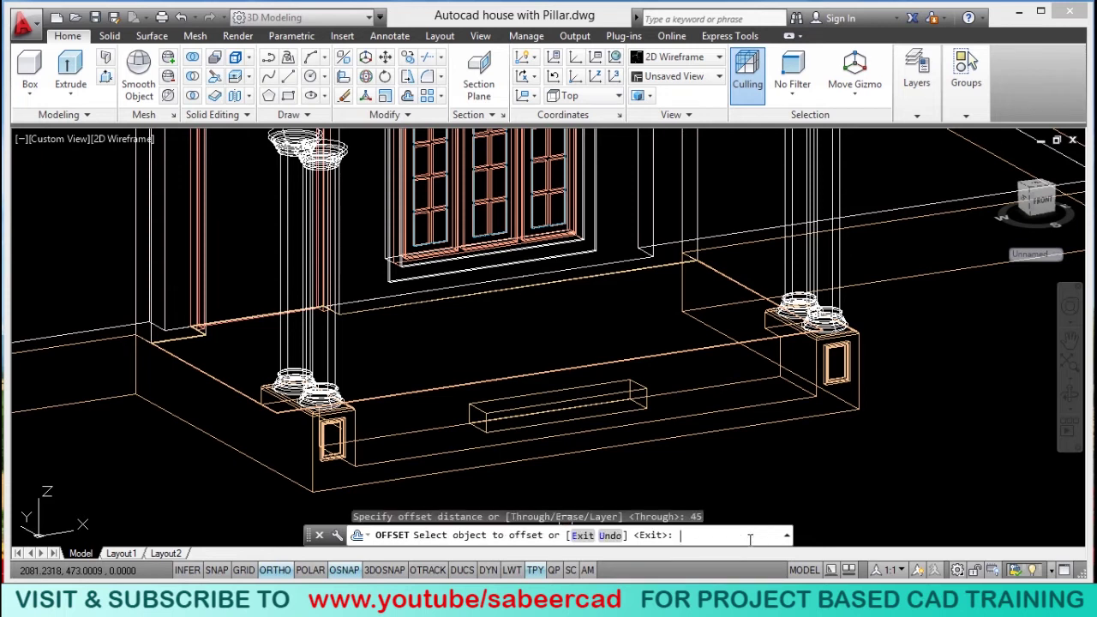
scroll(206, 375, up, 3)
click(217, 360)
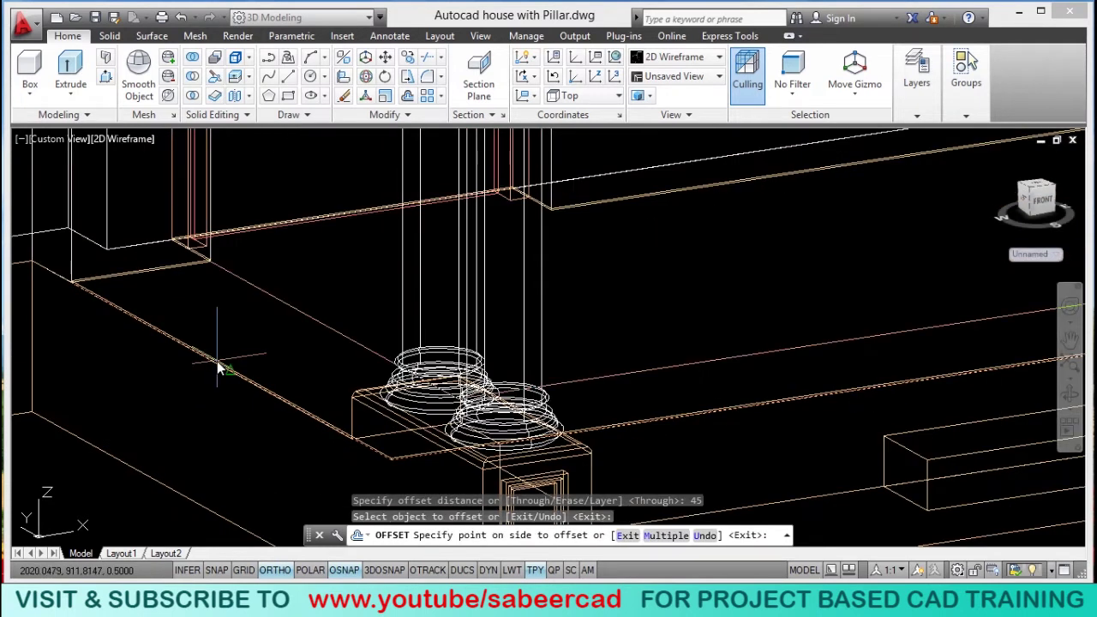
click(305, 280)
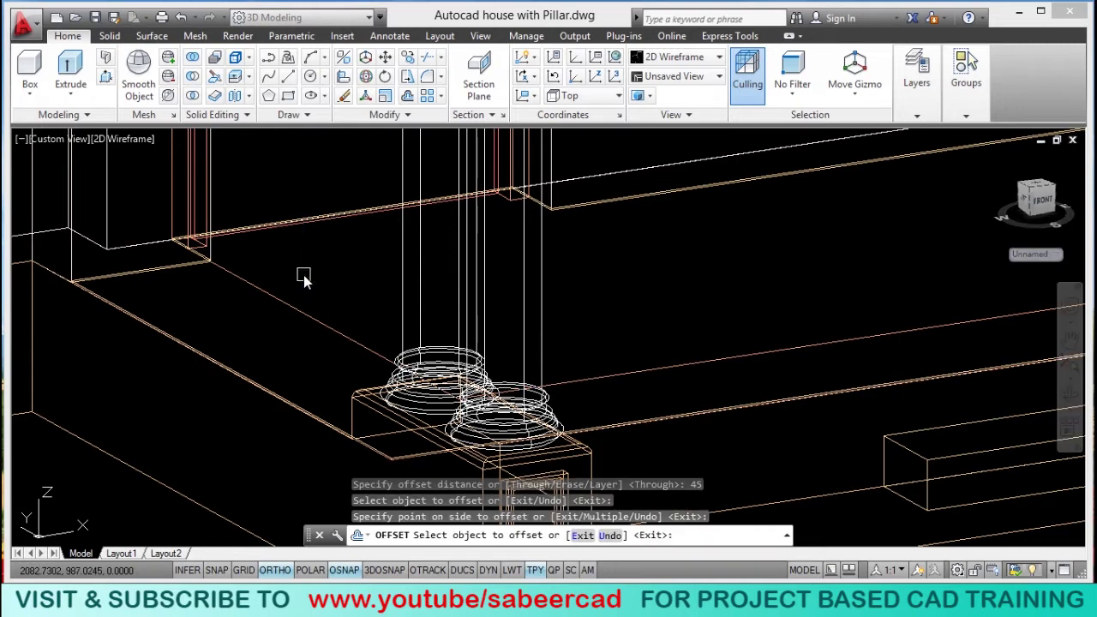
right_click(412, 287)
click(441, 296)
scroll(407, 417, down, 3)
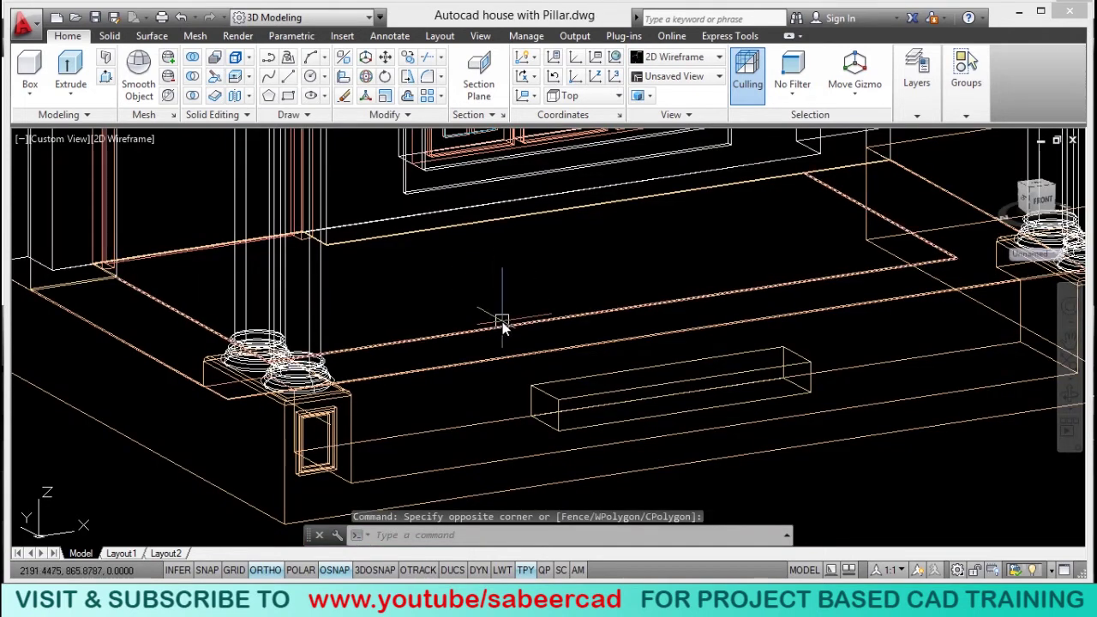
Start a polyline on the inner offset line, using point filters to align it in X with the left end of the entrance step.
click(268, 56)
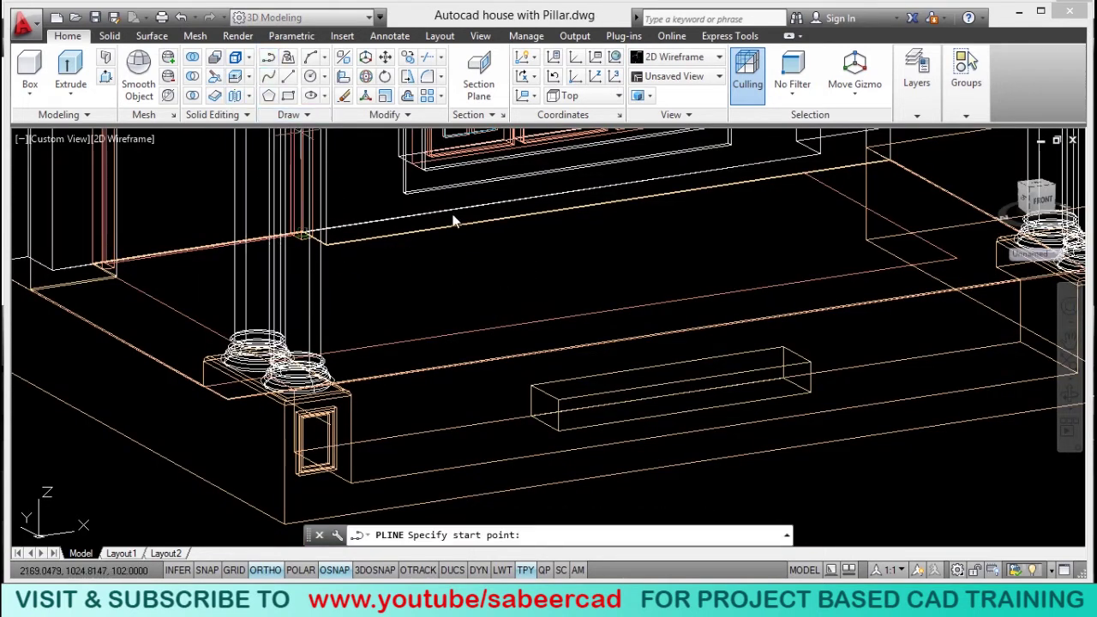
key(F8)
shift+right_click(574, 203)
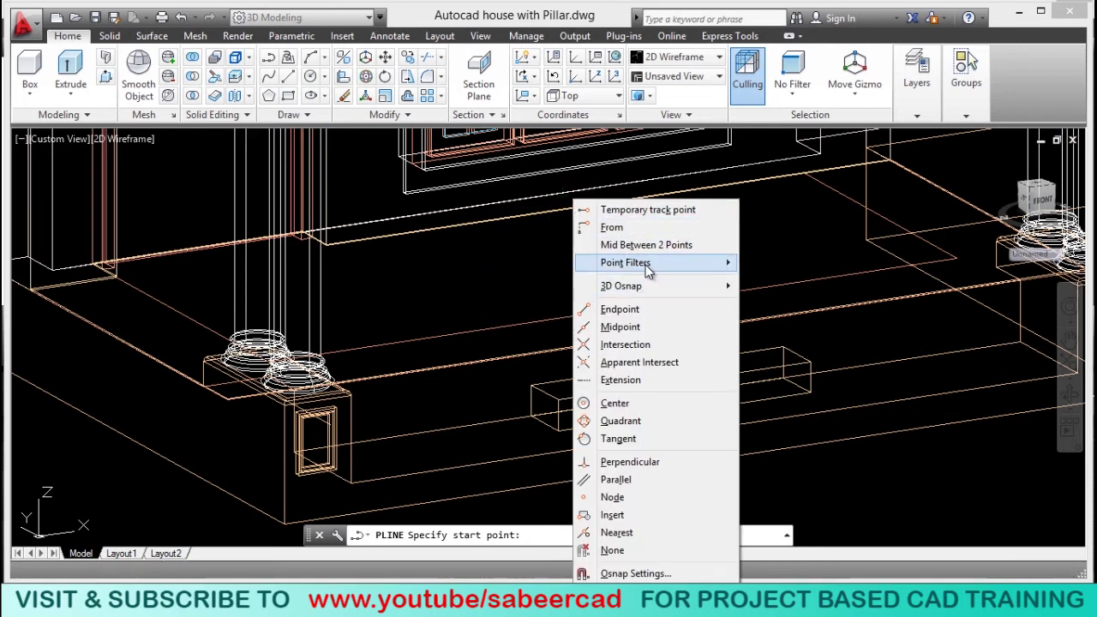
mouse_move(649, 271)
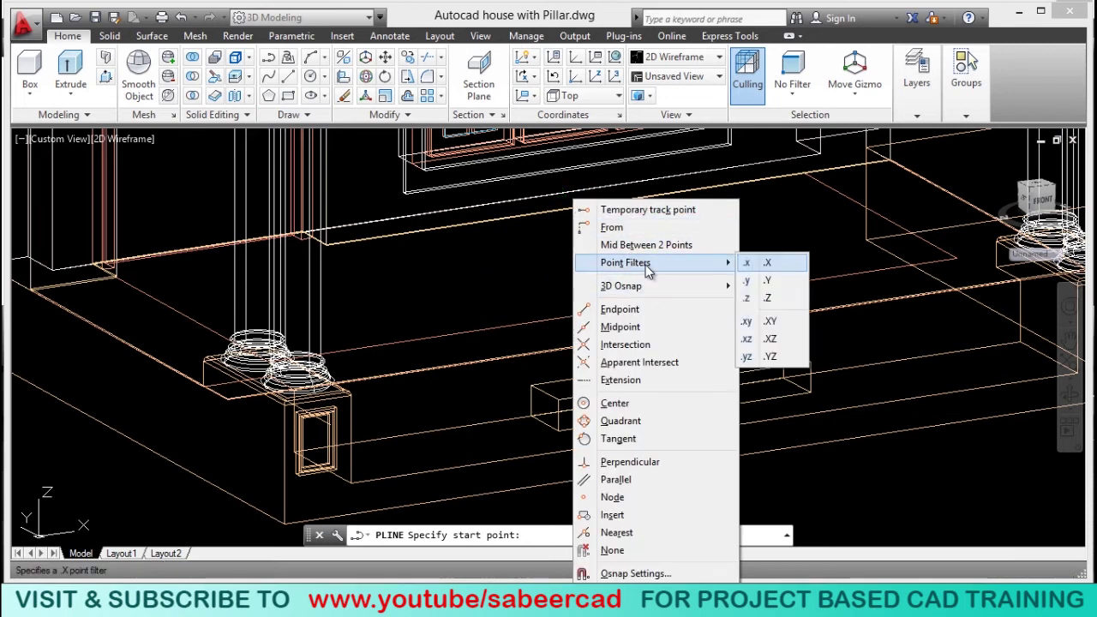
click(784, 268)
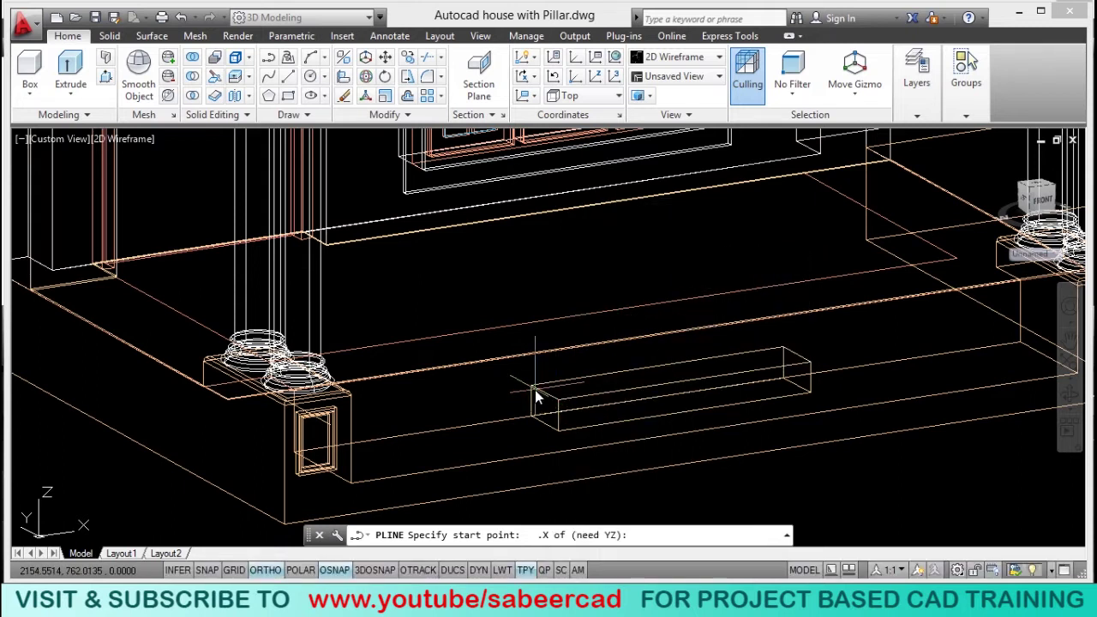
shift+right_click(540, 202)
mouse_move(692, 264)
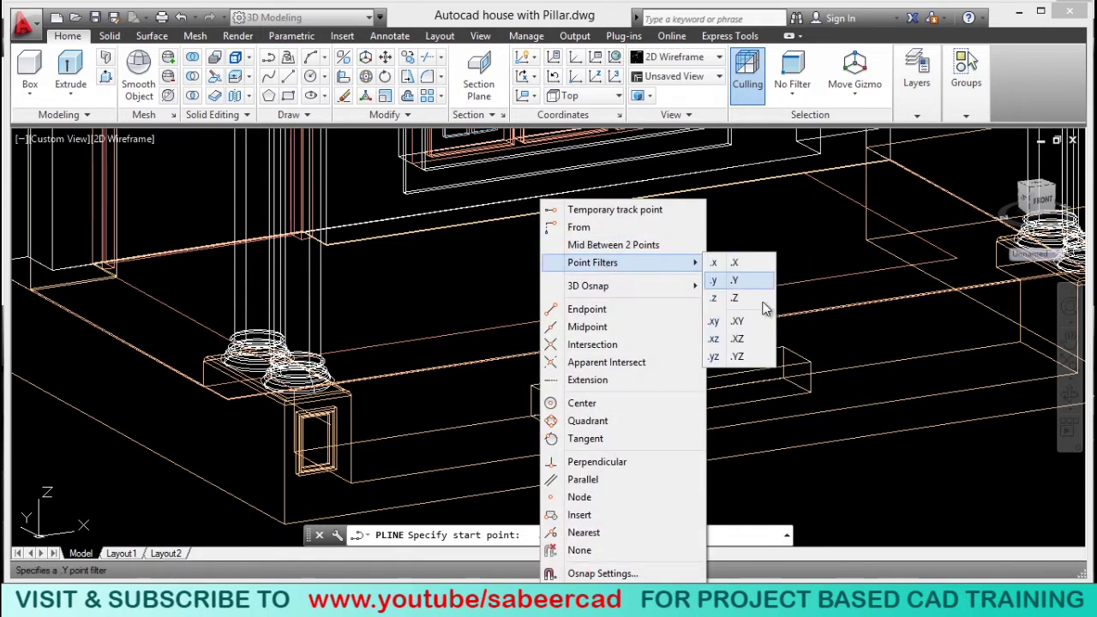
click(737, 356)
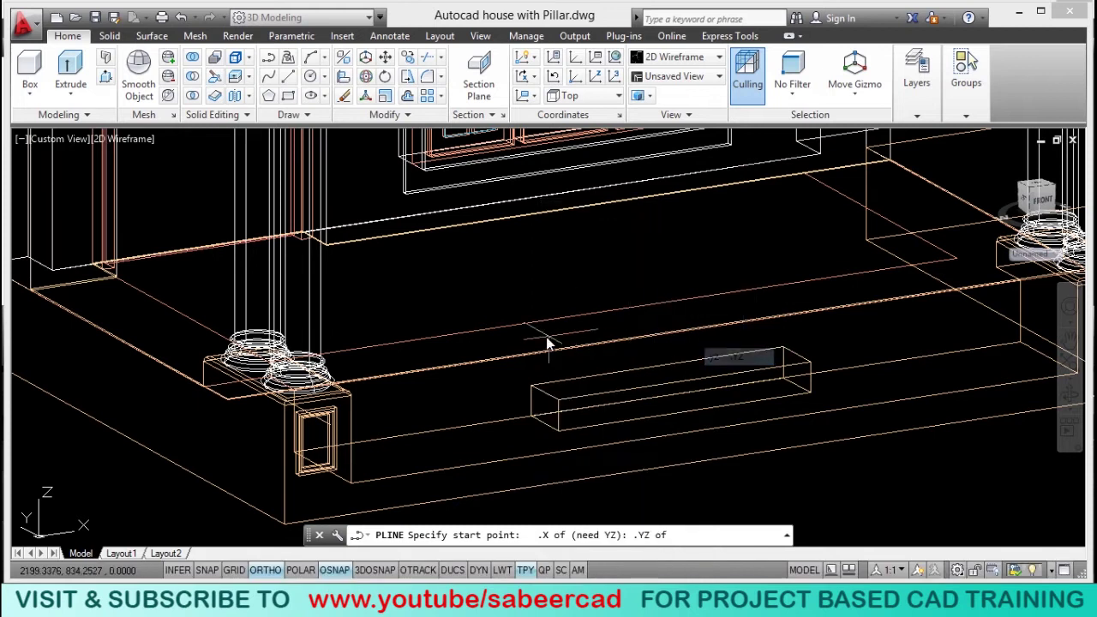
click(603, 317)
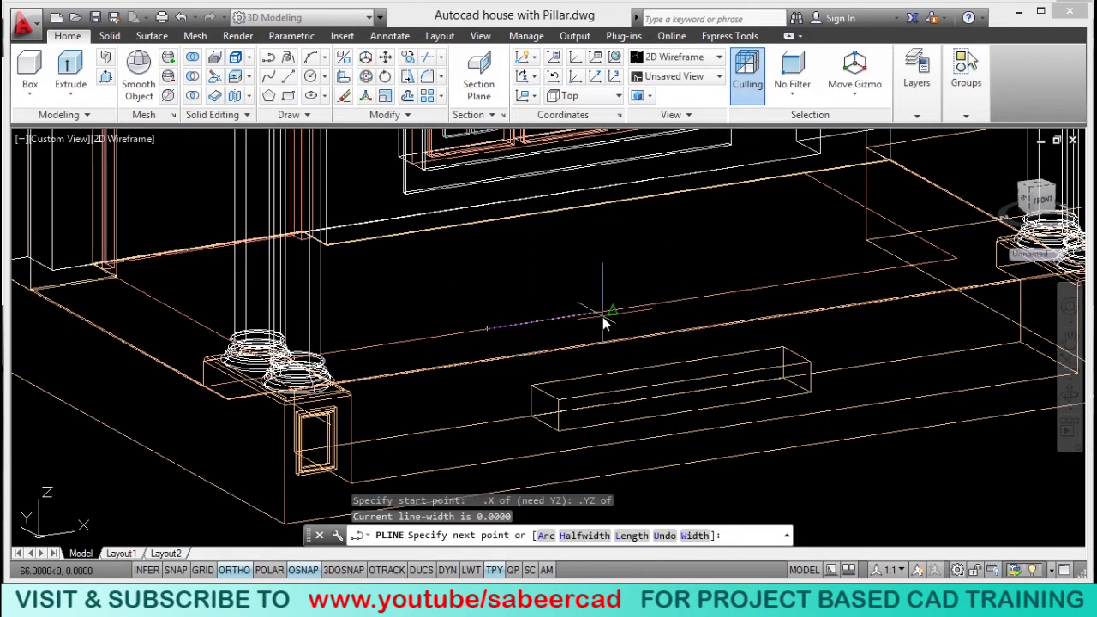
Extend the polyline perpendicular to the outer porch edge line and finish it as the seat's end at the entrance.
scroll(532, 351, up, 2)
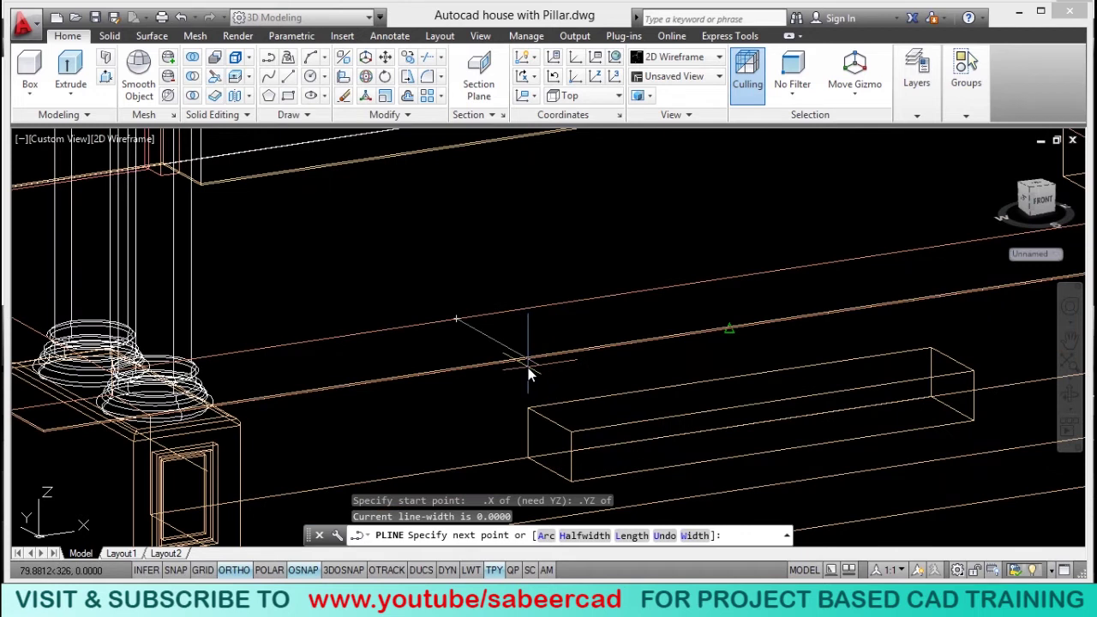
scroll(486, 354, up, 2)
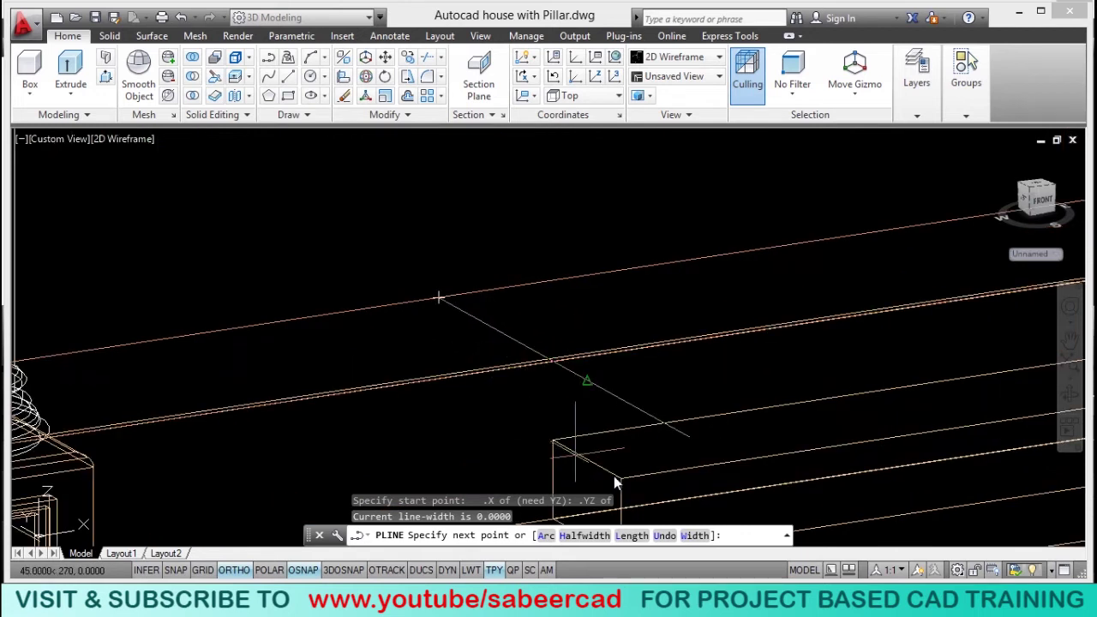
scroll(561, 380, down, 2)
scroll(559, 382, up, 2)
scroll(559, 381, down, 1)
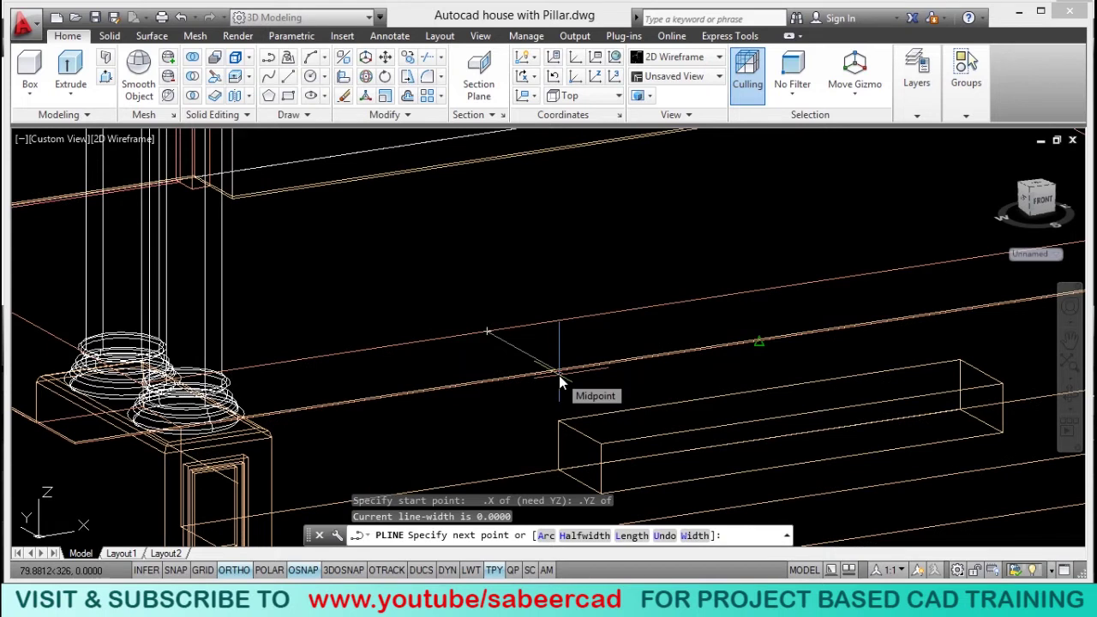
shift+right_click(559, 377)
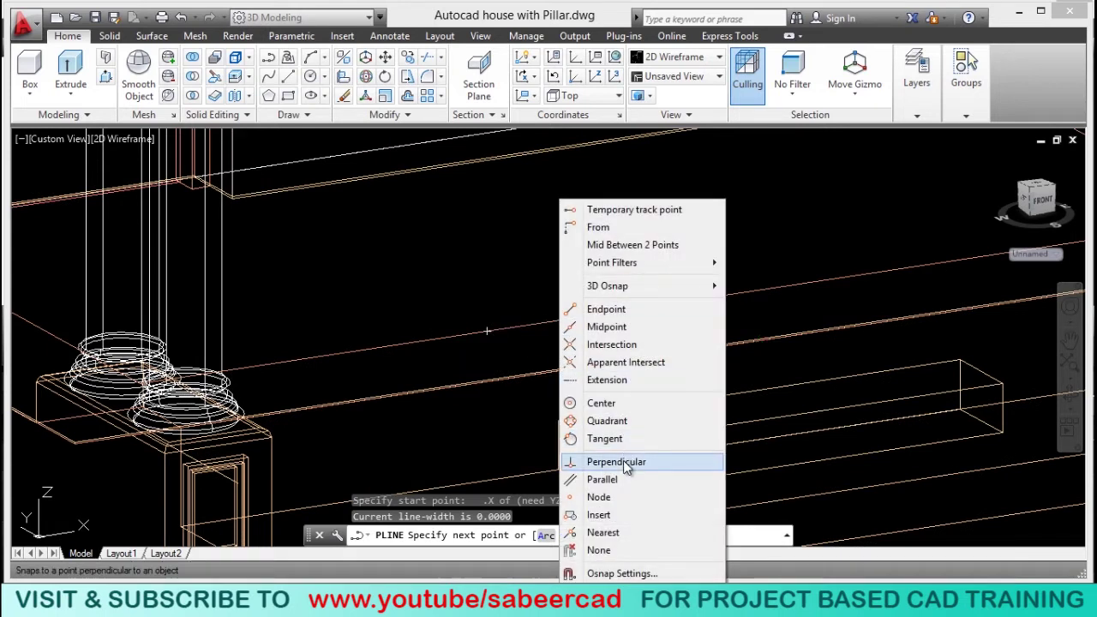
click(623, 458)
click(566, 379)
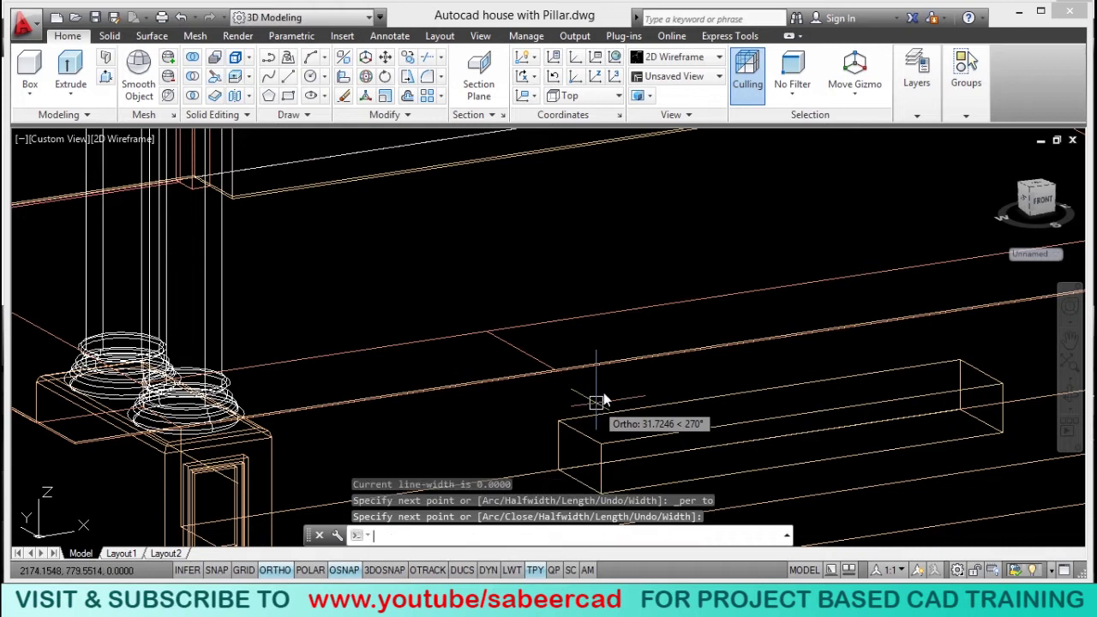
Draw a polyline joining the ends of the inner and outer seat lines at the left wall.
scroll(658, 360, down, 4)
scroll(378, 358, up, 2)
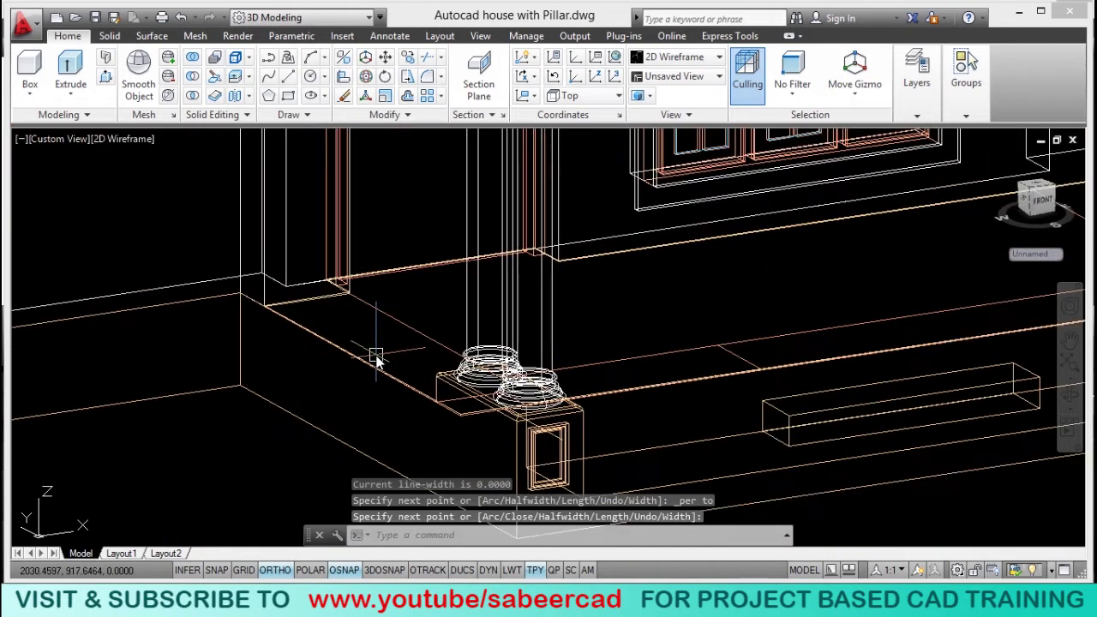
key(Escape)
key(Return)
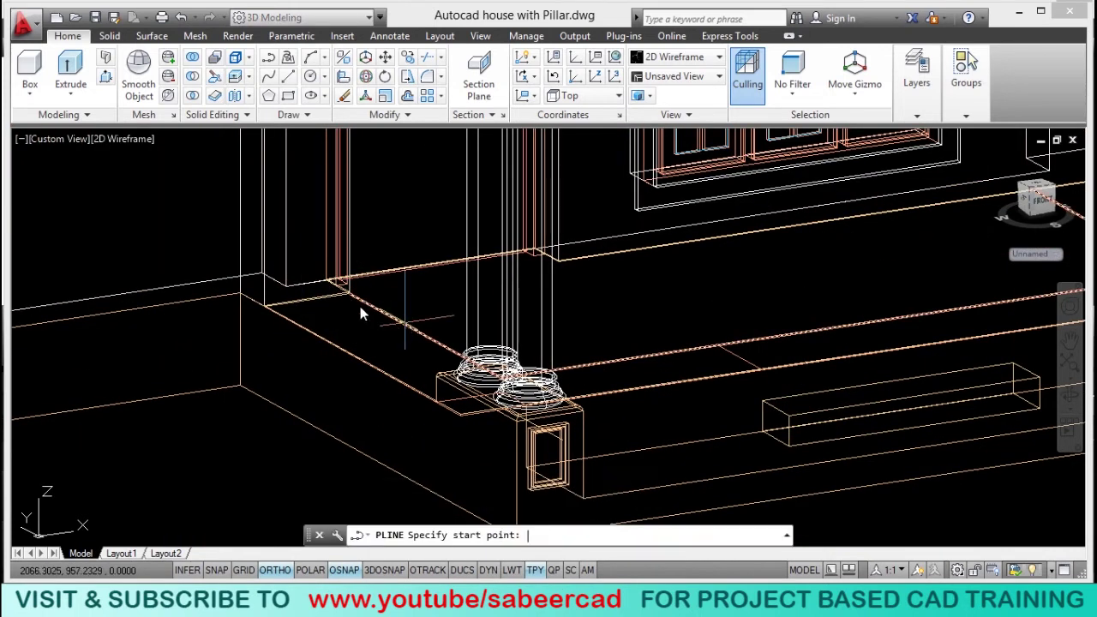
scroll(371, 318, up, 3)
click(469, 349)
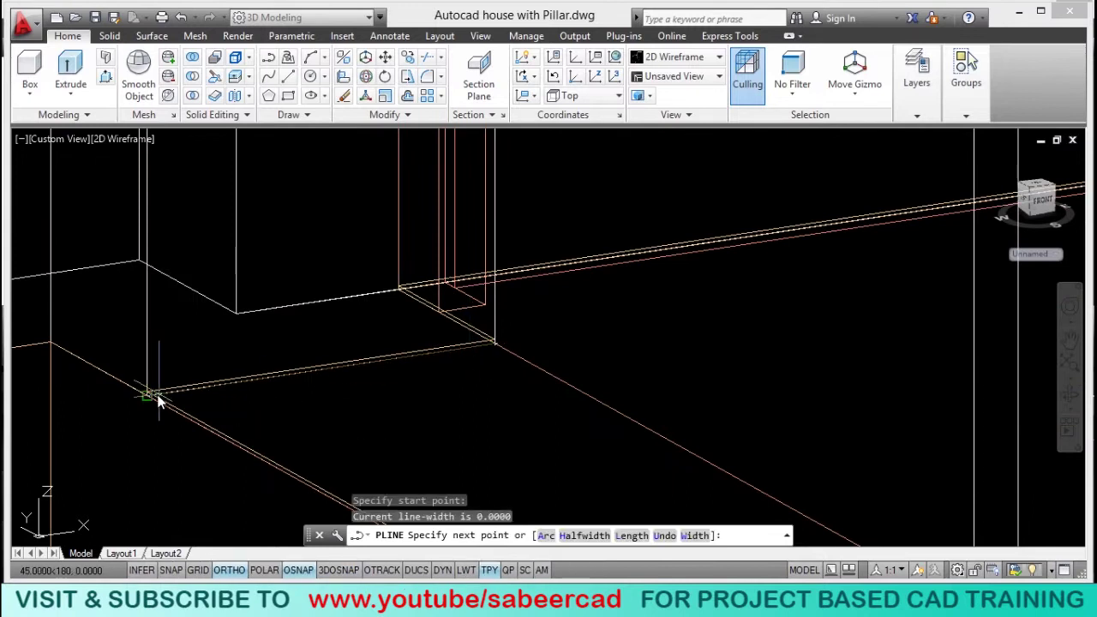
click(135, 402)
key(Return)
scroll(503, 326, down, 5)
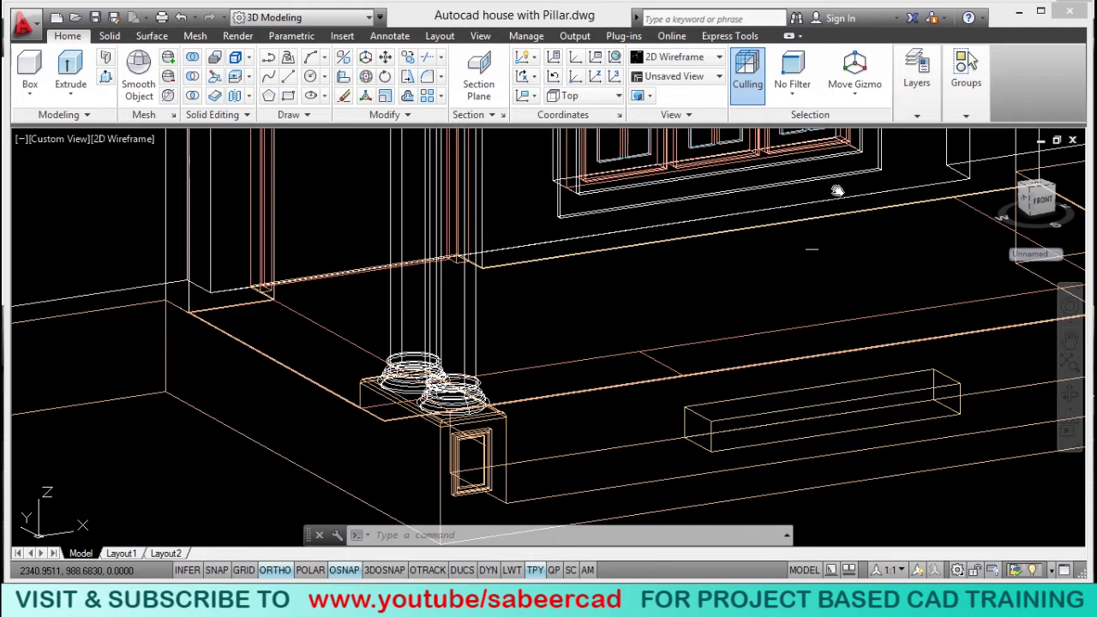
Isolate the 3D SEAT layer with Layer Walk and keep the changed layer states on exit.
click(915, 115)
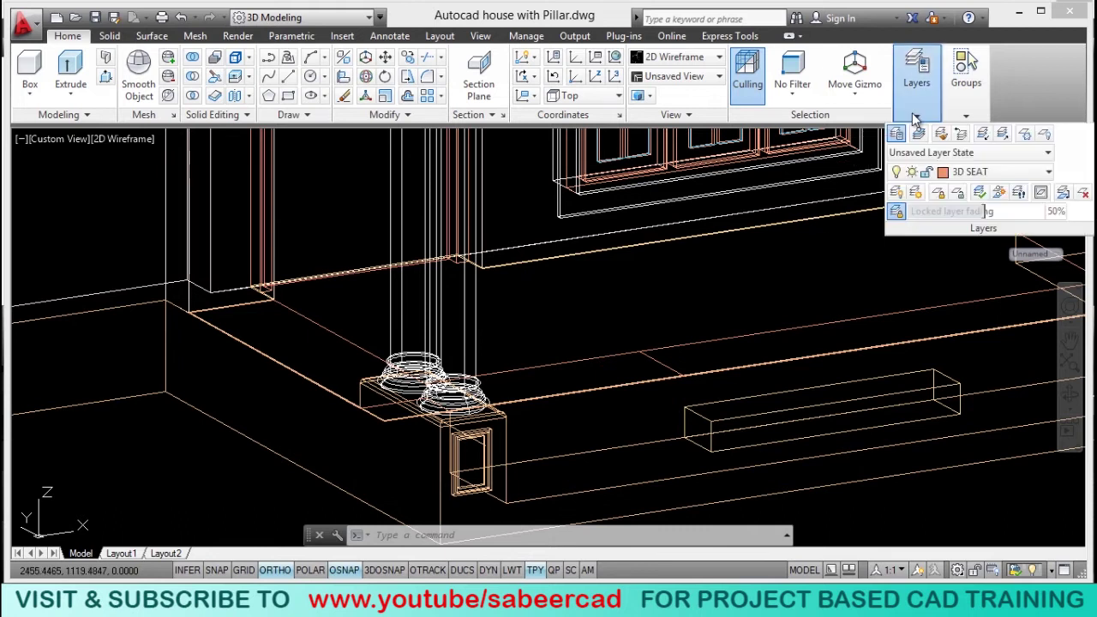
click(1018, 194)
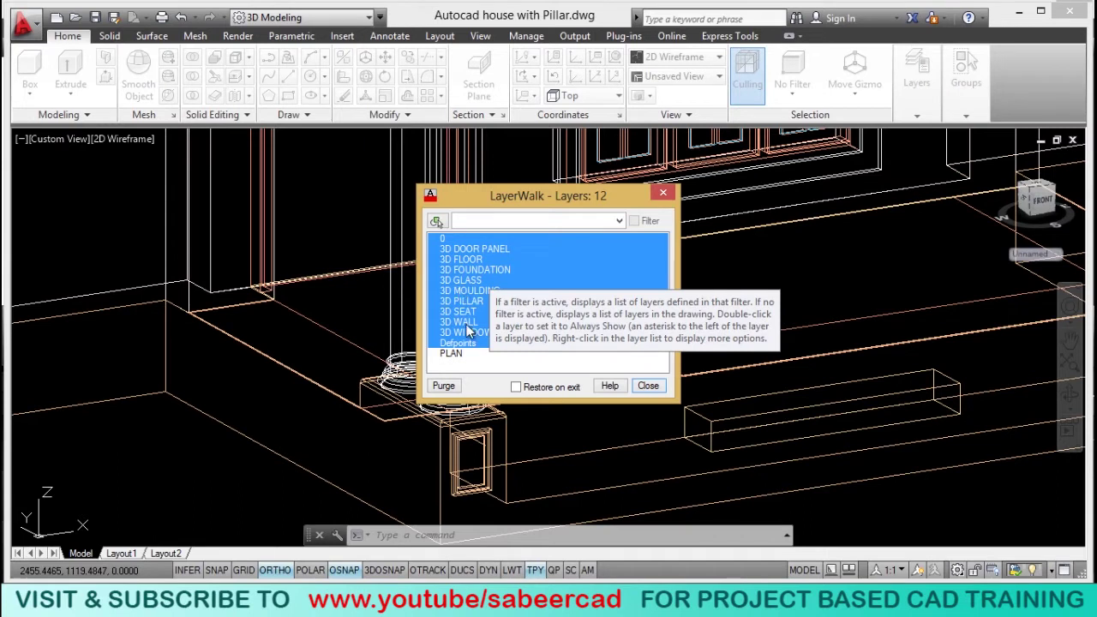
click(459, 312)
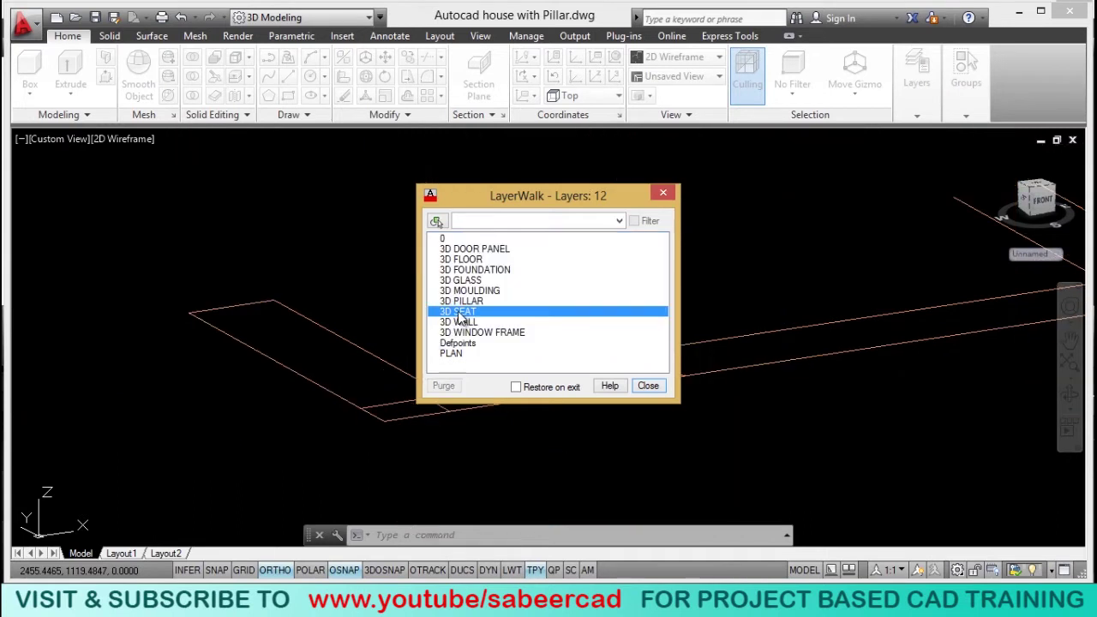
click(646, 387)
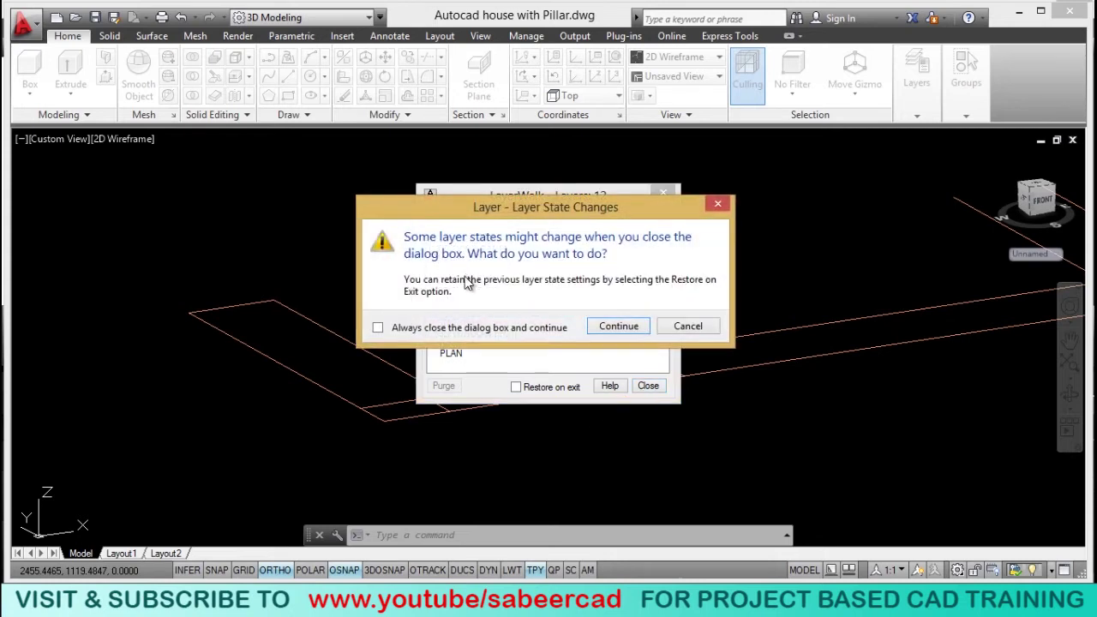
click(617, 327)
middle_drag(518, 390, 482, 400)
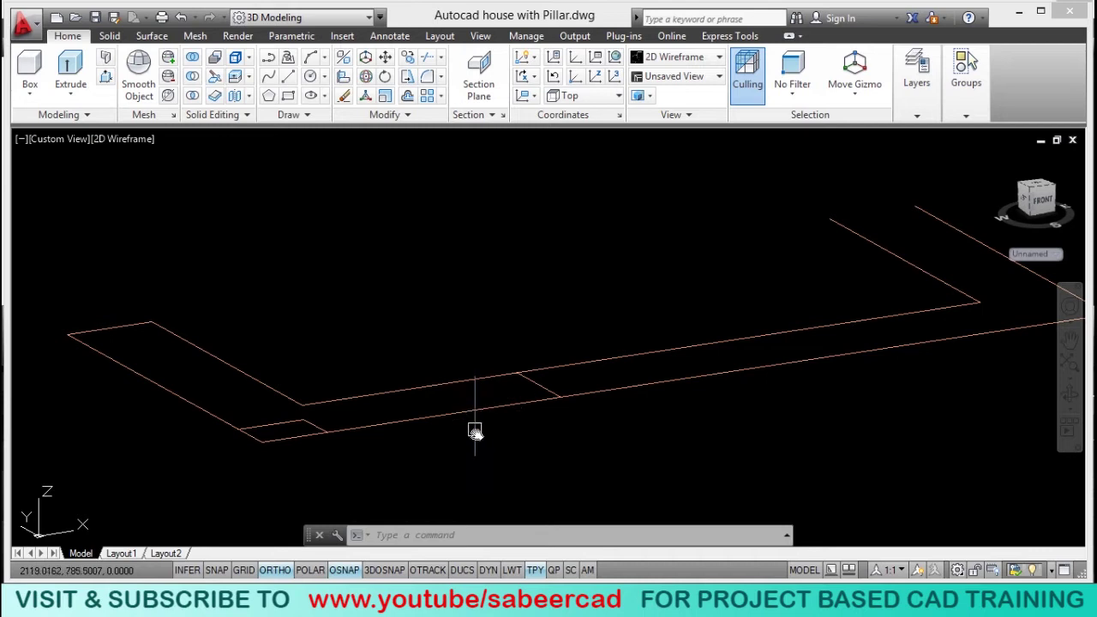
click(916, 115)
click(957, 172)
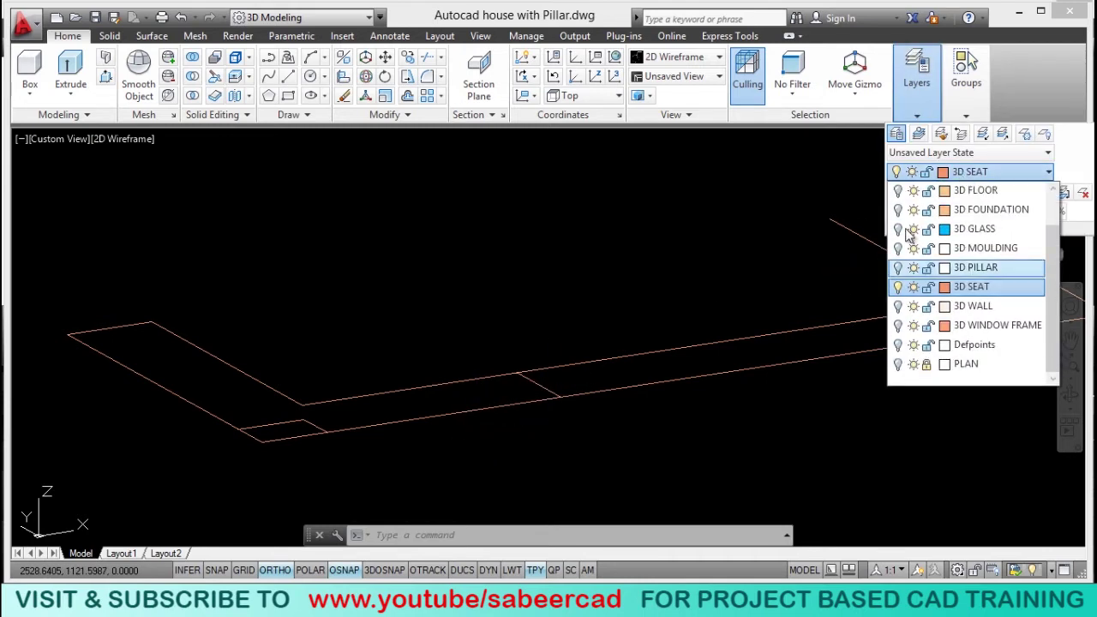
click(934, 325)
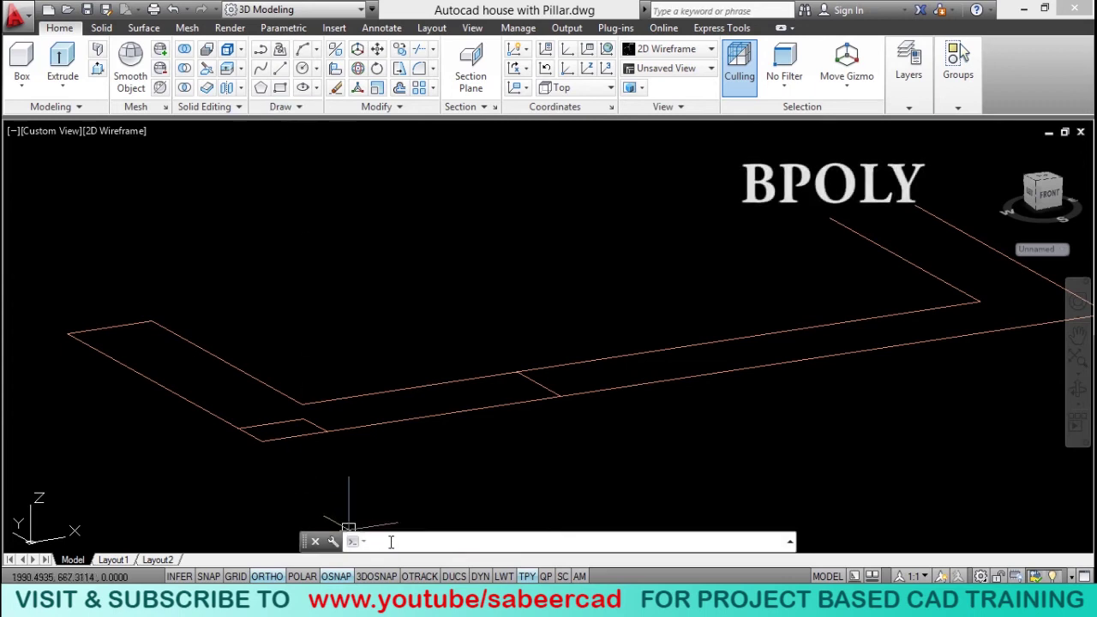
Create a closed boundary polyline from the seat area between the left wall end and the entrance end line.
click(297, 109)
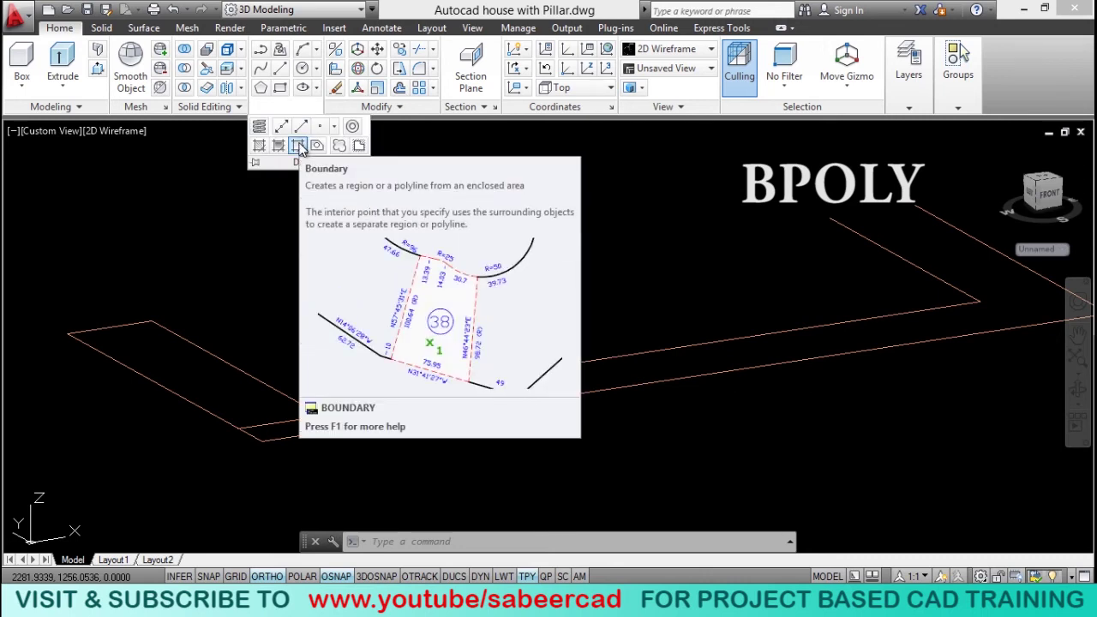
click(297, 146)
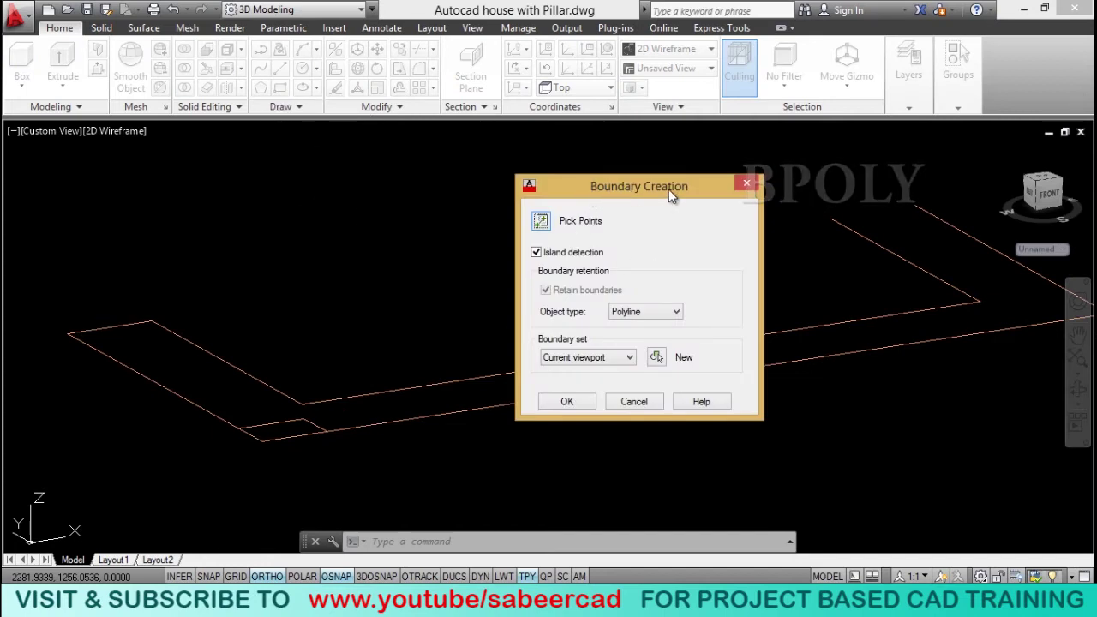
click(542, 221)
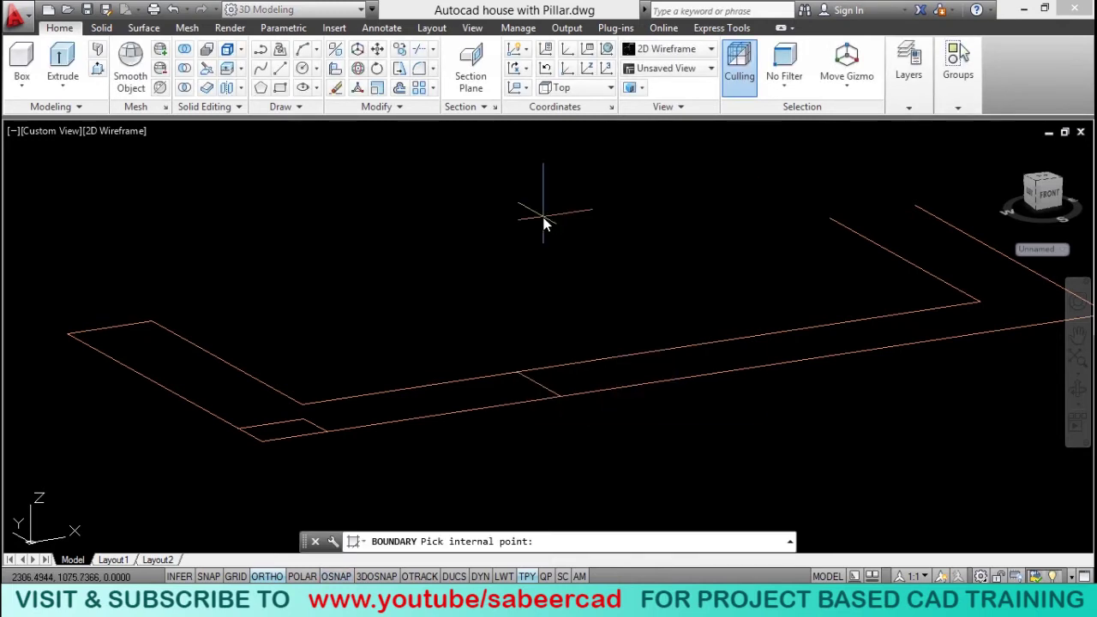
click(237, 398)
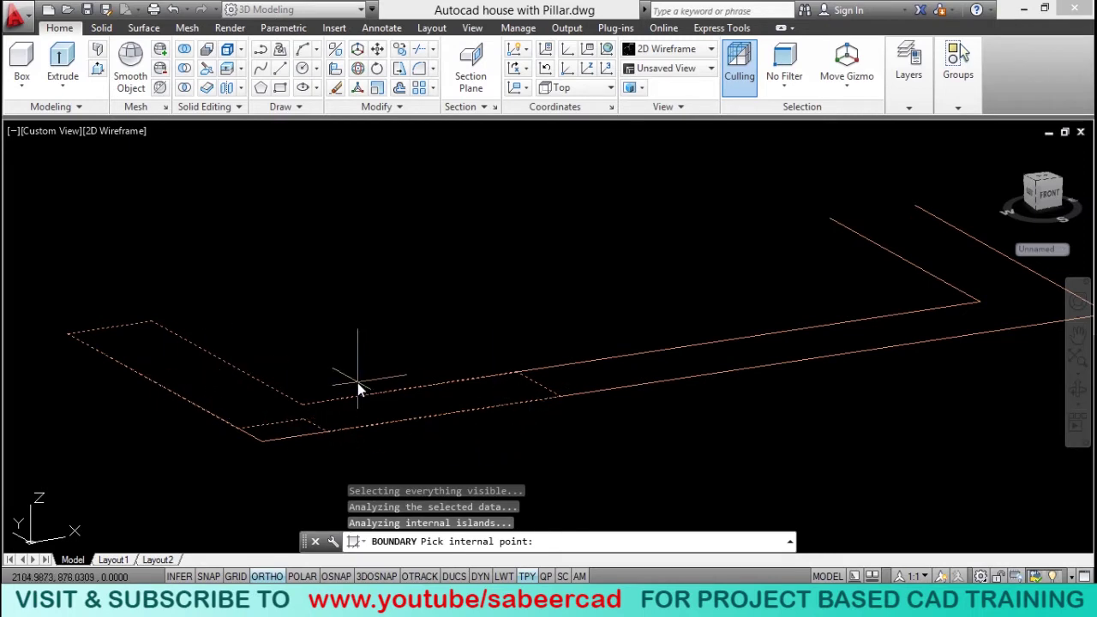
key(Return)
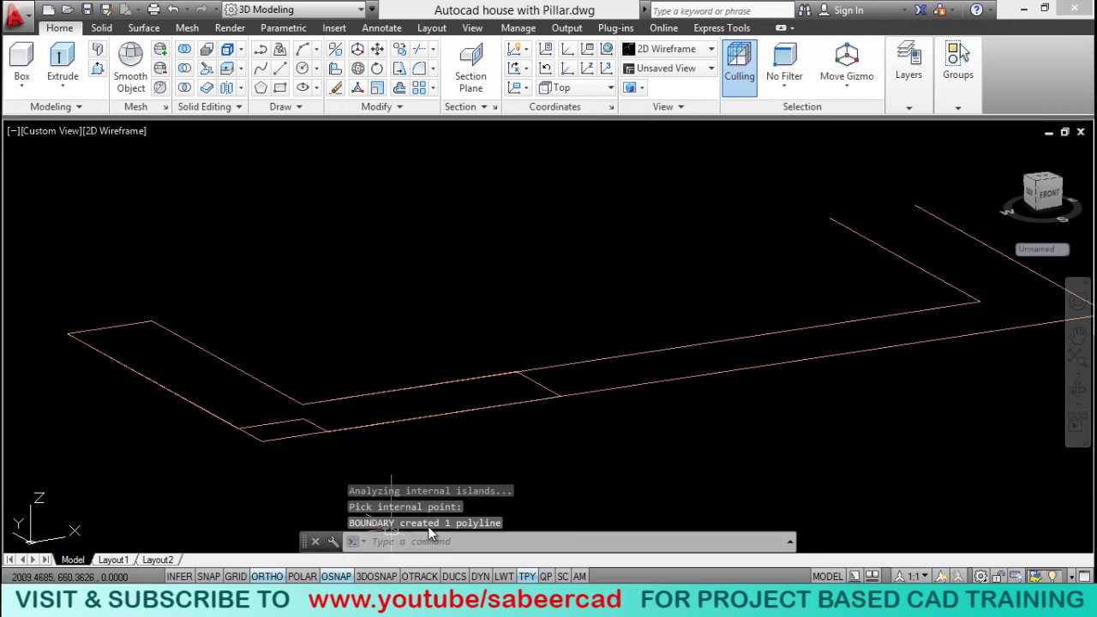
Extrude the seat's boundary polyline to a height of 50.
text(ext)
key(Return)
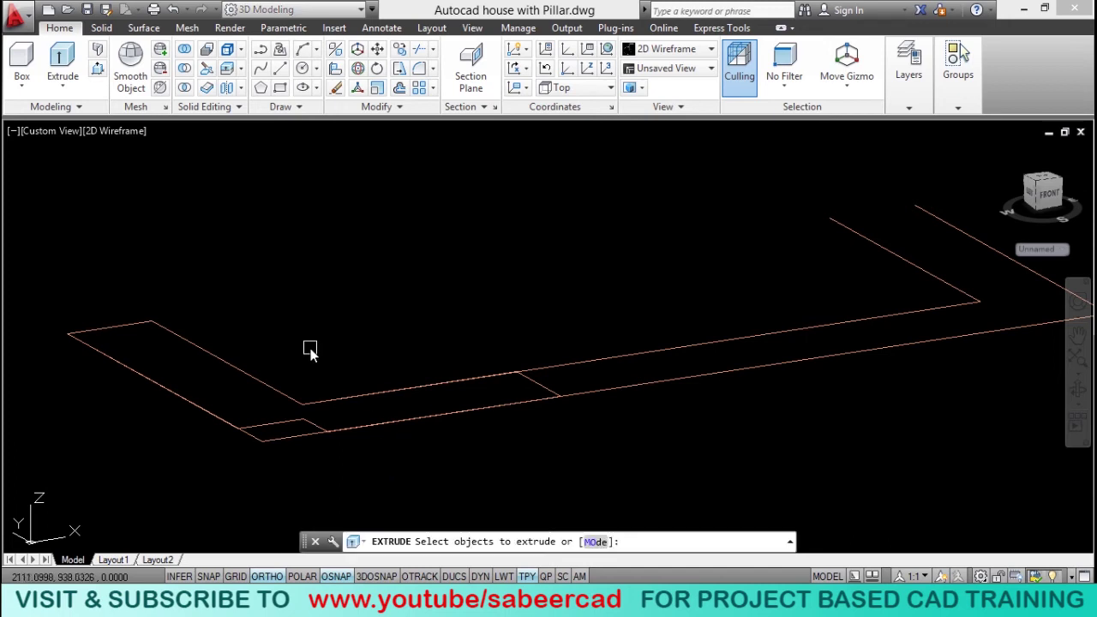
click(269, 381)
right_click(351, 336)
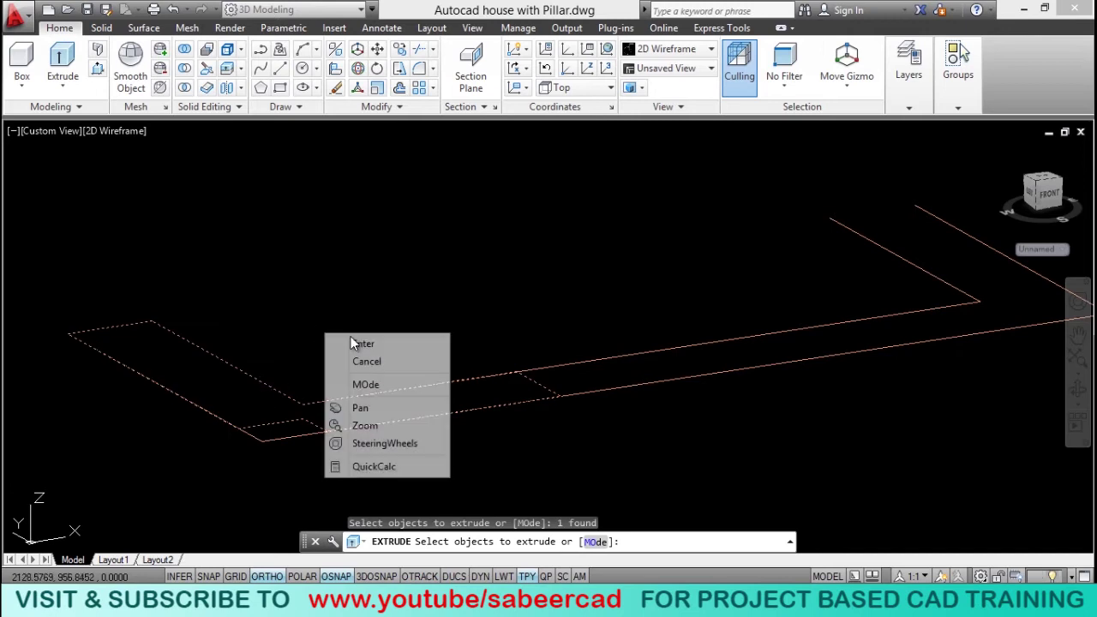
click(355, 342)
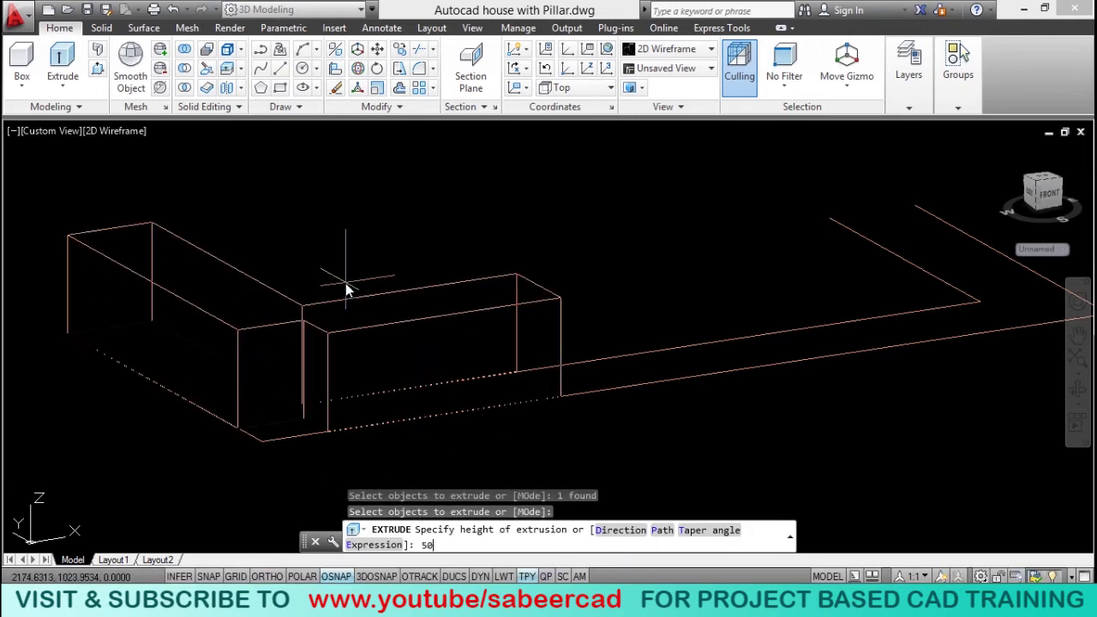
text(50)
key(Return)
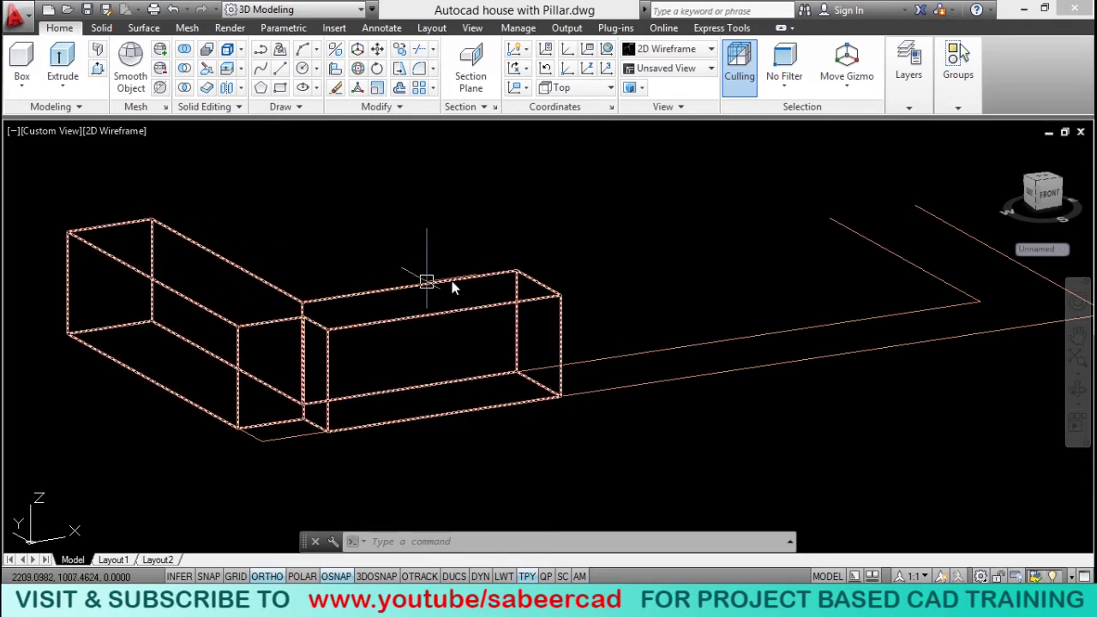
Fillet the two inner top edges of the L-shaped seat solid with a radius of 5.
click(433, 69)
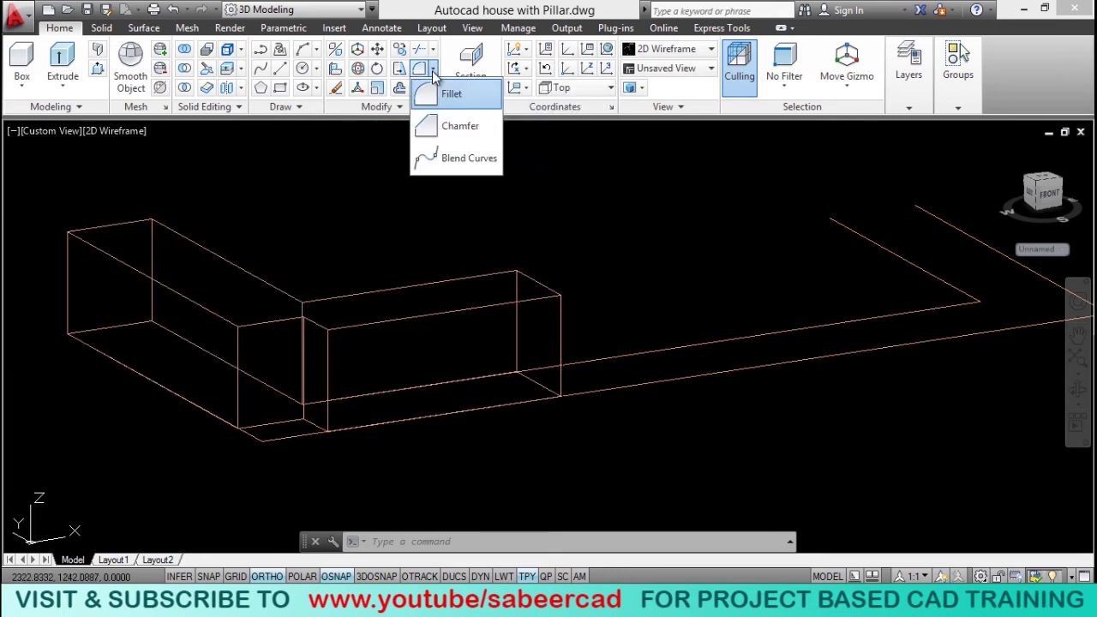
click(450, 90)
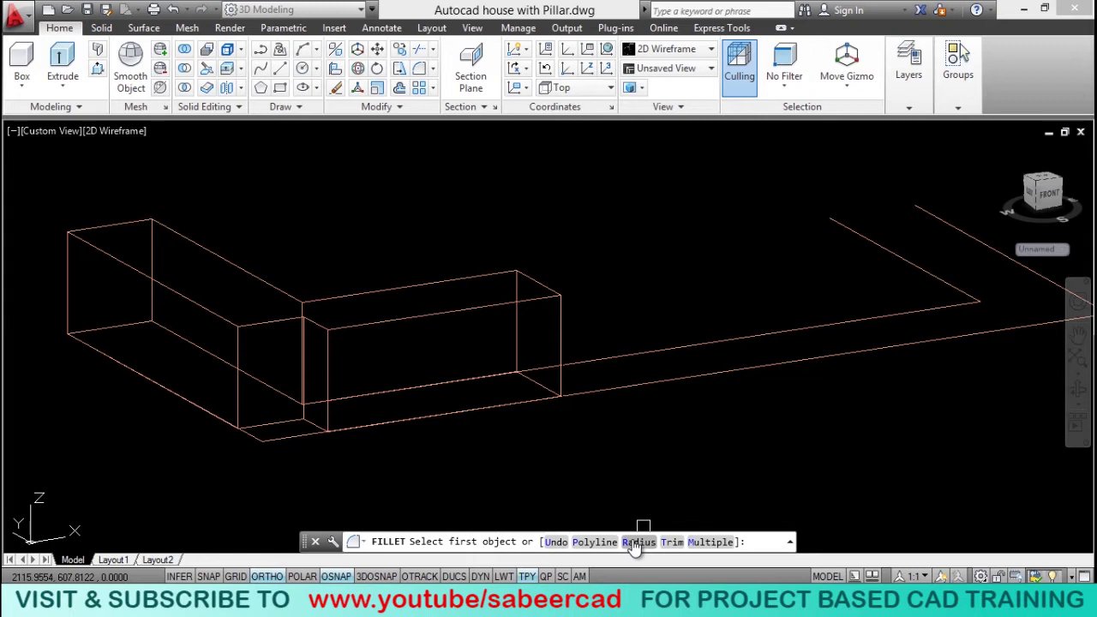
click(636, 543)
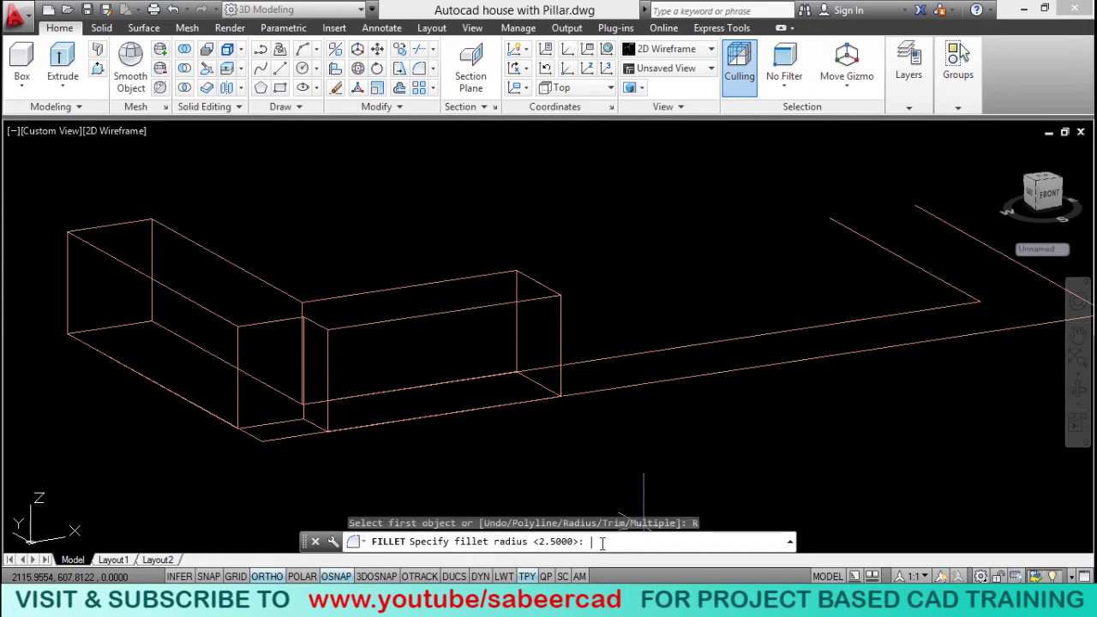
text(5)
key(Return)
click(404, 286)
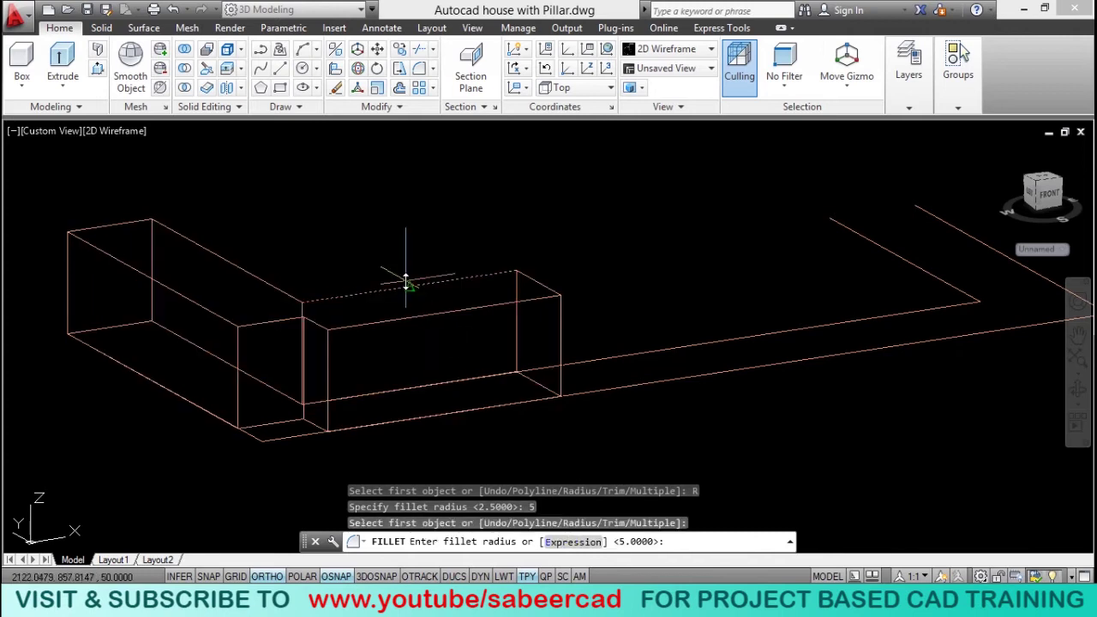
key(Return)
click(263, 281)
key(Return)
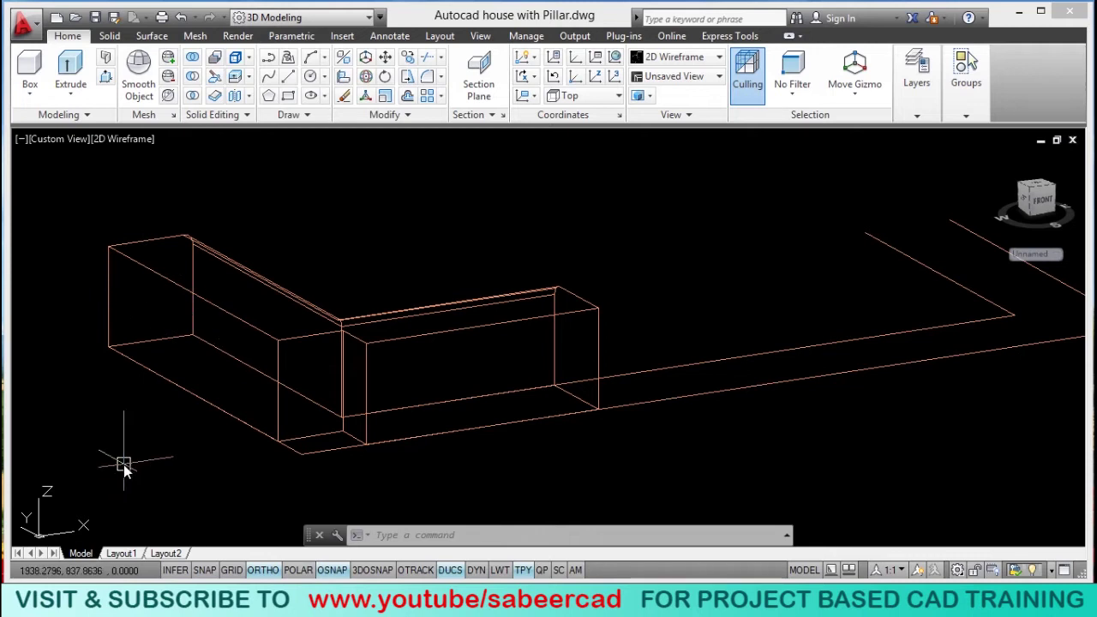
Align the UCS to the front-facing vertical face of the seat's side arm, in the notch at the corner pillar.
scroll(112, 253, up, 4)
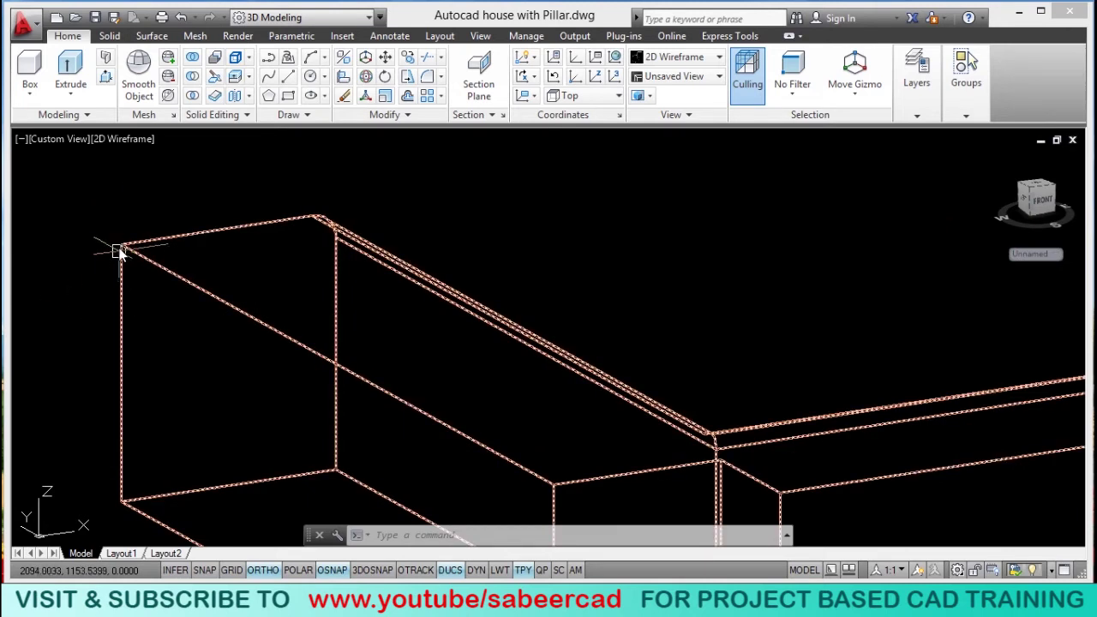
scroll(229, 286, down, 4)
scroll(385, 403, up, 2)
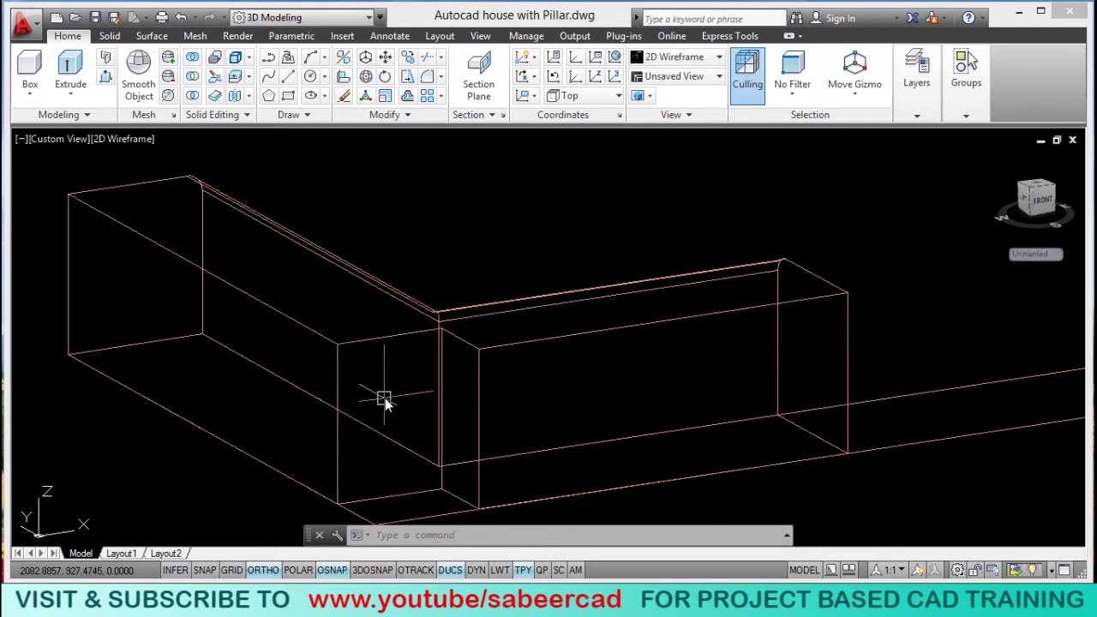
click(479, 37)
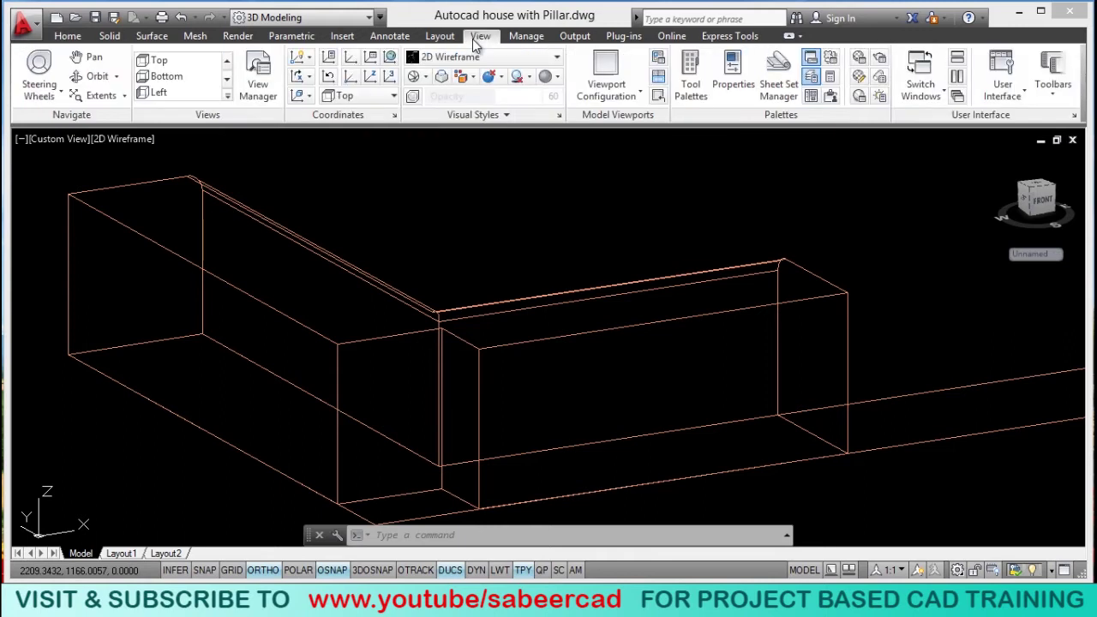
click(307, 96)
click(305, 187)
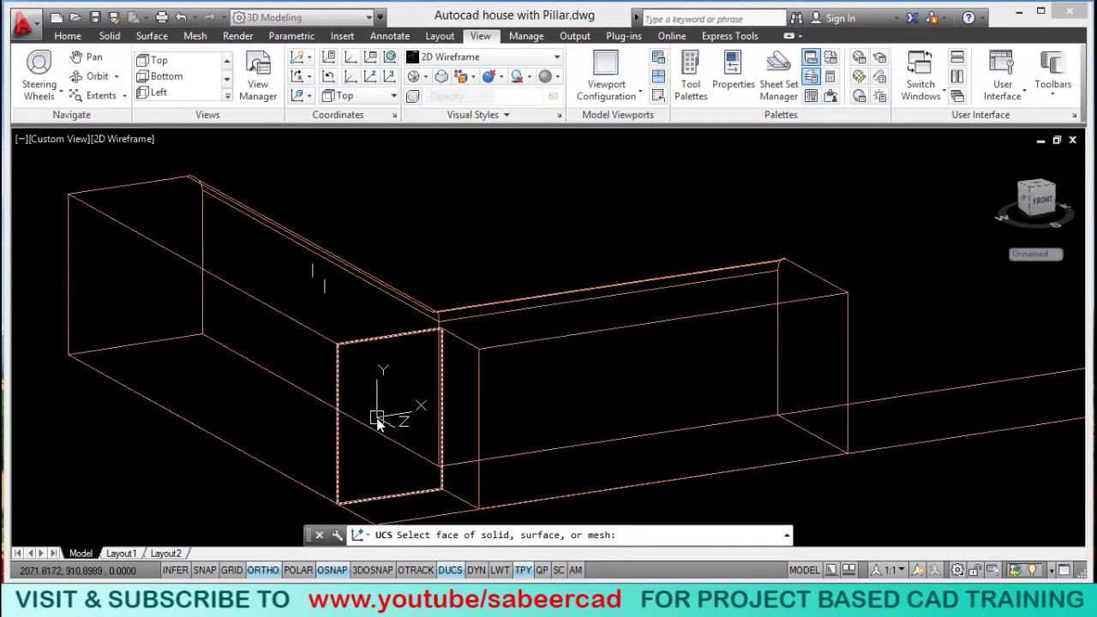
click(377, 420)
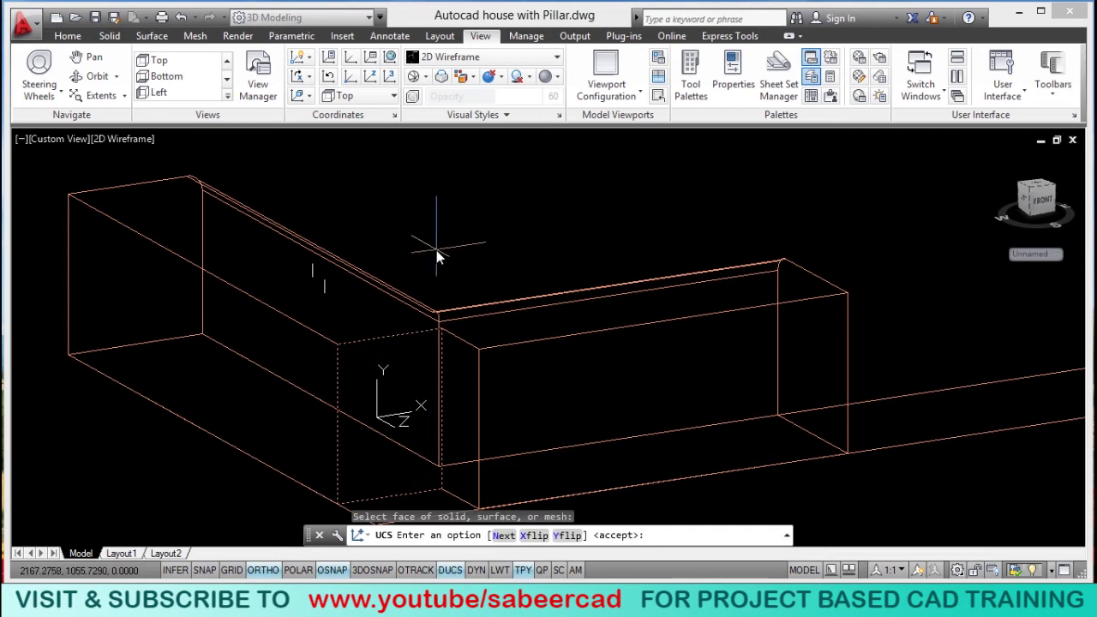
key(Return)
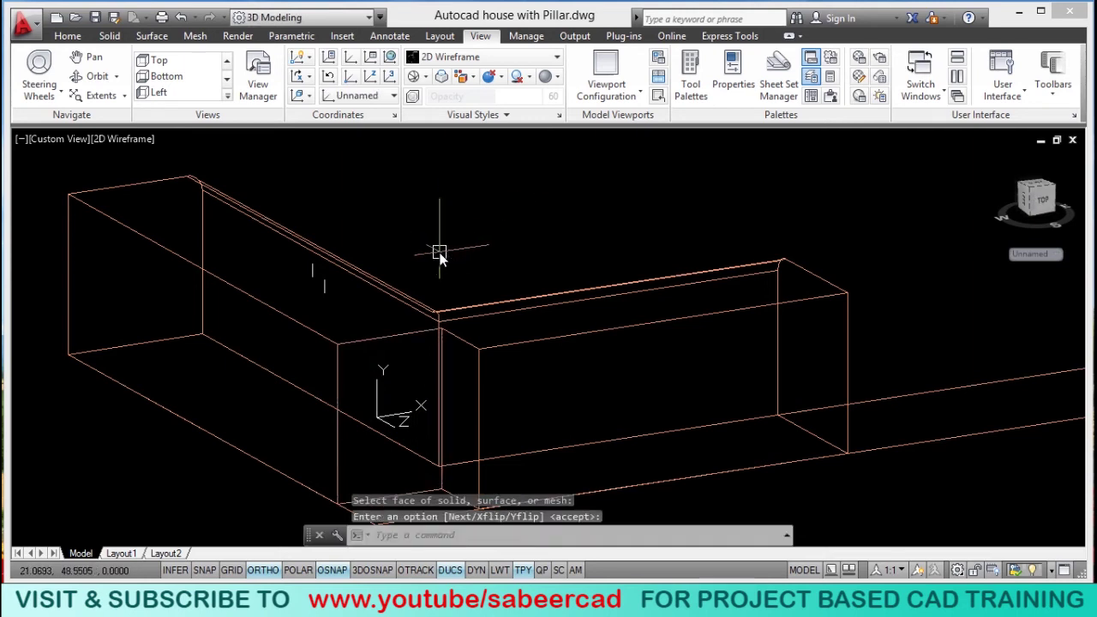
Start a polyline at the outer top corner of the seat's wall end with a horizontal segment 5 units outward.
click(64, 38)
click(270, 57)
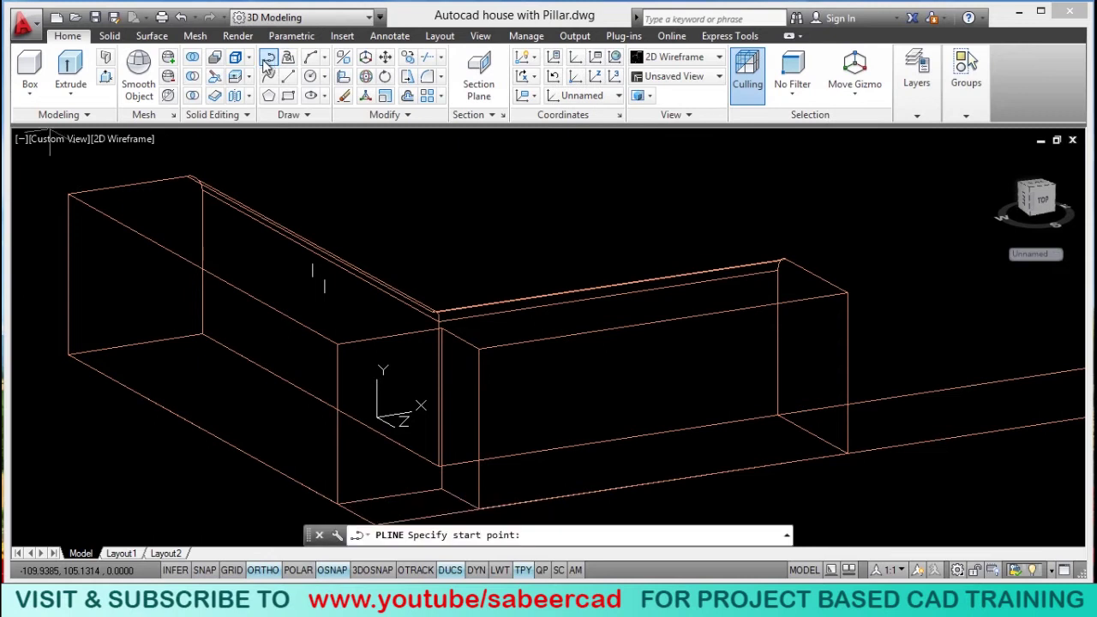
scroll(35, 193, up, 4)
scroll(35, 197, up, 4)
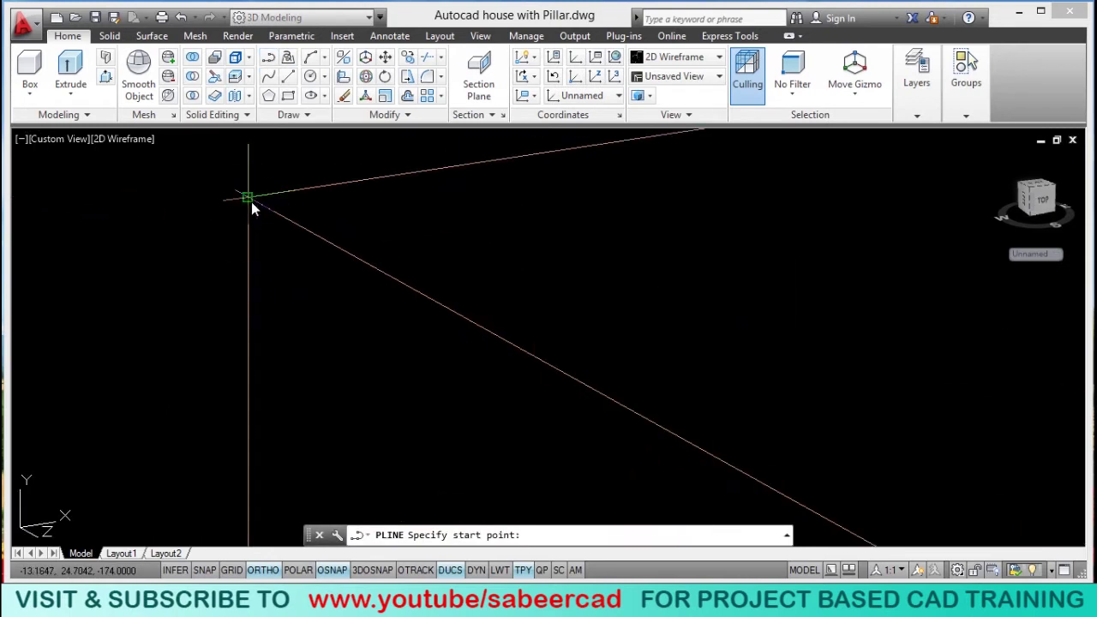
click(252, 206)
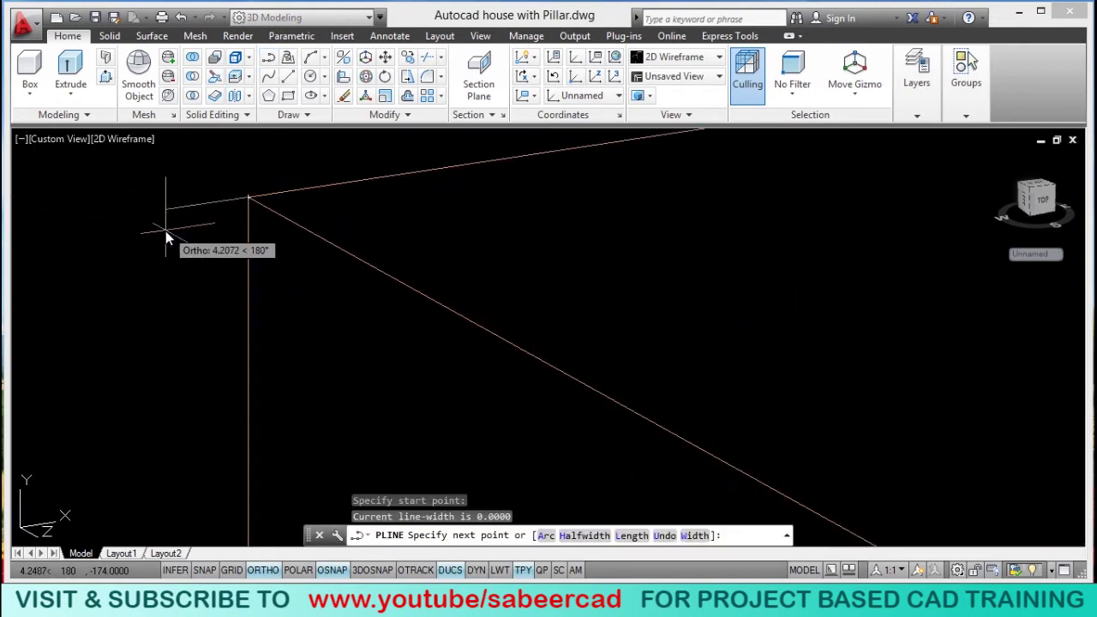
text(5)
key(Return)
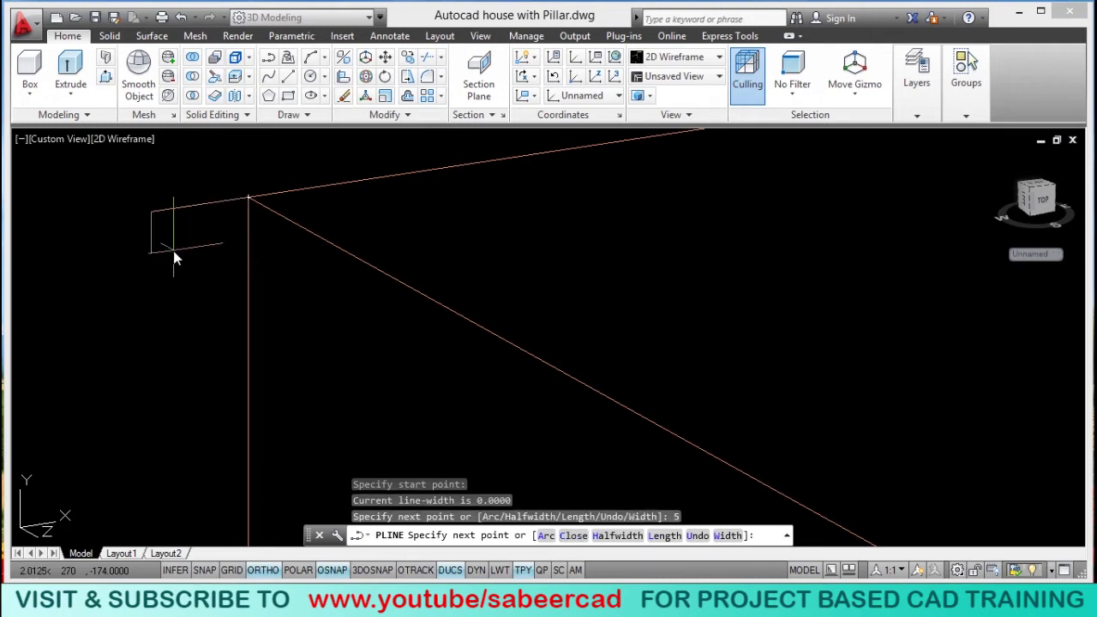
Continue the polyline with a small three-point arc curving down and back toward the seat.
scroll(169, 258, down, 2)
scroll(168, 254, up, 2)
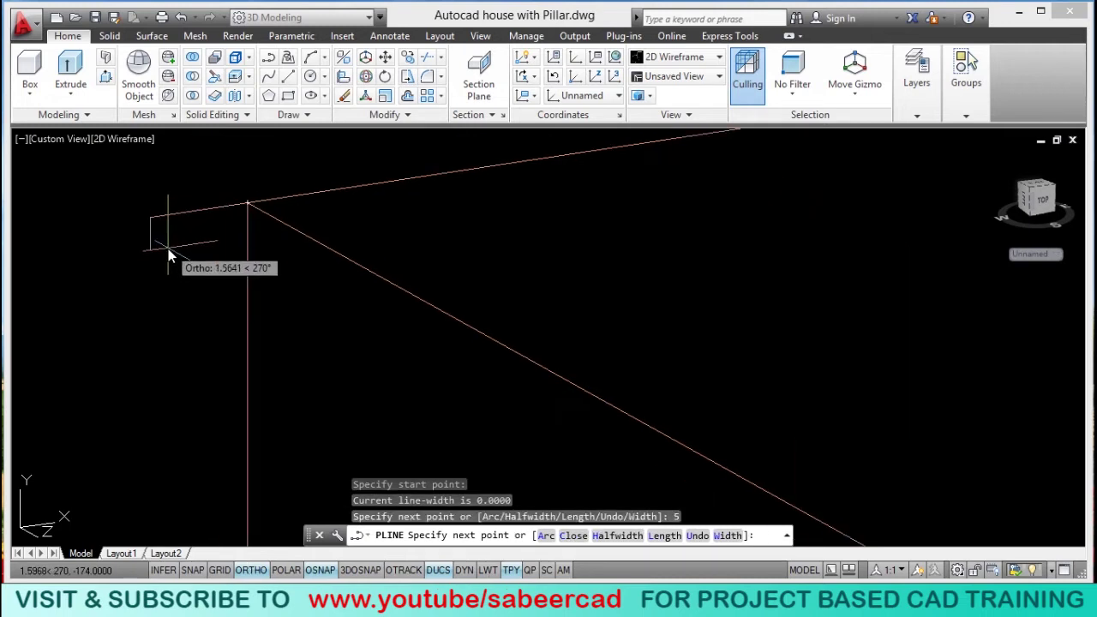
text(A)
key(Return)
text(S)
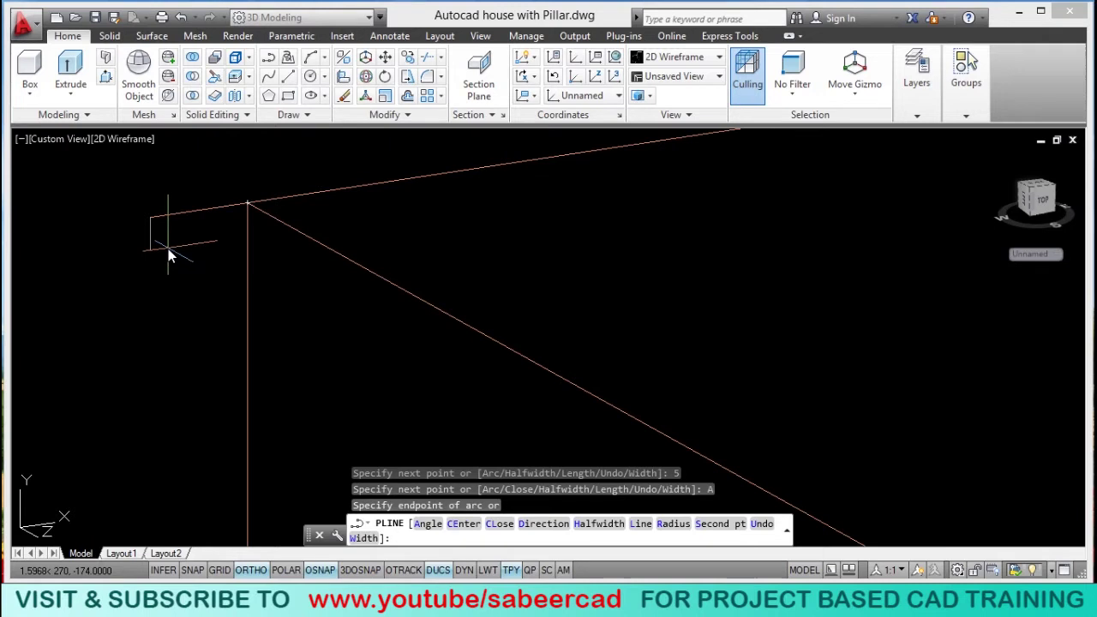
key(Return)
click(164, 244)
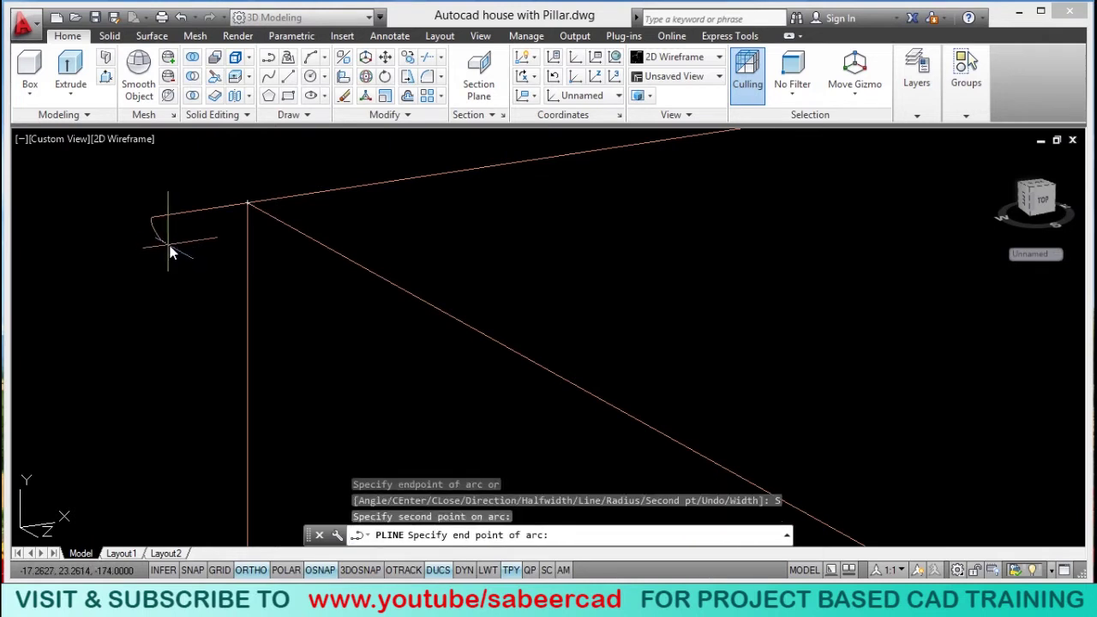
click(173, 248)
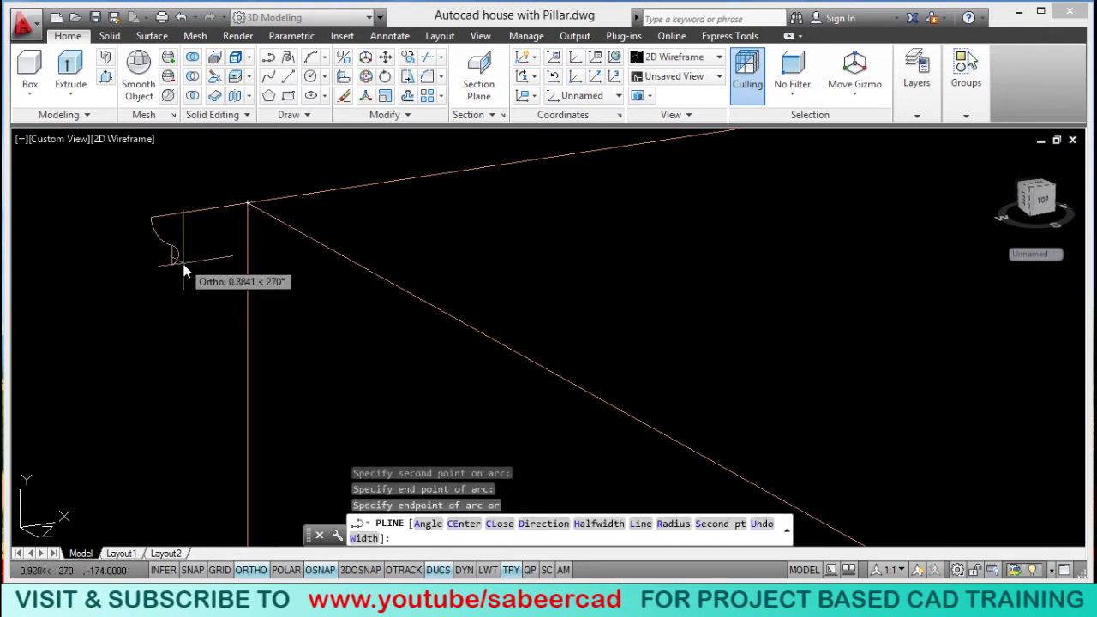
Extend the edge profile polyline with Ortho off, adding a free arc and a small three-point arc stepping down toward the wall.
key(F8)
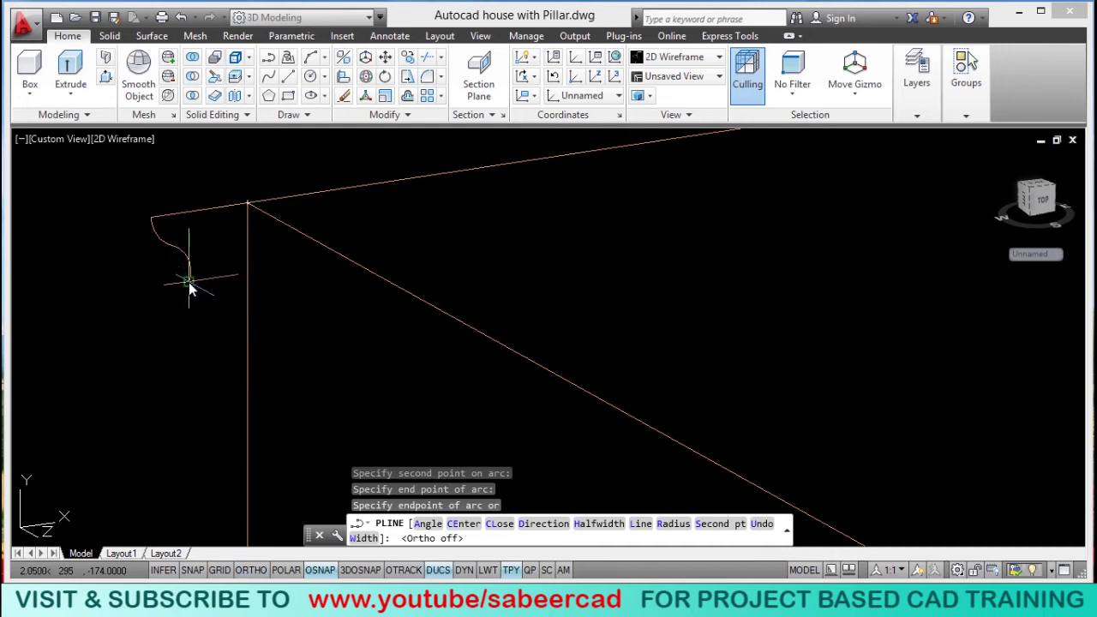
click(188, 282)
scroll(204, 291, up, 1)
text(s)
key(Return)
scroll(204, 291, up, 1)
click(205, 280)
click(213, 308)
End the profile's last arc at a Nearest snap on the wall's vertical corner edge and finish the polyline.
shift+right_click(279, 347)
click(324, 532)
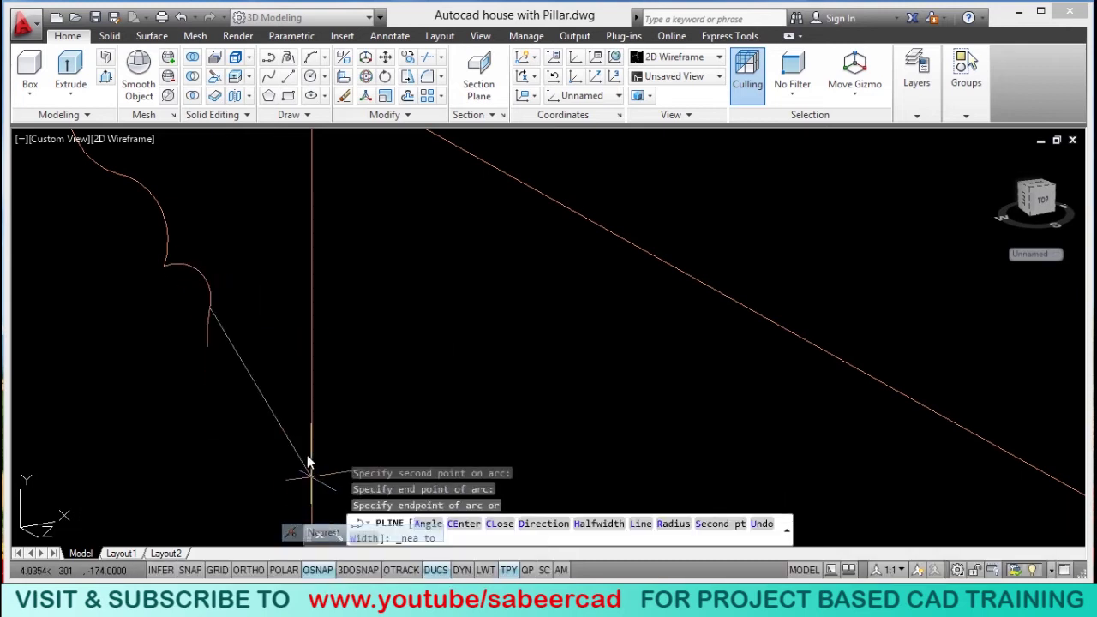
click(311, 351)
scroll(304, 377, down, 3)
scroll(305, 377, up, 3)
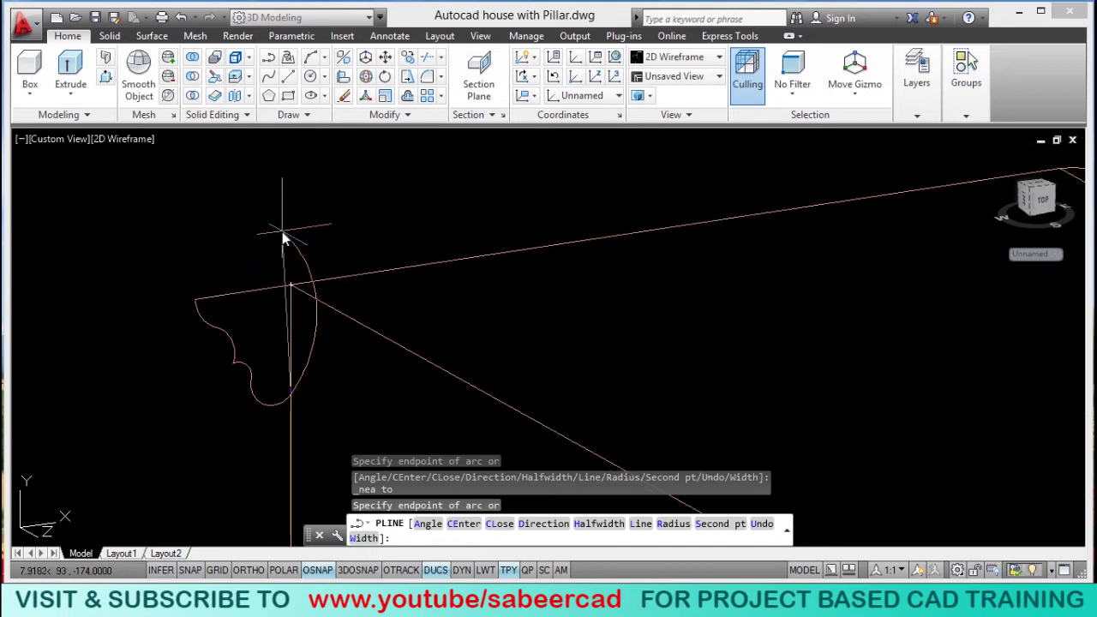
scroll(296, 288, down, 1)
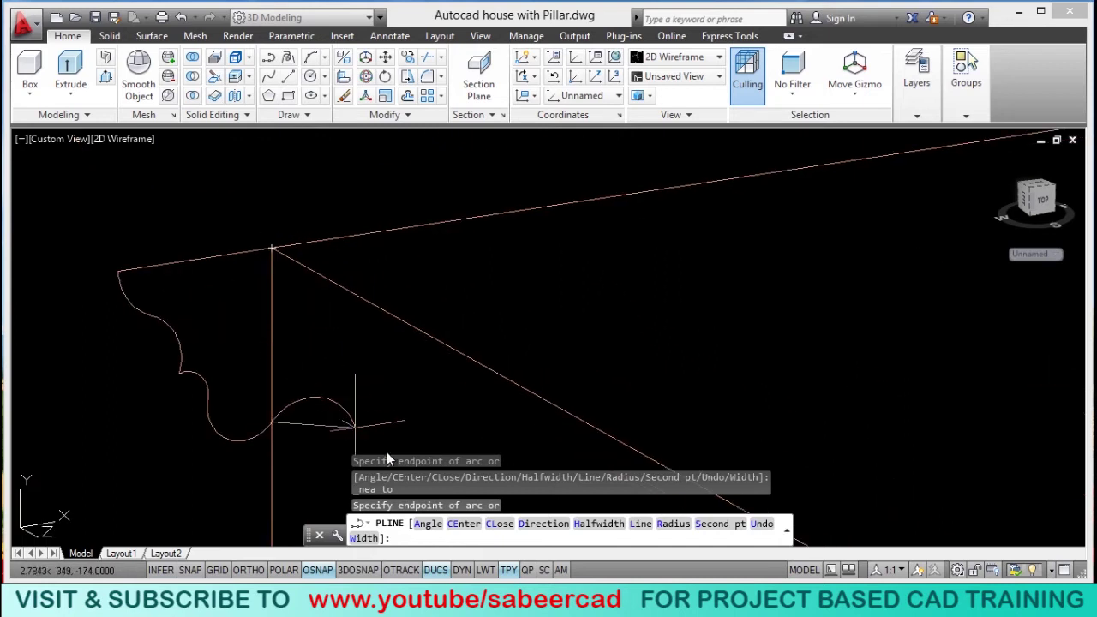
click(639, 534)
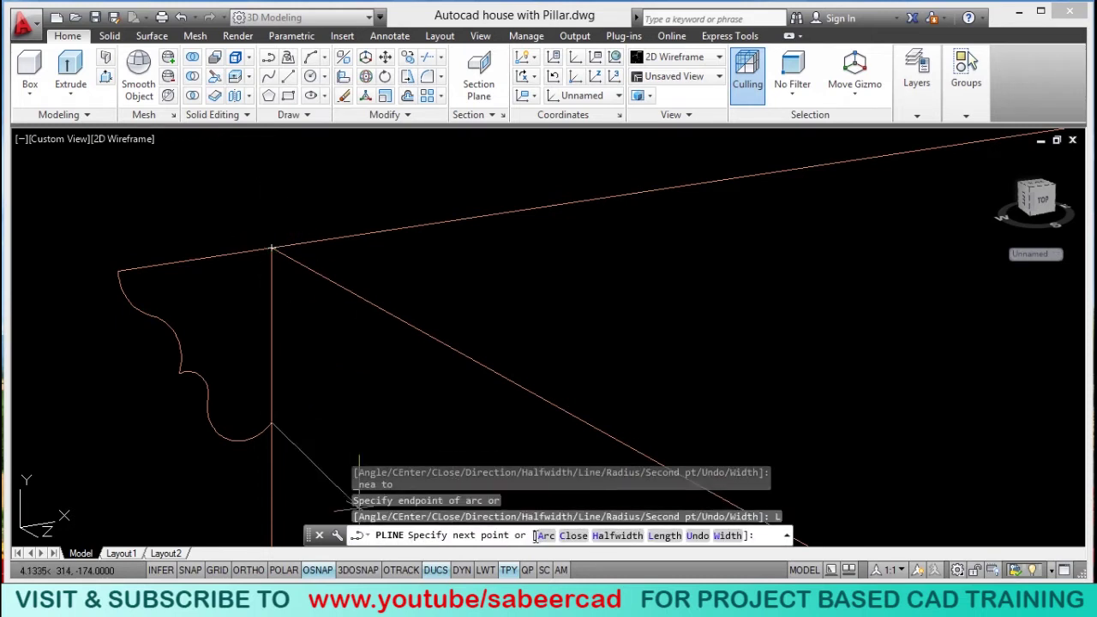
key(Escape)
click(196, 380)
key(Escape)
key(Escape)
scroll(152, 310, down, 10)
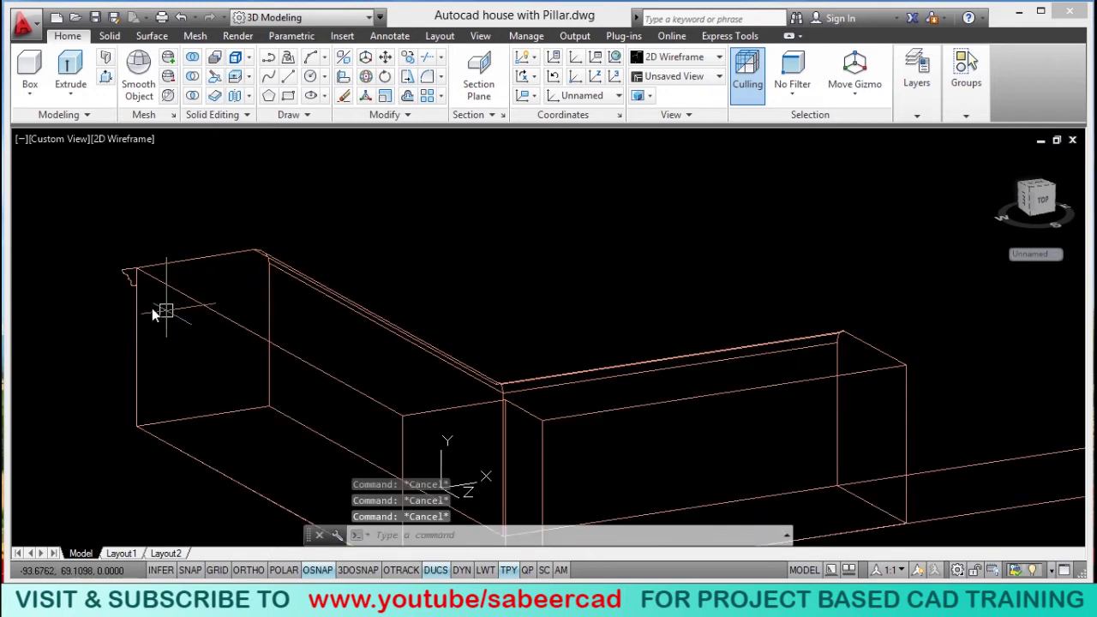
Draw a polyline along the seat's outer top edges, from the profile's corner through the notch corners and around the far end.
middle_drag(208, 364, 162, 326)
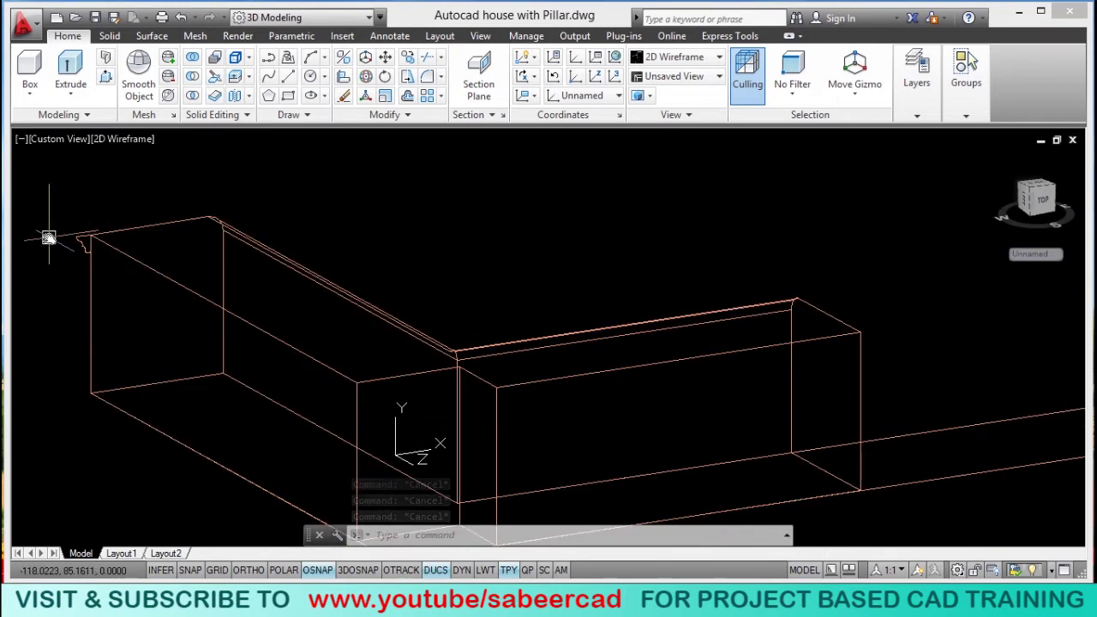
click(439, 573)
click(439, 573)
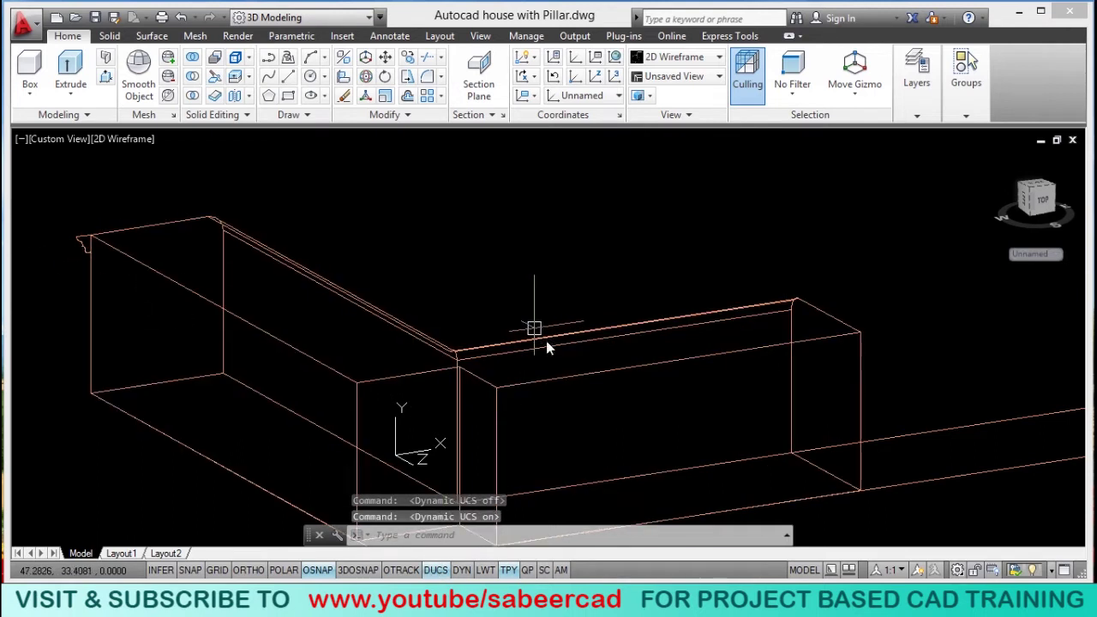
click(268, 57)
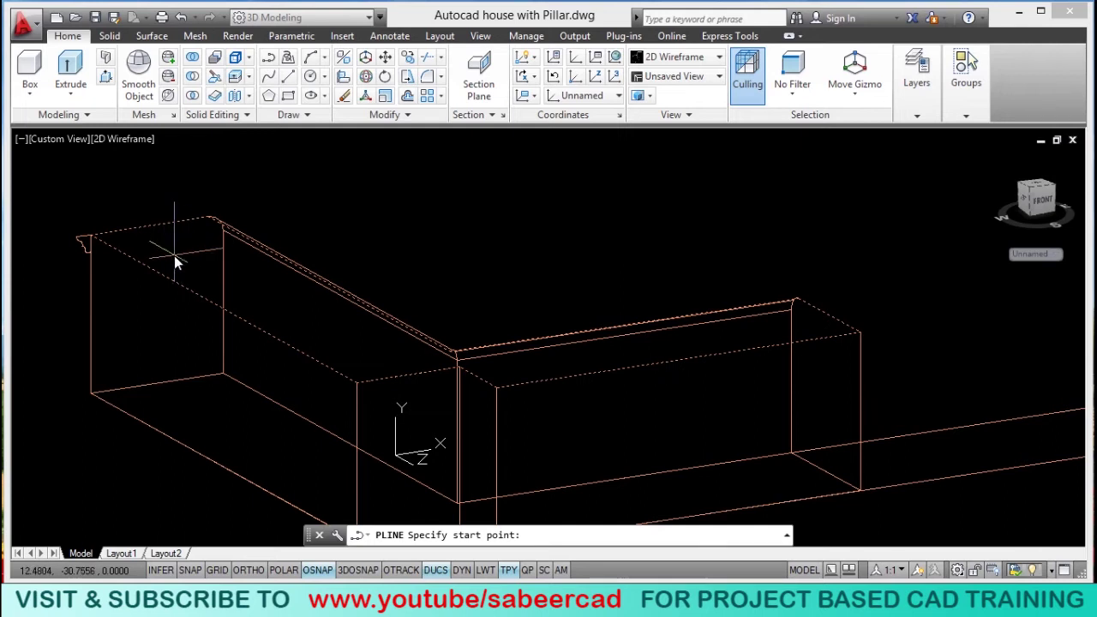
click(98, 237)
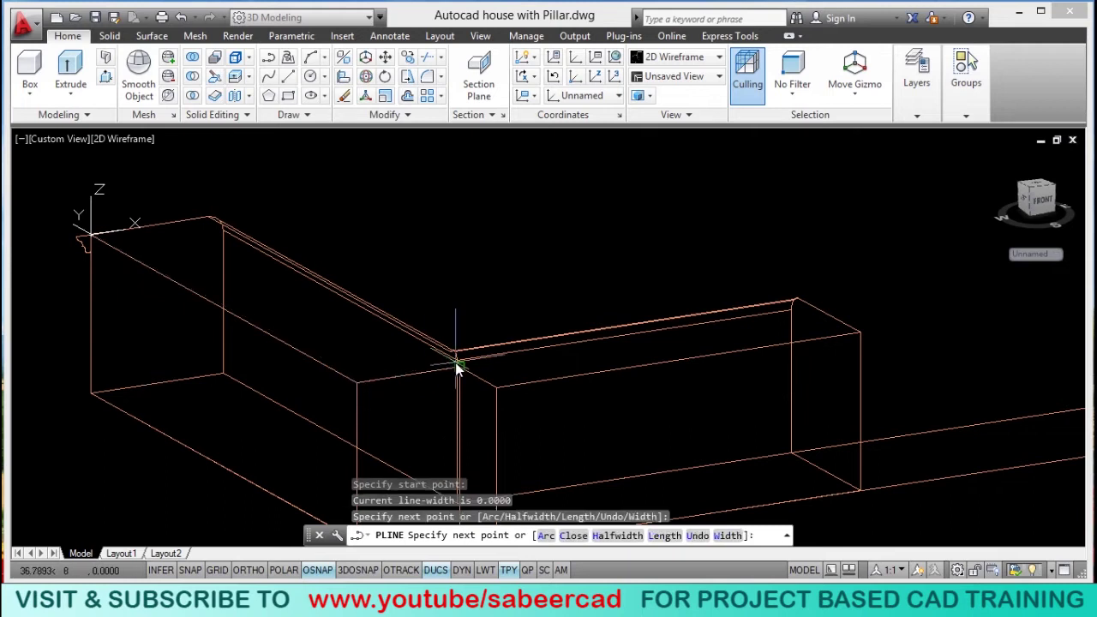
click(497, 386)
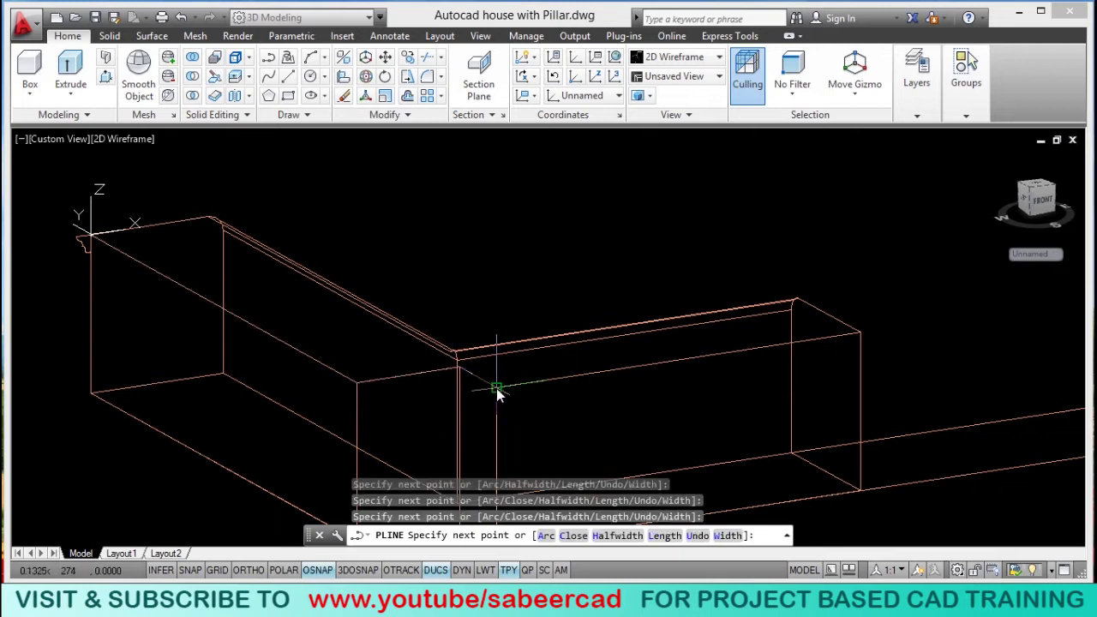
click(859, 333)
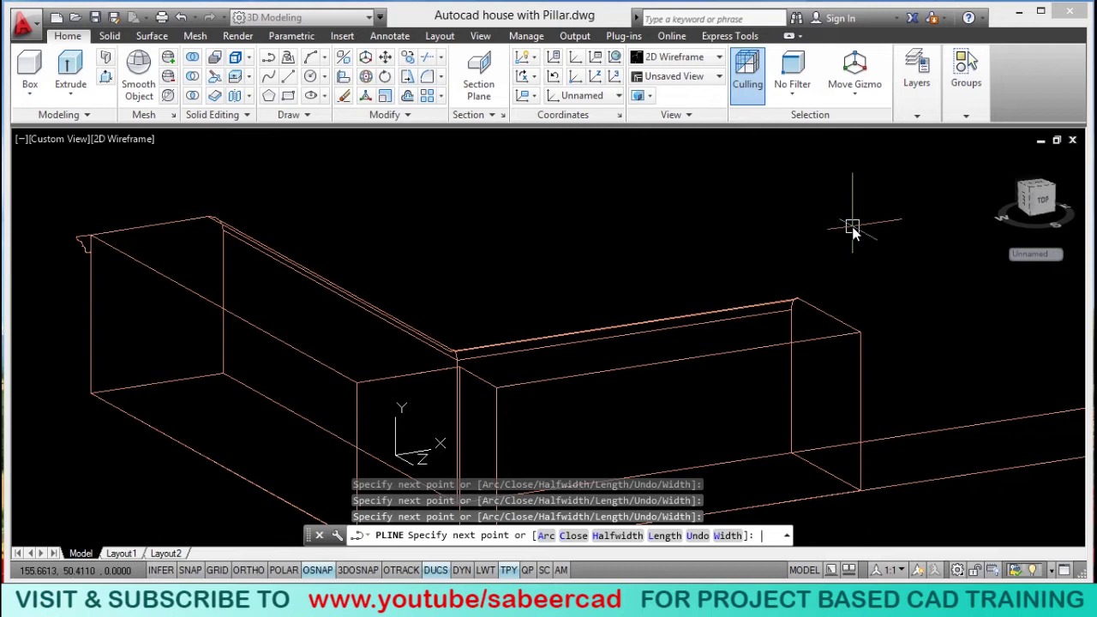
key(Return)
Extrude the edge profile with the Path option along the polyline around the seat's outer top edges.
click(70, 95)
click(80, 115)
click(72, 243)
key(Return)
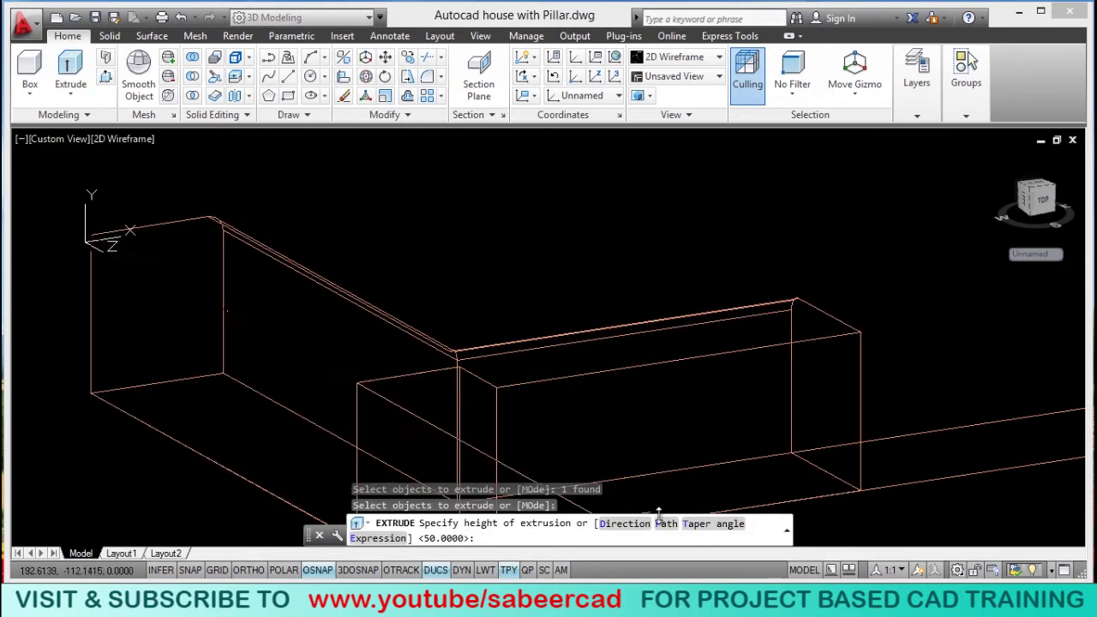
text(P)
key(Return)
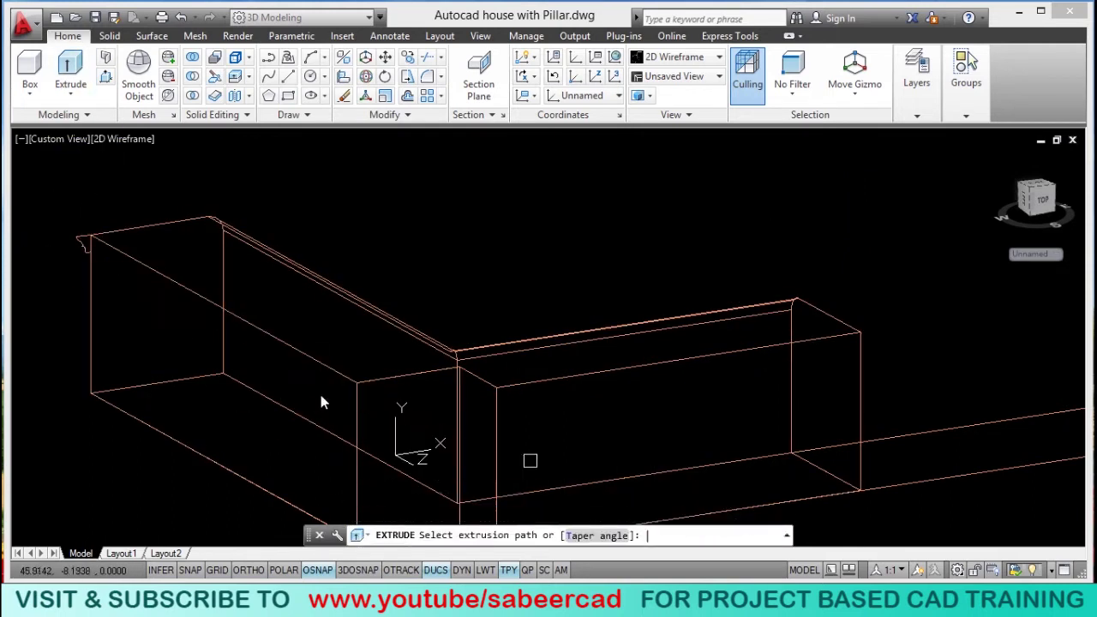
click(246, 330)
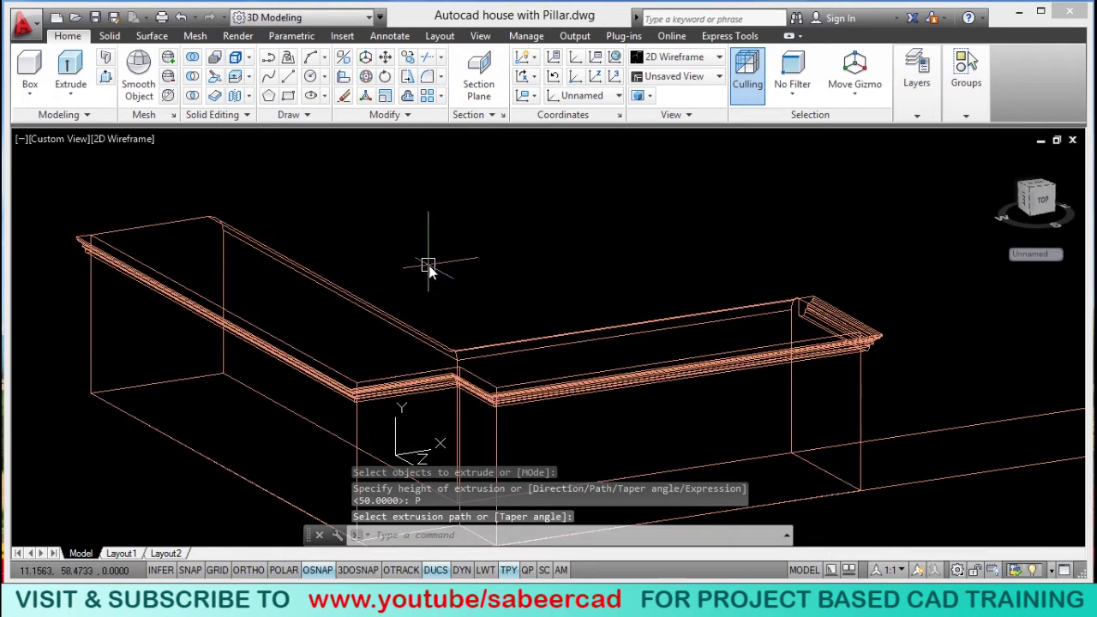
Examine the new edge moulding around the seat in the Realistic visual style from a lower viewpoint.
click(101, 138)
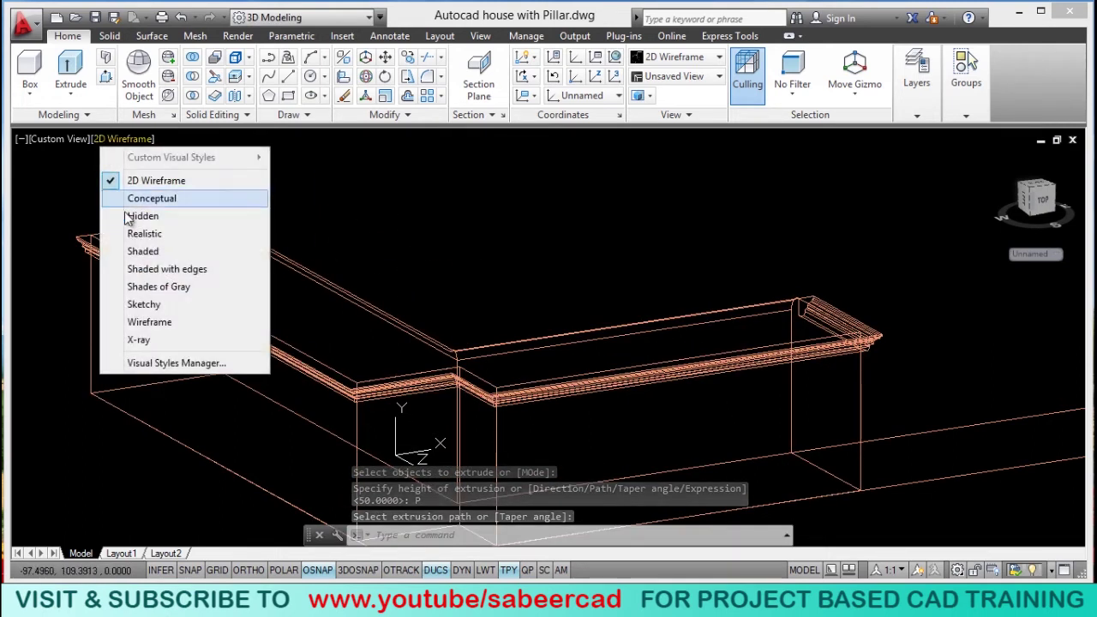
click(137, 233)
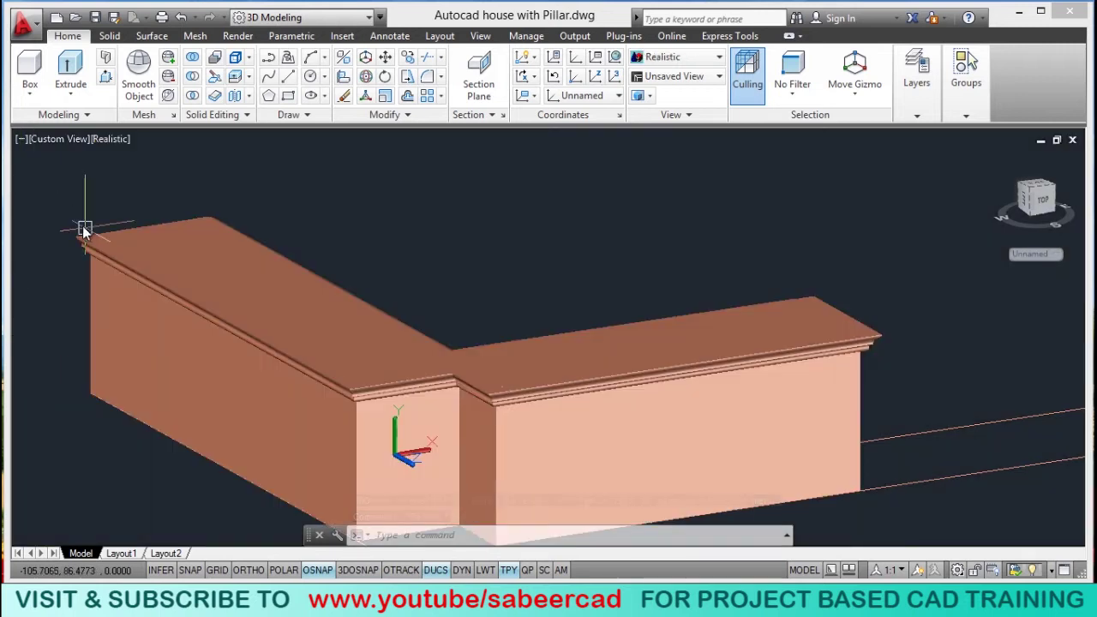
shift+middle_drag(82, 225, 548, 272)
right_click(547, 271)
click(559, 277)
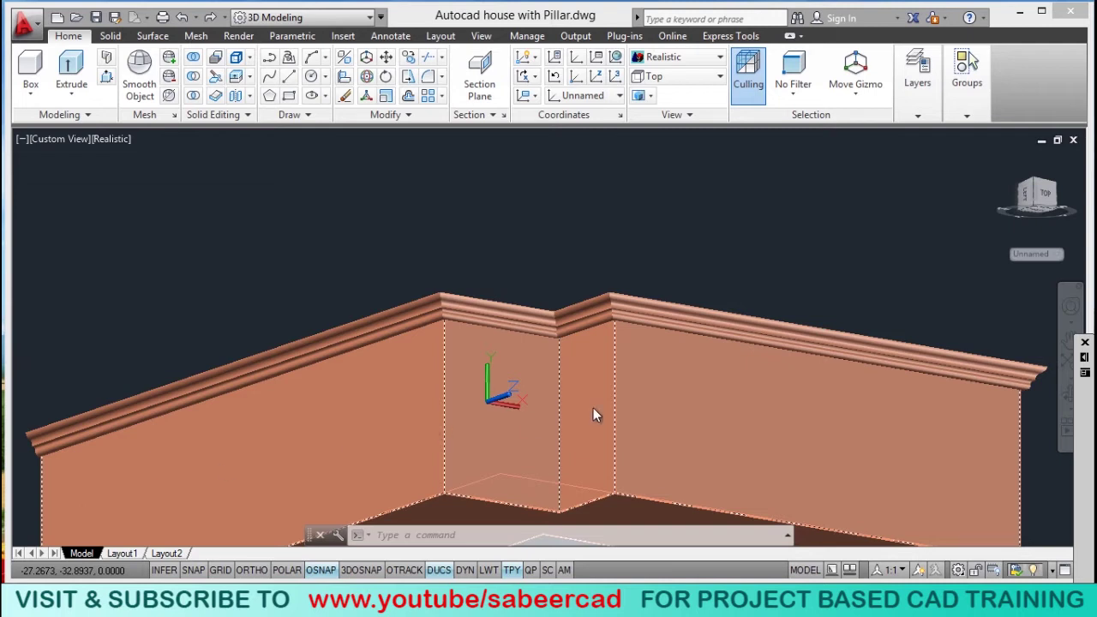
Return to the 2D Wireframe visual style and view the seat's side arm and its wall end from above.
click(115, 141)
click(165, 178)
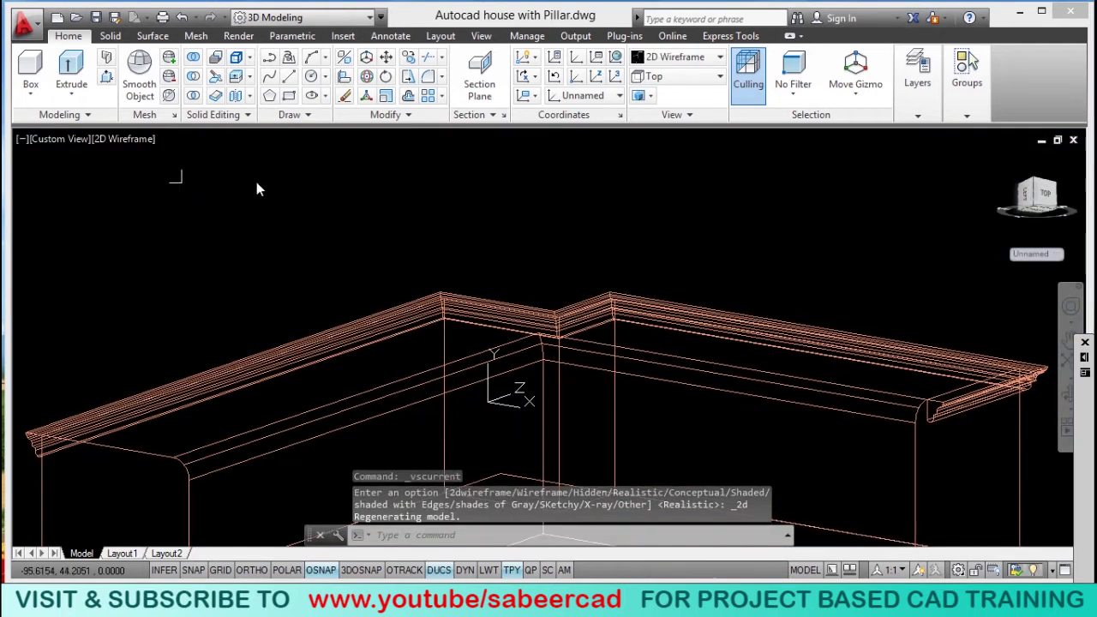
mouse_move(1083, 354)
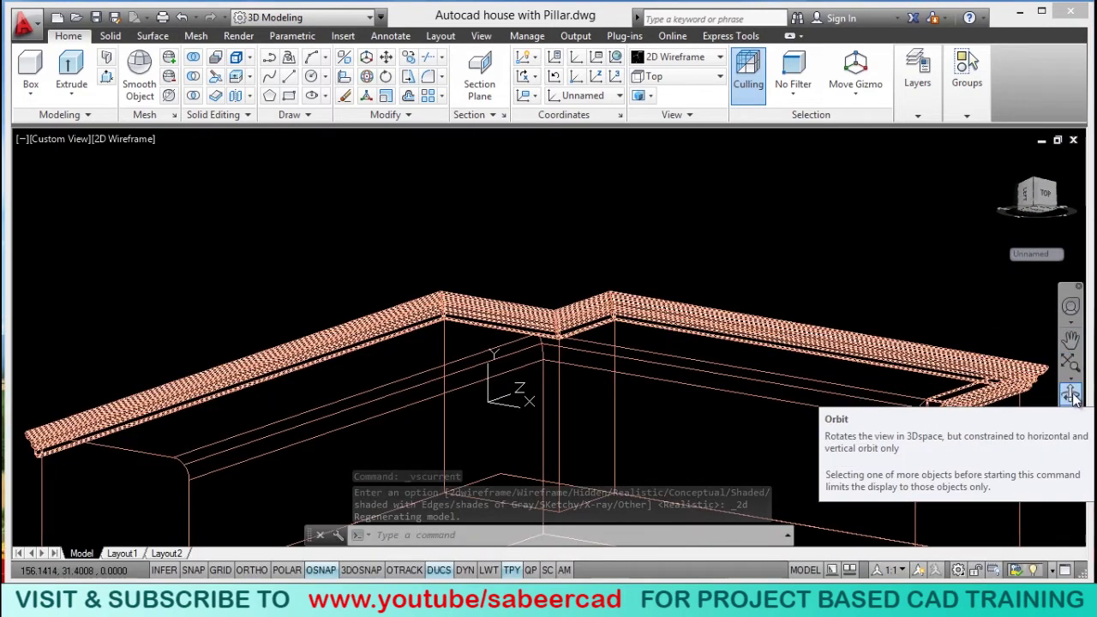
click(1073, 396)
drag(549, 257, 541, 436)
right_click(246, 281)
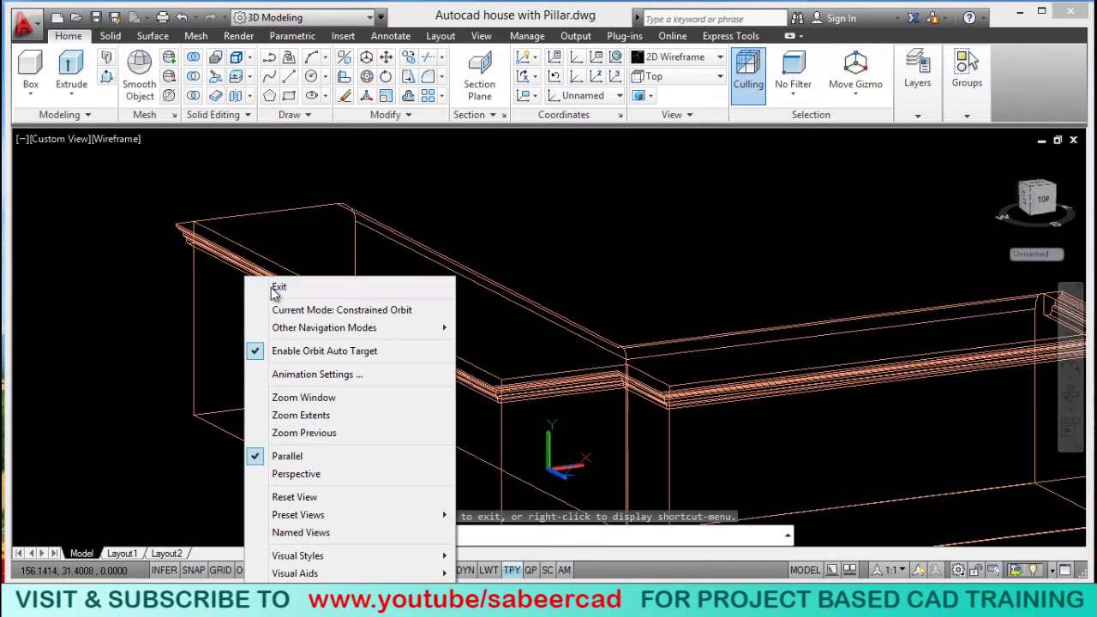
click(276, 288)
scroll(184, 343, up, 2)
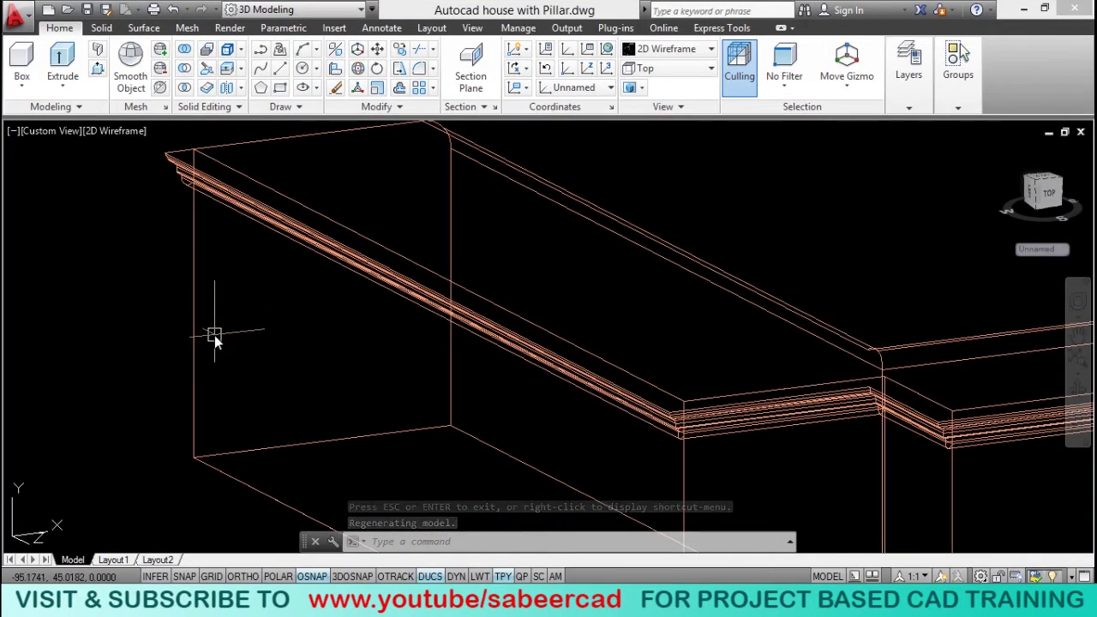
click(191, 305)
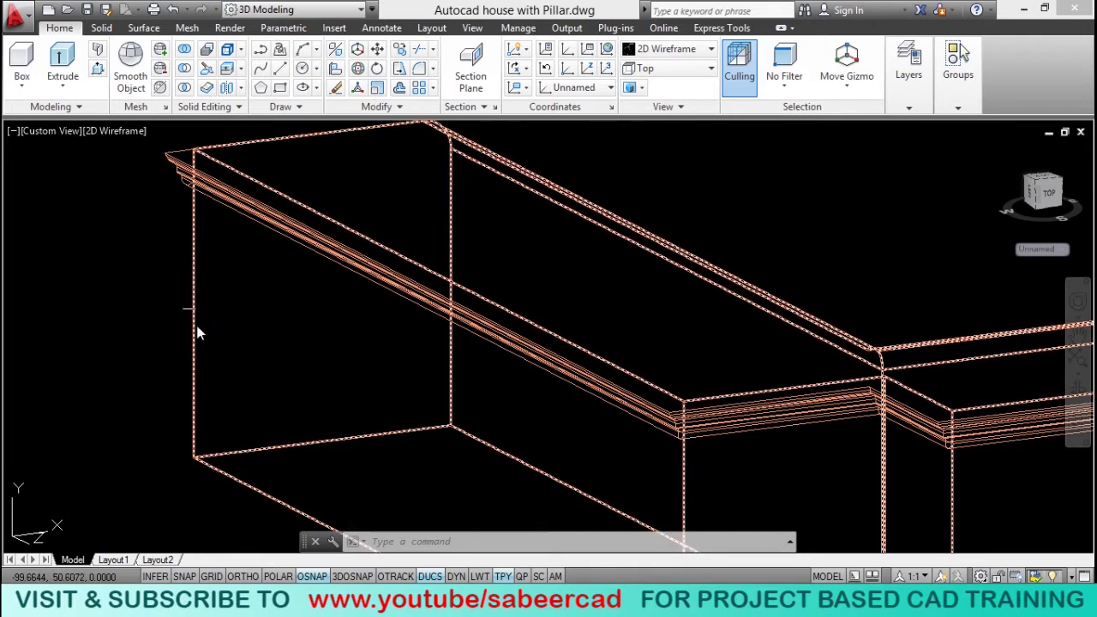
key(Escape)
scroll(215, 336, down, 2)
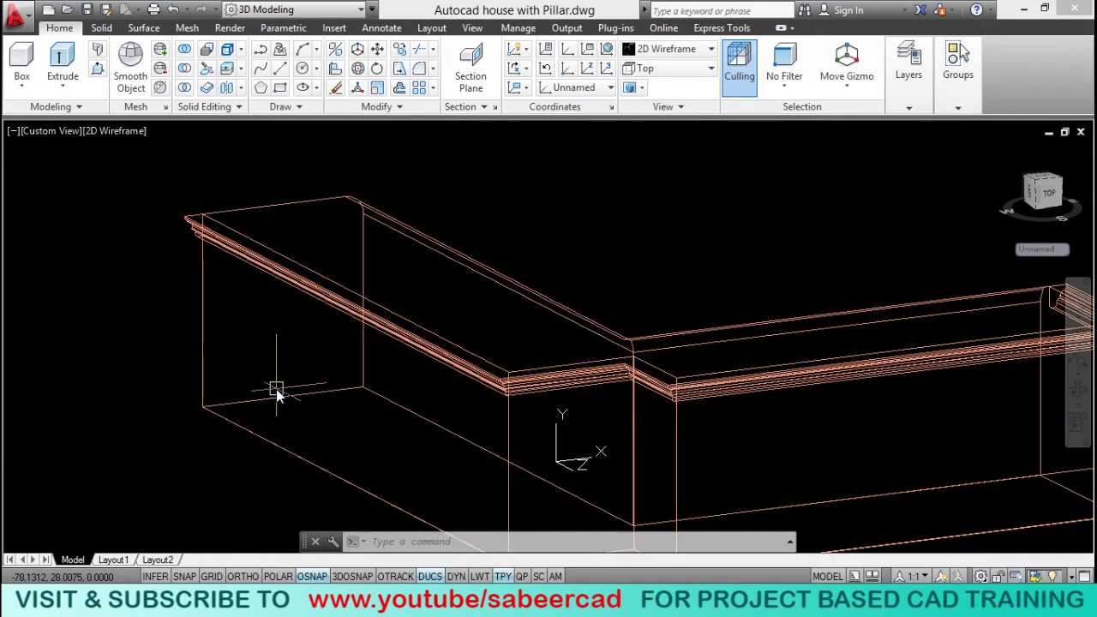
Align the UCS to the long outer vertical face of the seat's side arm.
click(473, 28)
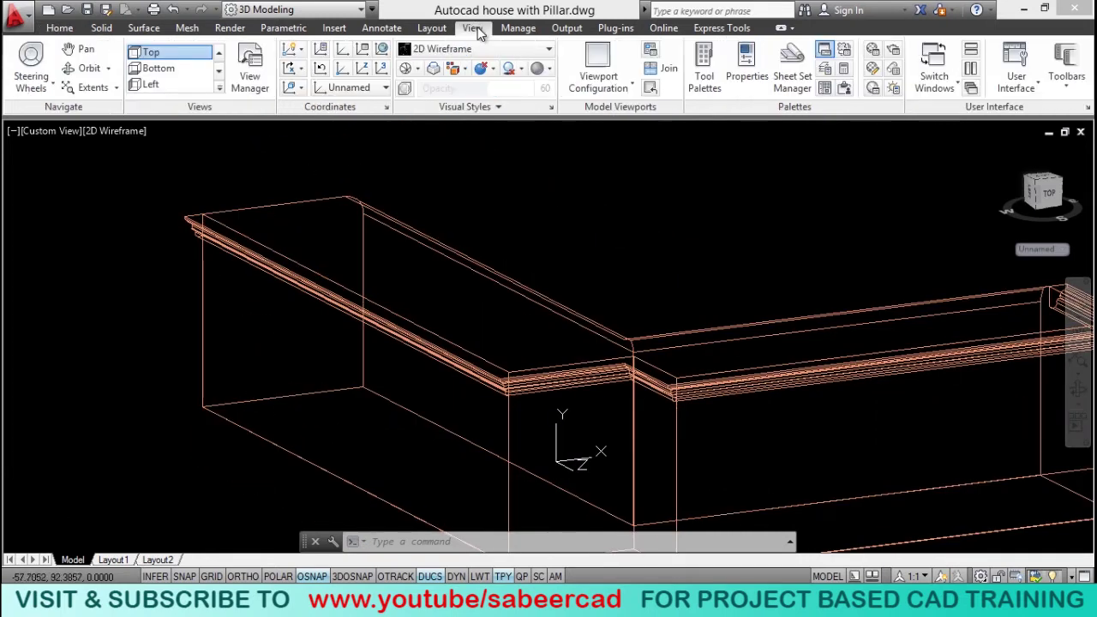
click(302, 94)
click(298, 181)
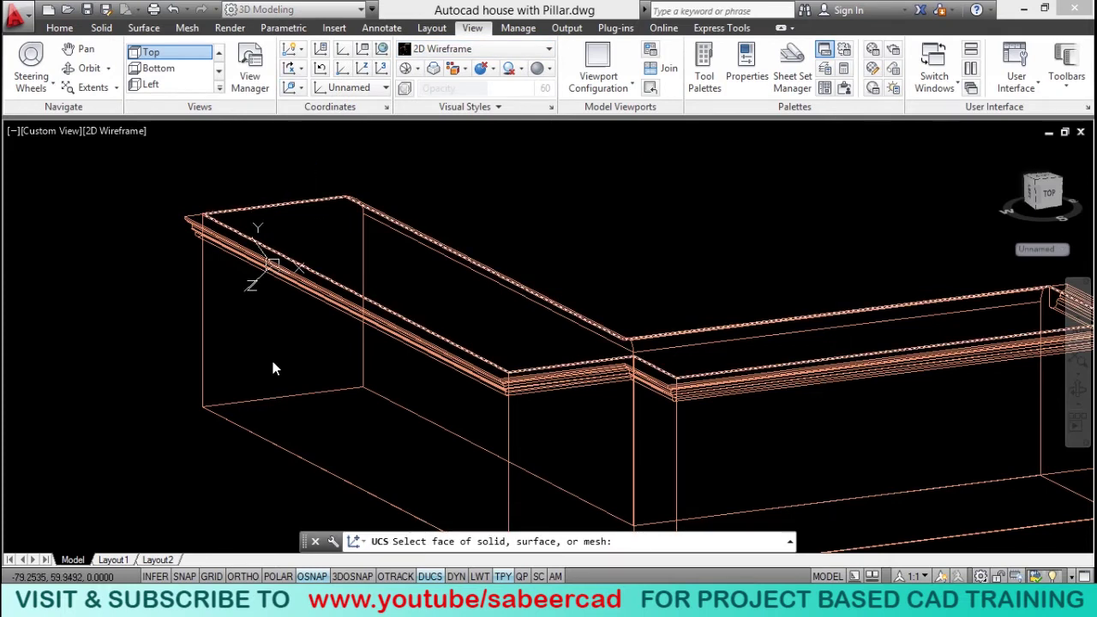
click(265, 361)
key(Return)
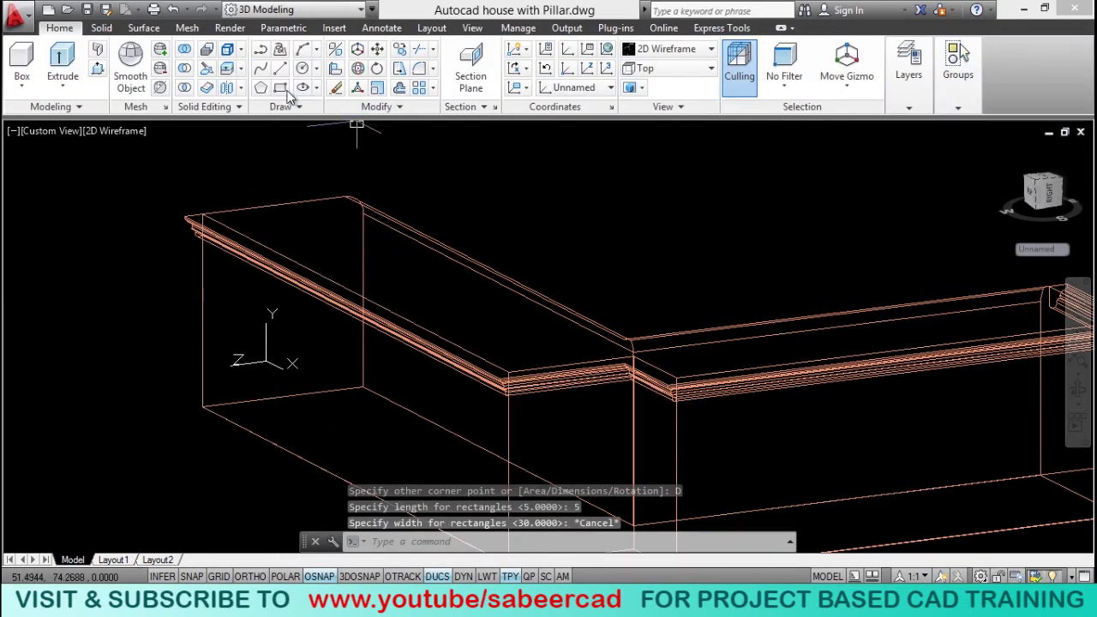
Draw an upright rectangle of length 5 and width 30 in the empty space beside the seat's side arm.
click(281, 88)
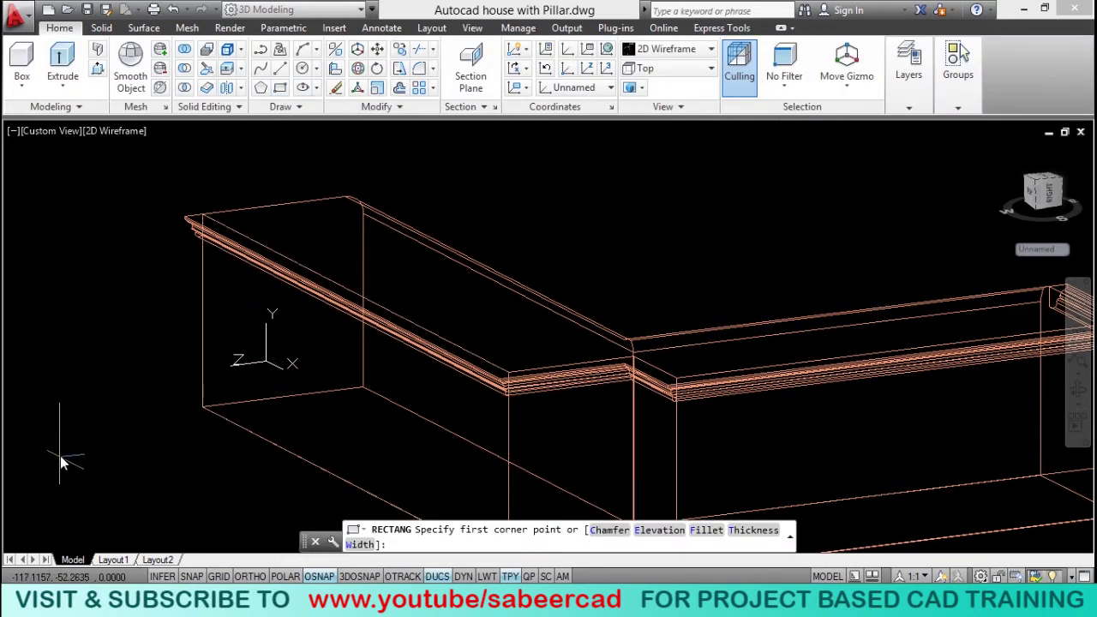
click(81, 464)
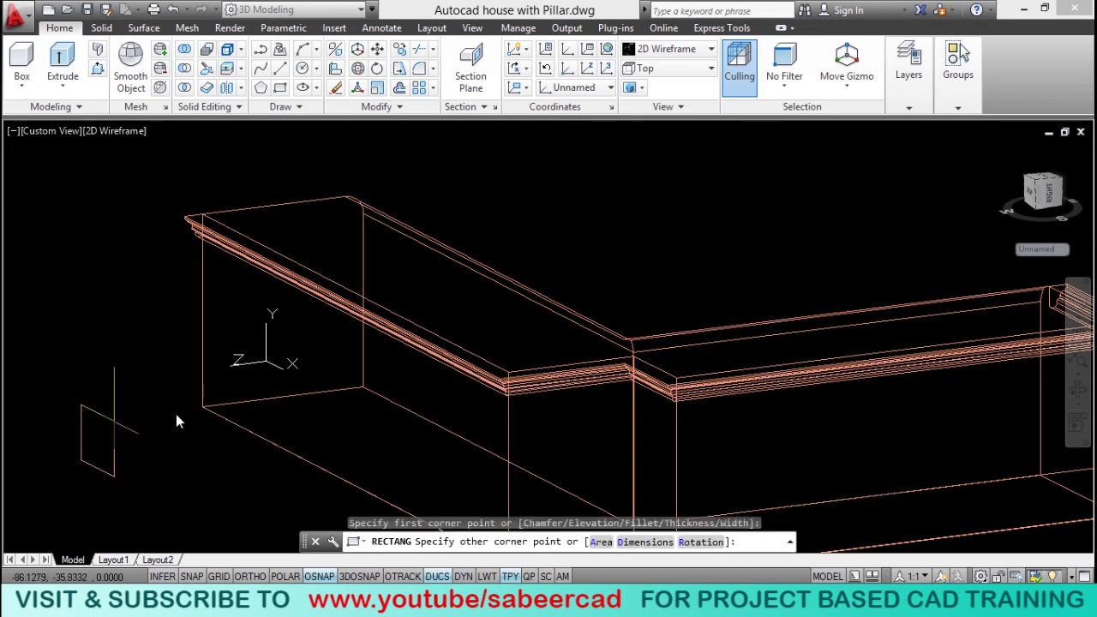
click(645, 542)
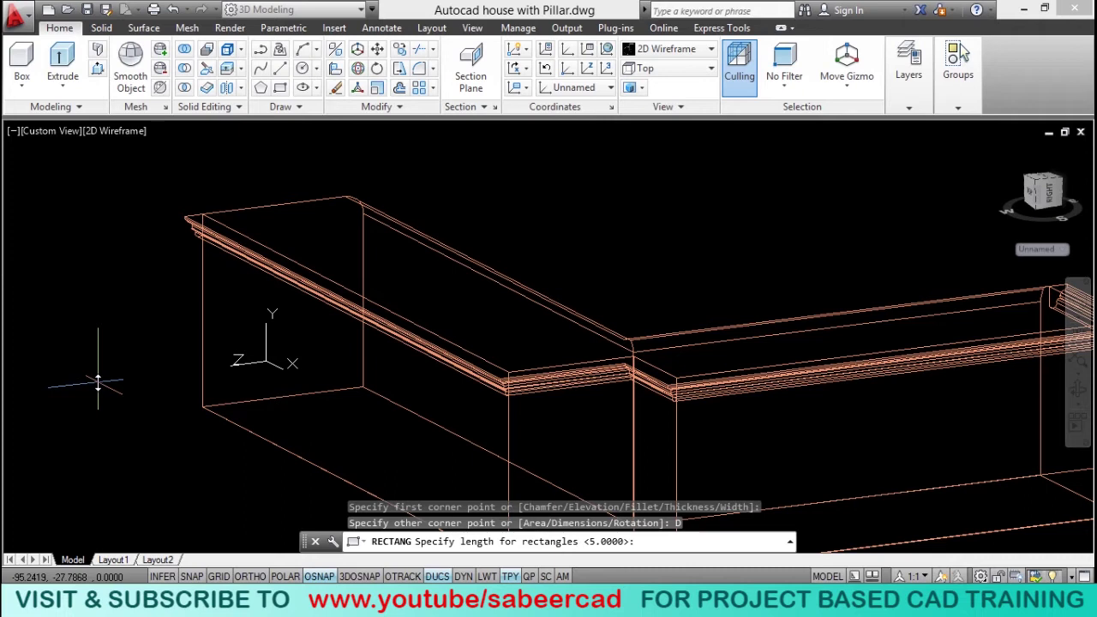
text(5)
key(Return)
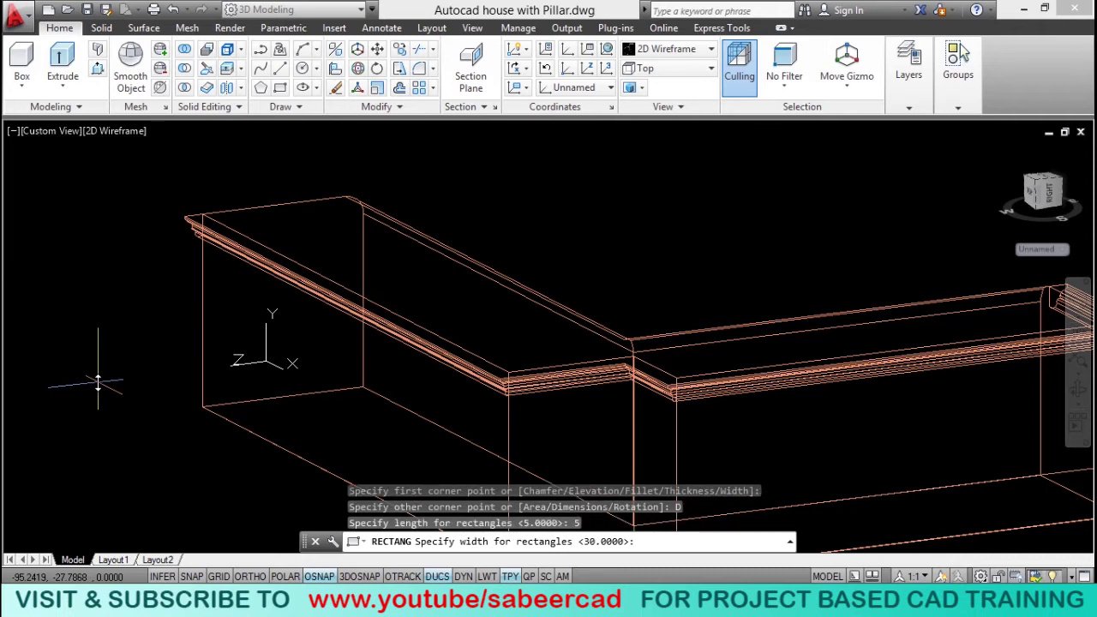
key(Return)
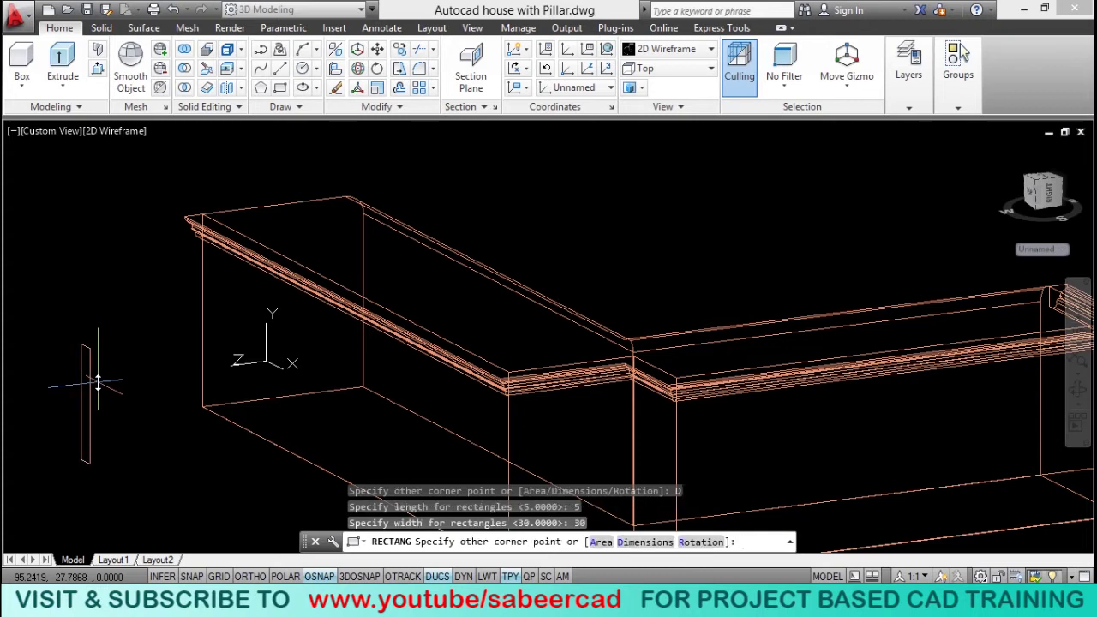
click(95, 348)
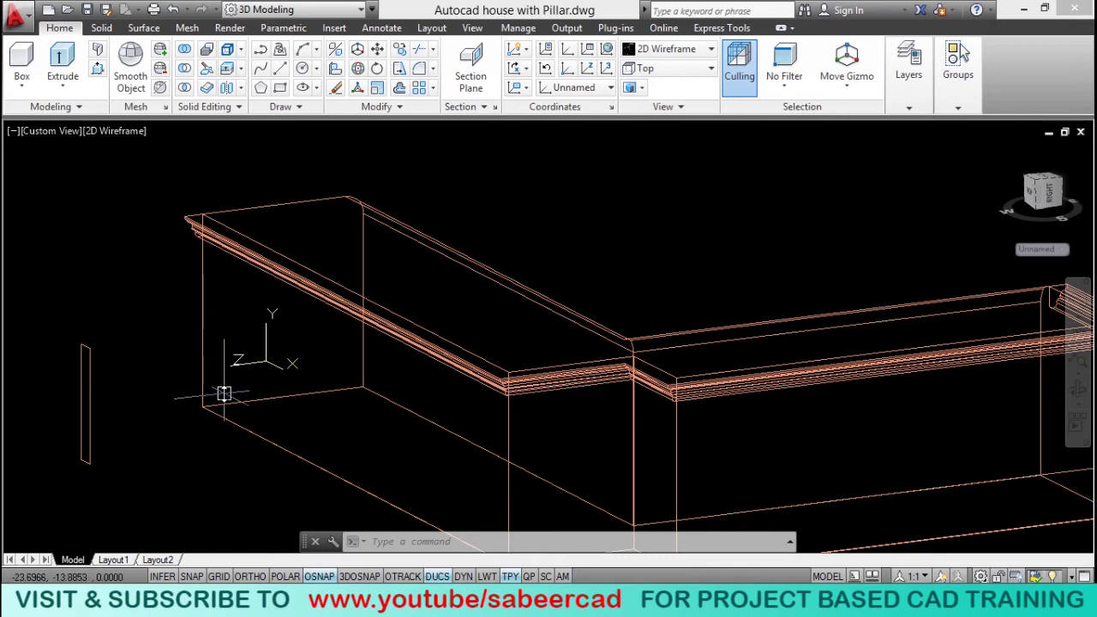
Draw a vertical guide line up the wall-end edge of the side arm's outer face, from its bottom corner to the moulding's underside.
scroll(212, 309, up, 2)
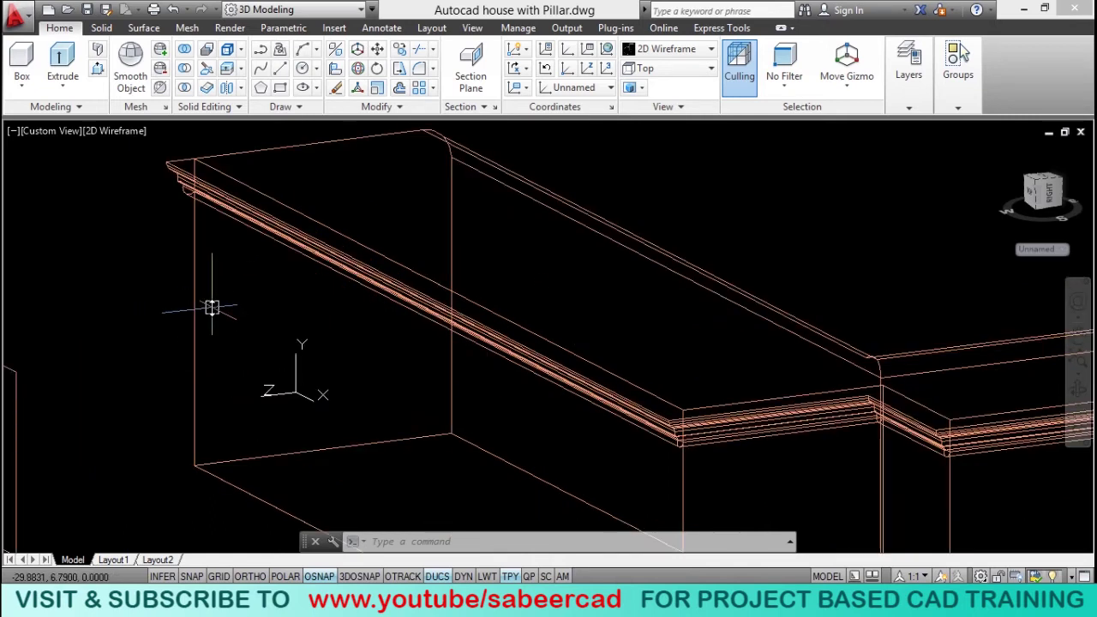
click(280, 68)
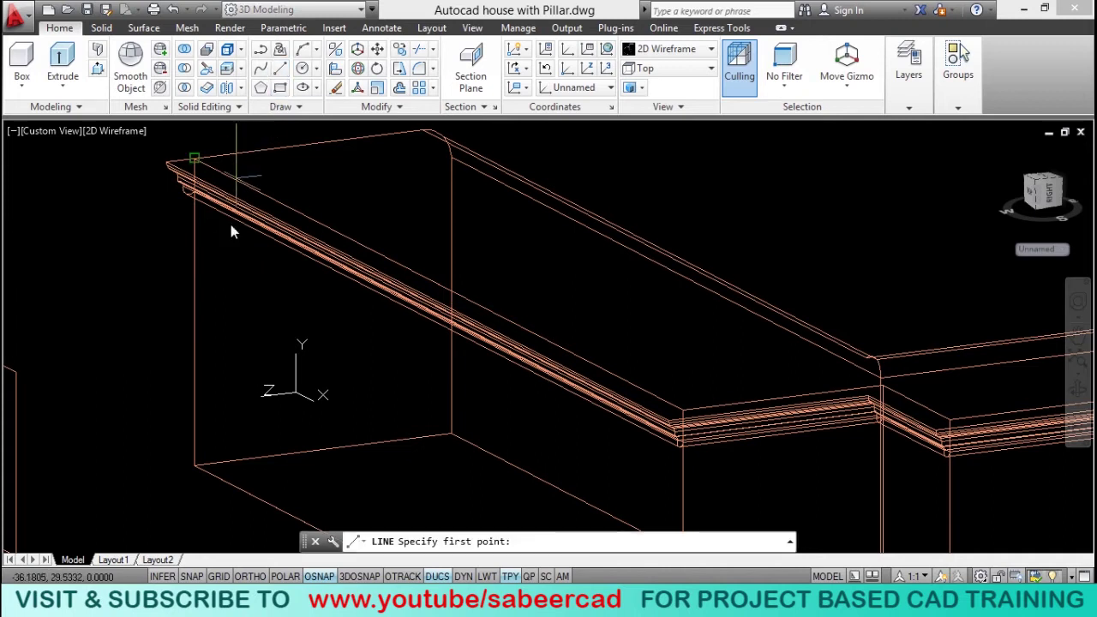
click(196, 468)
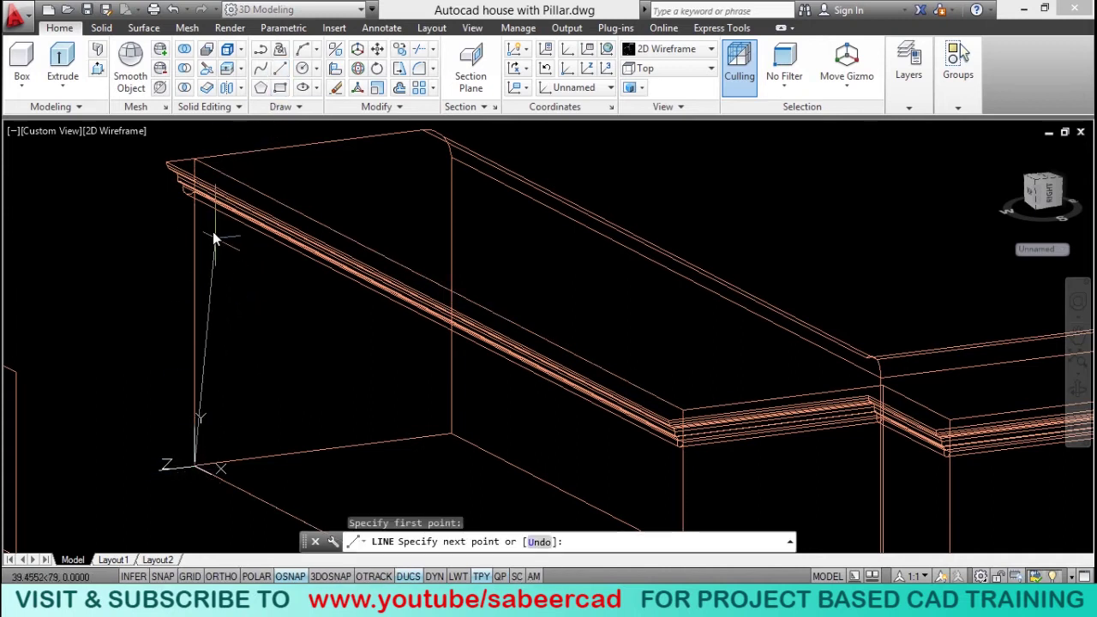
click(206, 194)
key(Return)
scroll(271, 343, down, 3)
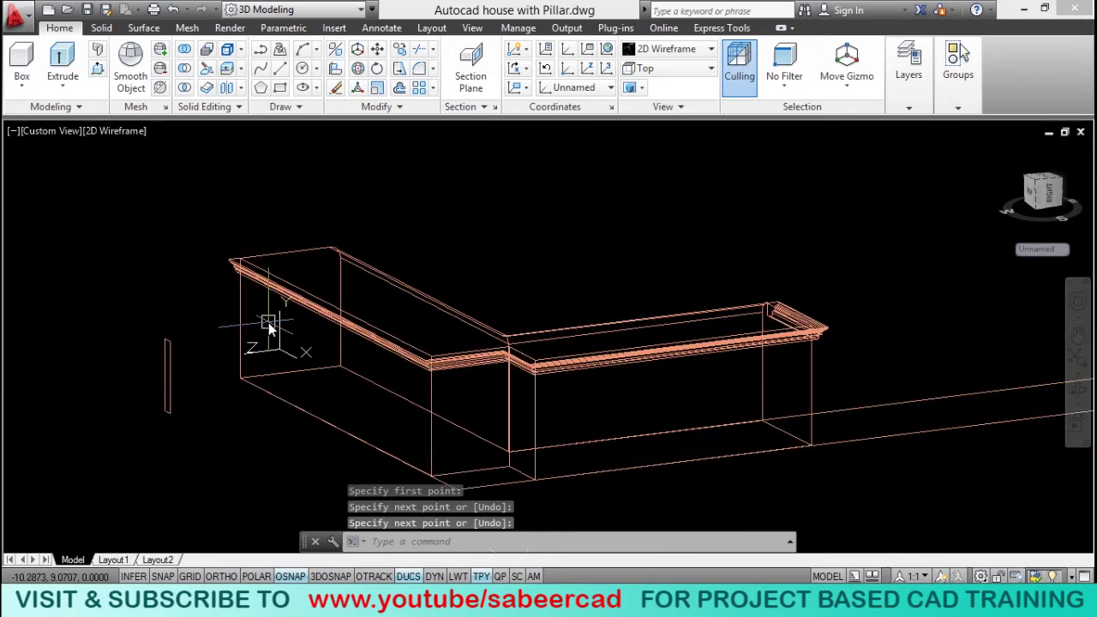
Move the upright rectangle by the midpoint of its long side onto the midpoint of the guide line.
scroll(265, 319, up, 2)
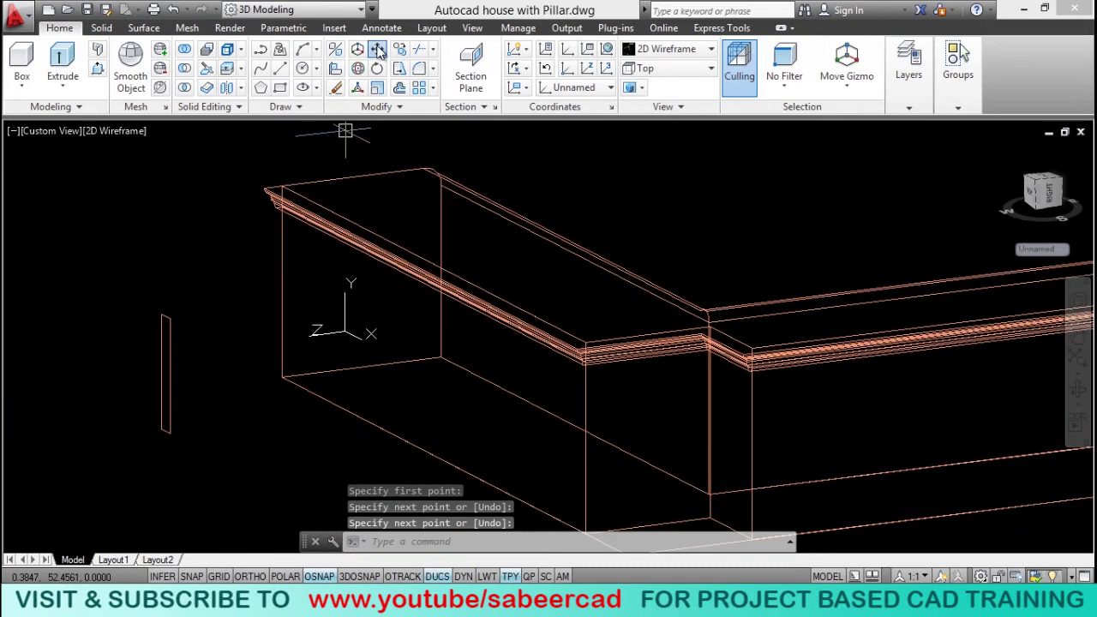
click(400, 67)
click(171, 377)
key(Return)
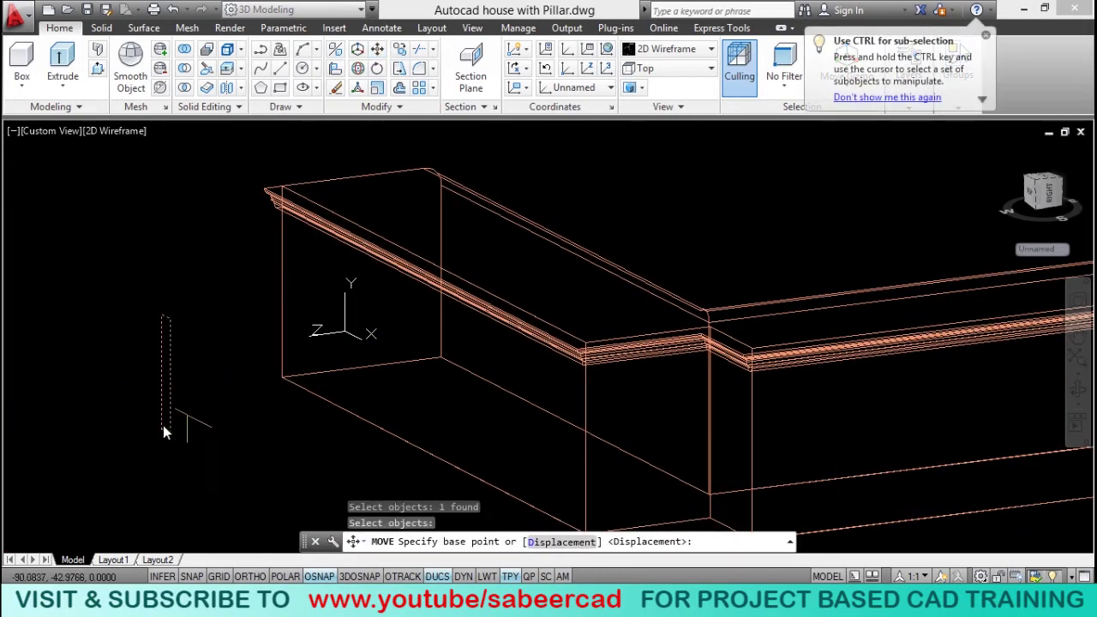
click(159, 386)
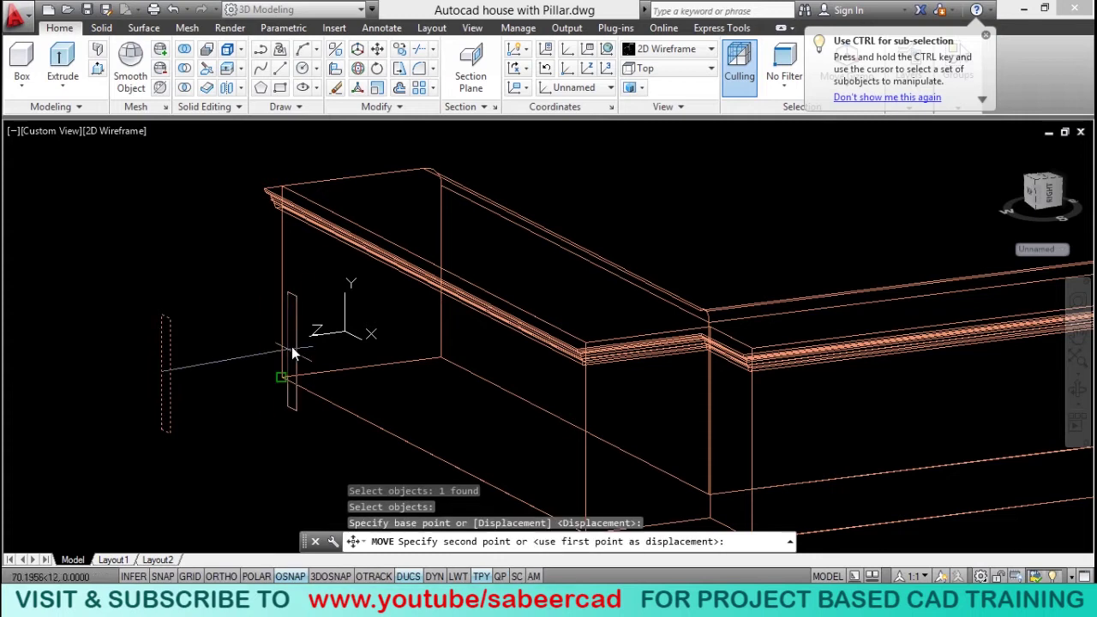
click(287, 295)
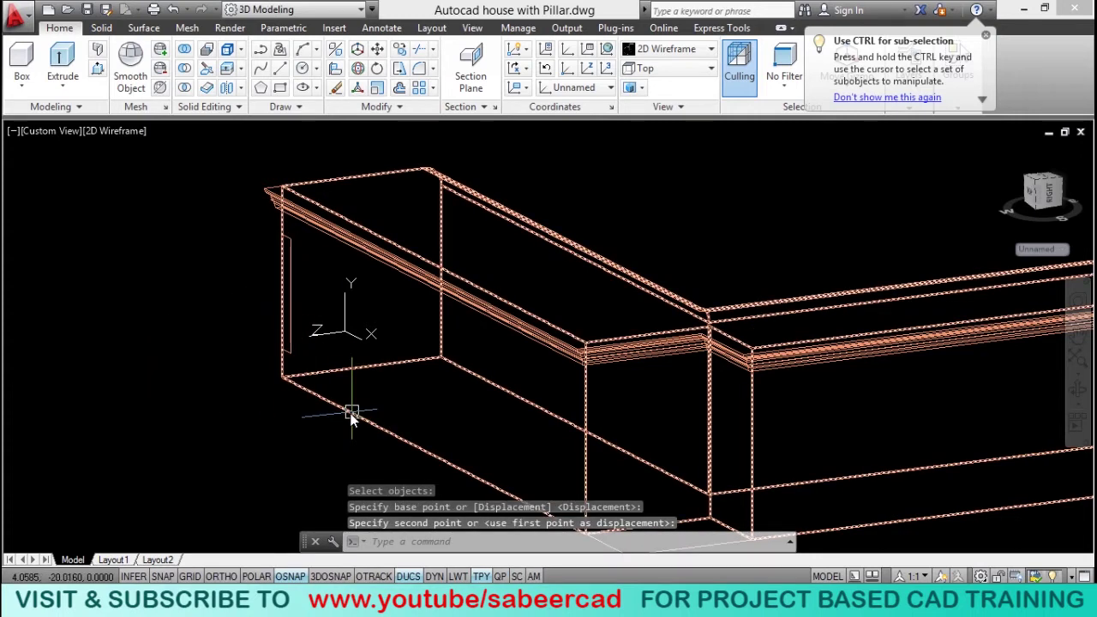
scroll(305, 340, up, 2)
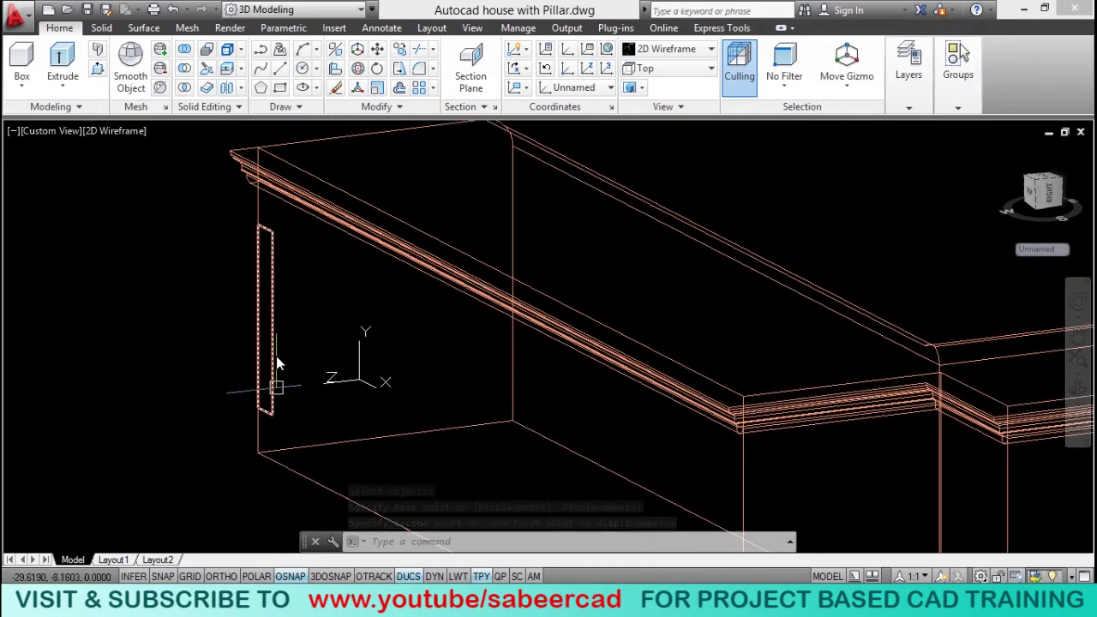
Move the rectangle 10 units along the outer face, away from the wall-end edge, with Ortho on.
text(3d)
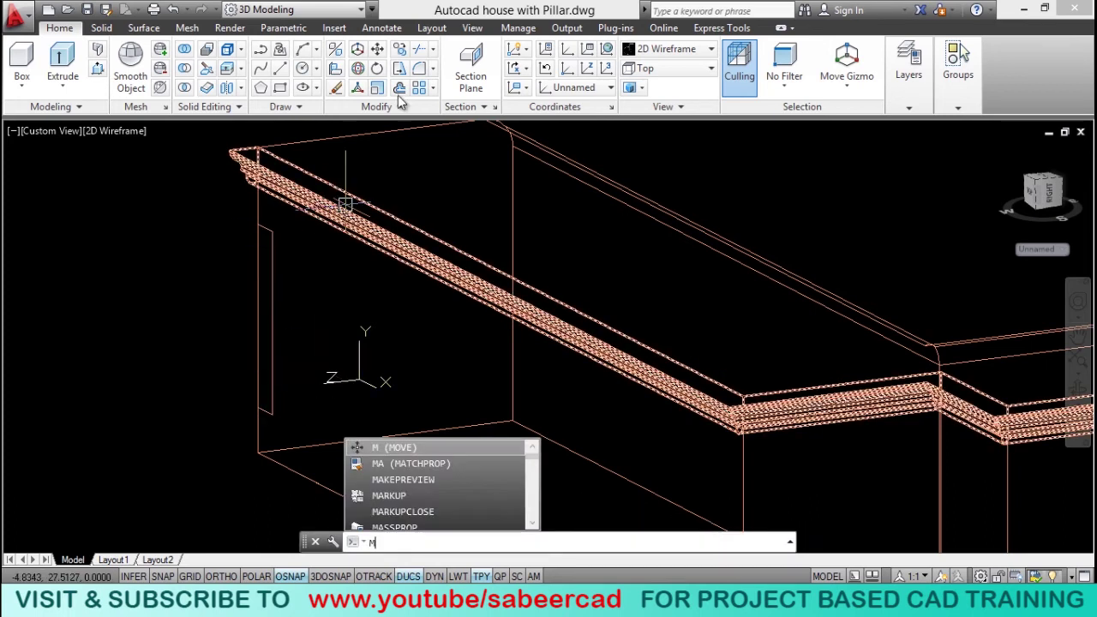
key(Escape)
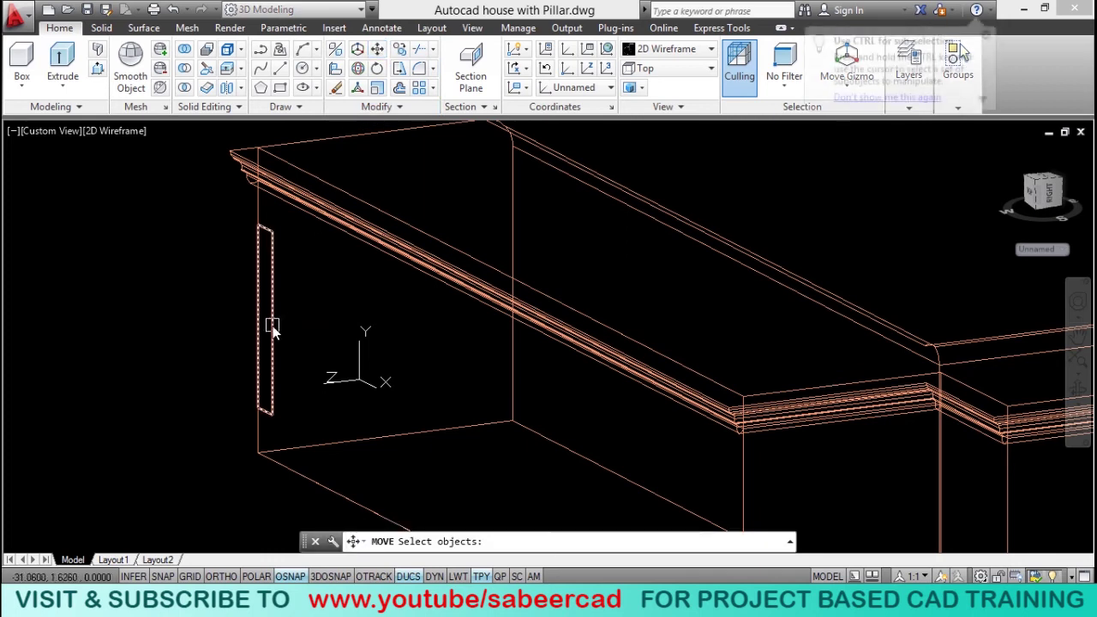
click(268, 324)
key(Return)
click(332, 327)
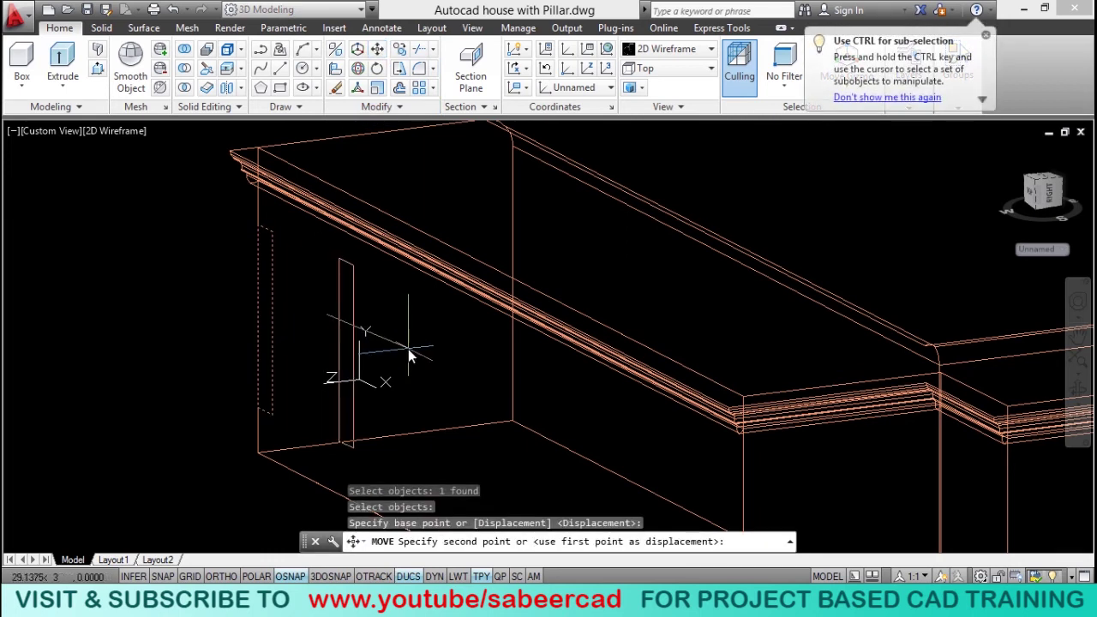
key(F8)
text(10)
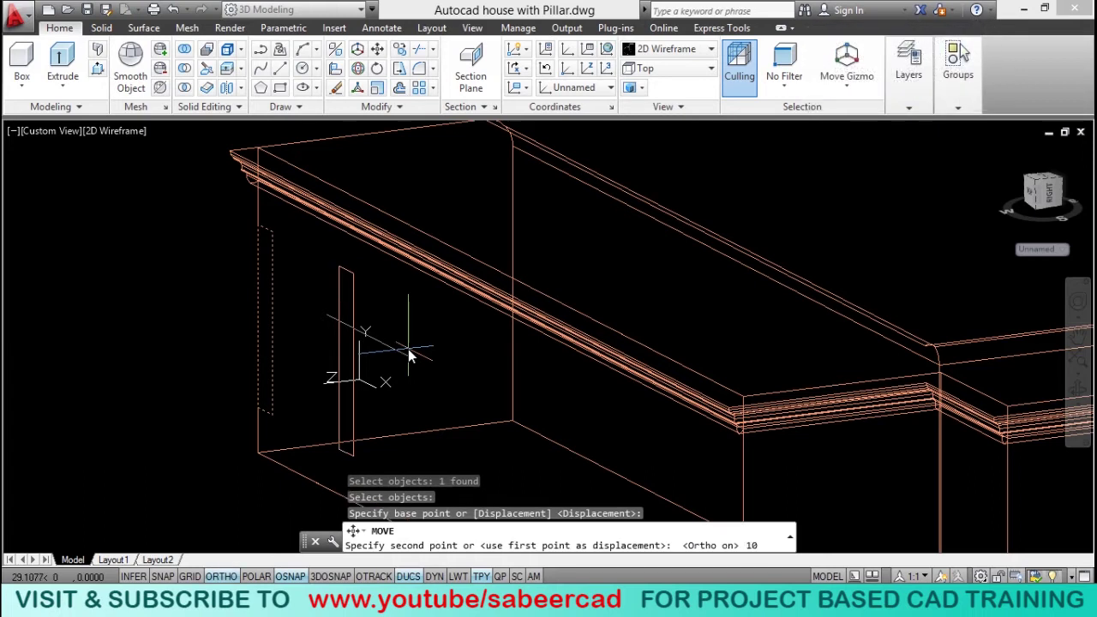
key(Escape)
shift+middle_drag(196, 286, 257, 330)
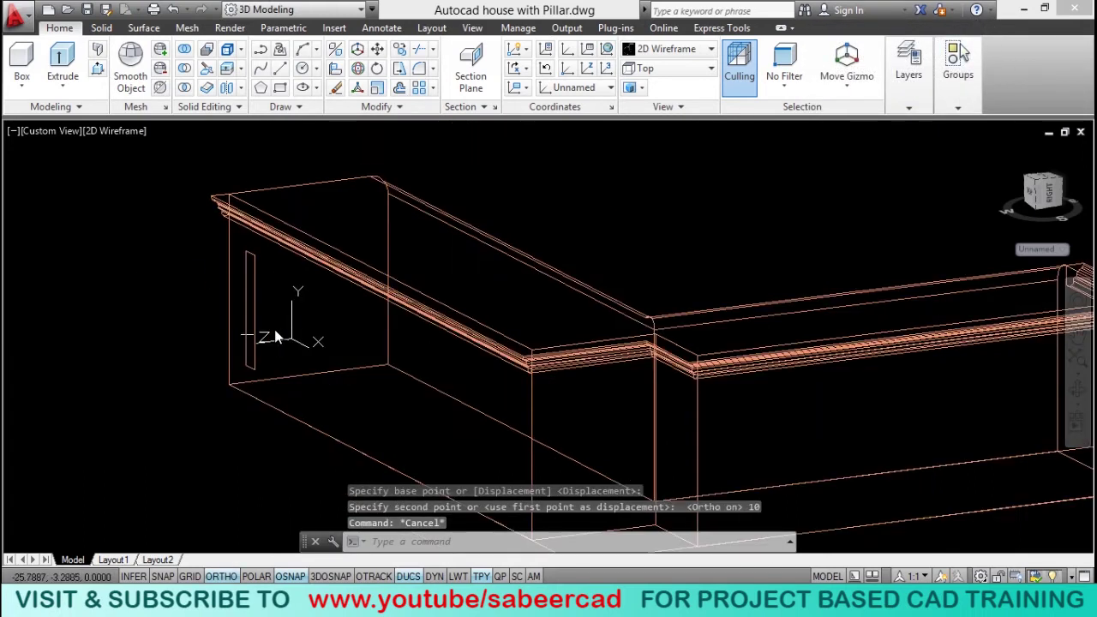
Extrude the upright rectangle by -1.5 into the seat's side arm.
scroll(270, 325, up, 2)
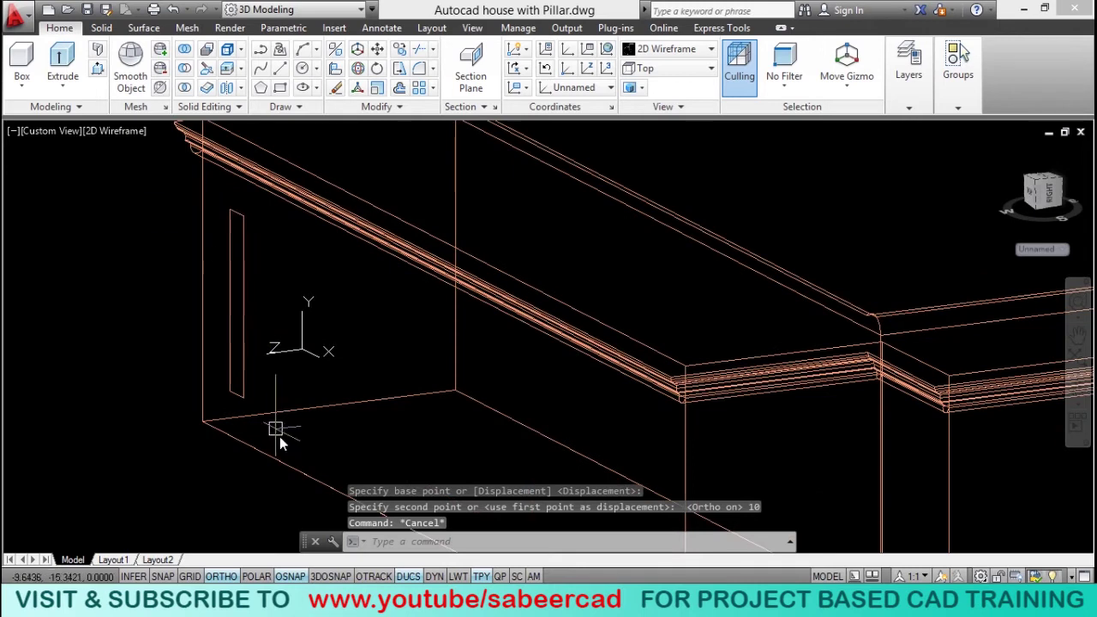
click(97, 49)
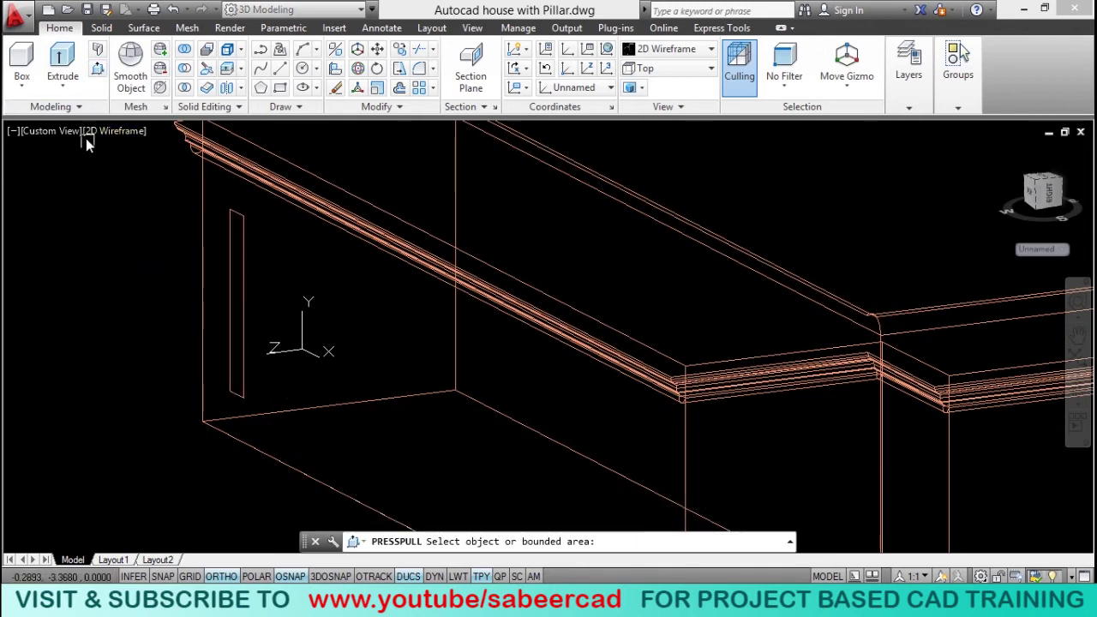
click(62, 85)
click(86, 113)
click(245, 315)
key(Return)
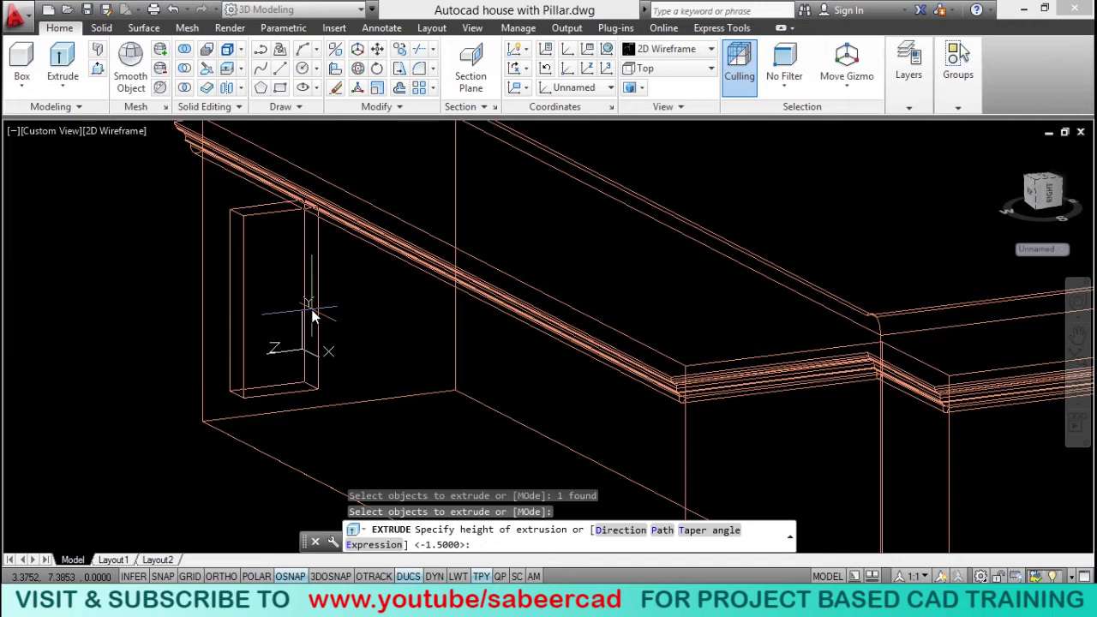
text(-1.5)
key(Return)
scroll(235, 294, down, 2)
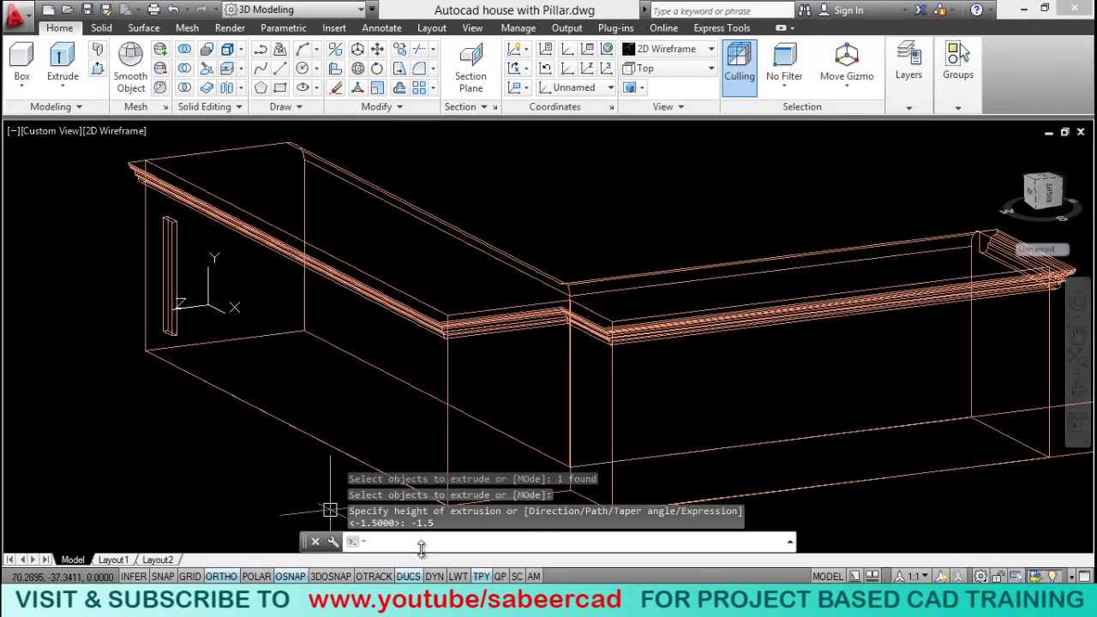
Array the extruded strip along the side arm with ARRAYCLASSIC, using 1 row, 11 columns and a column offset of 15.
key(Escape)
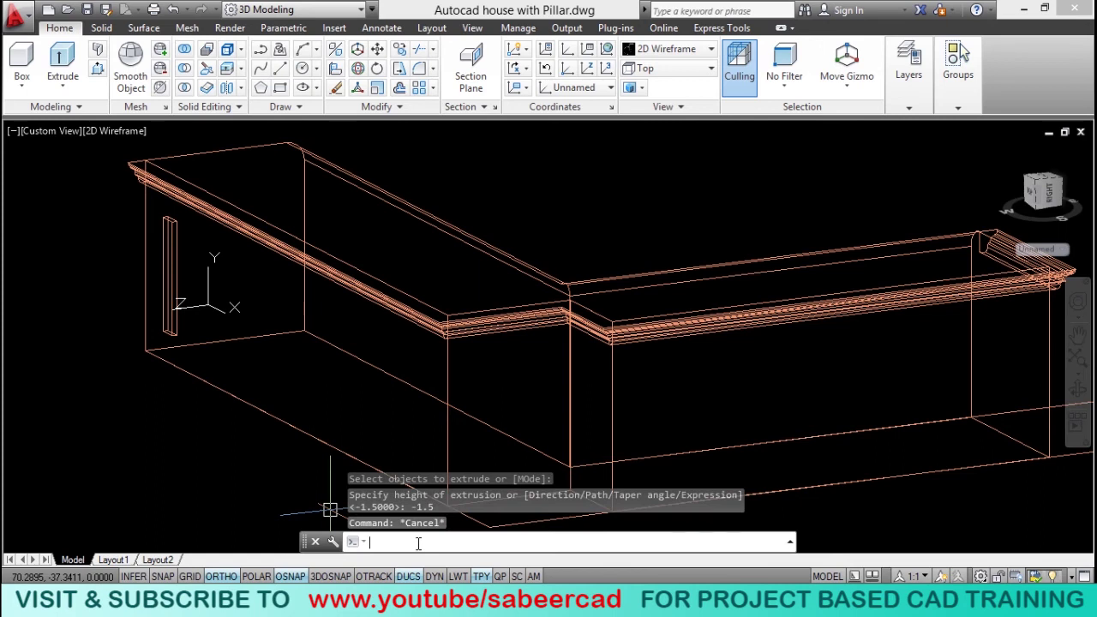
text(ARRAY)
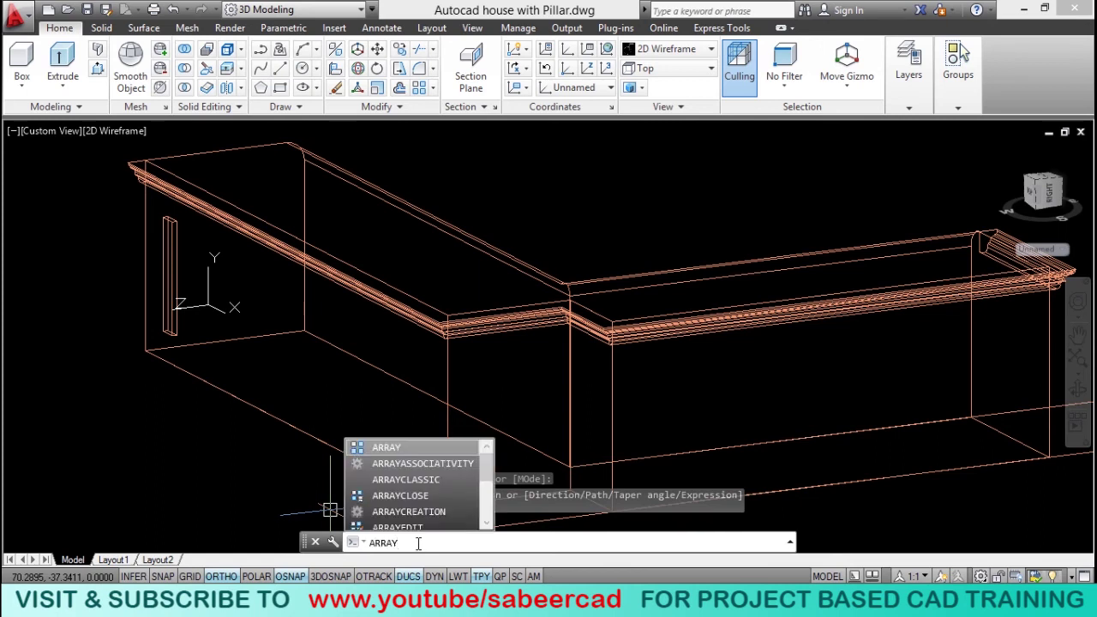
scroll(413, 485, down, 1)
scroll(404, 457, up, 1)
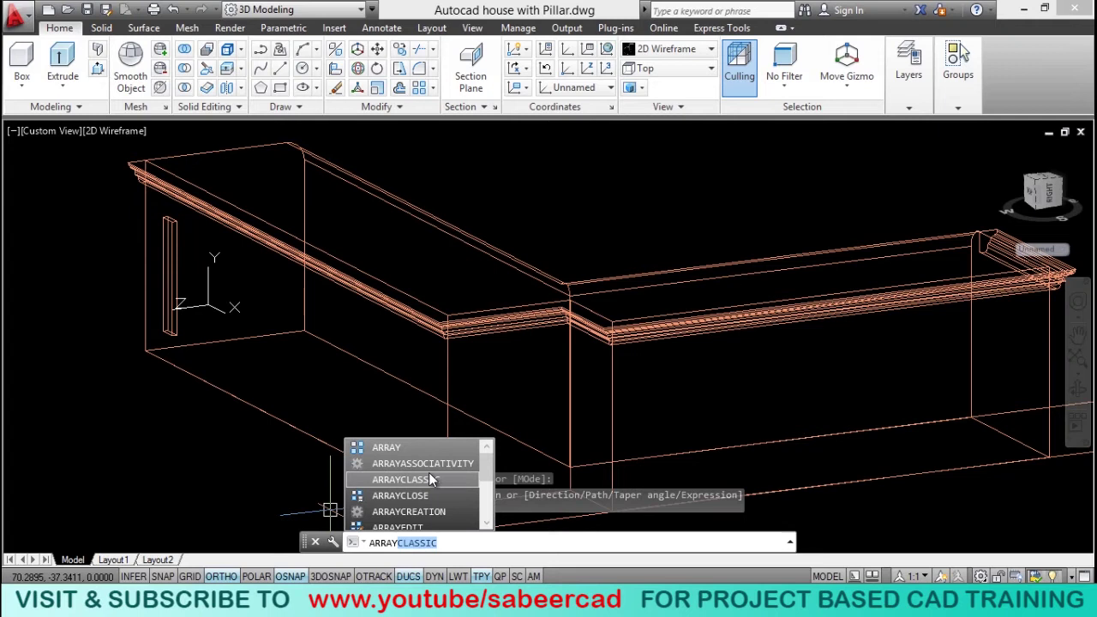
click(428, 478)
key(Return)
click(632, 177)
click(174, 283)
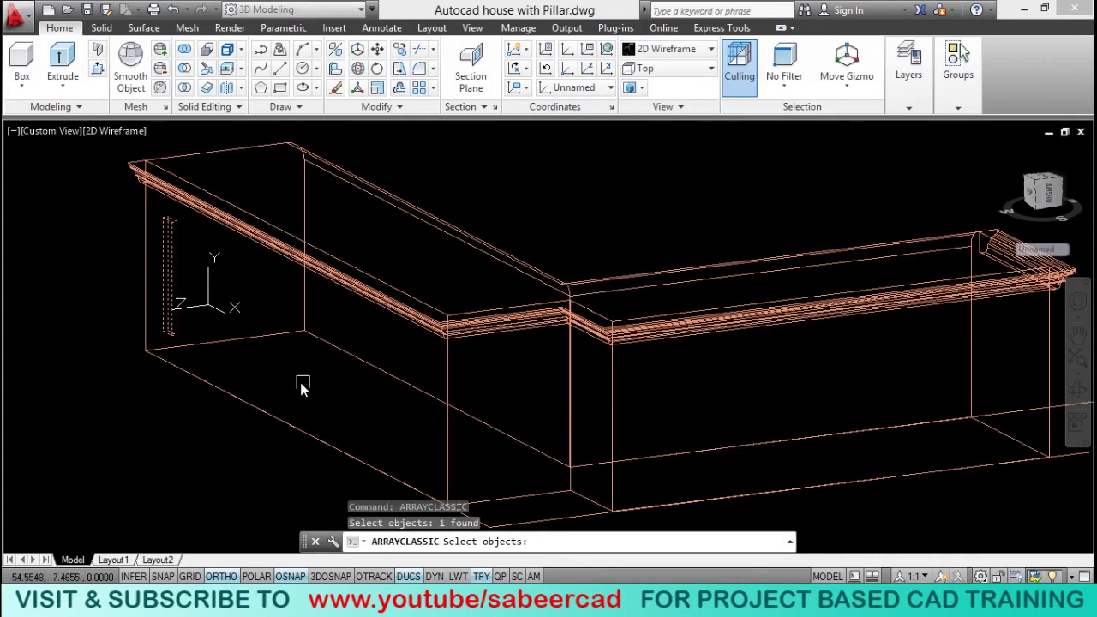
key(Return)
double_click(448, 213)
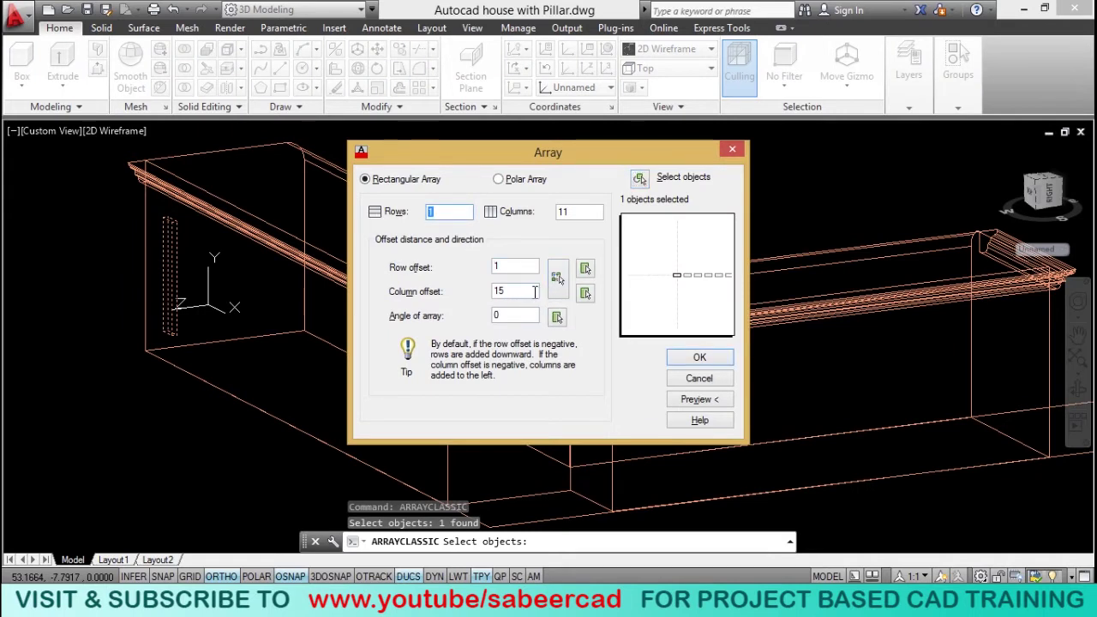
text(11)
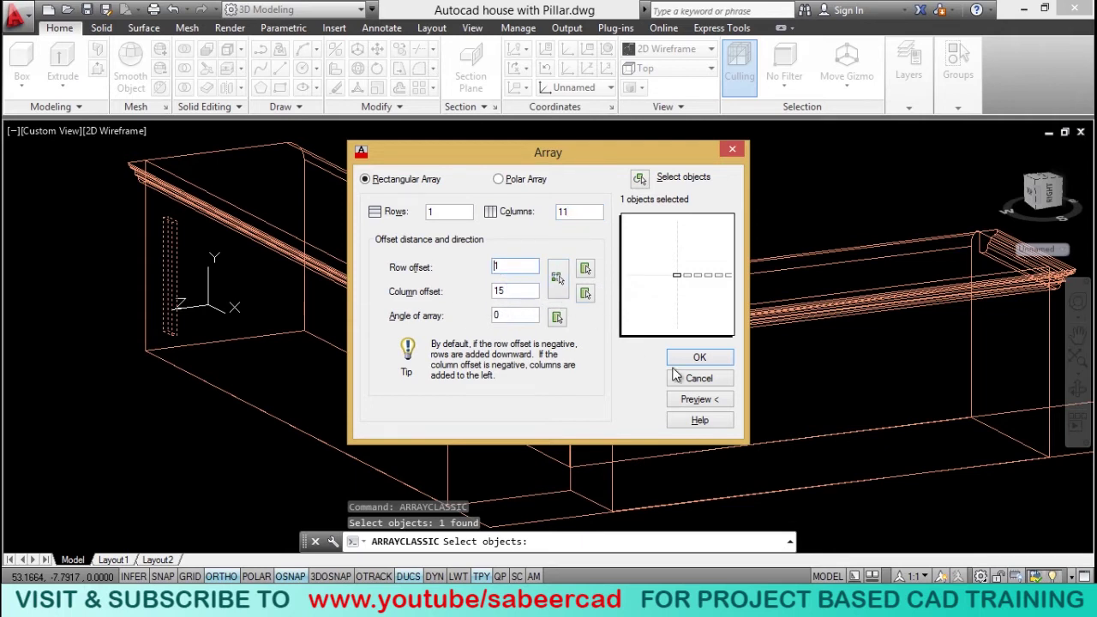
click(693, 403)
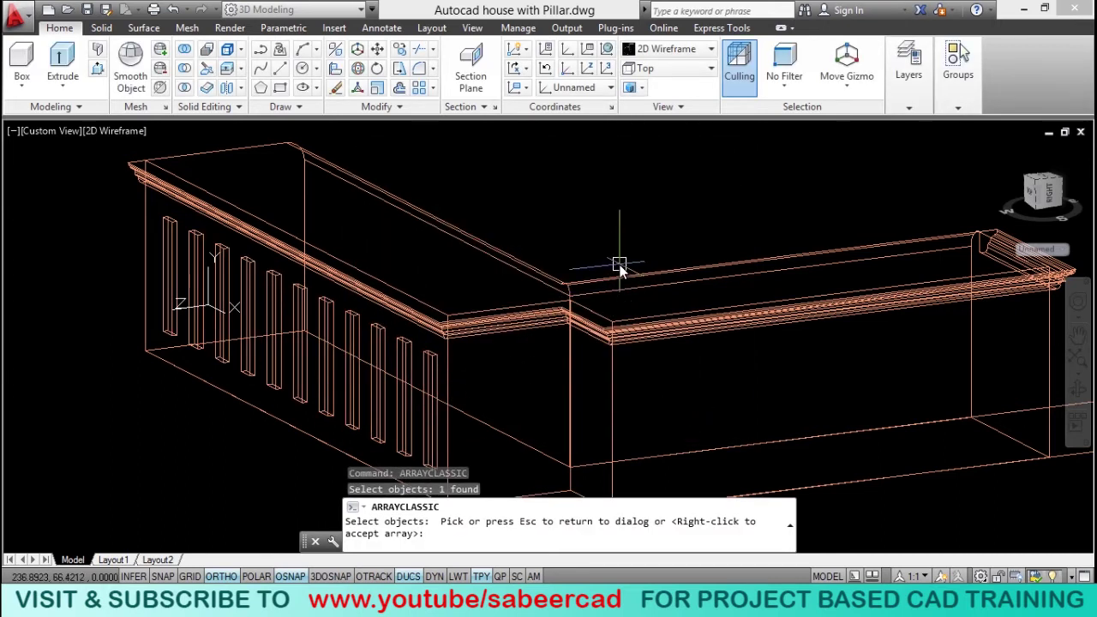
key(Escape)
click(695, 361)
Switch to the Top view with the whole seat outline and its strips in sight.
scroll(300, 315, down, 2)
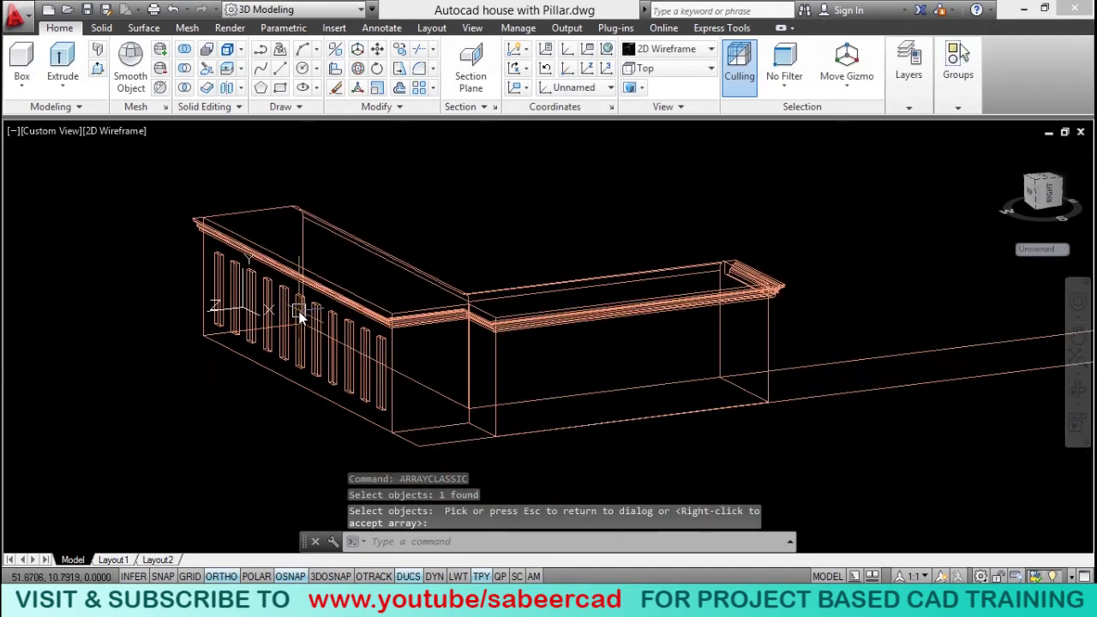
scroll(477, 387, up, 2)
scroll(465, 397, down, 2)
middle_drag(445, 375, 413, 383)
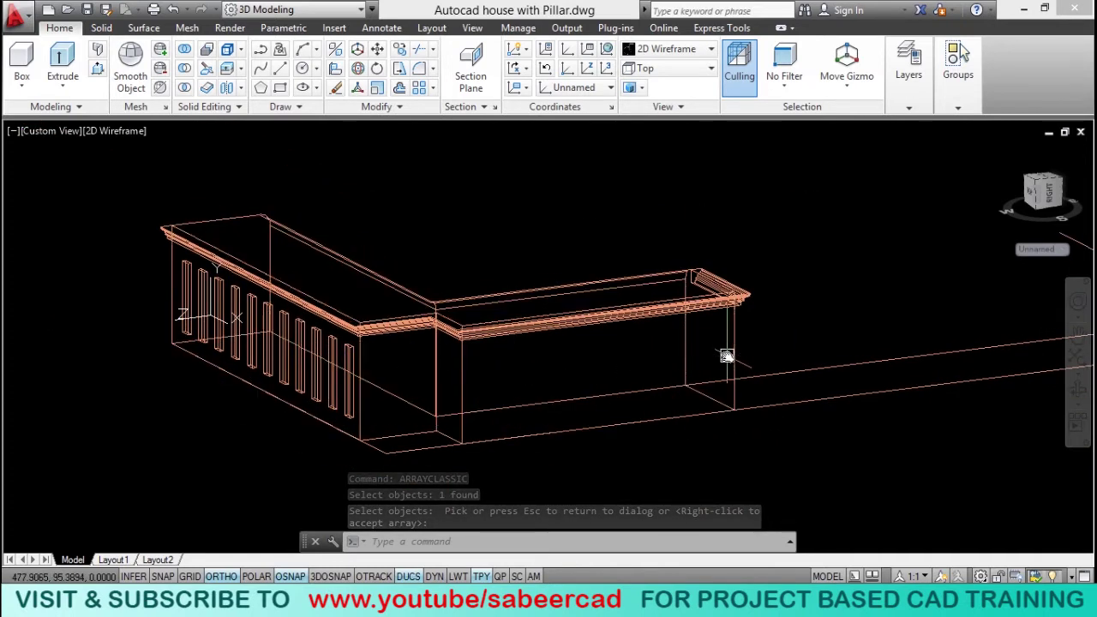
right_click(727, 357)
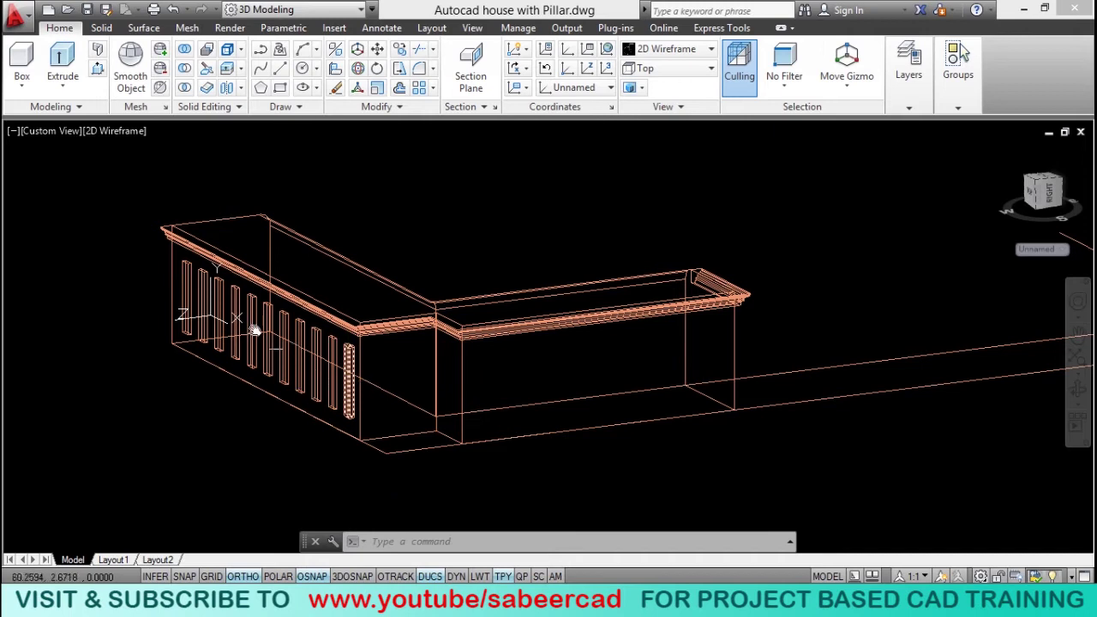
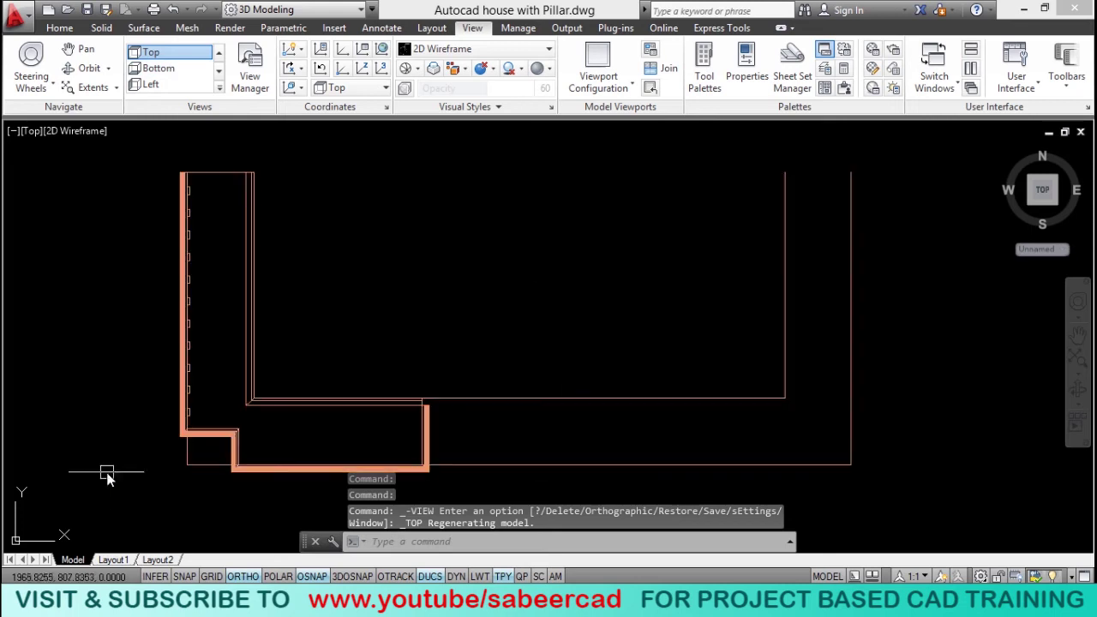
mouse_move(221, 450)
middle_down()
mouse_move(296, 420)
mouse_move(300, 429)
middle_up()
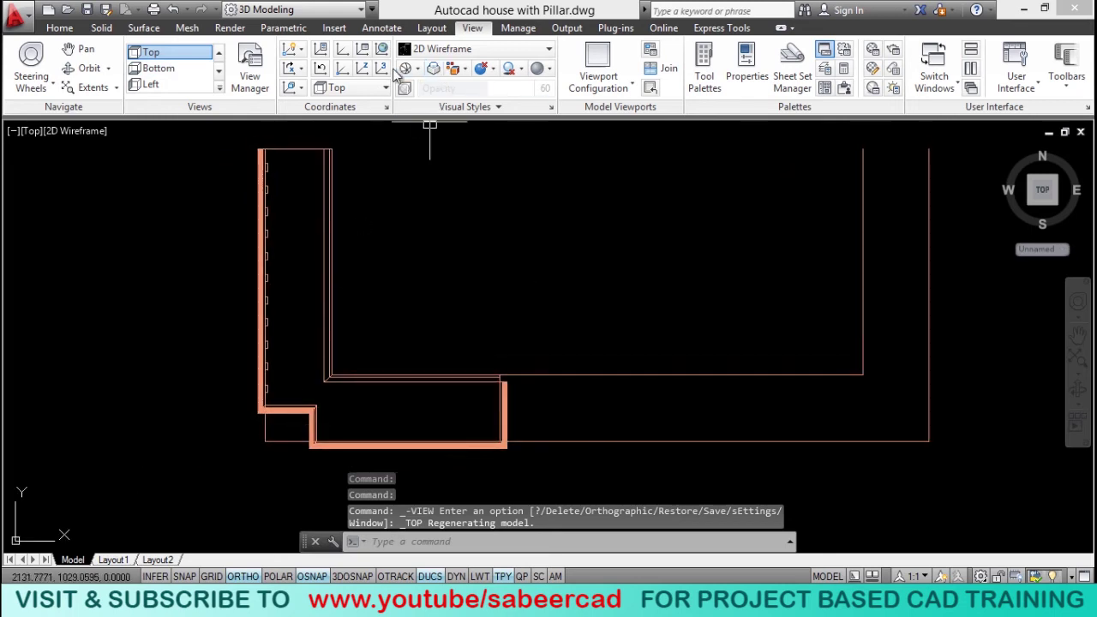
Mirror the side arm's 11 strips onto the front arm across a 45-degree polar line from the seat's inner corner, keeping the source objects.
click(59, 28)
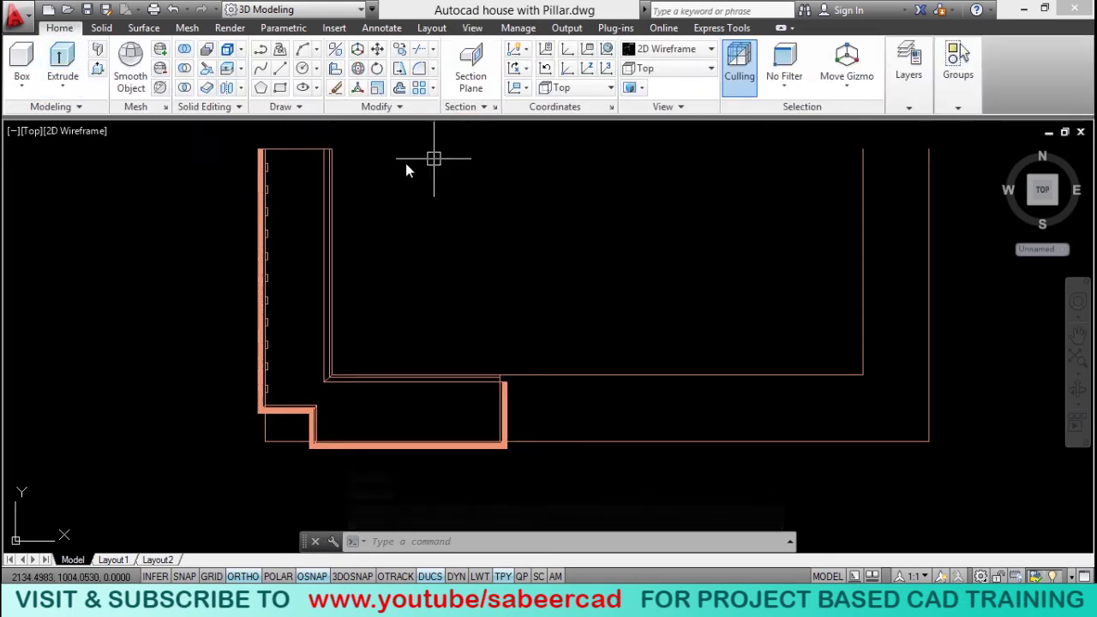
click(394, 105)
click(428, 133)
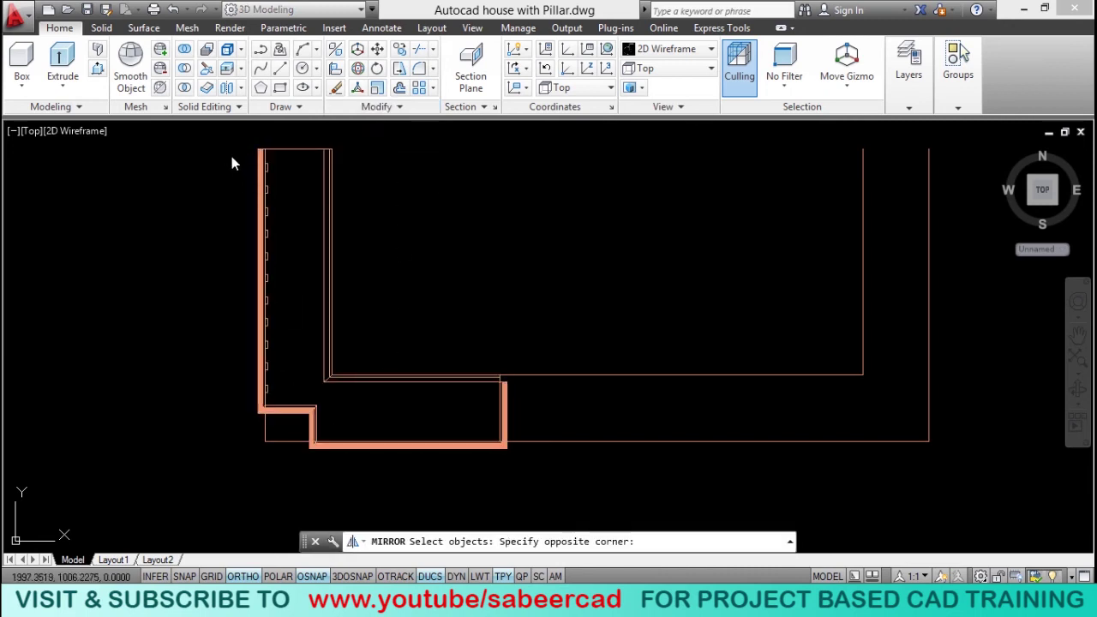
click(288, 399)
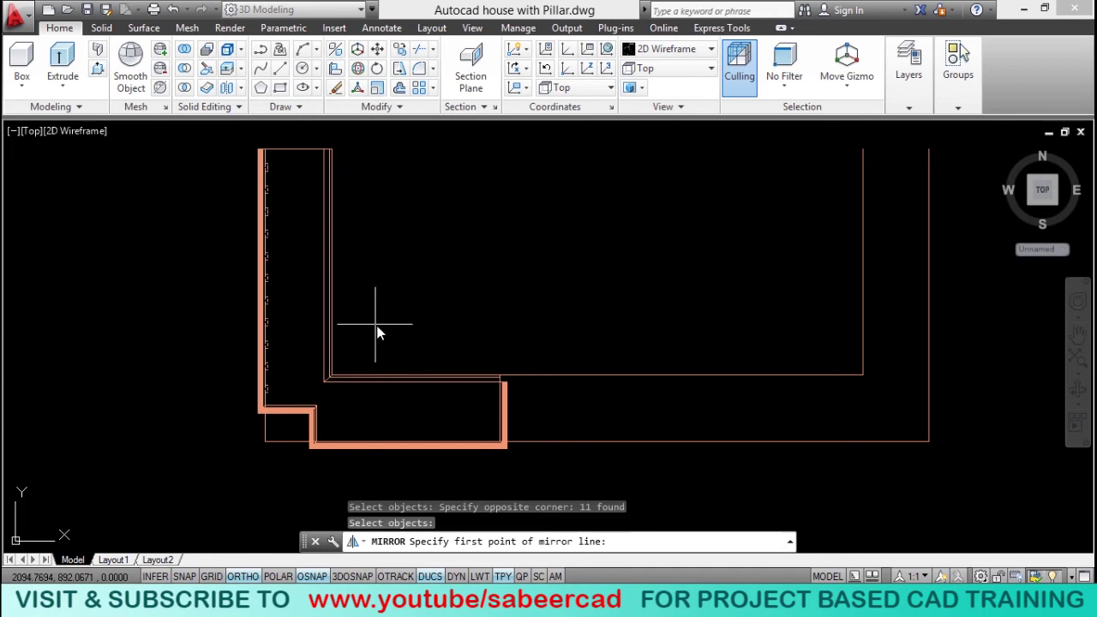
click(337, 374)
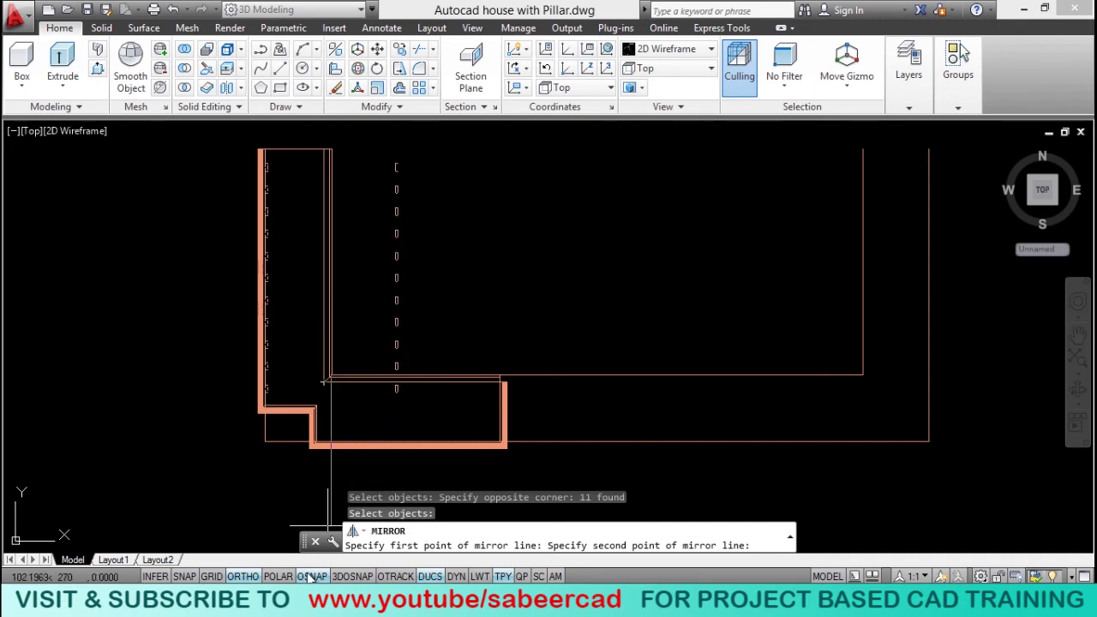
click(279, 576)
right_click(279, 576)
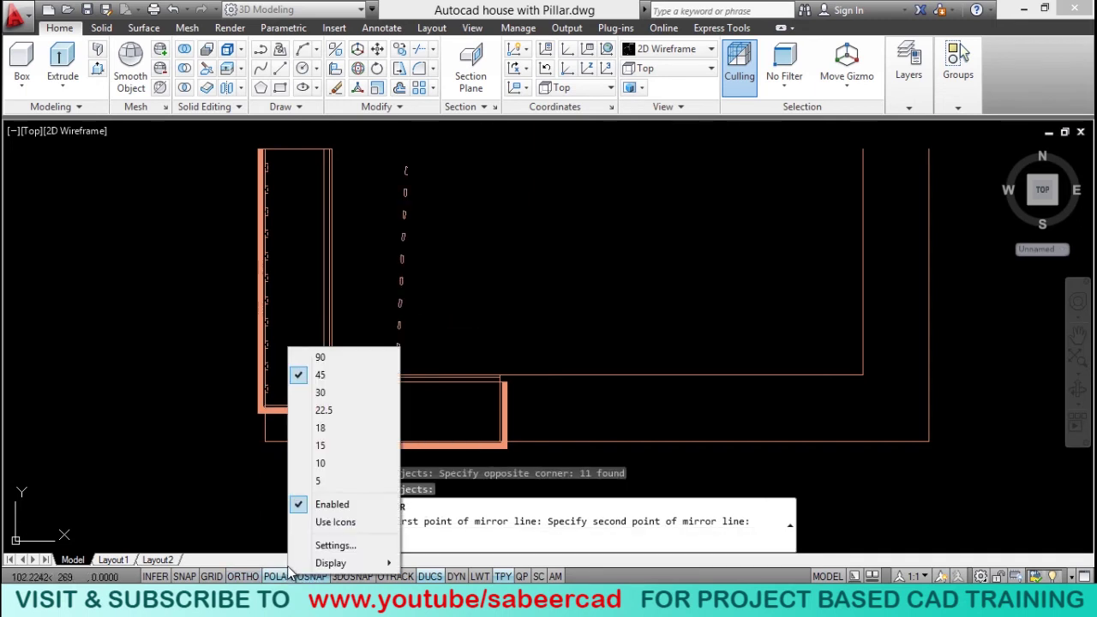
click(335, 377)
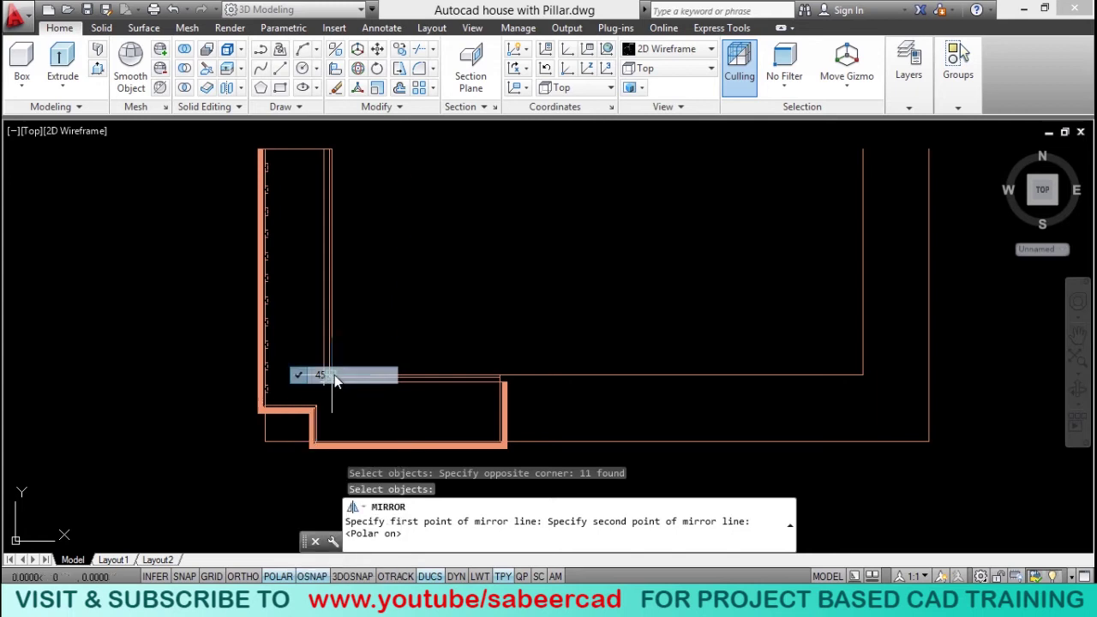
click(403, 297)
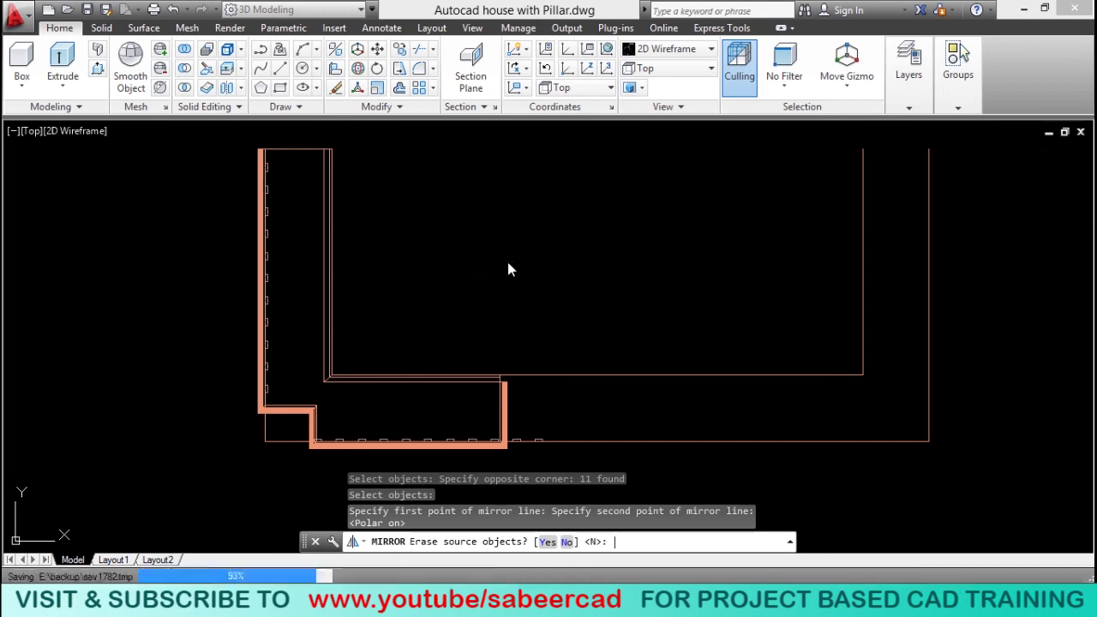
key(Return)
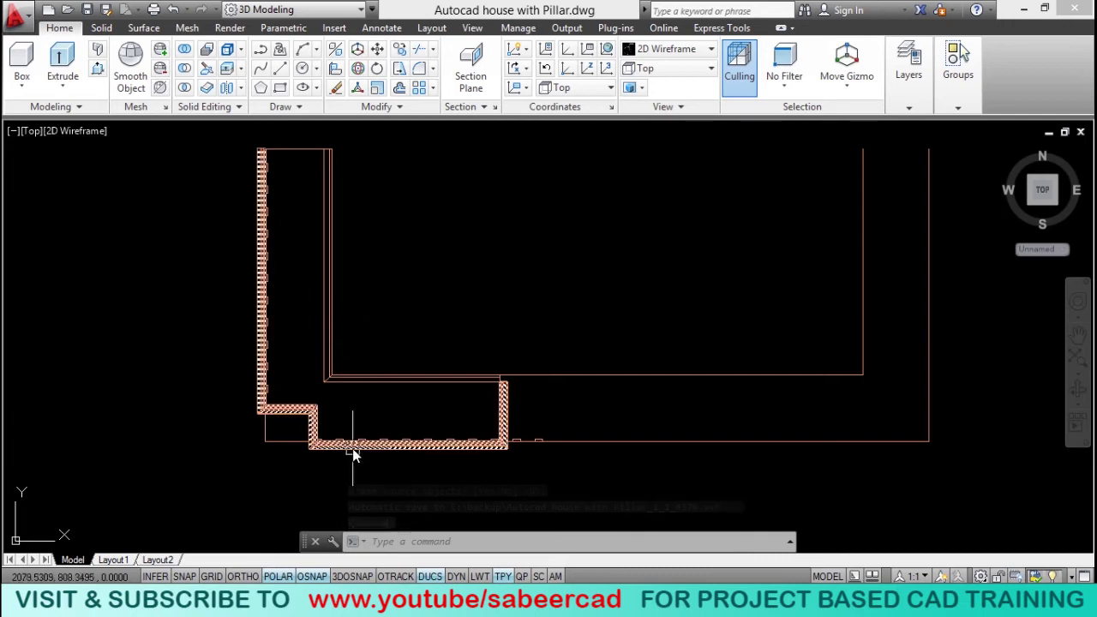
In SW Isometric view, erase the two mirrored strips beyond the front arm's end and the one at the notch corner.
scroll(354, 428, up, 2)
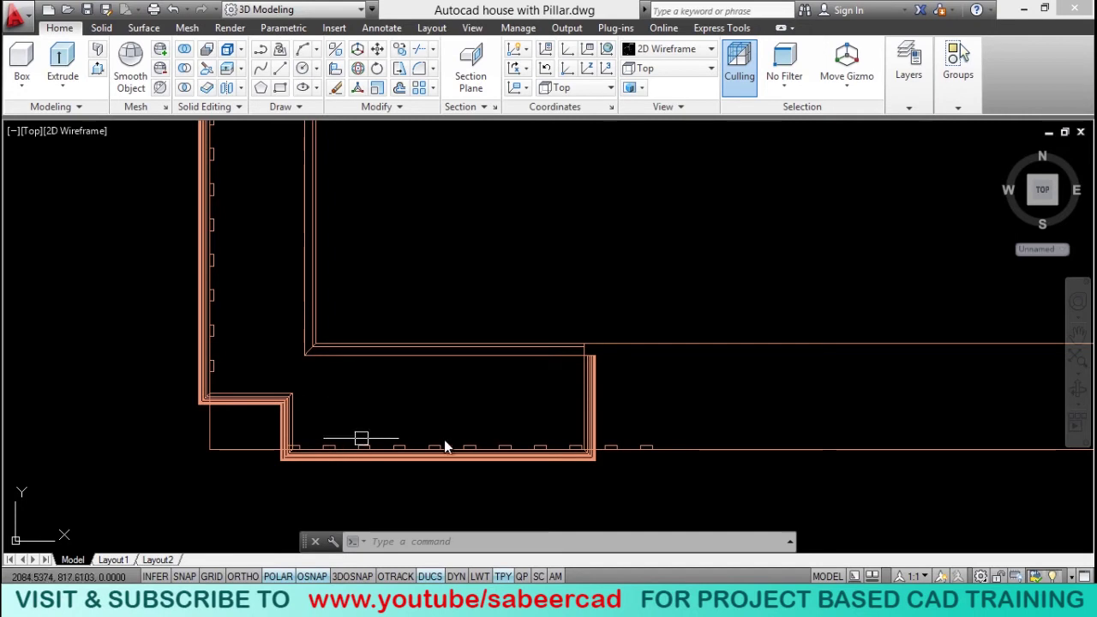
click(1031, 212)
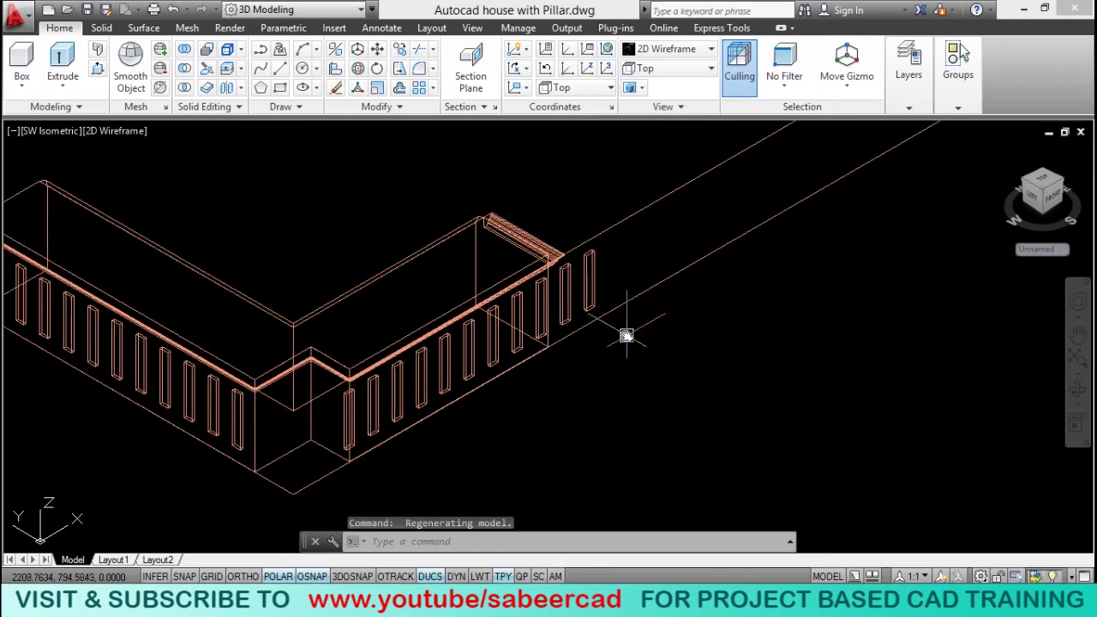
key(Escape)
key(Escape)
text(e)
key(Return)
click(553, 199)
click(608, 375)
click(343, 468)
click(339, 453)
key(Return)
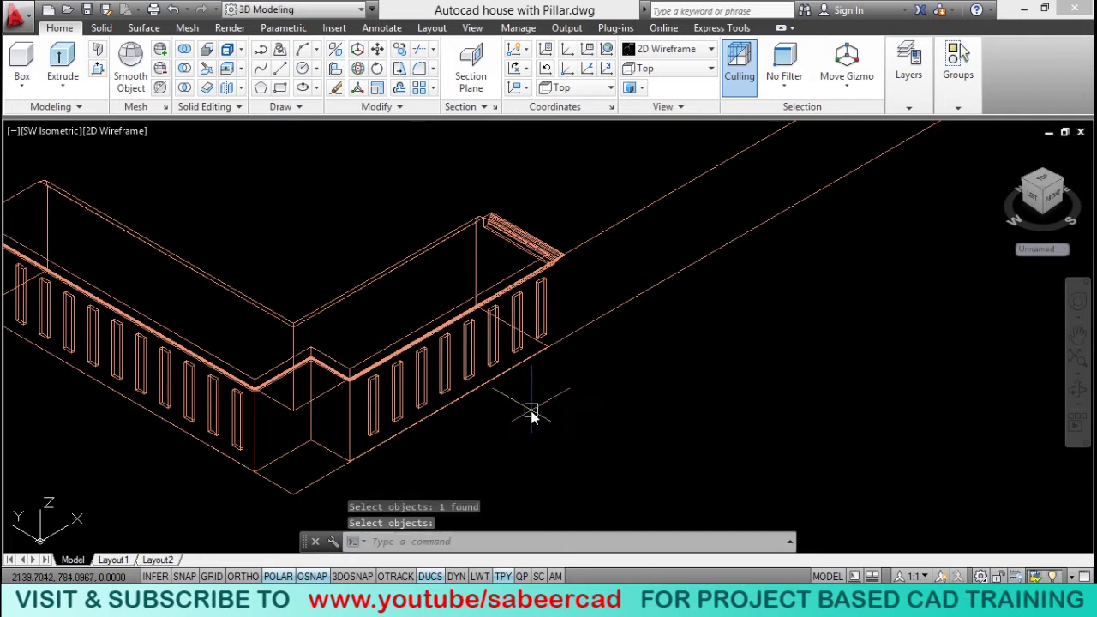
Move the front arm's remaining strips about 3.2 units along the face toward the notch corner.
scroll(532, 415, up, 2)
key(Escape)
key(Escape)
key(Escape)
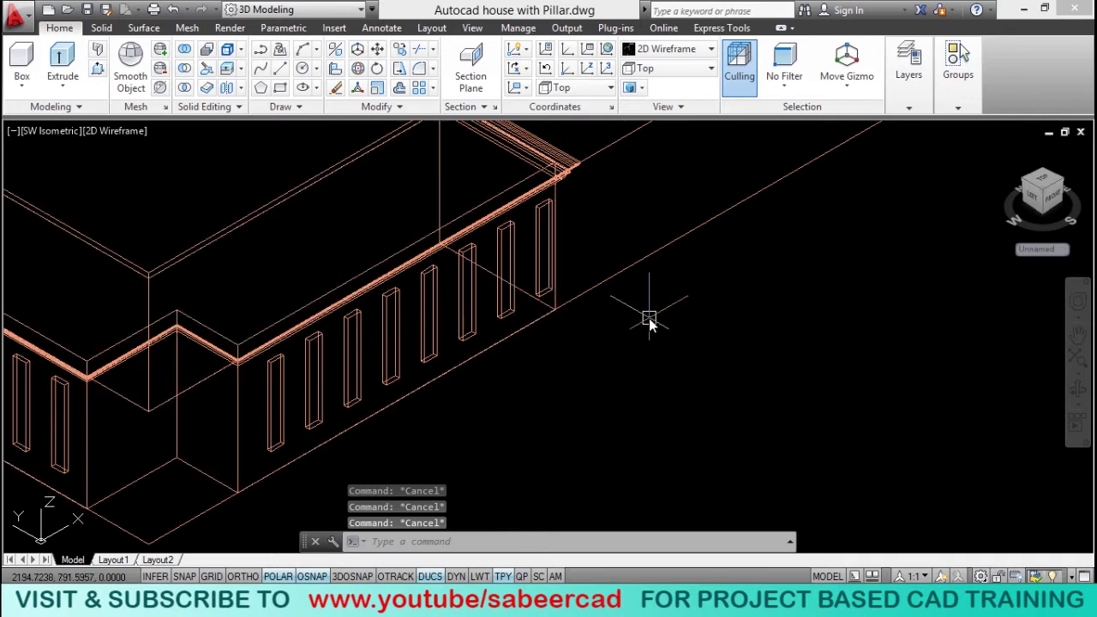
click(378, 49)
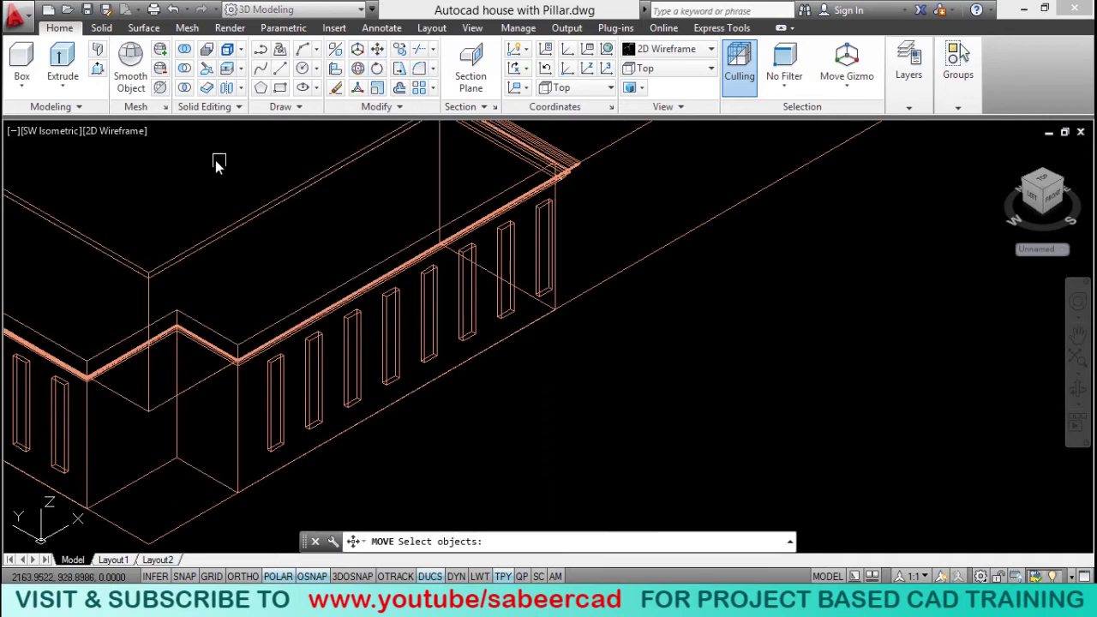
click(215, 160)
click(585, 482)
key(Return)
click(592, 449)
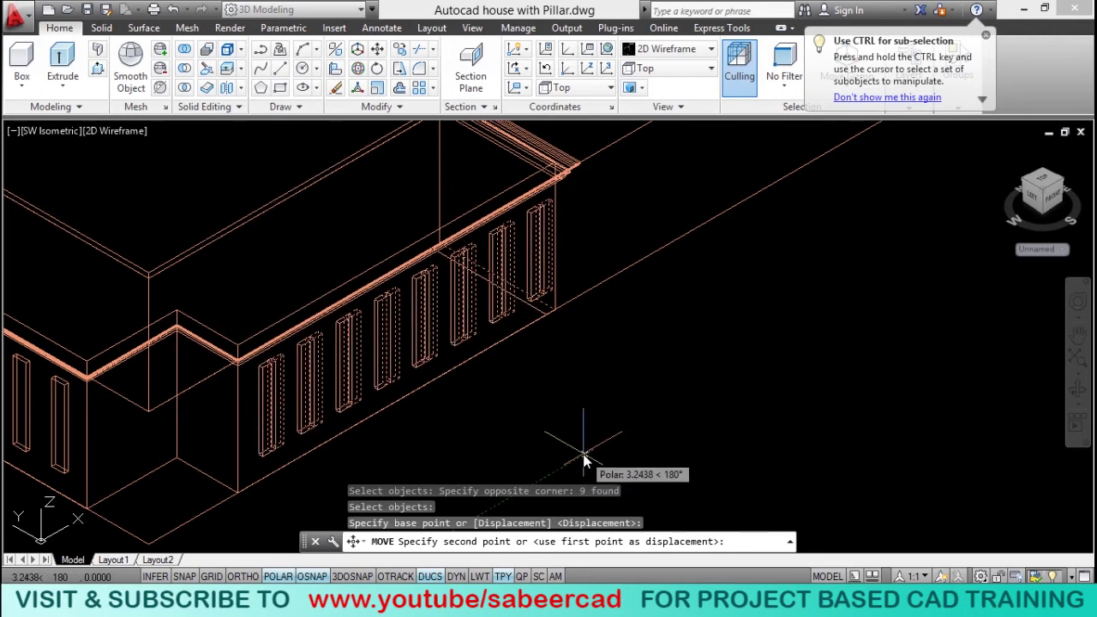
click(583, 460)
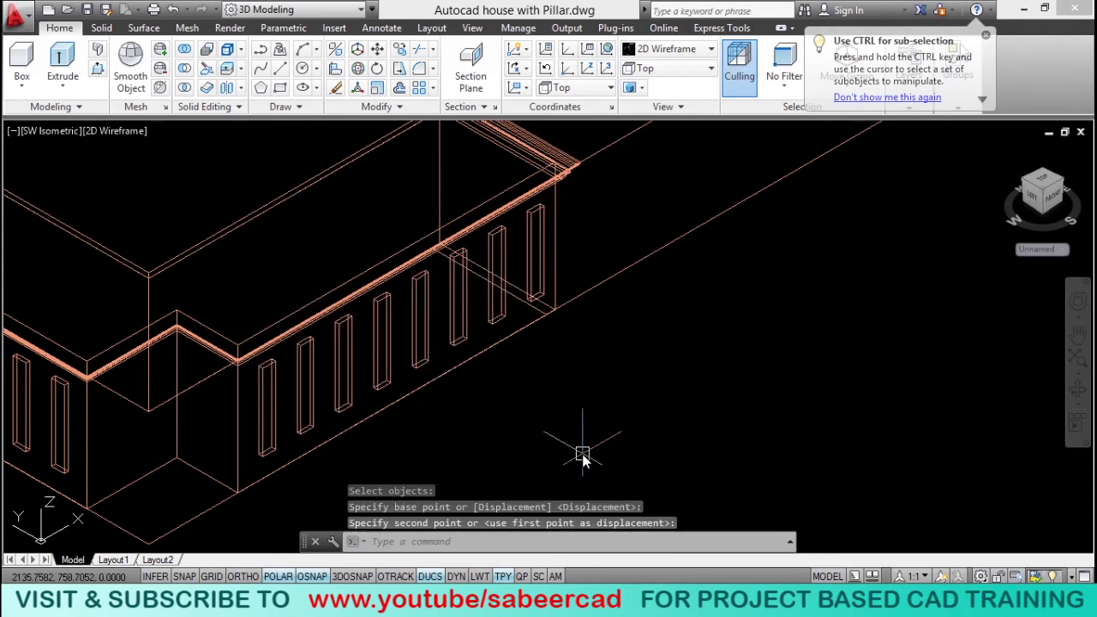
Subtract both rows of strips from the L-shaped seat solid to cut recesses into its outer faces.
scroll(517, 396, down, 3)
middle_drag(517, 396, 608, 398)
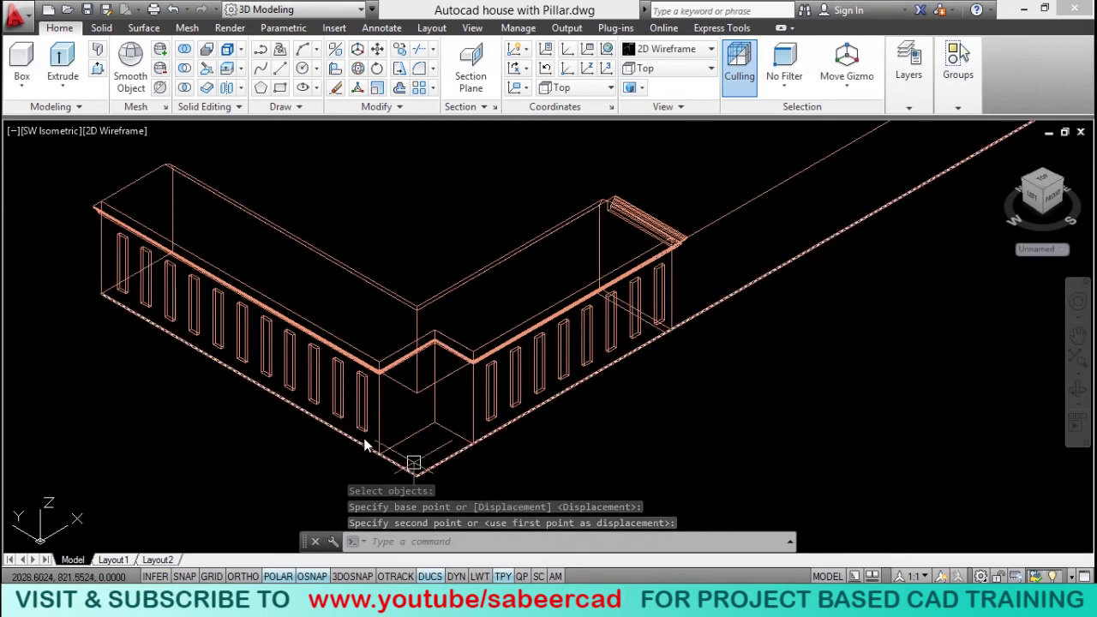
click(477, 409)
key(Escape)
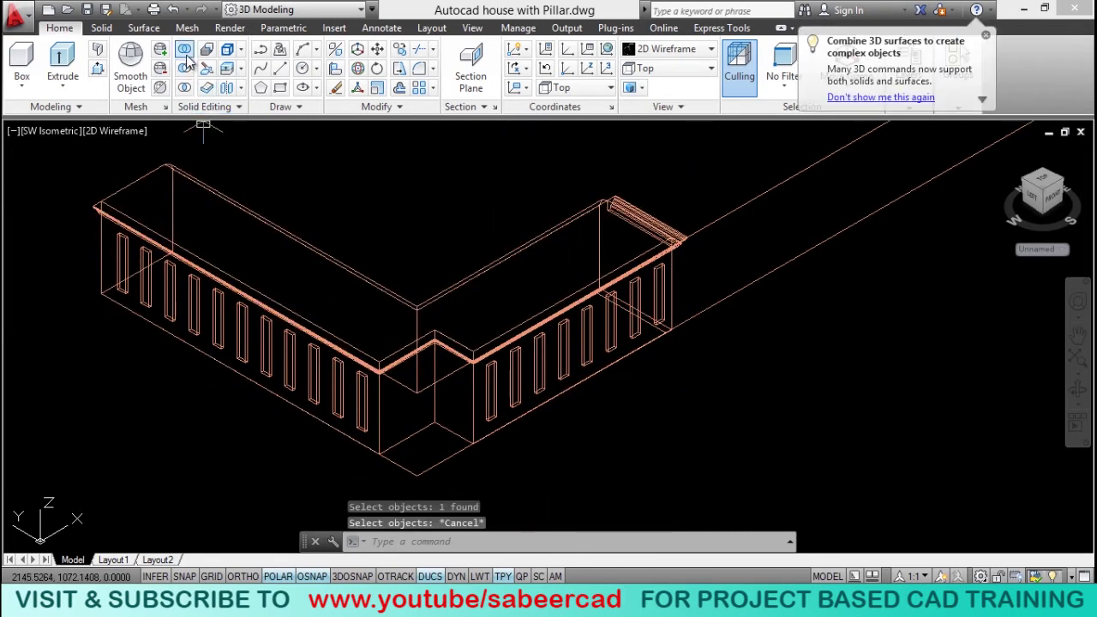
click(186, 54)
click(150, 330)
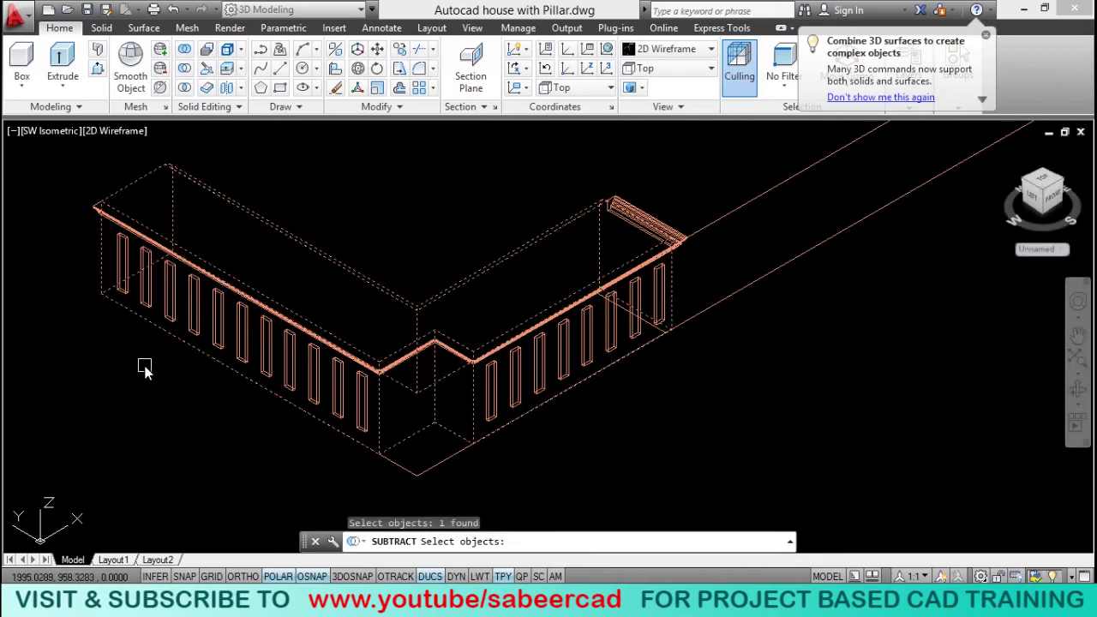
key(Return)
click(69, 222)
click(374, 468)
click(439, 204)
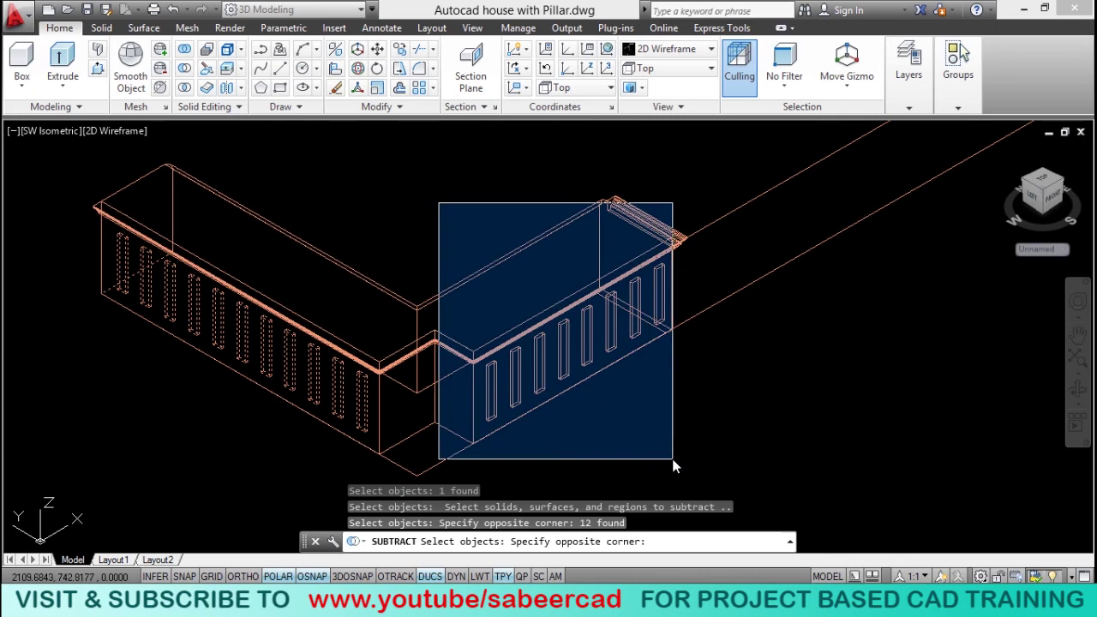
click(668, 463)
key(Return)
Show the seat in the Realistic visual style and orbit to a low front view to inspect its recesses and edge moulding.
click(112, 131)
click(146, 224)
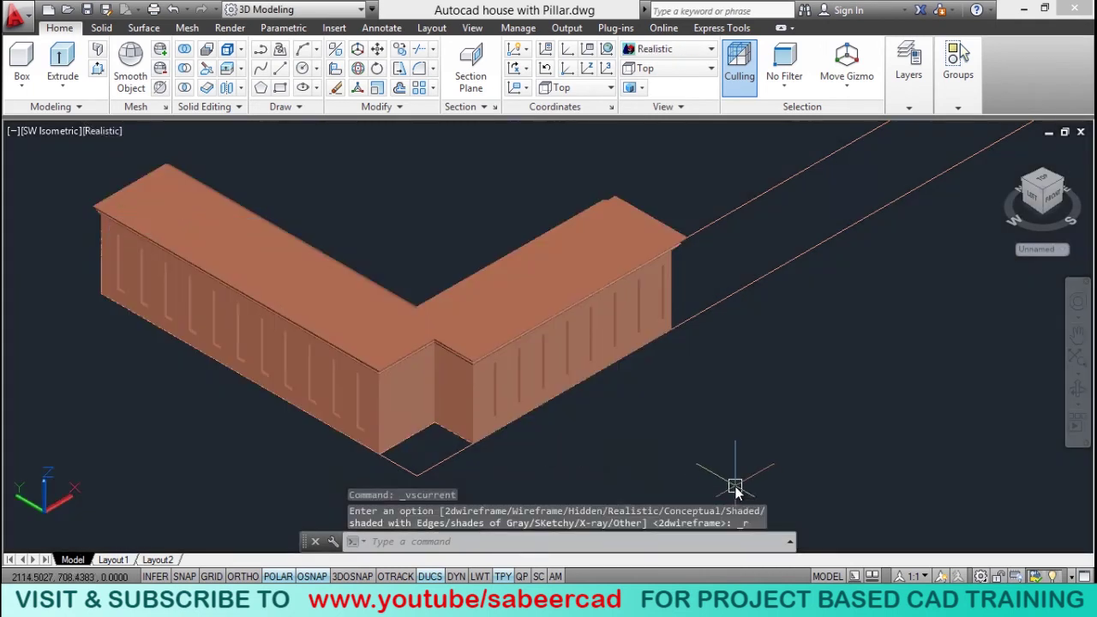
text(ORB)
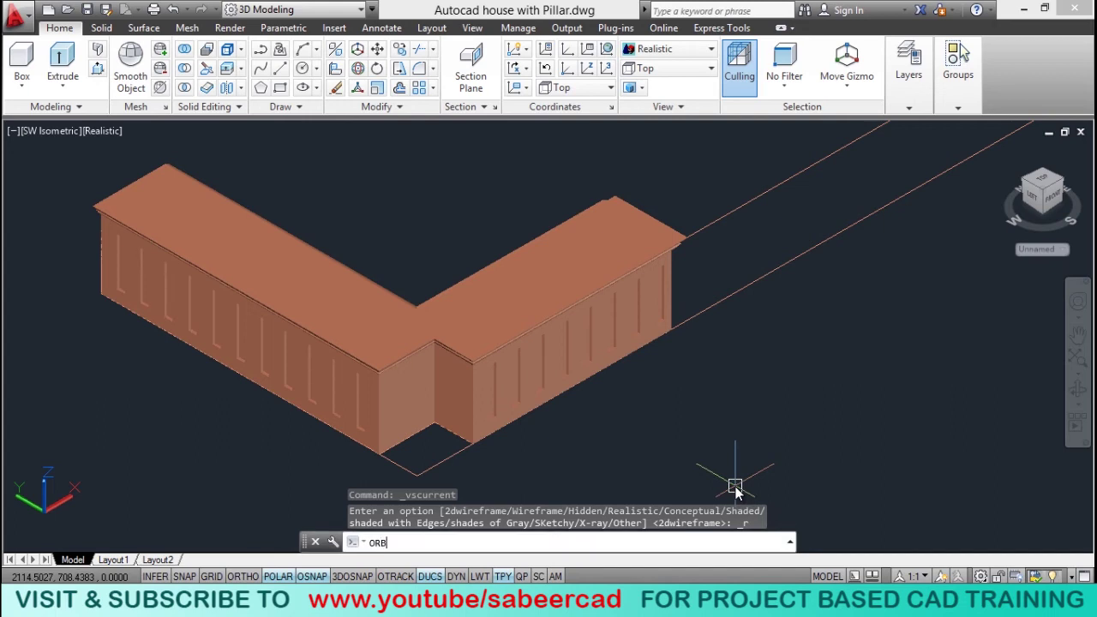
text(IT)
key(Return)
key(Escape)
click(1079, 386)
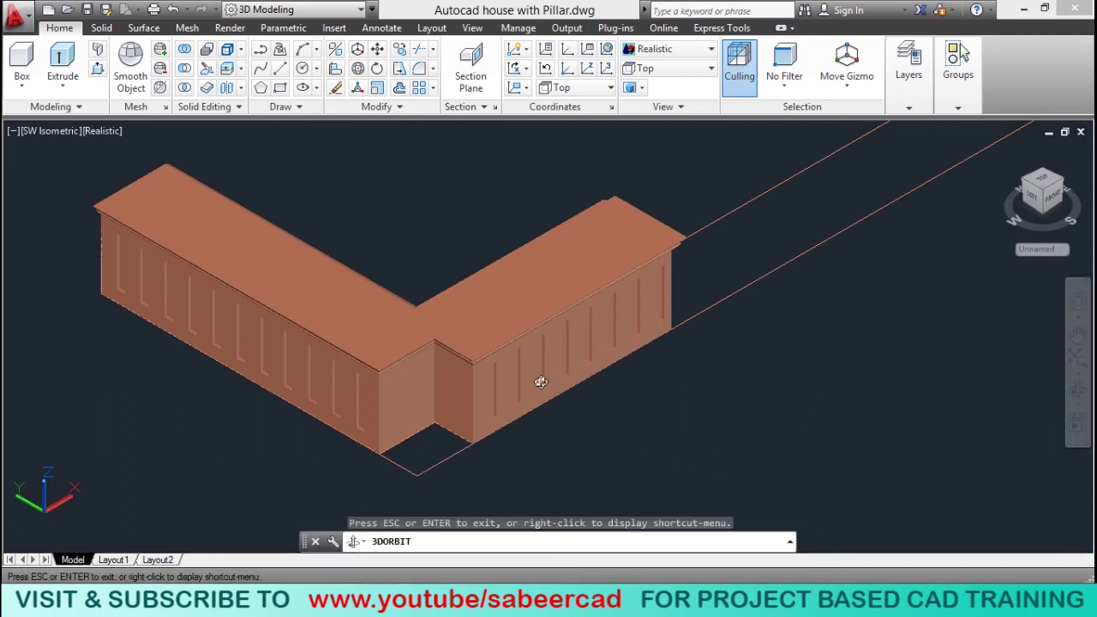
drag(460, 344, 414, 270)
scroll(392, 254, up, 3)
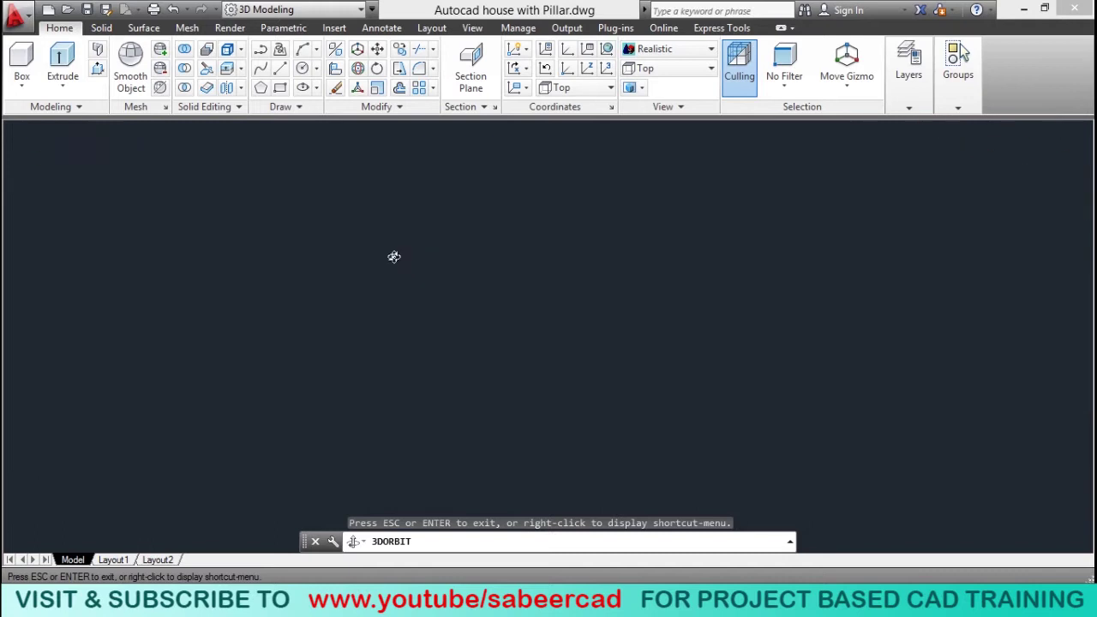
scroll(484, 403, down, 2)
right_click(431, 334)
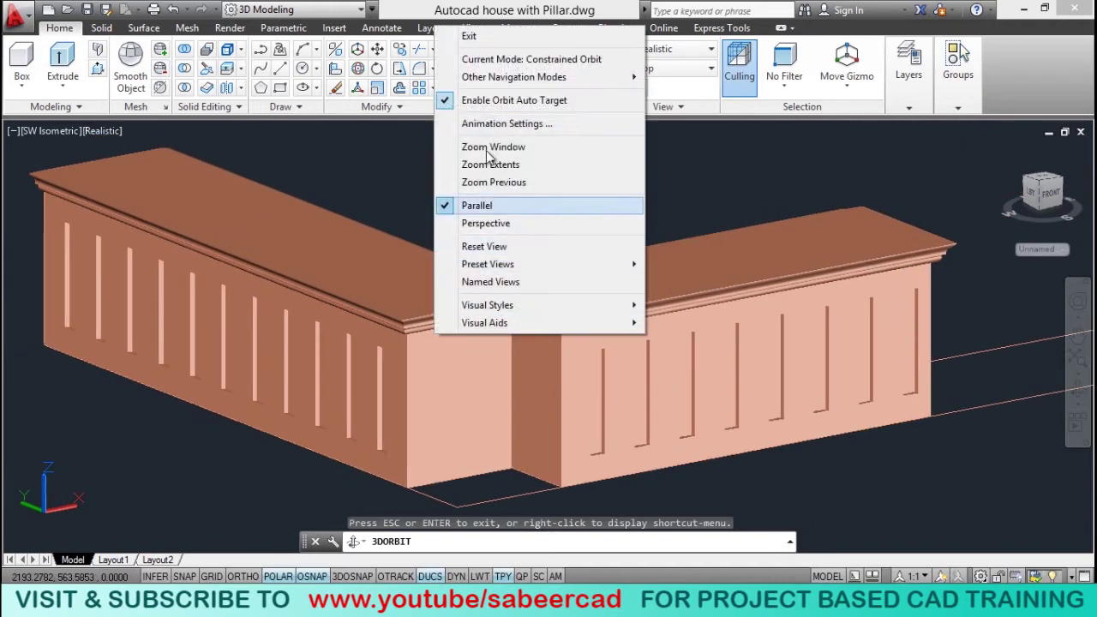
click(470, 36)
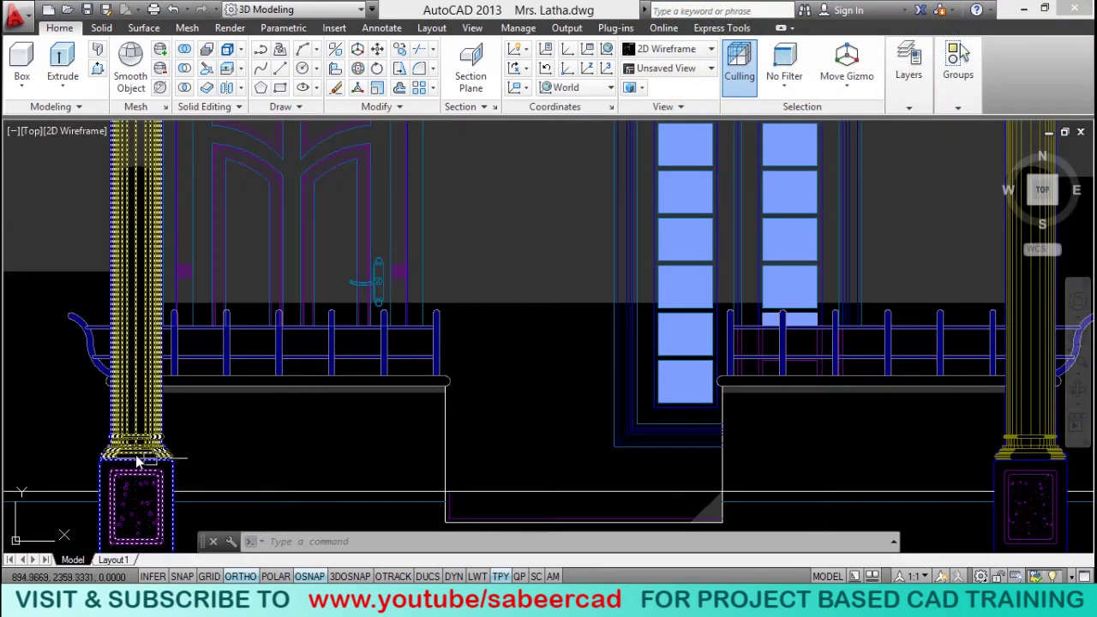
In the 2D elevation drawing, turn Fill off and regenerate so the seat railing displays as plain outlines.
scroll(249, 352, up, 6)
scroll(291, 364, down, 3)
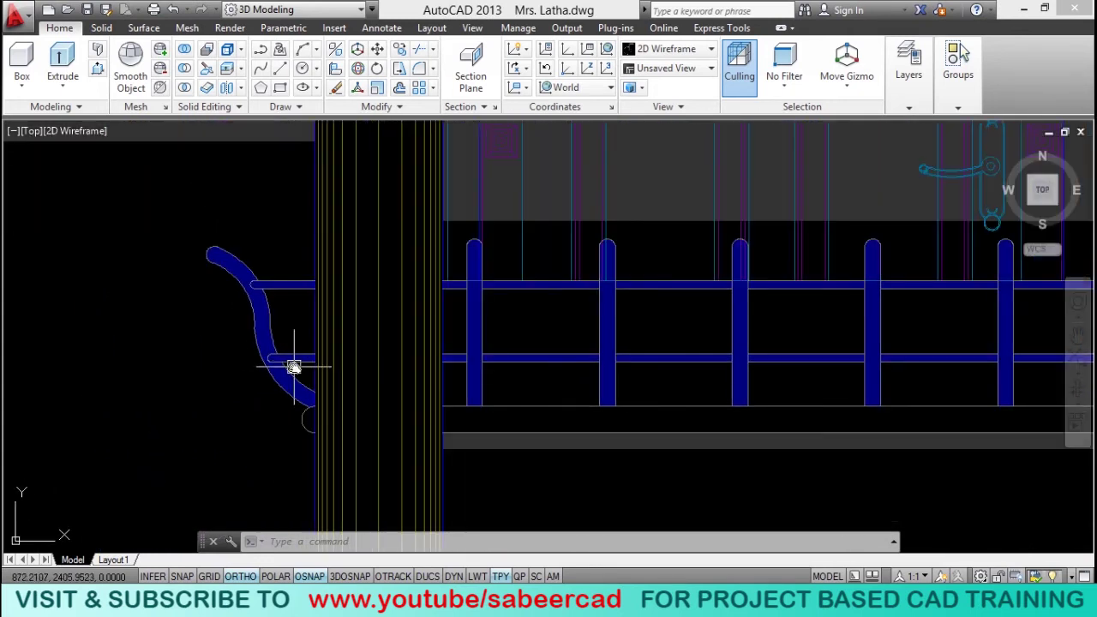
scroll(271, 331, up, 2)
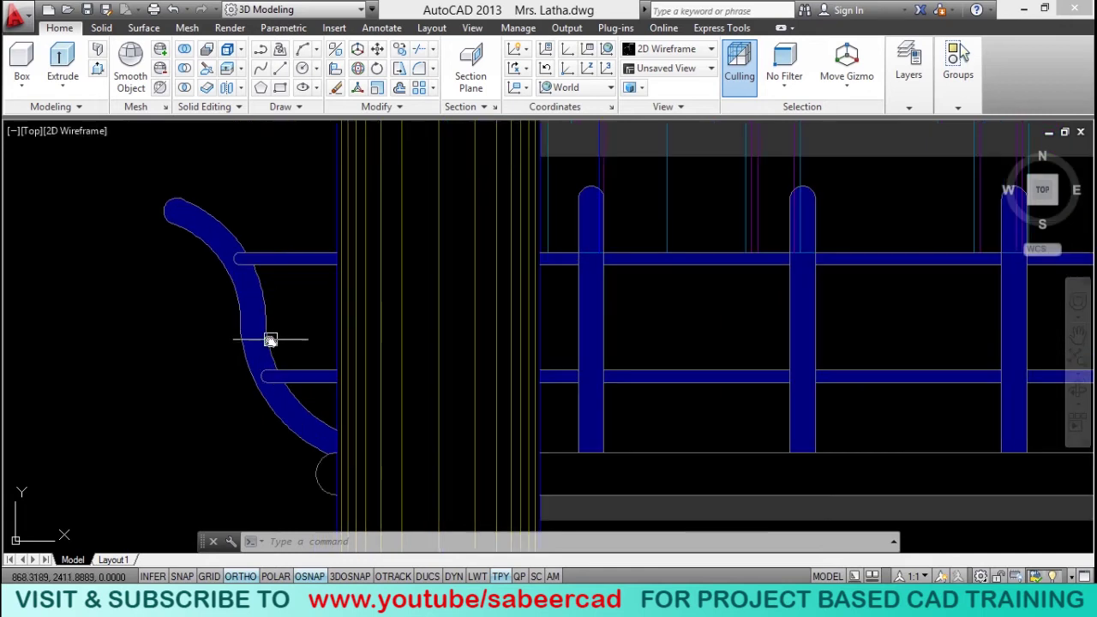
scroll(267, 367, down, 2)
middle_drag(409, 370, 314, 368)
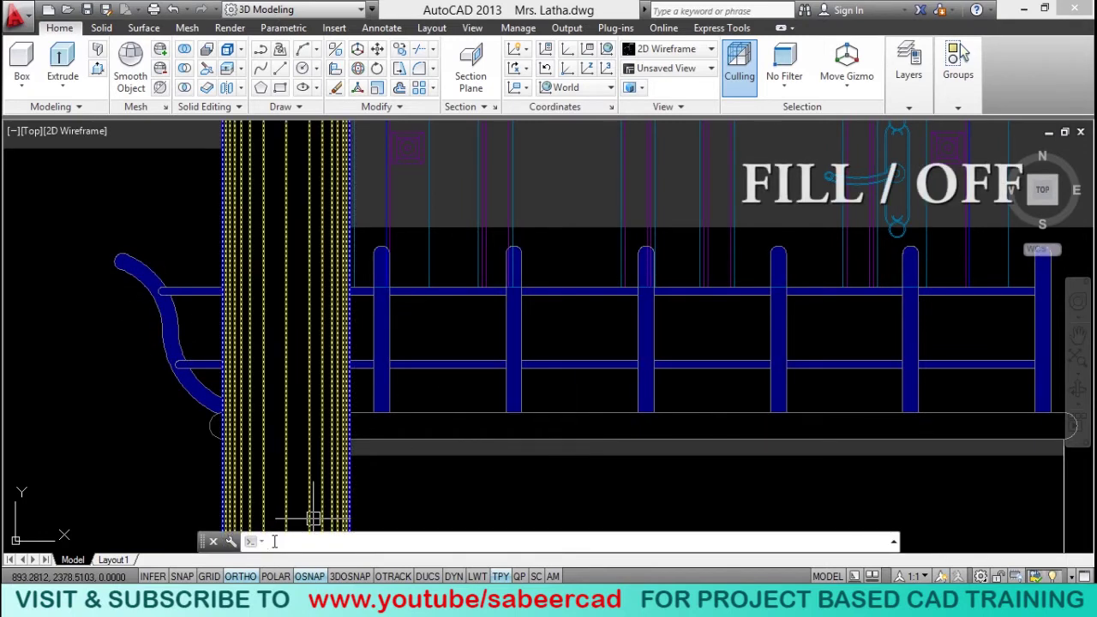
text(fill)
key(Return)
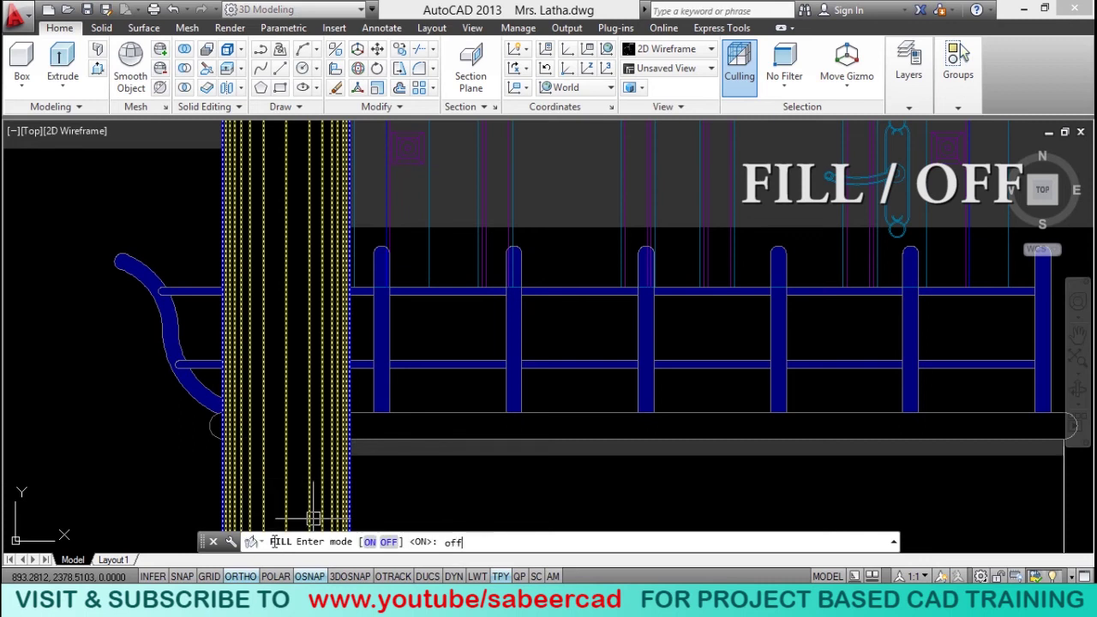
key(Return)
text(regen)
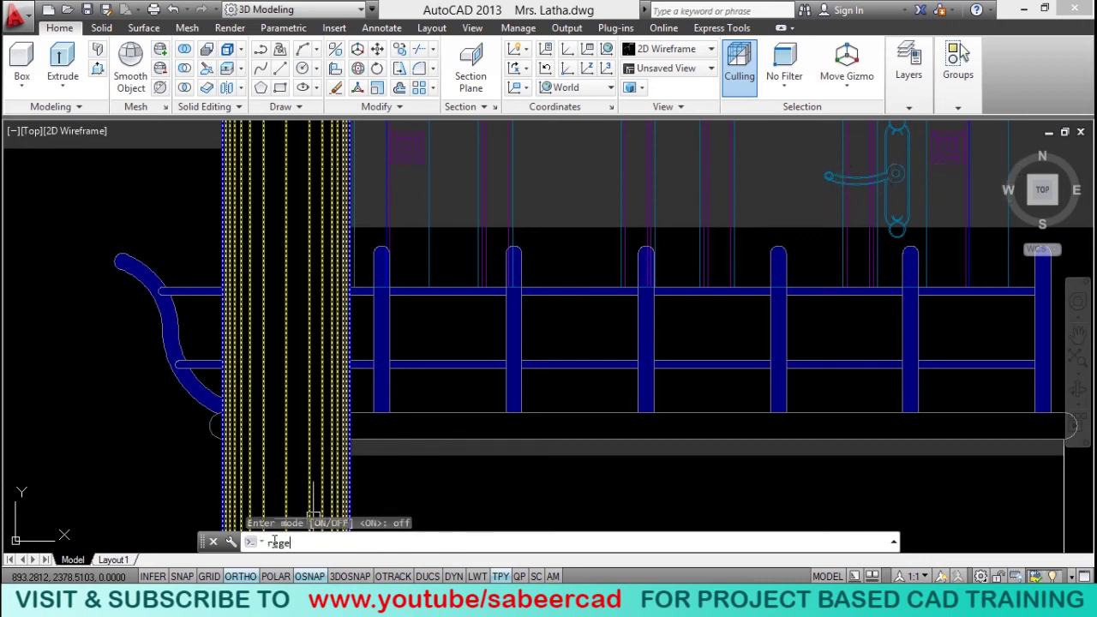
key(Return)
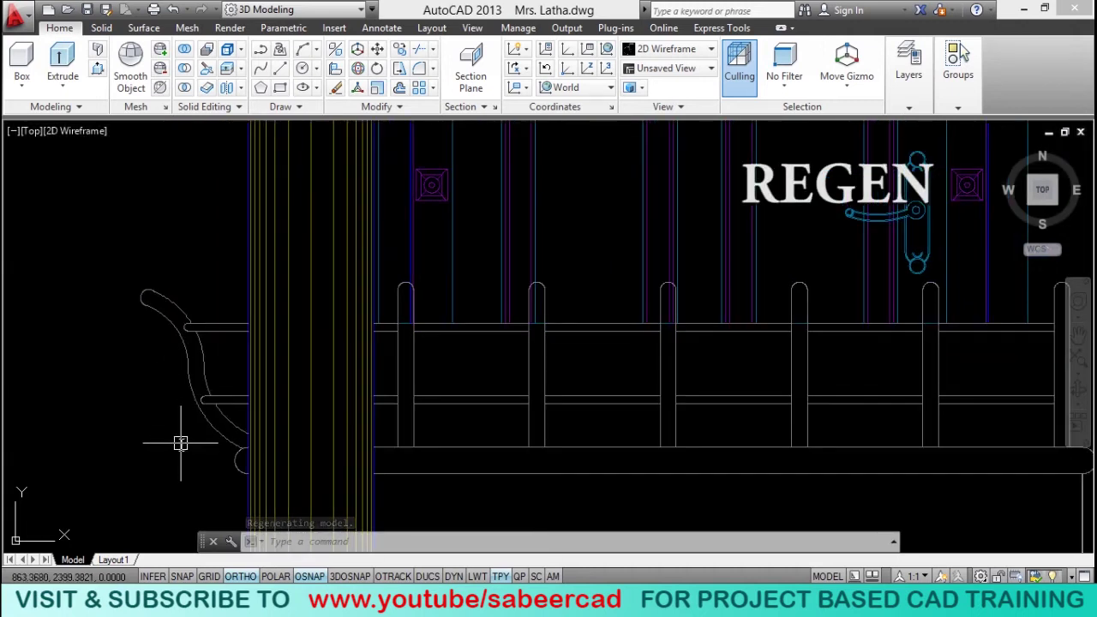
Copy the curved railing support's end cap and side curves horizontally into the empty space beside the original.
scroll(186, 437, up, 2)
mouse_move(186, 437)
middle_down()
mouse_move(294, 421)
mouse_move(360, 426)
middle_up()
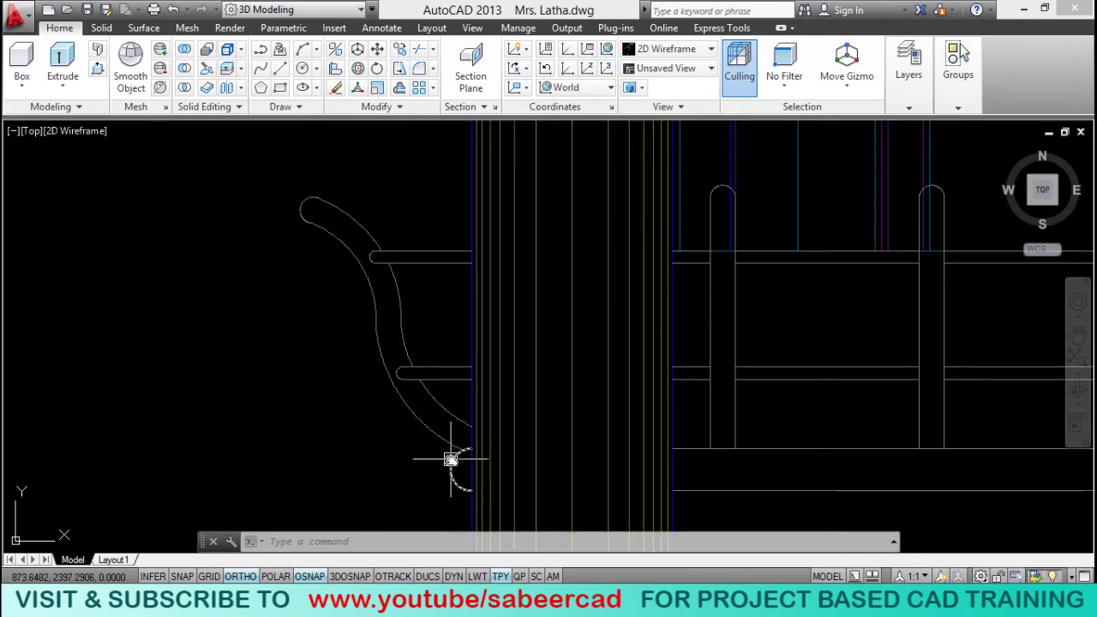
click(400, 49)
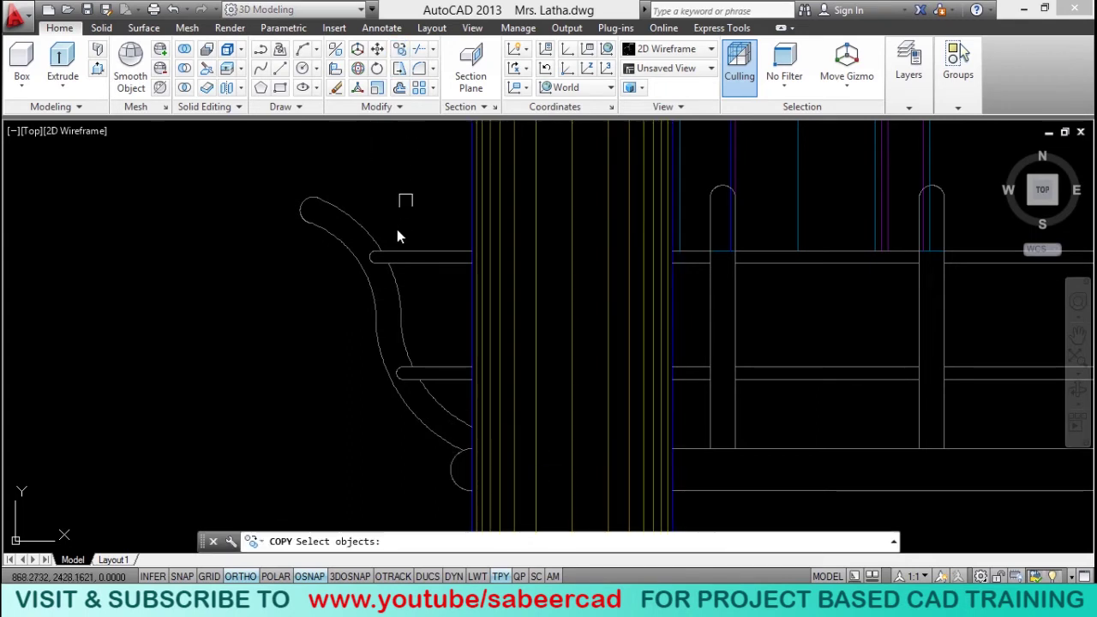
click(366, 229)
click(306, 214)
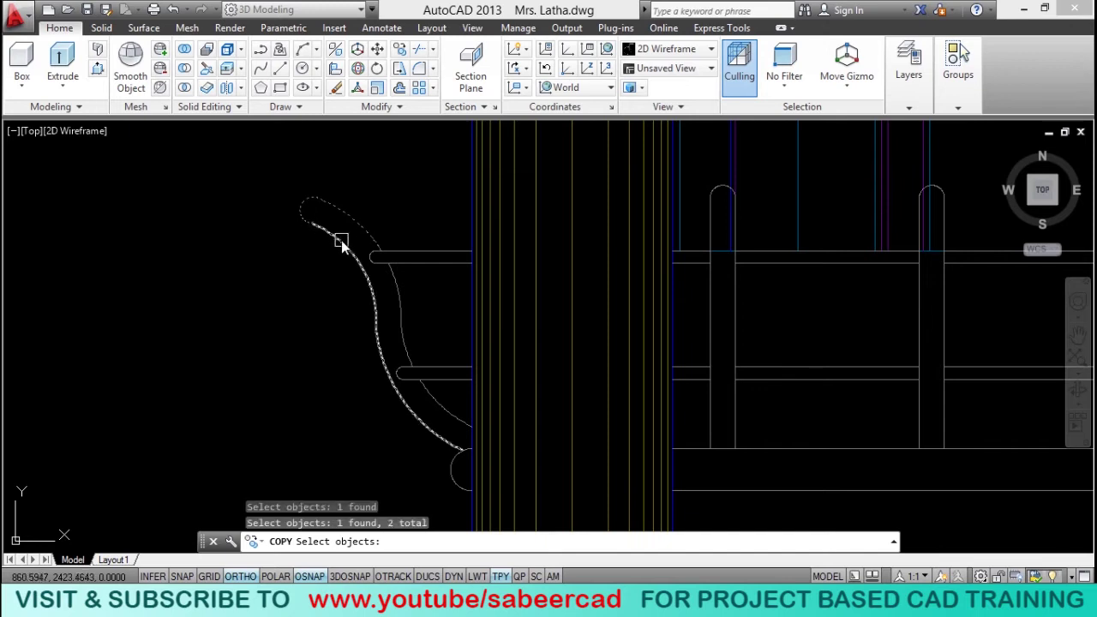
click(383, 292)
click(398, 298)
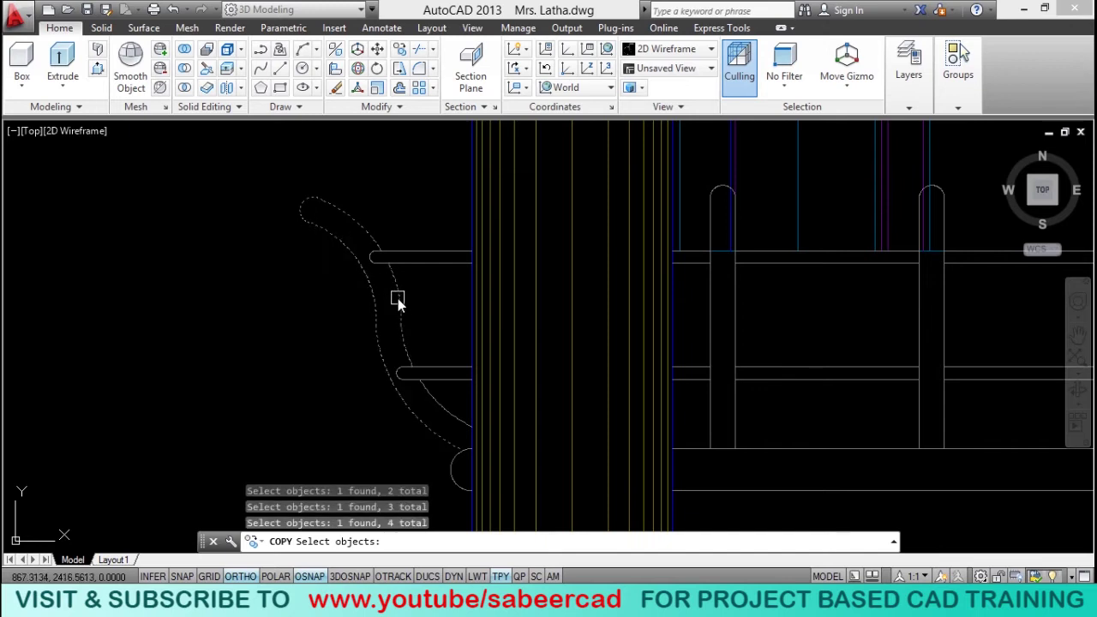
key(Return)
click(417, 464)
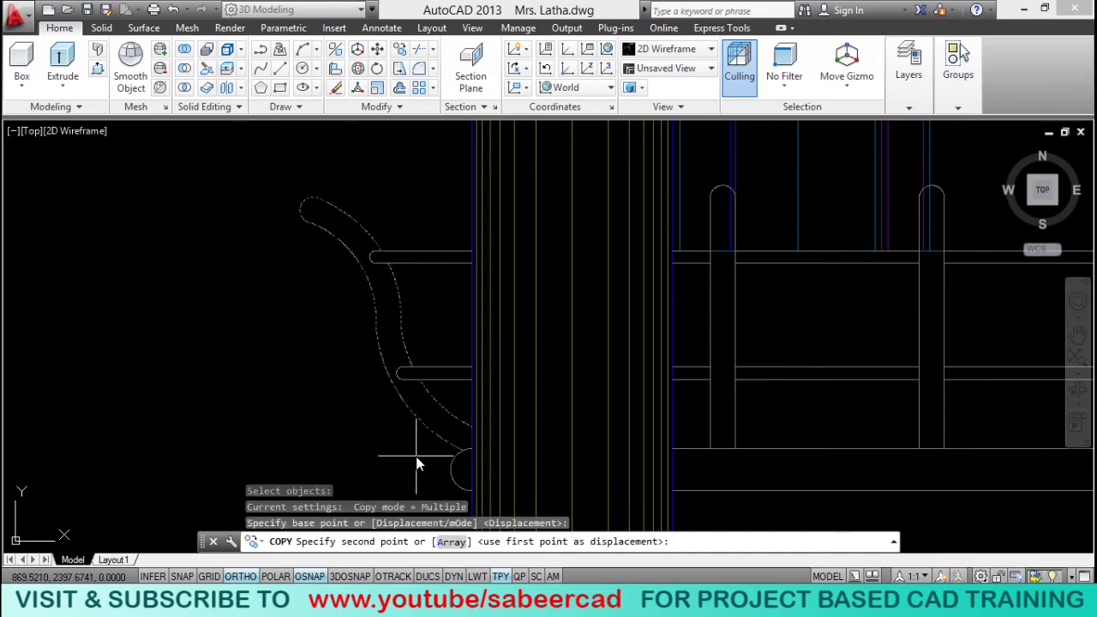
click(262, 462)
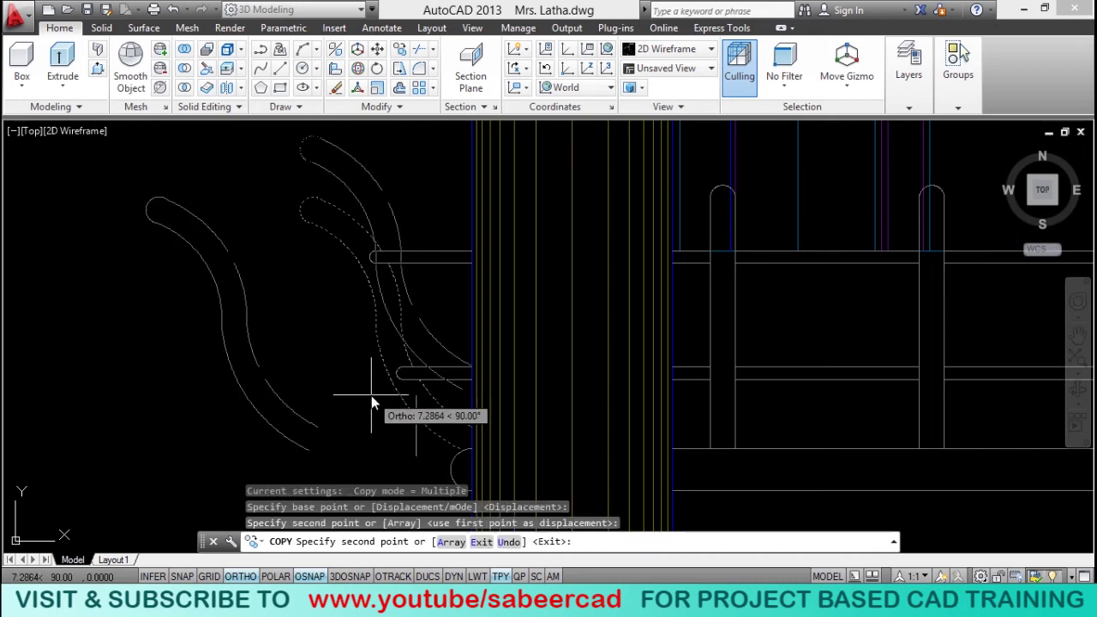
key(Escape)
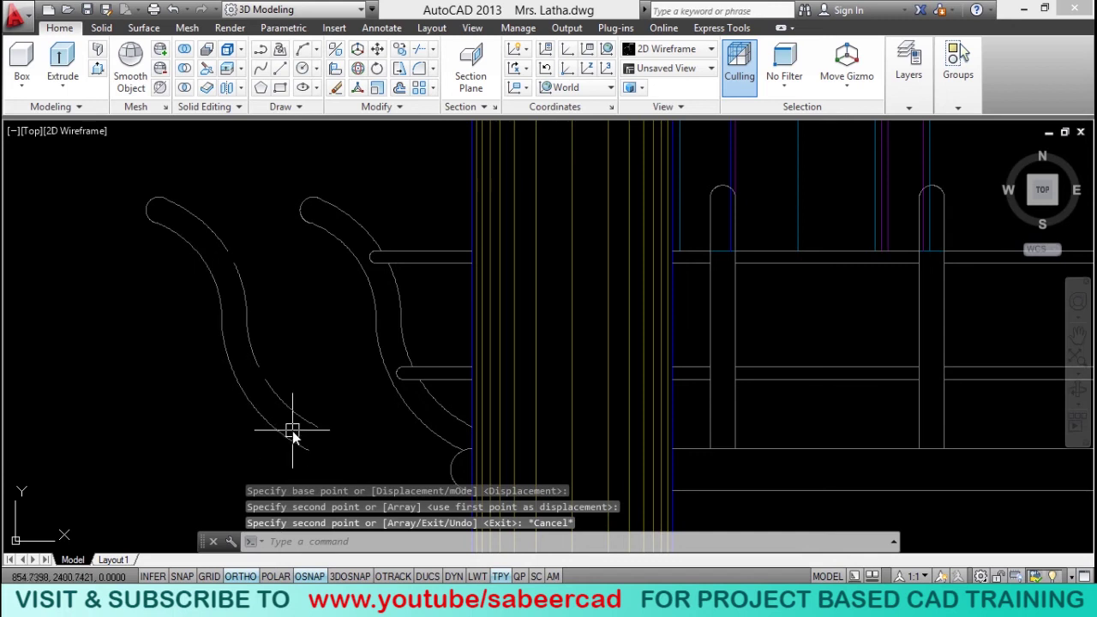
Stretch the ends of the copied support's broken inner-side arcs to the neighbouring arc ends, closing both gaps.
scroll(240, 258, up, 6)
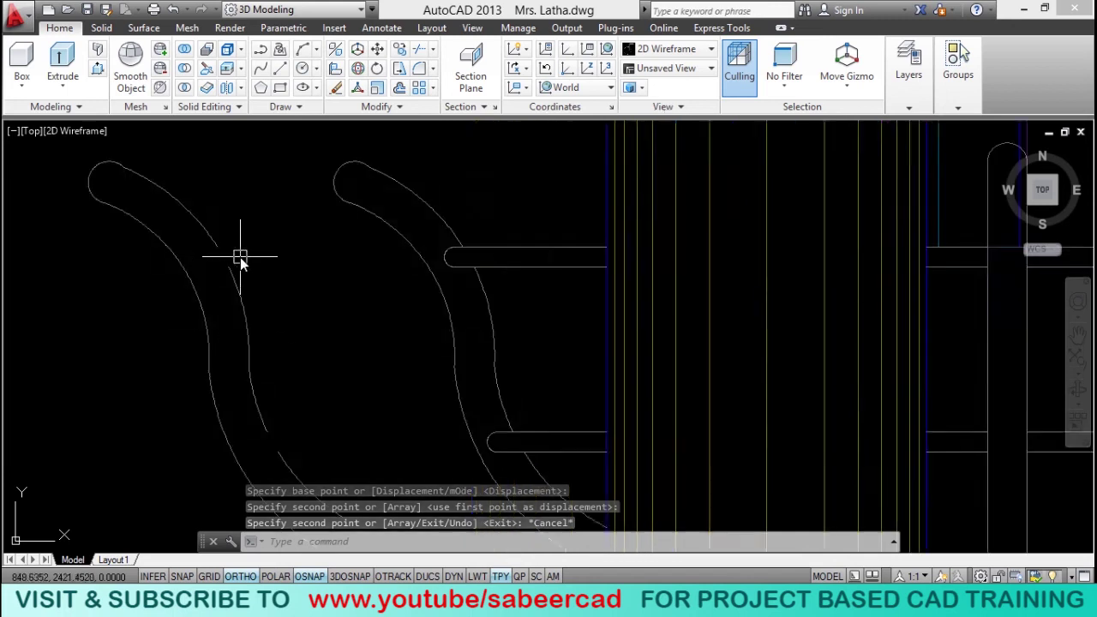
click(175, 230)
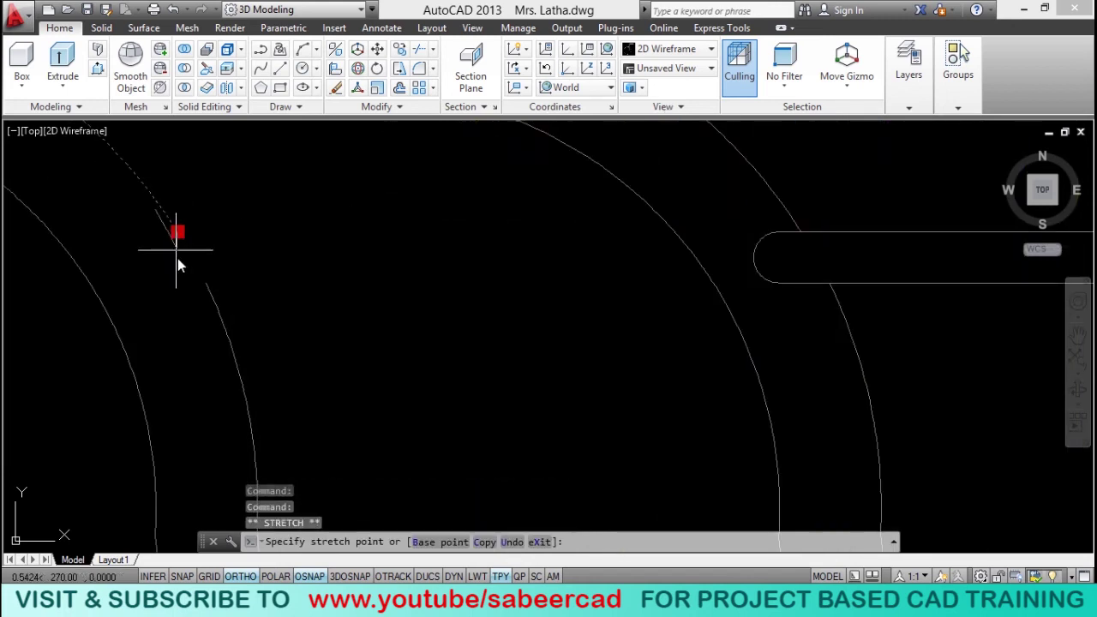
click(207, 289)
scroll(280, 222, down, 3)
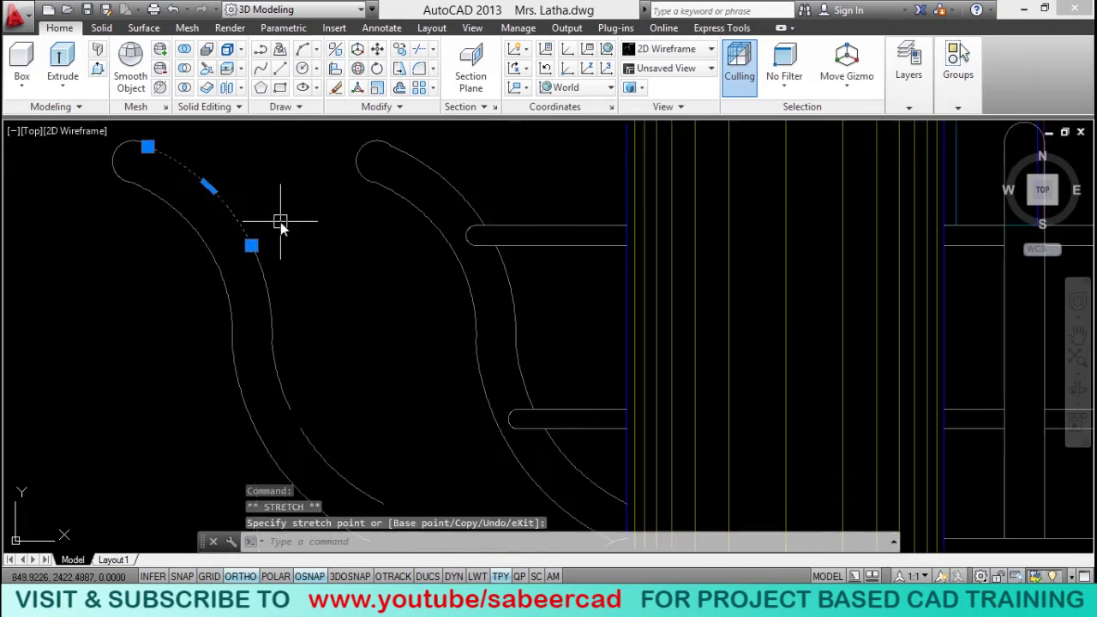
scroll(282, 343, up, 5)
click(274, 366)
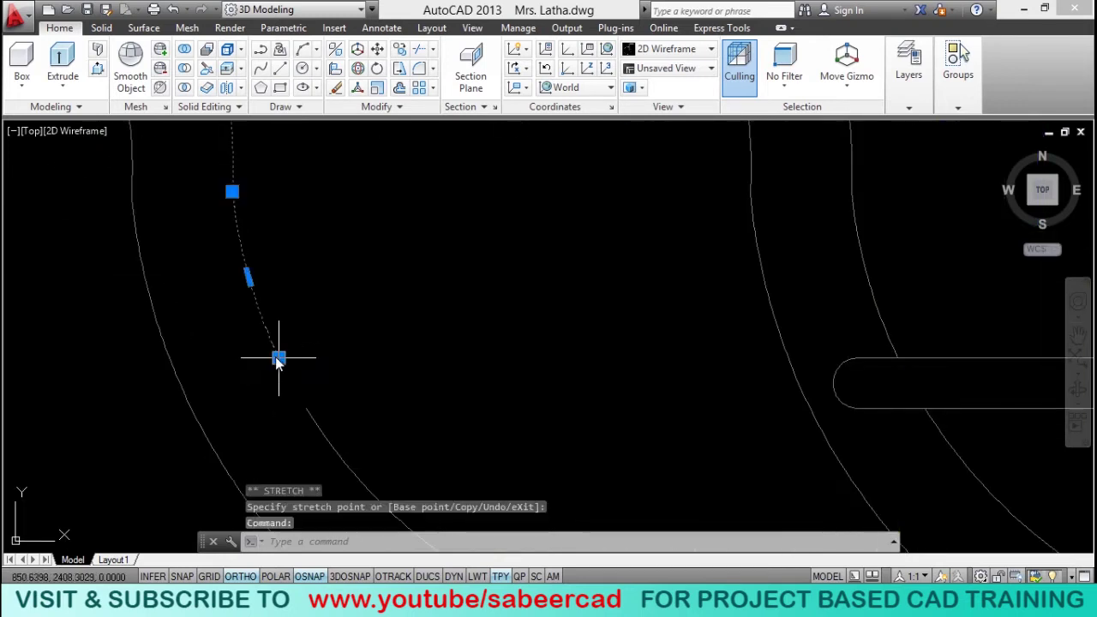
click(279, 358)
click(311, 424)
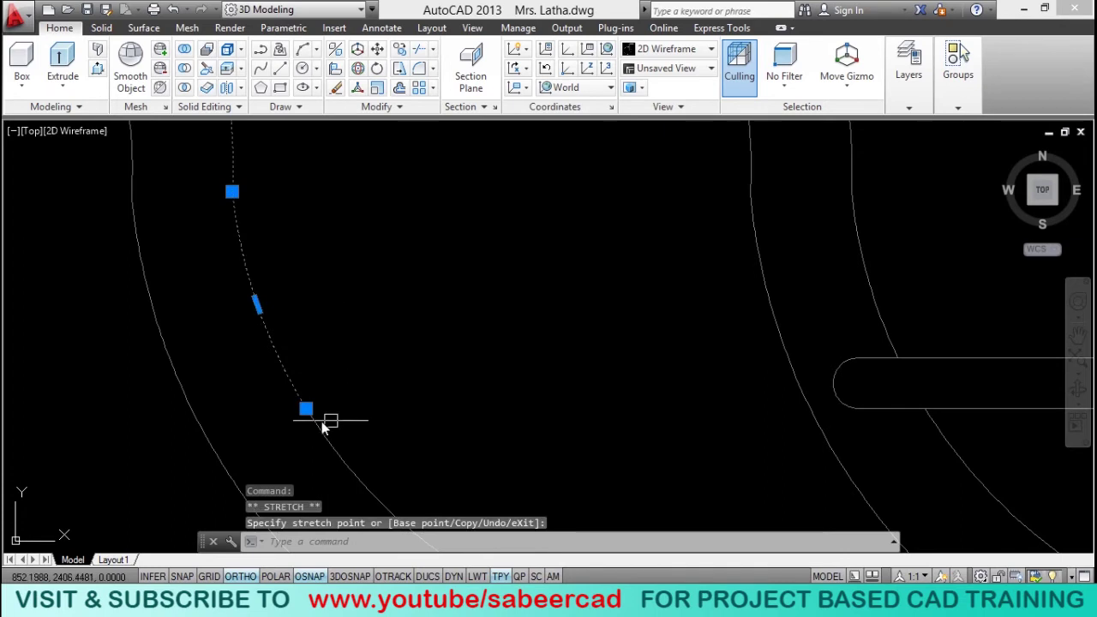
scroll(367, 232, down, 2)
right_click(444, 381)
click(463, 445)
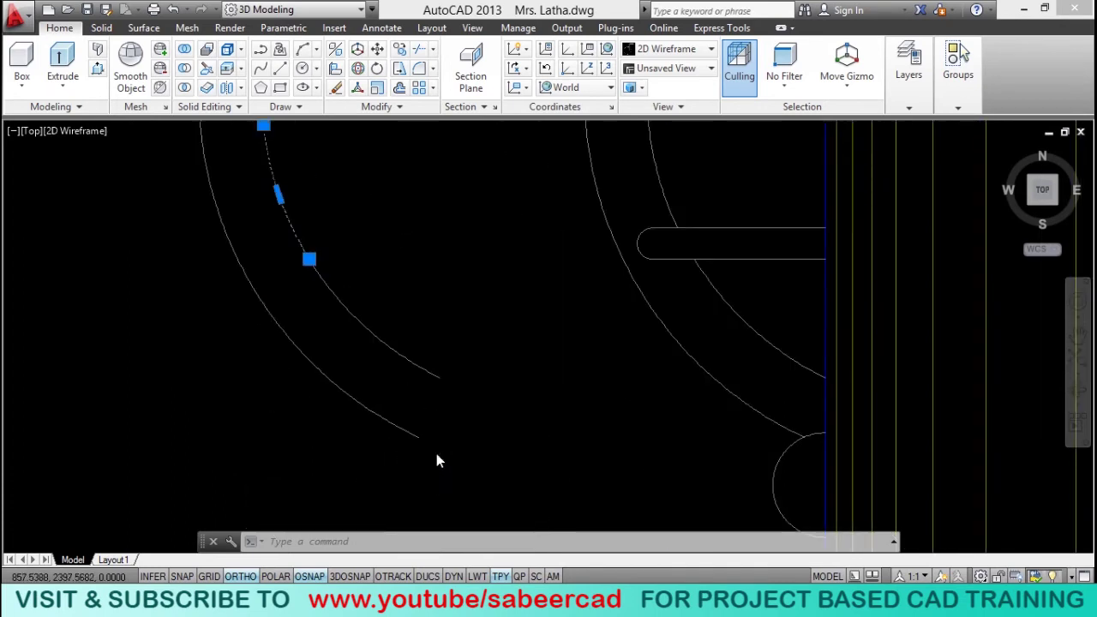
Draw a horizontal polyline from the lower end of the copied support's outer curve, extending past the inner curve.
click(261, 48)
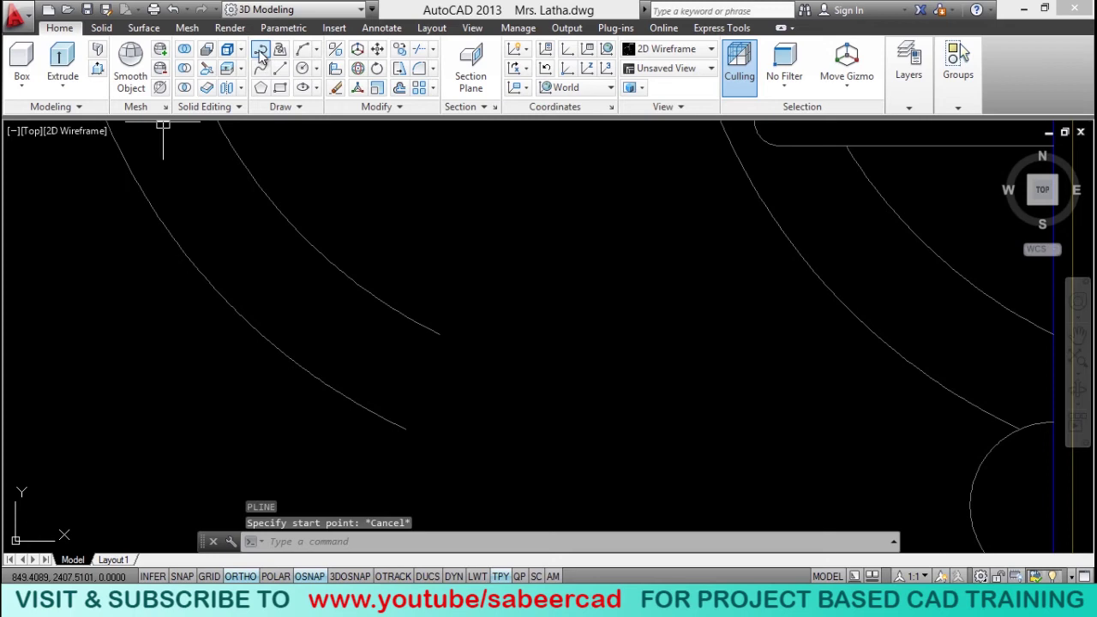
click(405, 426)
click(640, 337)
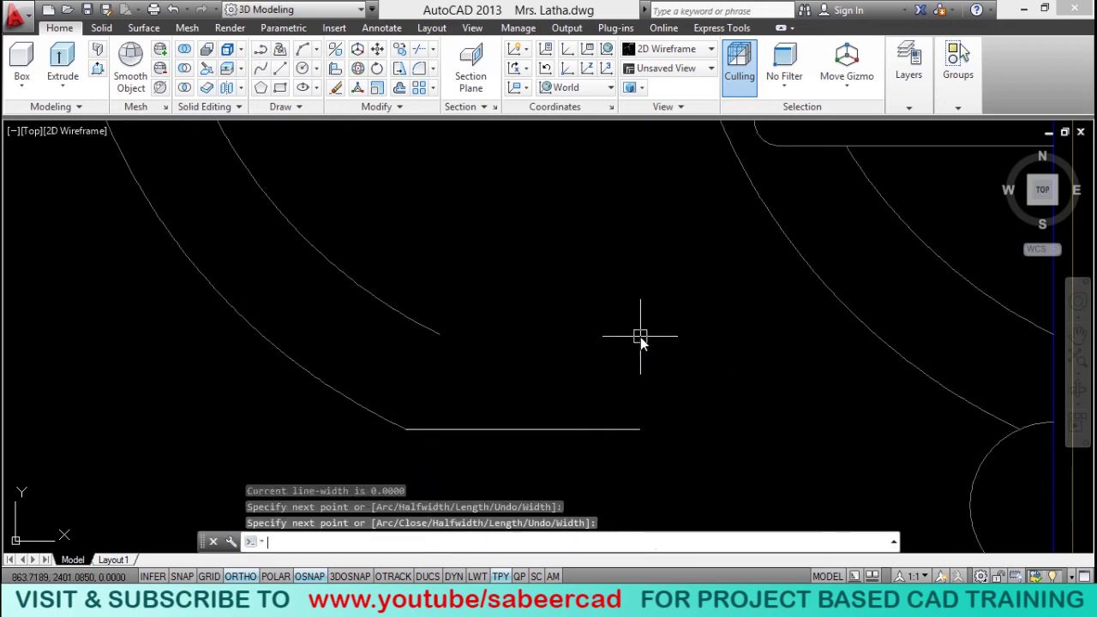
key(Return)
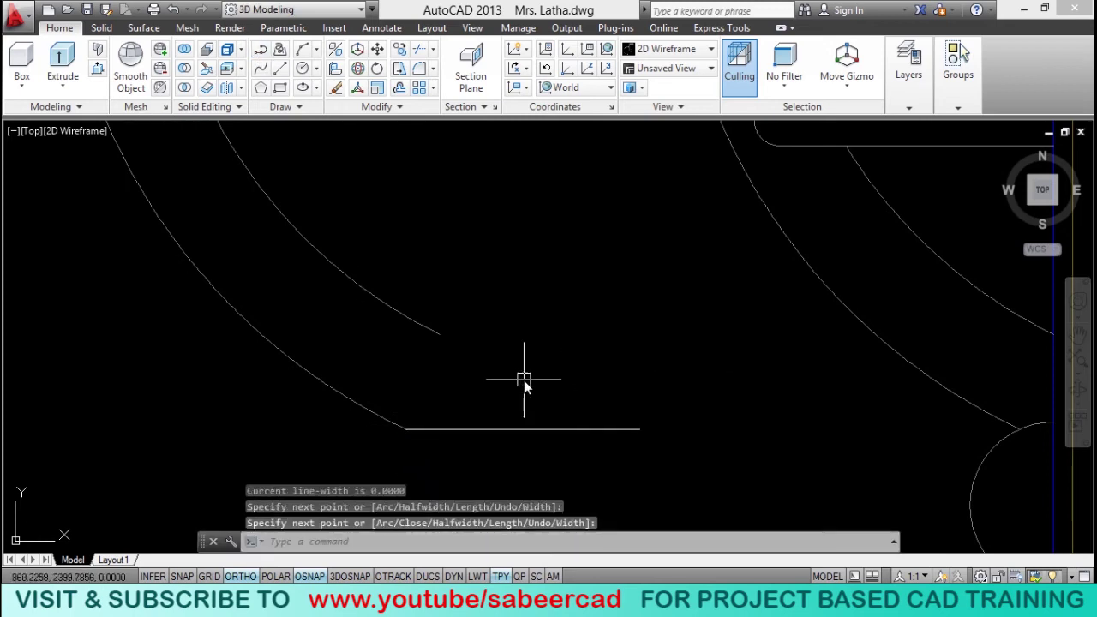
With Ortho off, start a polyline arc at the inner curve's lower end and set an outward-bulging second point.
click(260, 49)
click(444, 340)
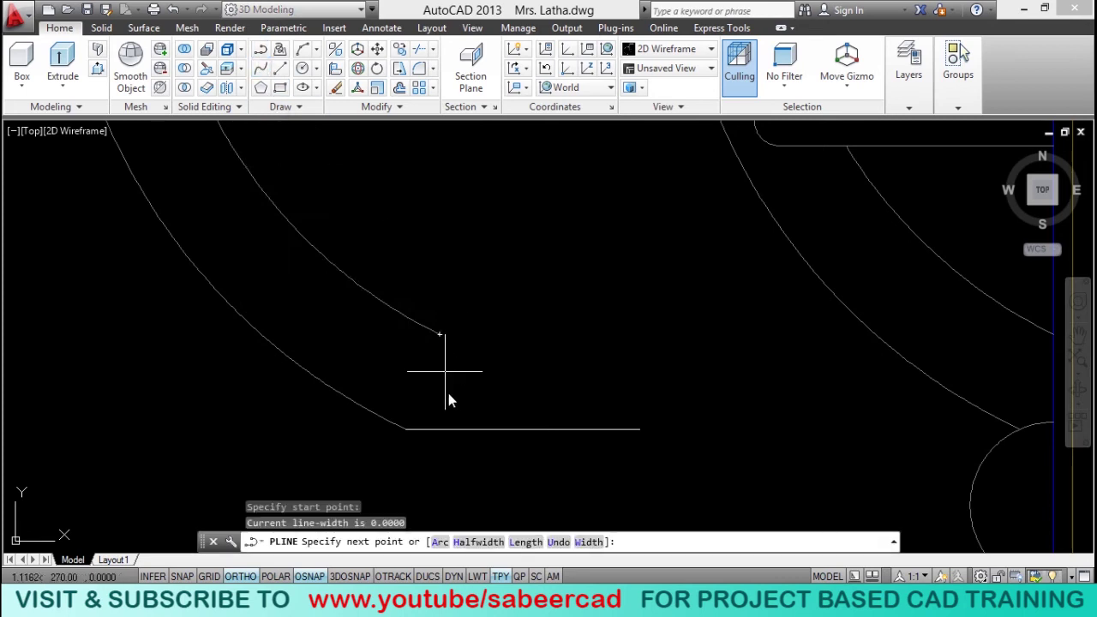
scroll(454, 403, up, 2)
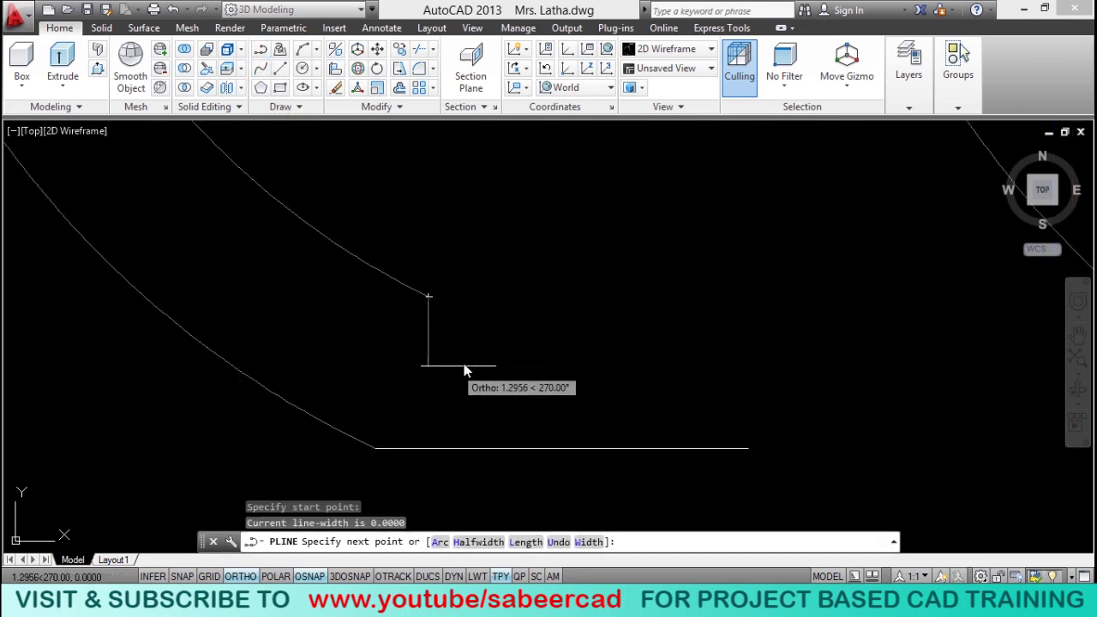
text(a)
key(Return)
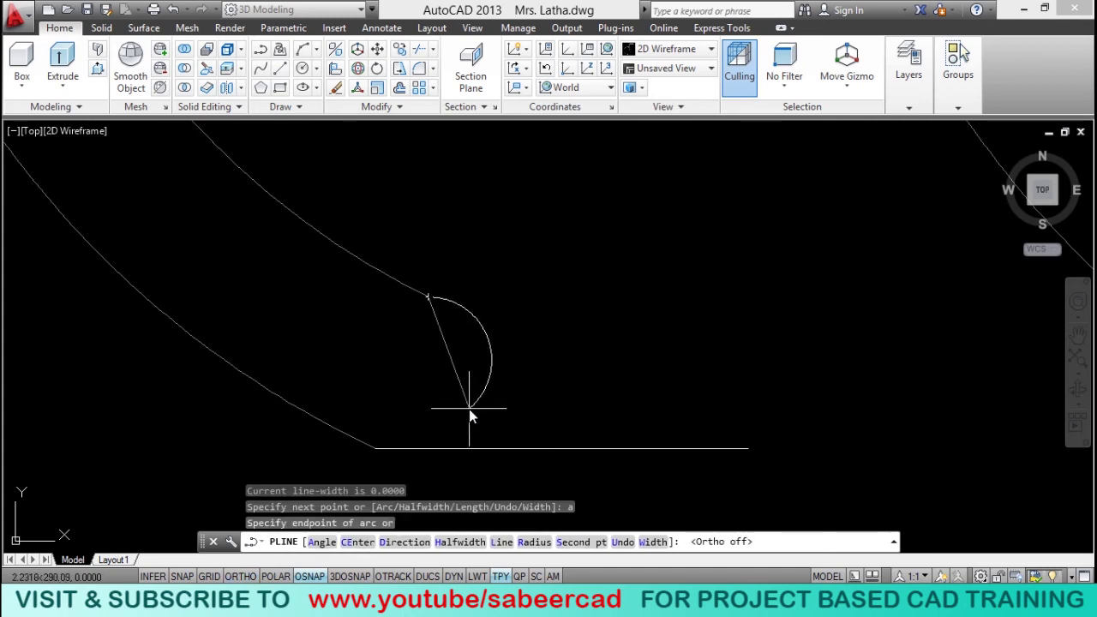
text(s)
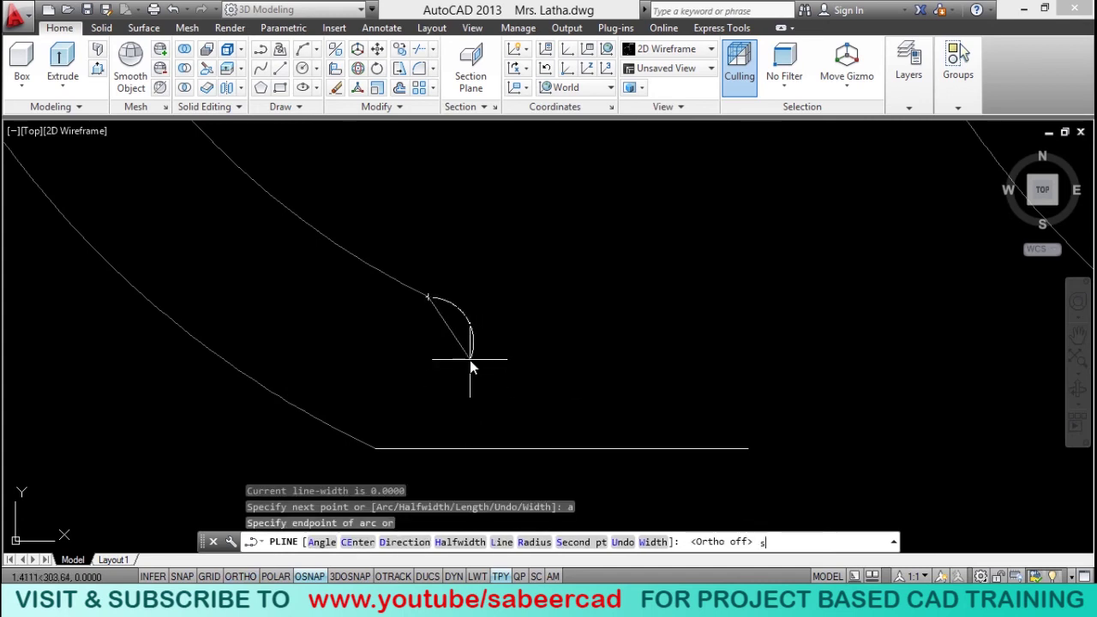
key(Return)
click(496, 367)
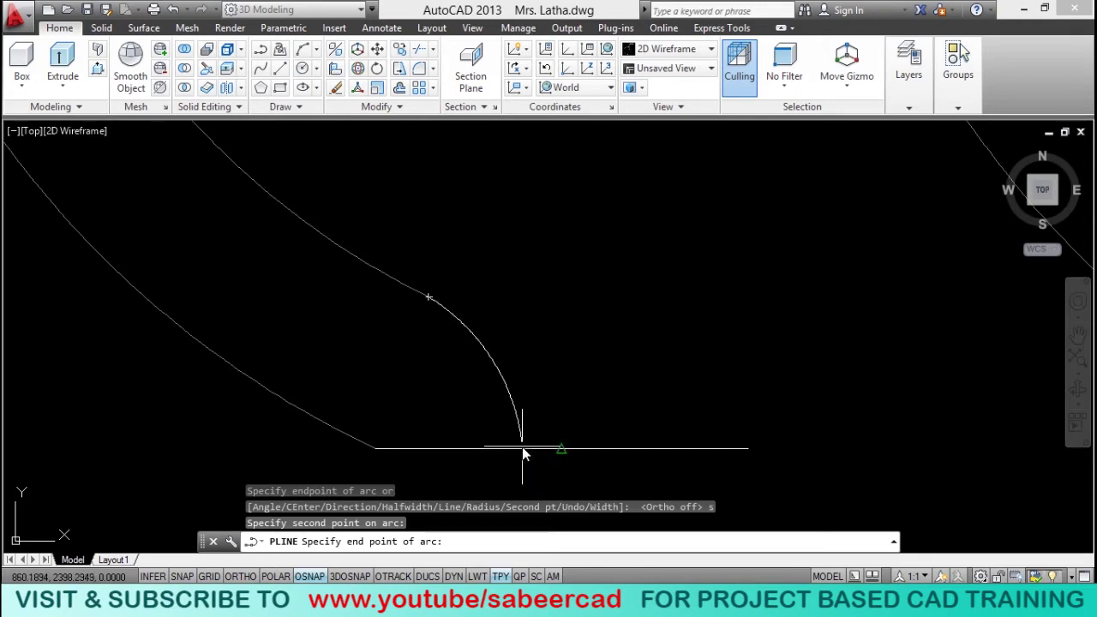
Turn on the Nearest object snap and end the polyline arc on the horizontal base line.
right_click(309, 576)
click(343, 544)
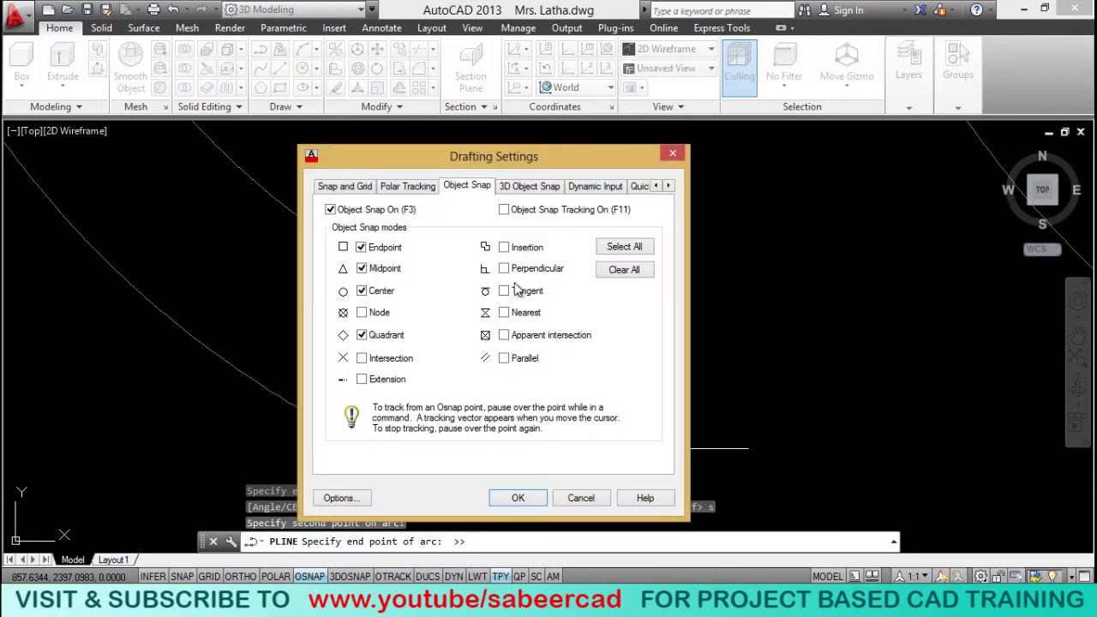
click(517, 499)
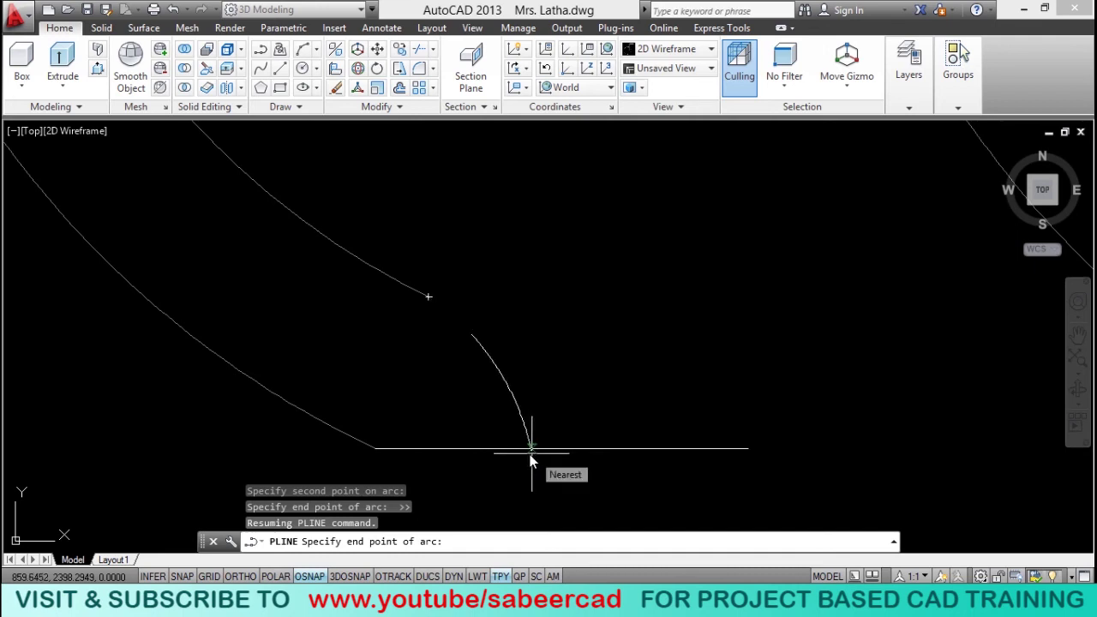
click(525, 452)
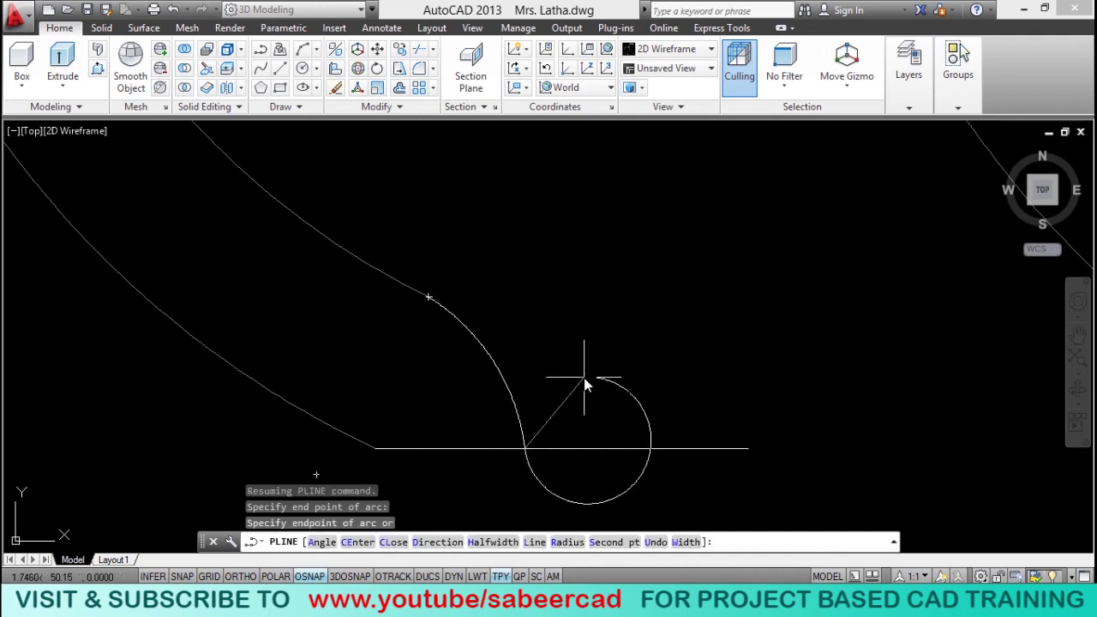
key(Return)
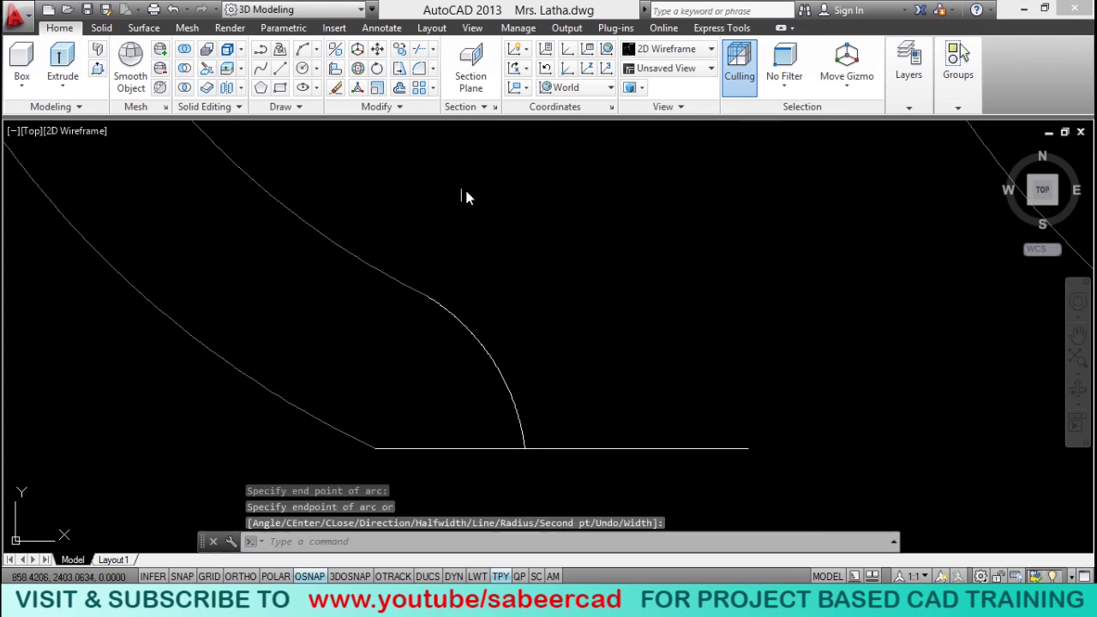
Trim the part of the horizontal base line that extends beyond the arc.
click(433, 49)
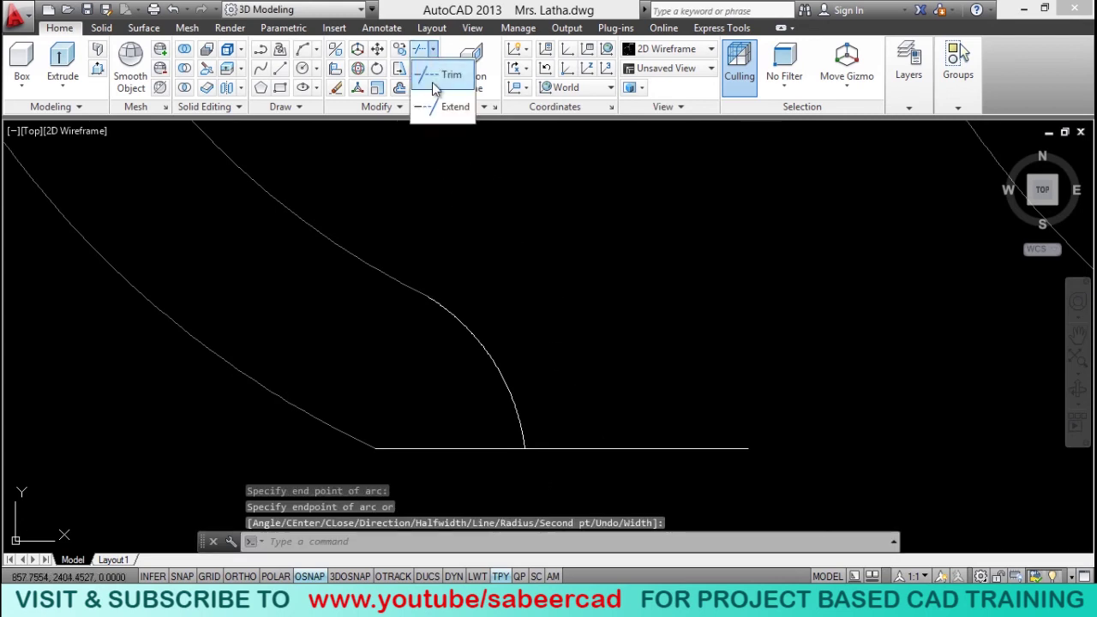
click(442, 82)
click(503, 487)
key(Return)
click(574, 444)
click(561, 455)
right_click(614, 421)
click(634, 188)
Join all segments of the copied railing support outline into a single closed polyline.
scroll(698, 355, down, 3)
mouse_move(698, 355)
middle_down()
mouse_move(652, 406)
mouse_move(528, 442)
middle_up()
scroll(528, 442, down, 3)
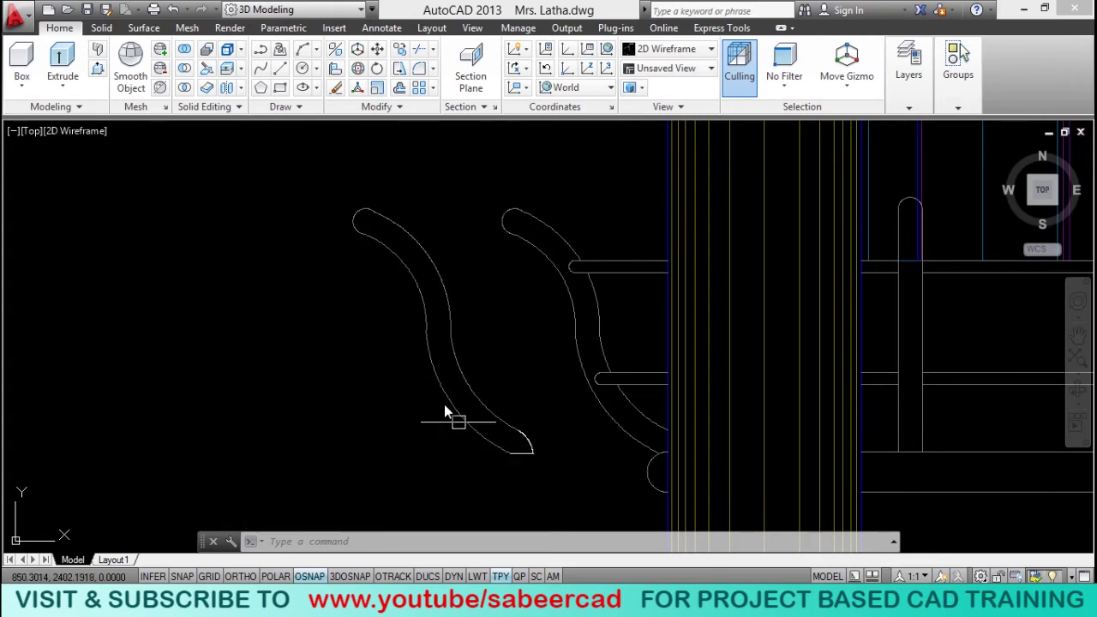
click(408, 109)
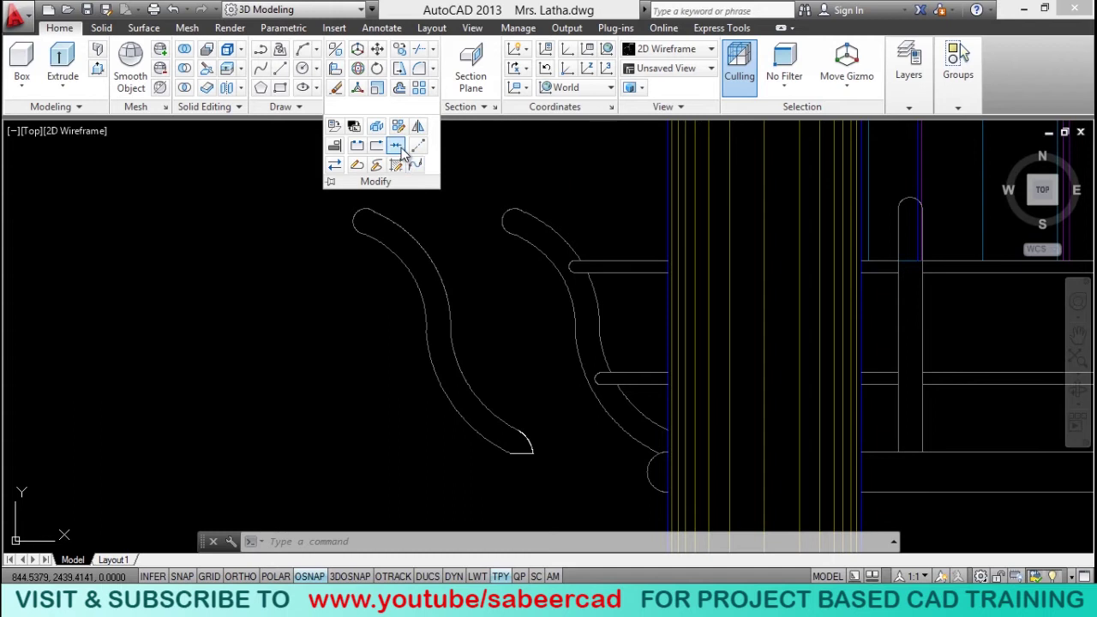
click(403, 148)
click(329, 211)
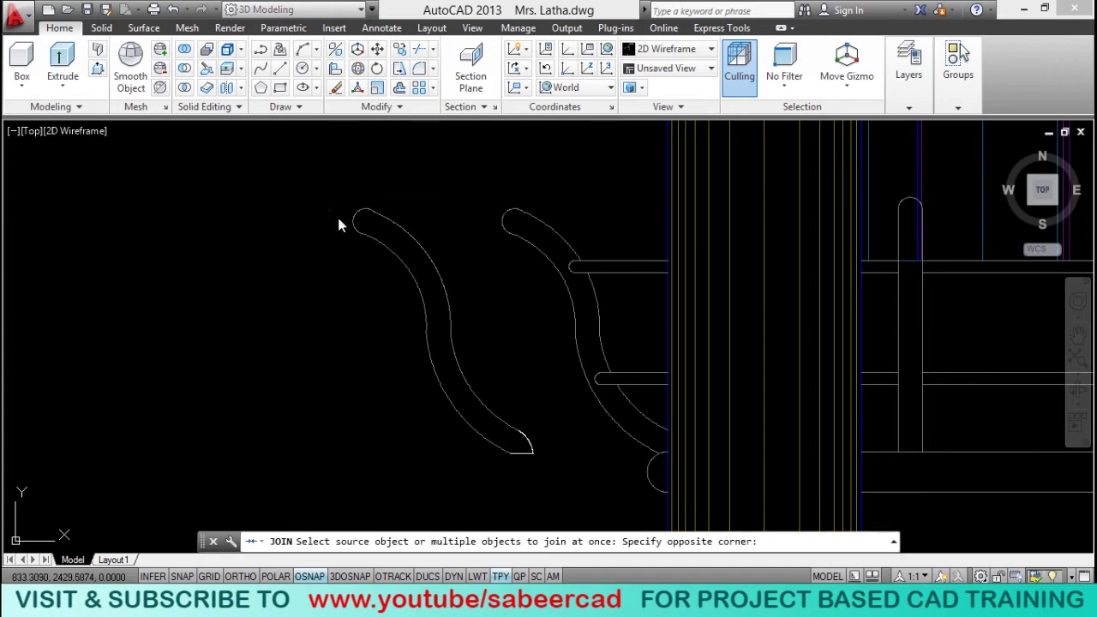
click(547, 481)
key(Return)
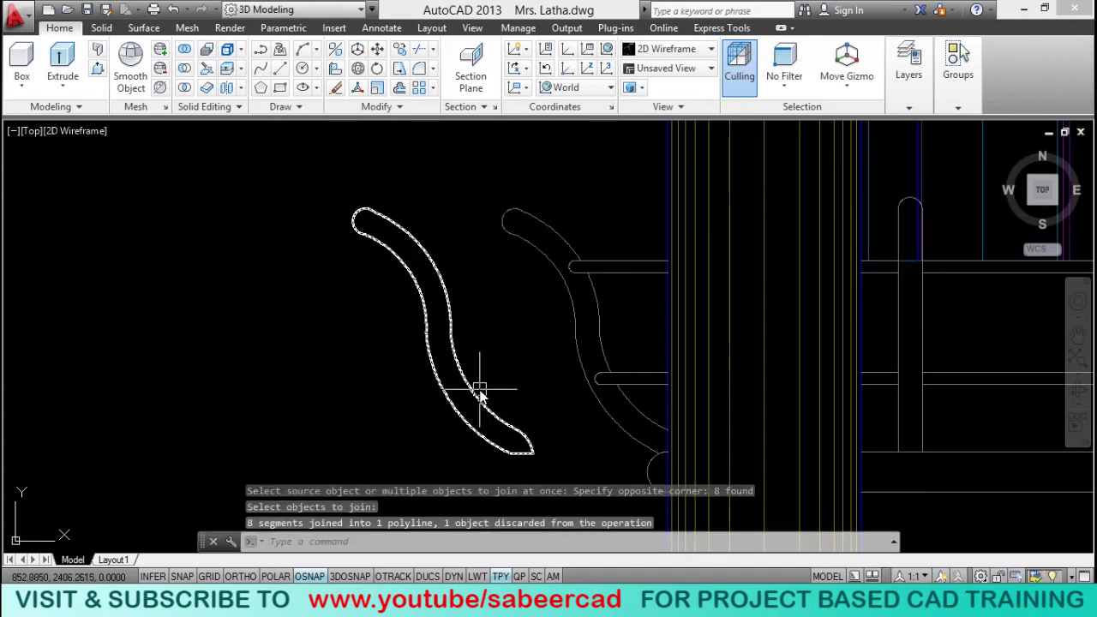
click(480, 383)
key(Escape)
Copy the joined railing support profile to the clipboard.
scroll(473, 392, up, 2)
scroll(460, 369, down, 2)
scroll(458, 367, up, 3)
click(500, 444)
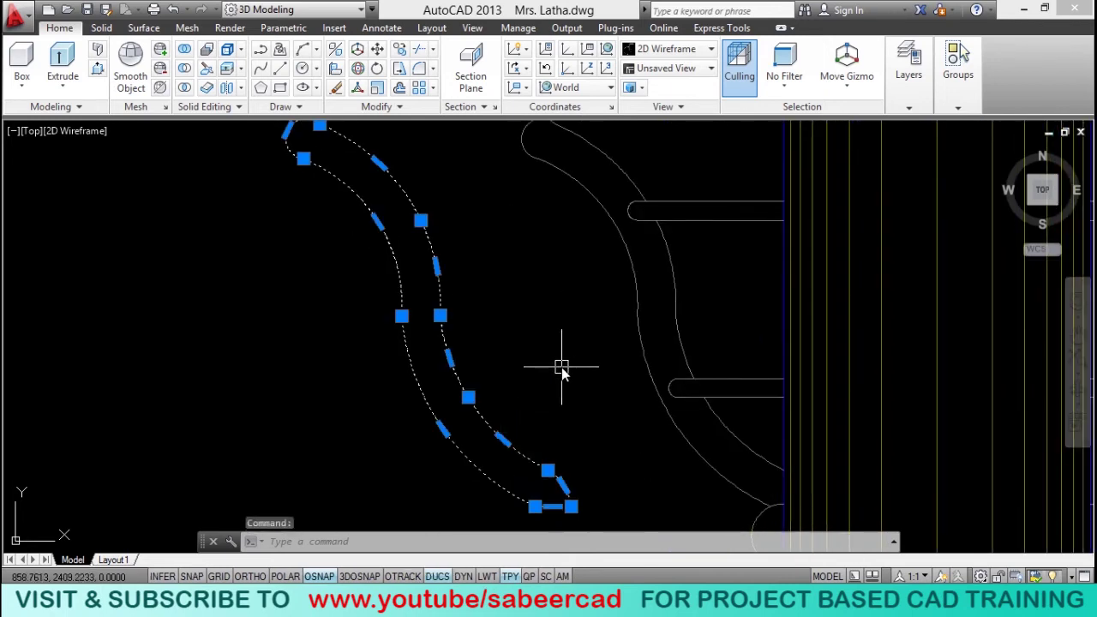
key(ctrl+c)
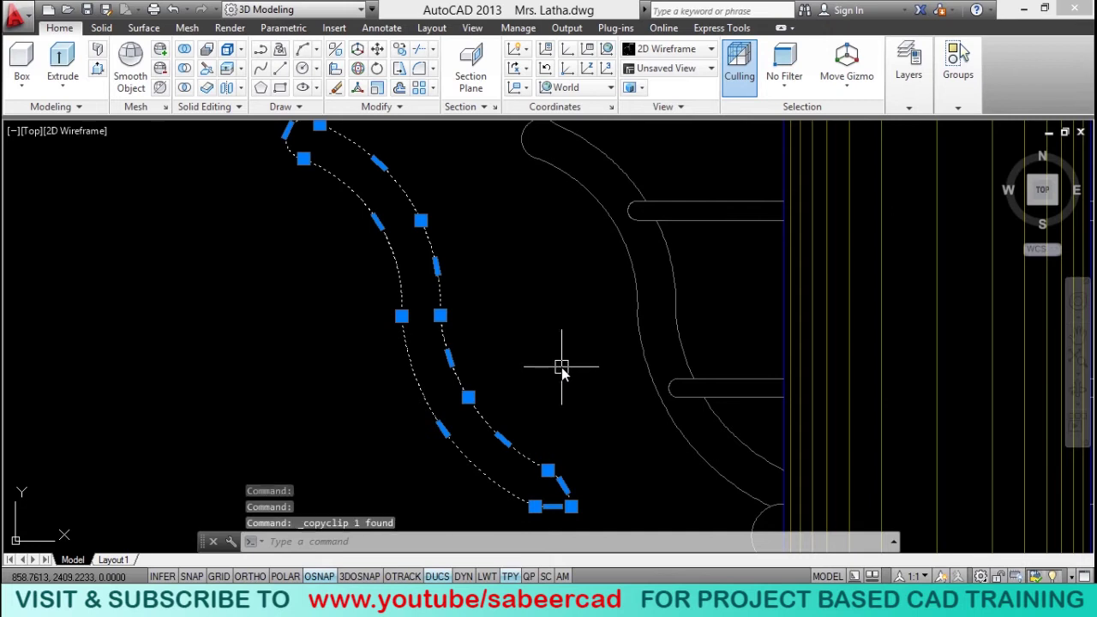
Return to the house-with-pillar drawing and set its visual style to 2D Wireframe.
mouse_move(910, 68)
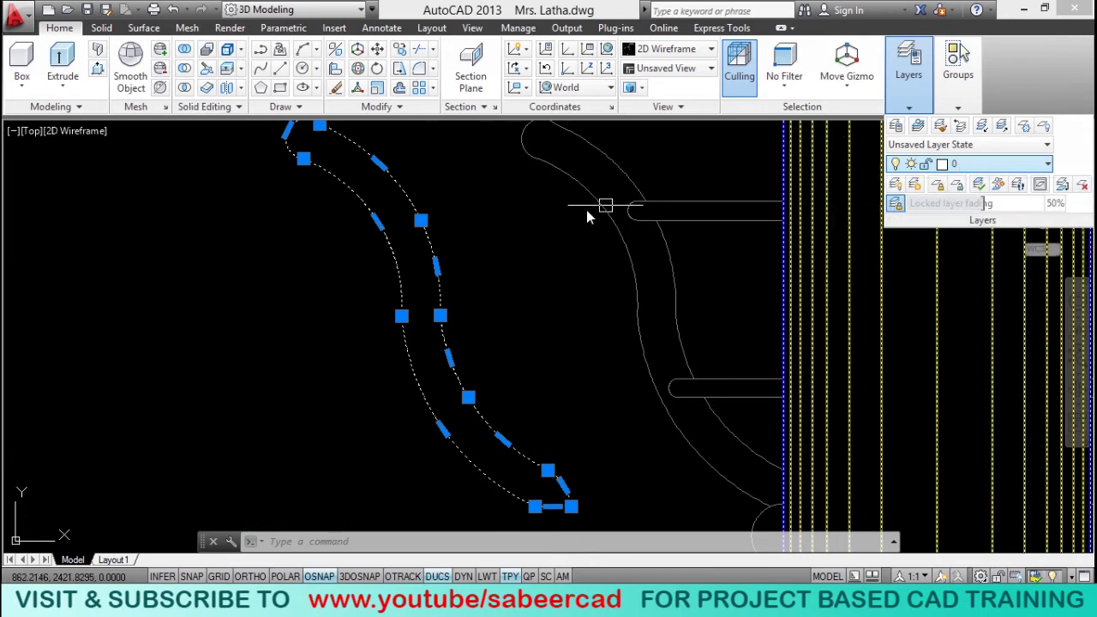
click(550, 242)
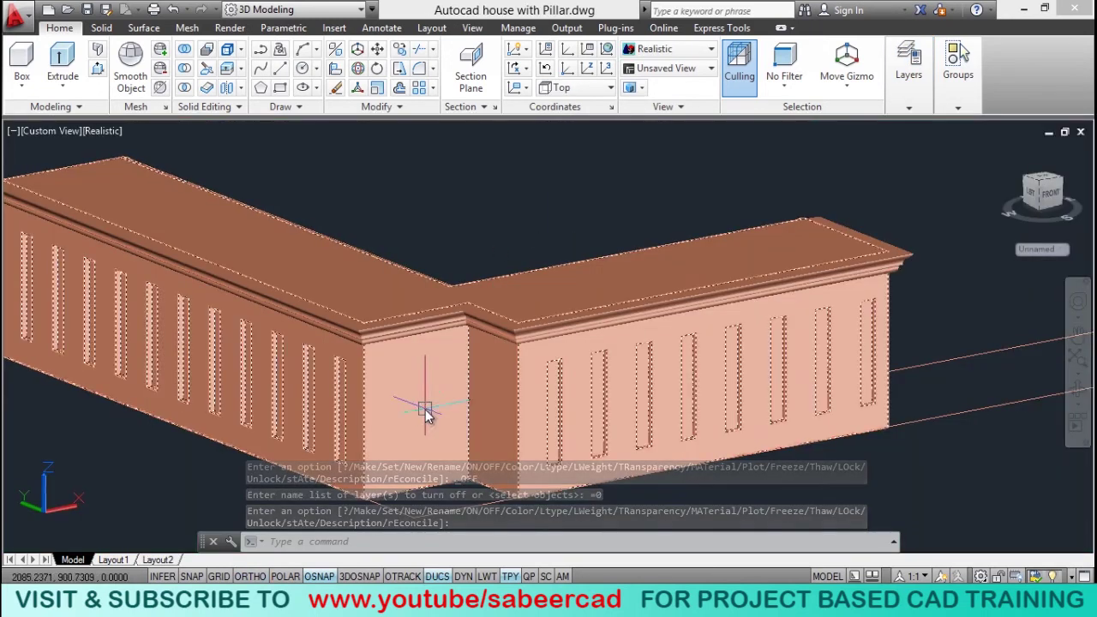
click(103, 133)
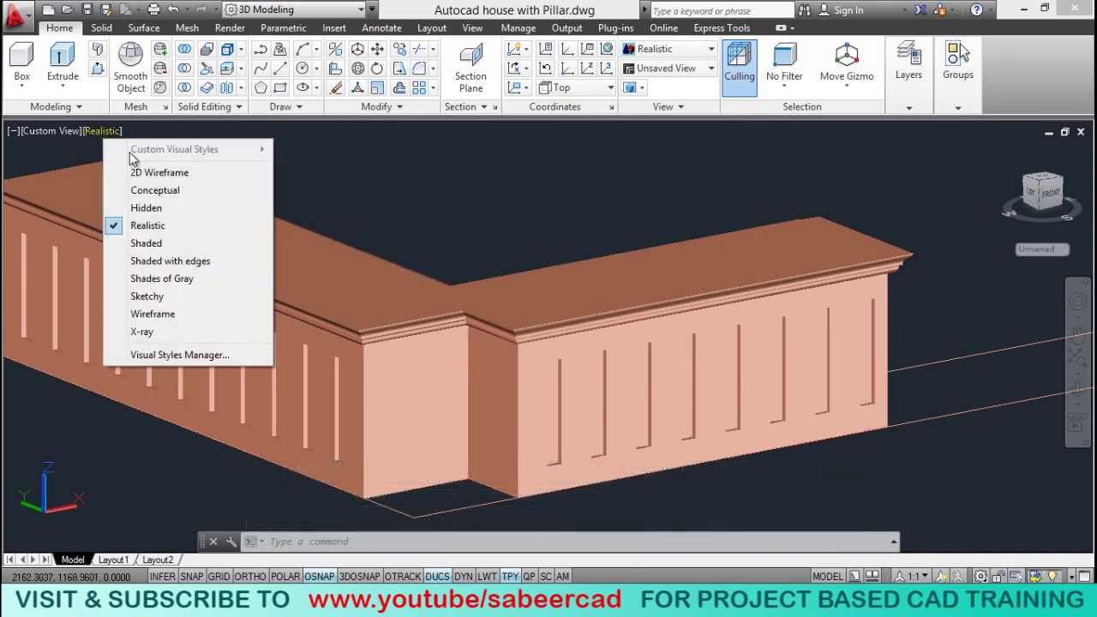
click(153, 173)
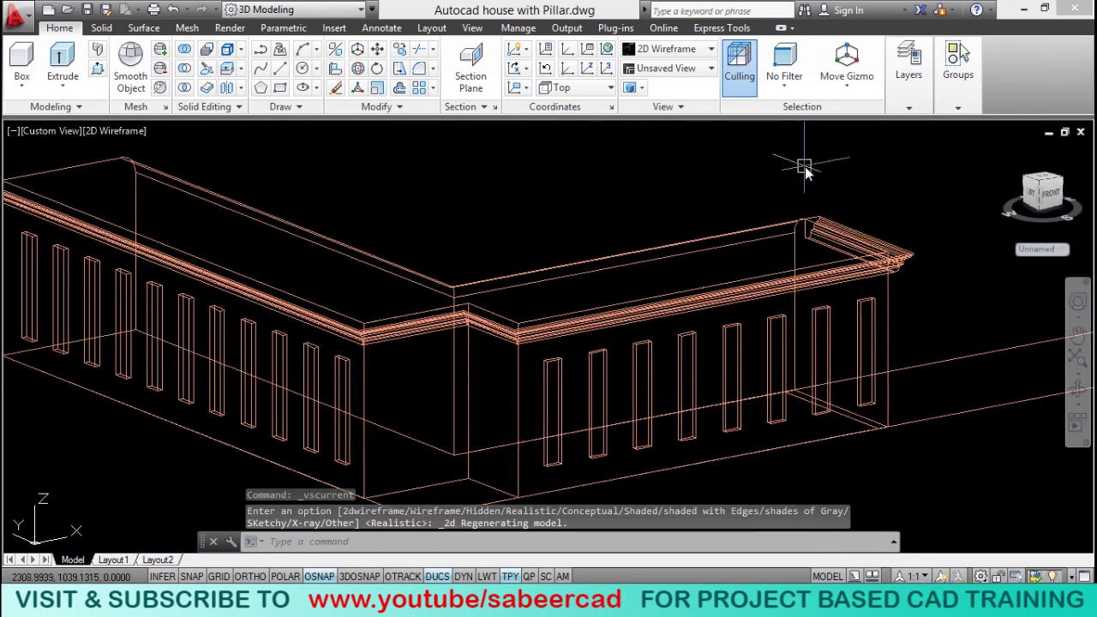
Turn on layer 0 and paste the copied railing support profile onto the narrow end face of the seat's long section.
click(909, 64)
click(964, 164)
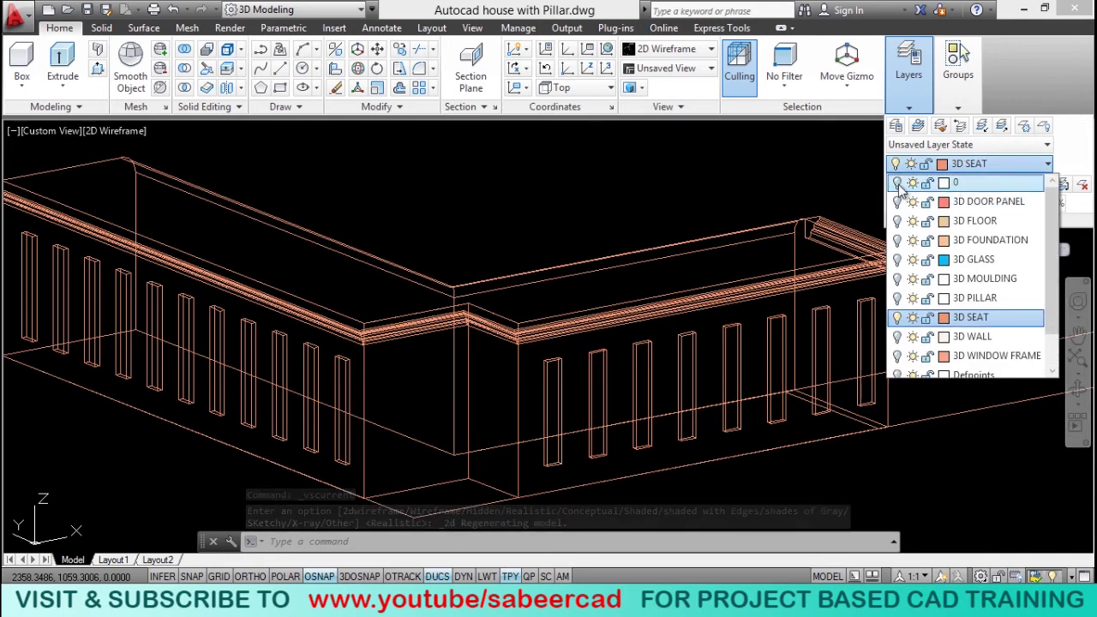
click(896, 183)
click(522, 243)
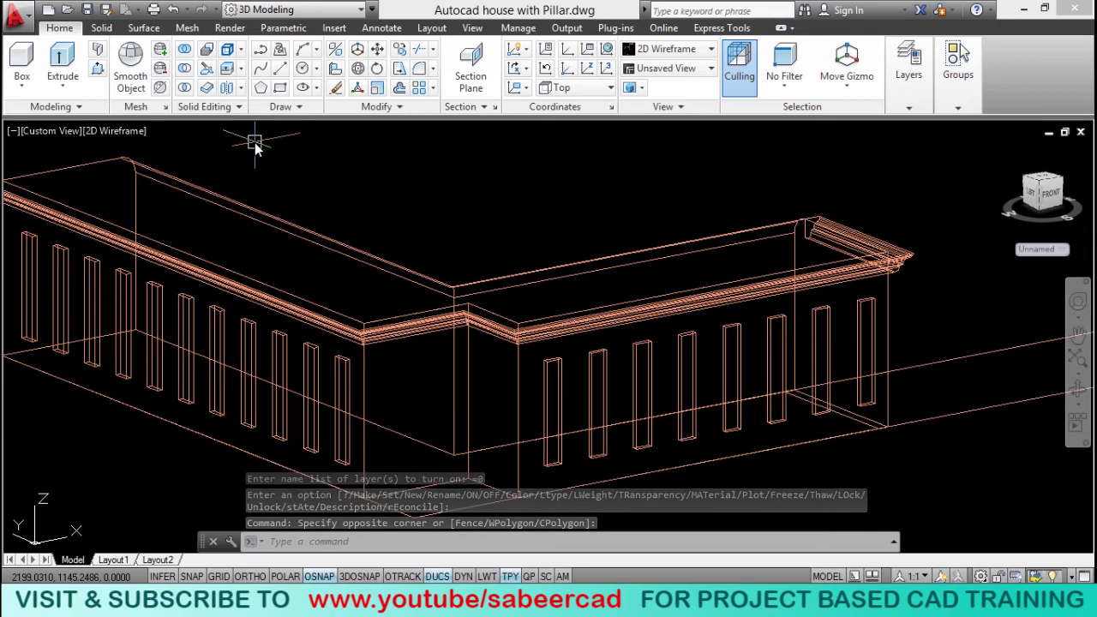
key(ctrl+v)
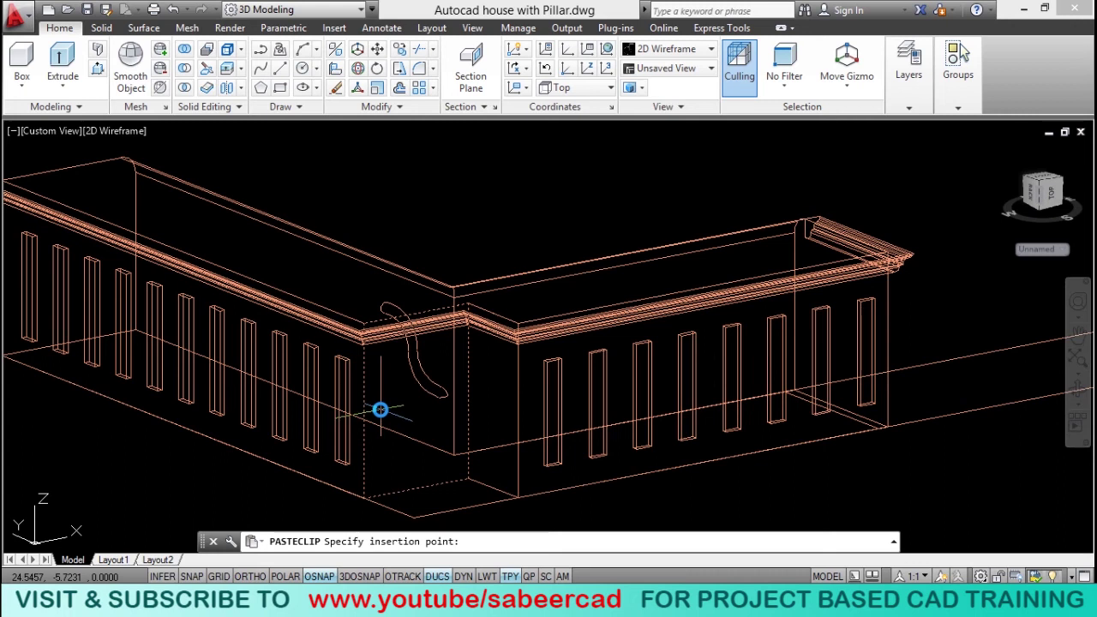
click(380, 409)
Move the pasted profile by its lower base corner to the outer top corner at the far end of the seat's long section.
middle_drag(421, 360, 519, 394)
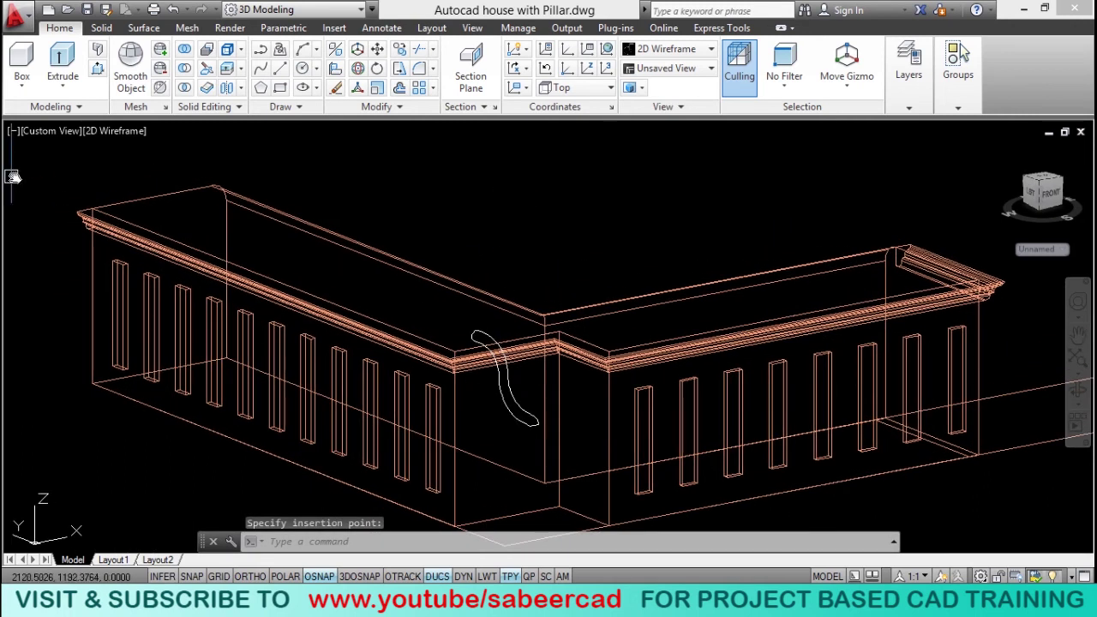
click(380, 52)
click(507, 386)
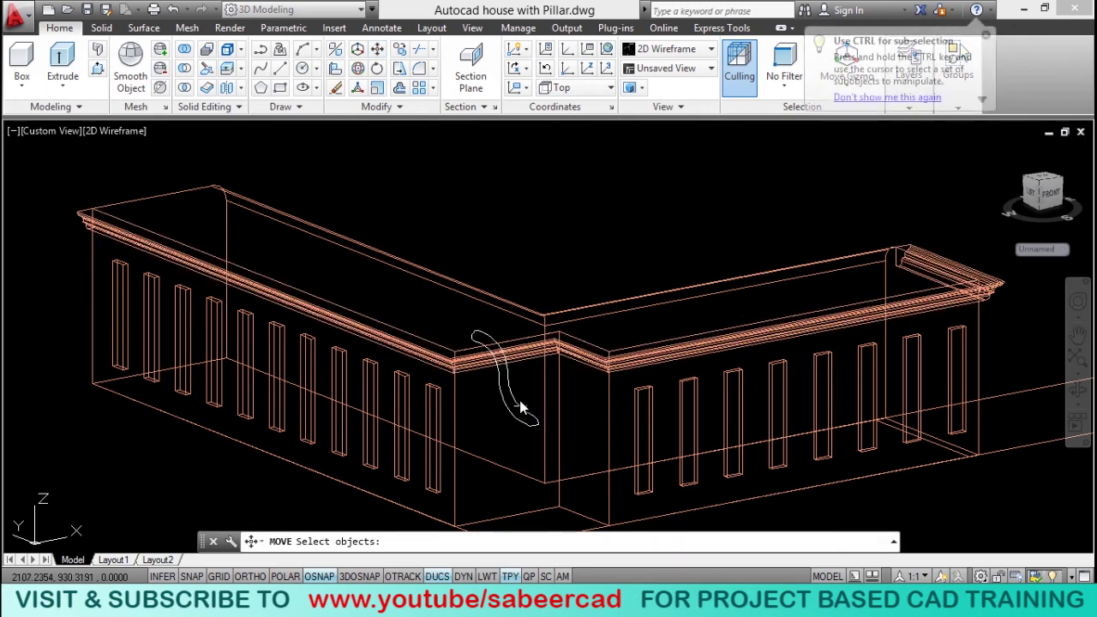
key(Return)
scroll(526, 436, up, 5)
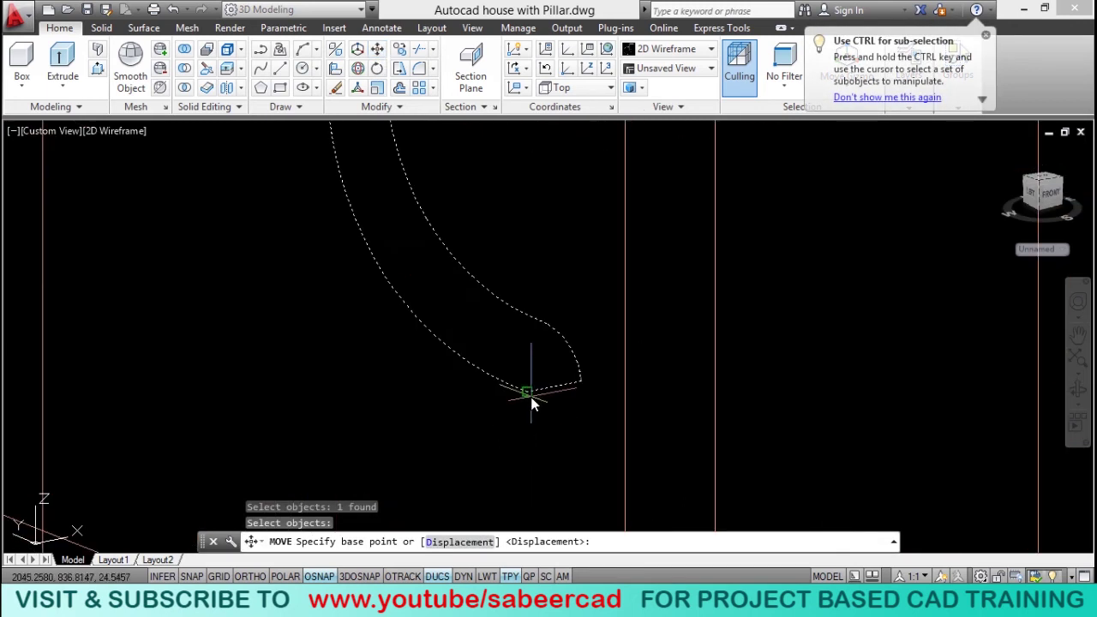
click(528, 394)
scroll(656, 475, down, 5)
scroll(266, 246, up, 4)
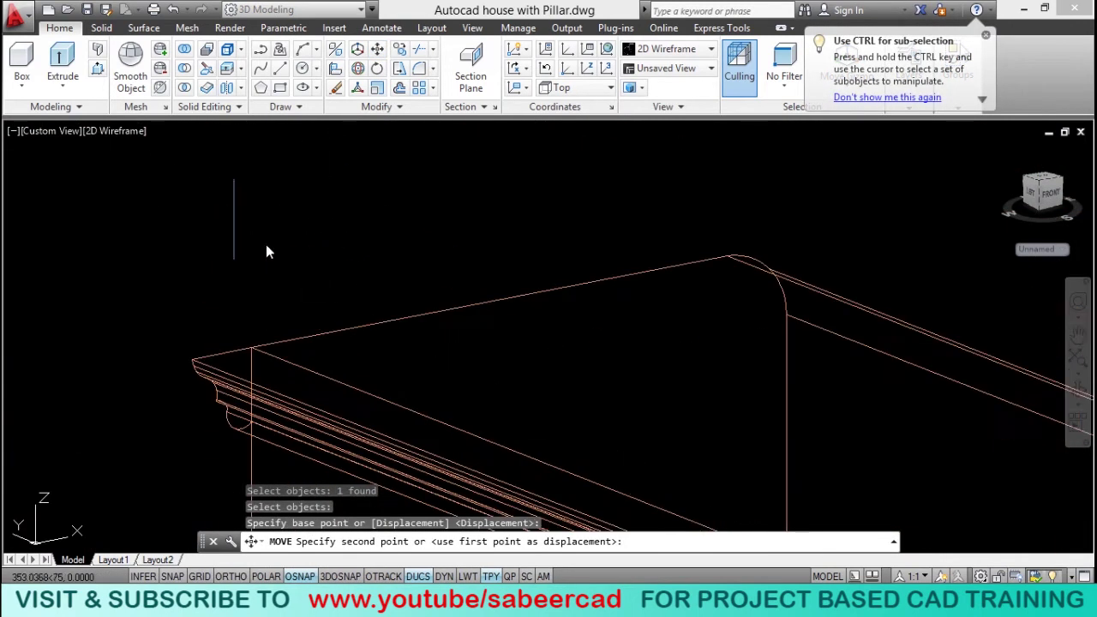
click(250, 341)
Extrude the railing support profile to a height of 3.5.
scroll(306, 287, down, 3)
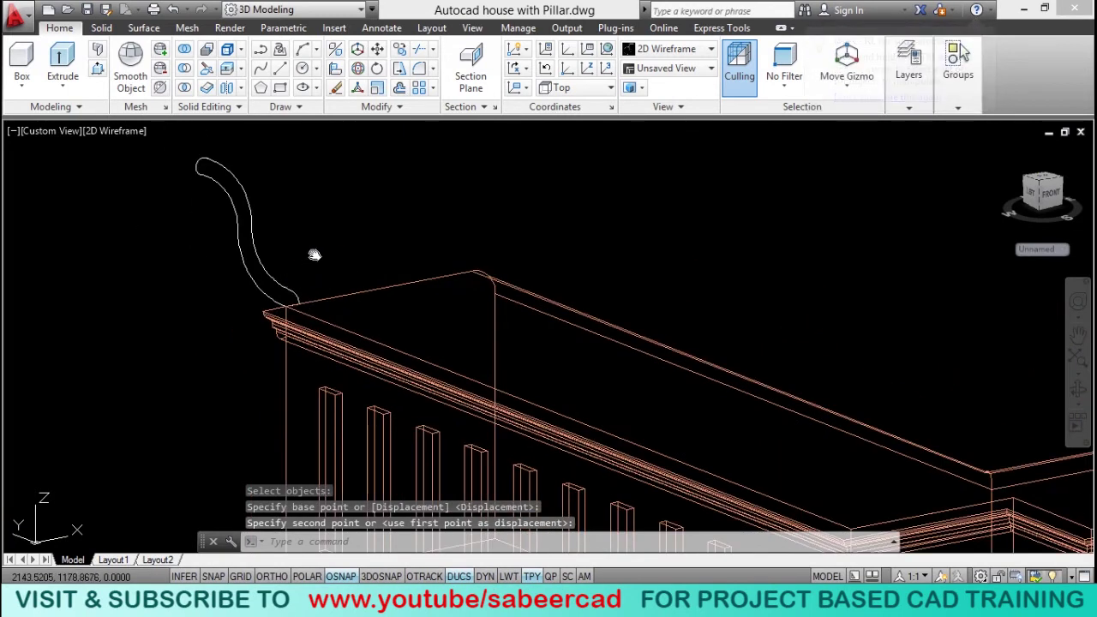
scroll(263, 245, down, 1)
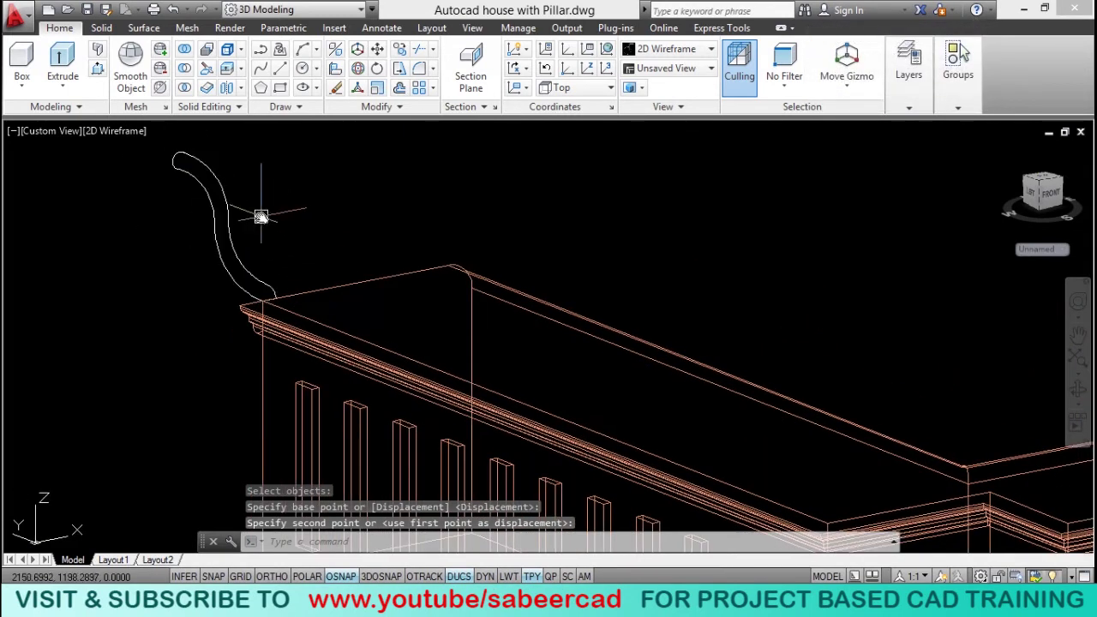
click(62, 64)
click(200, 177)
right_click(310, 172)
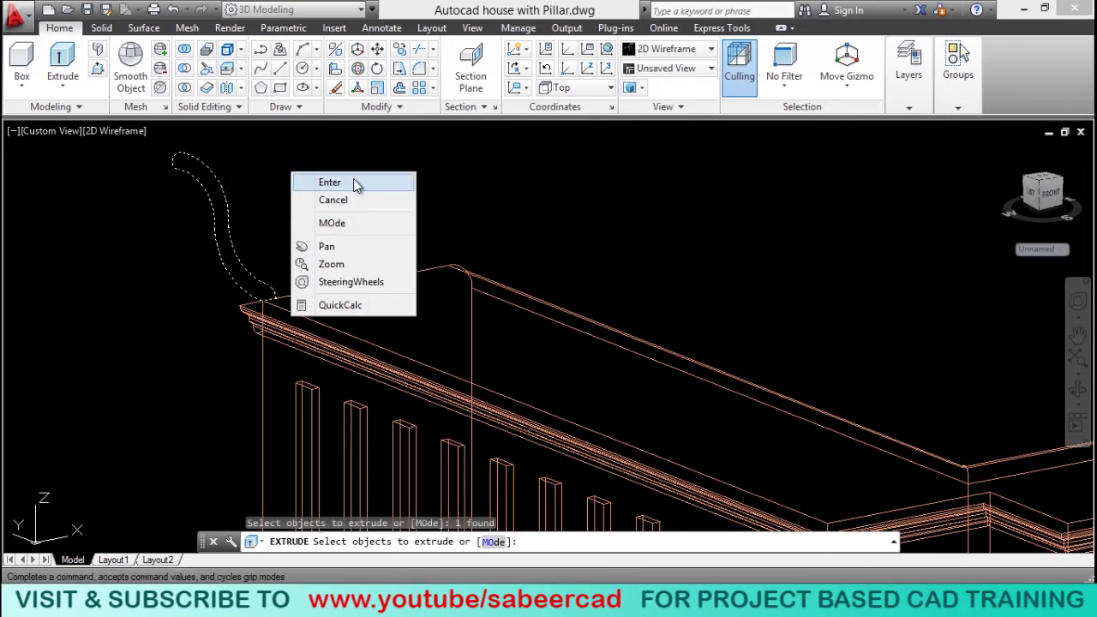
click(353, 183)
text(3.5)
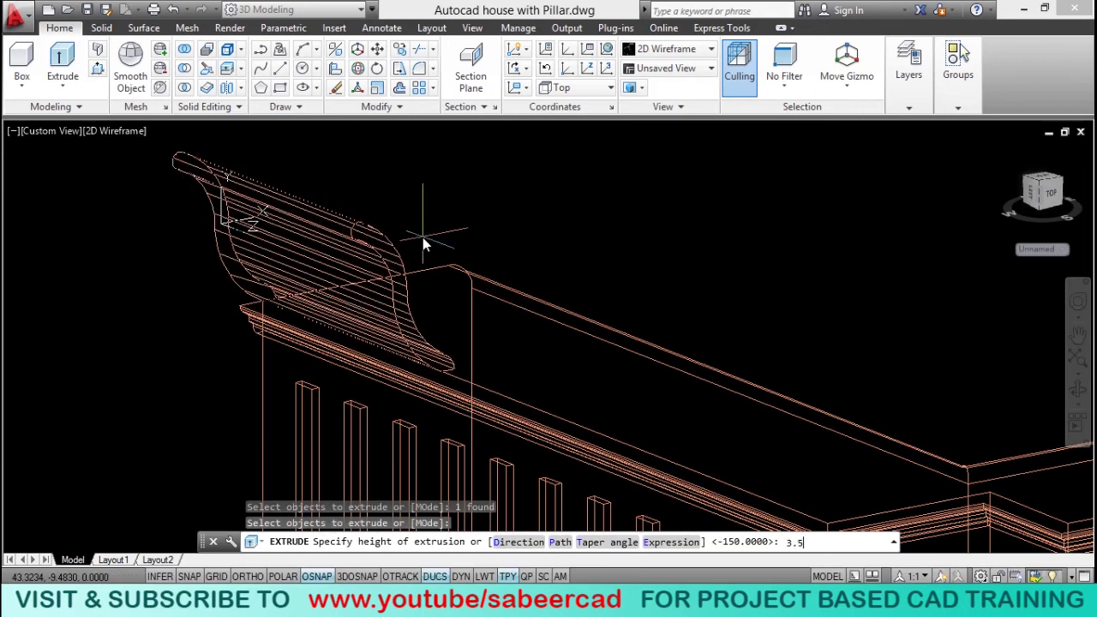
key(Return)
Array the extruded support along the seat with ARRAYCLASSIC, using 11 rows, 1 column and a row offset of -17.
shift+middle_drag(477, 232, 245, 282)
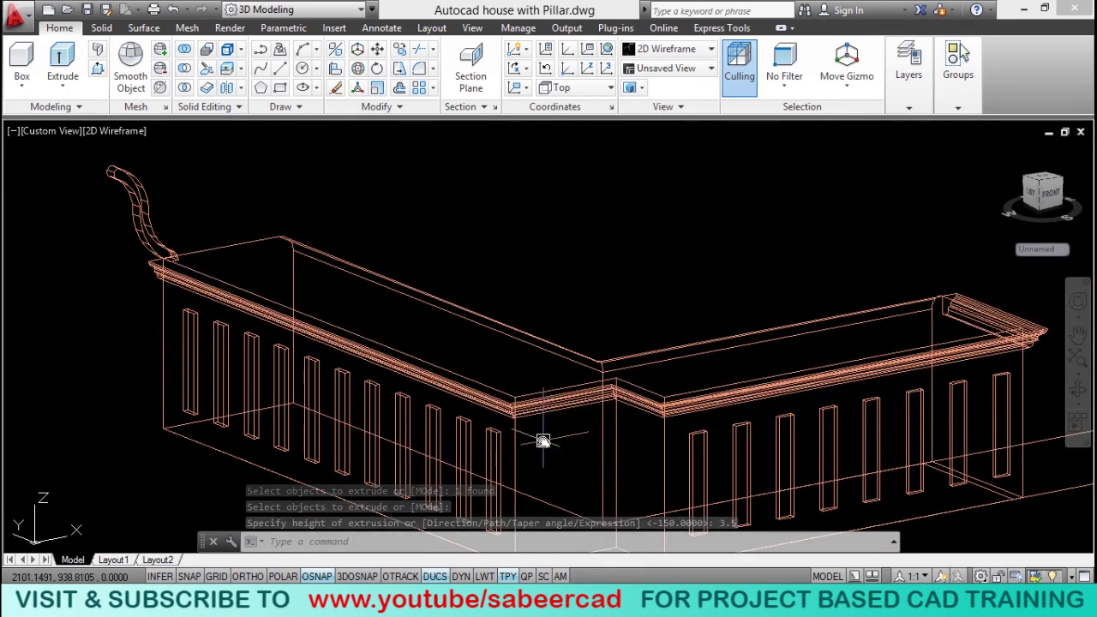
text(ARRAYCLASSIC)
key(Return)
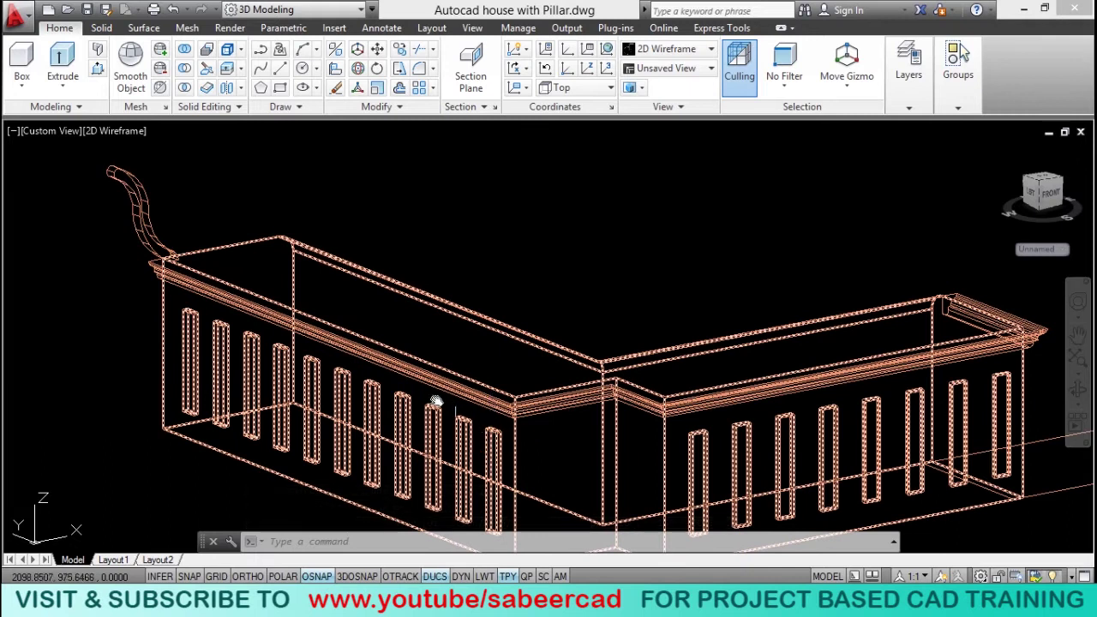
text(arra)
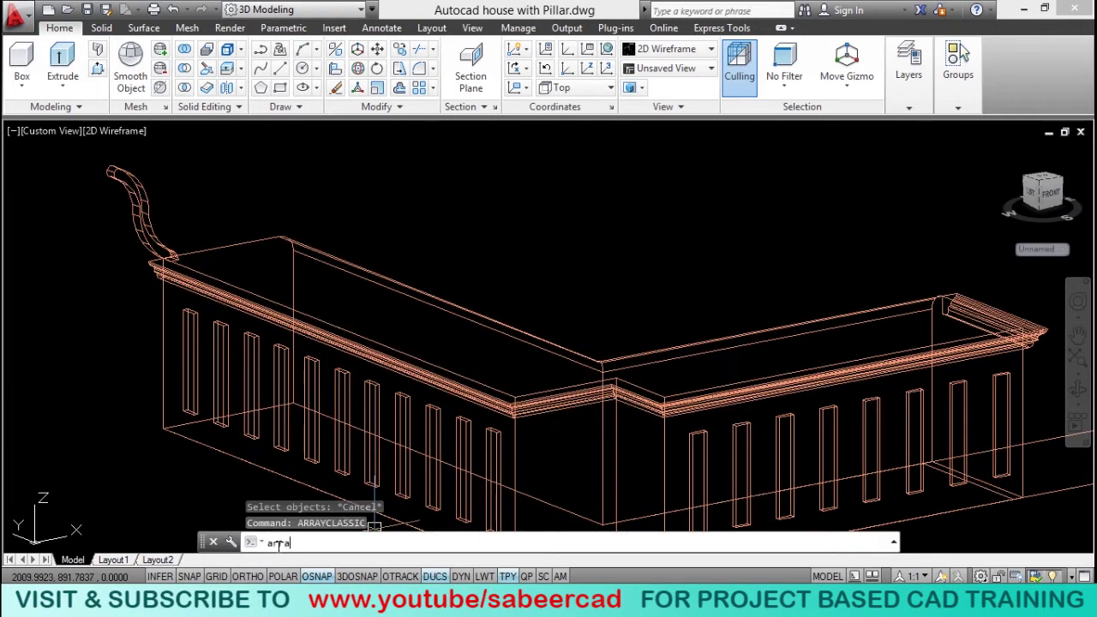
text(y)
scroll(317, 475, down, 1)
scroll(317, 475, up, 1)
key(Return)
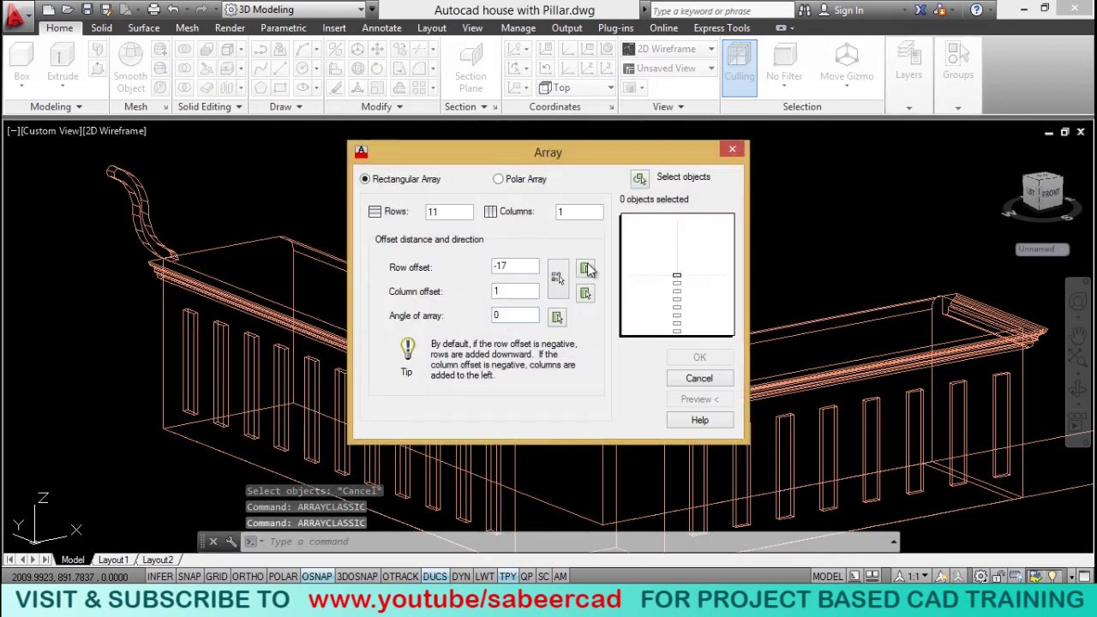
click(639, 177)
click(136, 206)
key(Return)
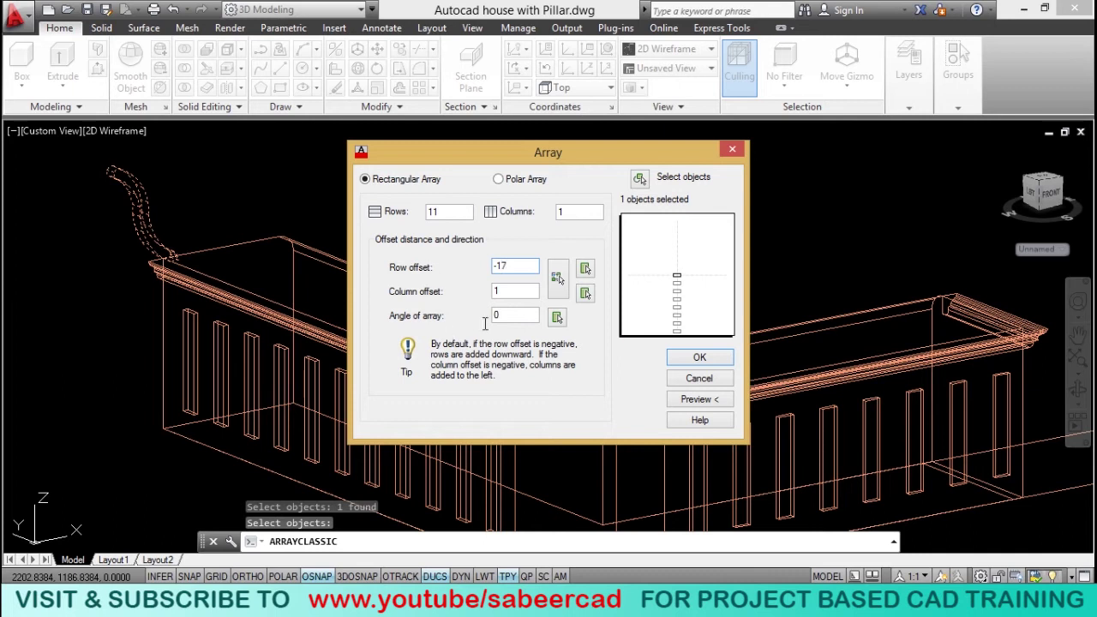
click(696, 400)
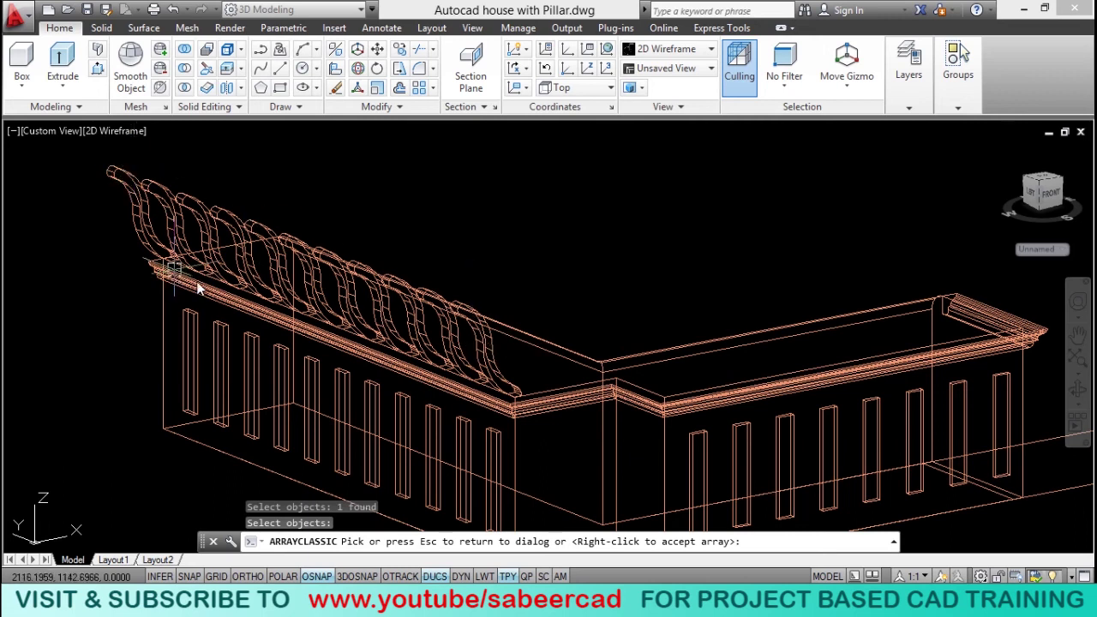
right_click(465, 273)
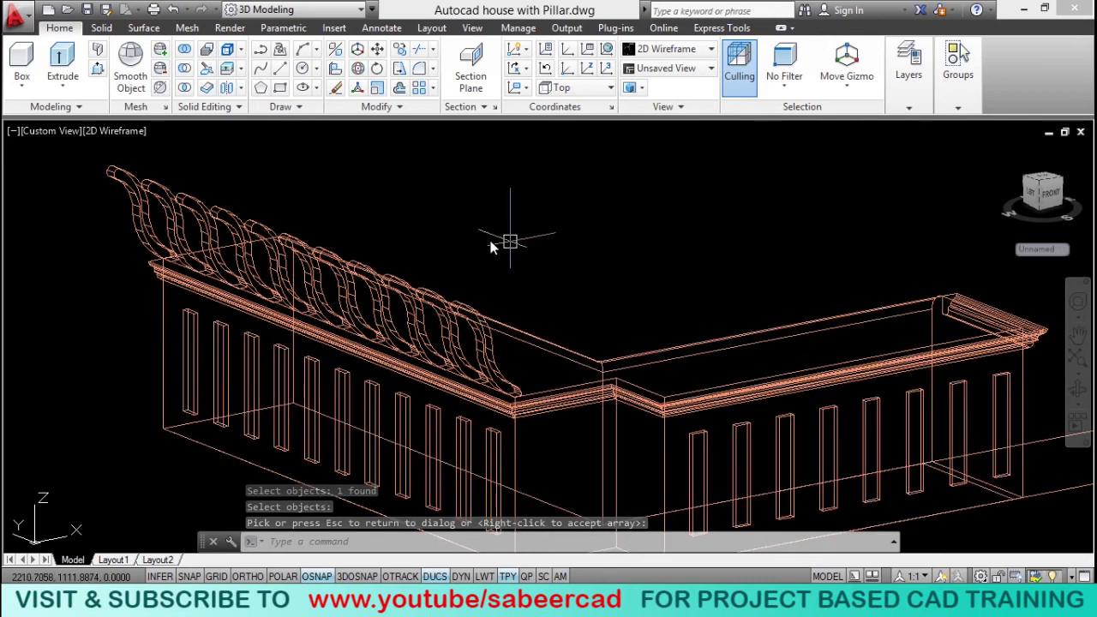
scroll(362, 240, up, 4)
scroll(362, 240, down, 2)
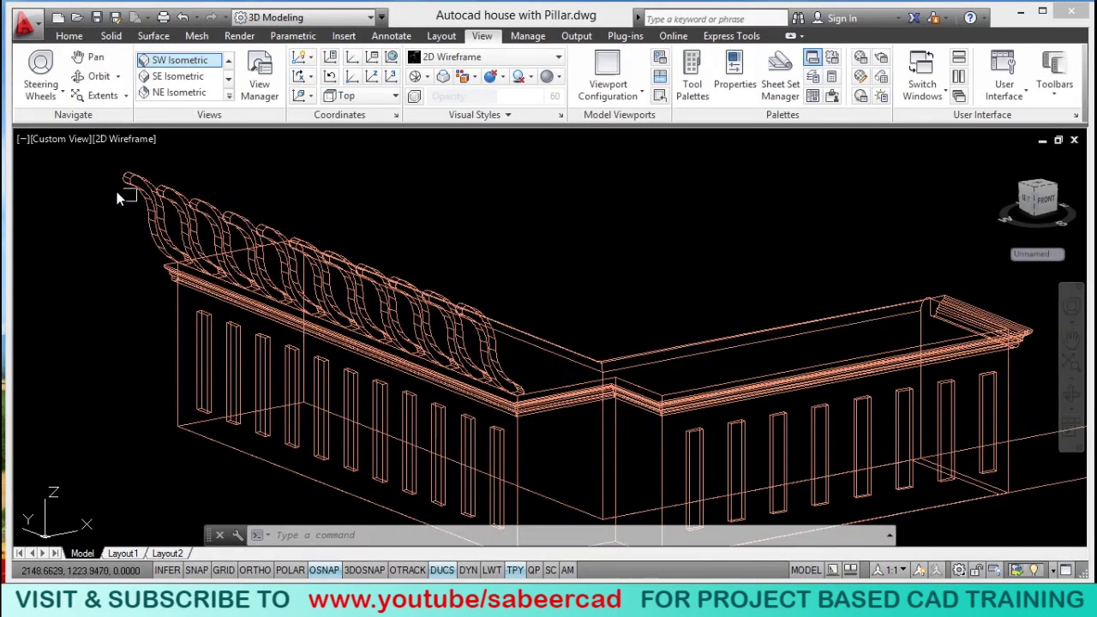
scroll(136, 183, up, 5)
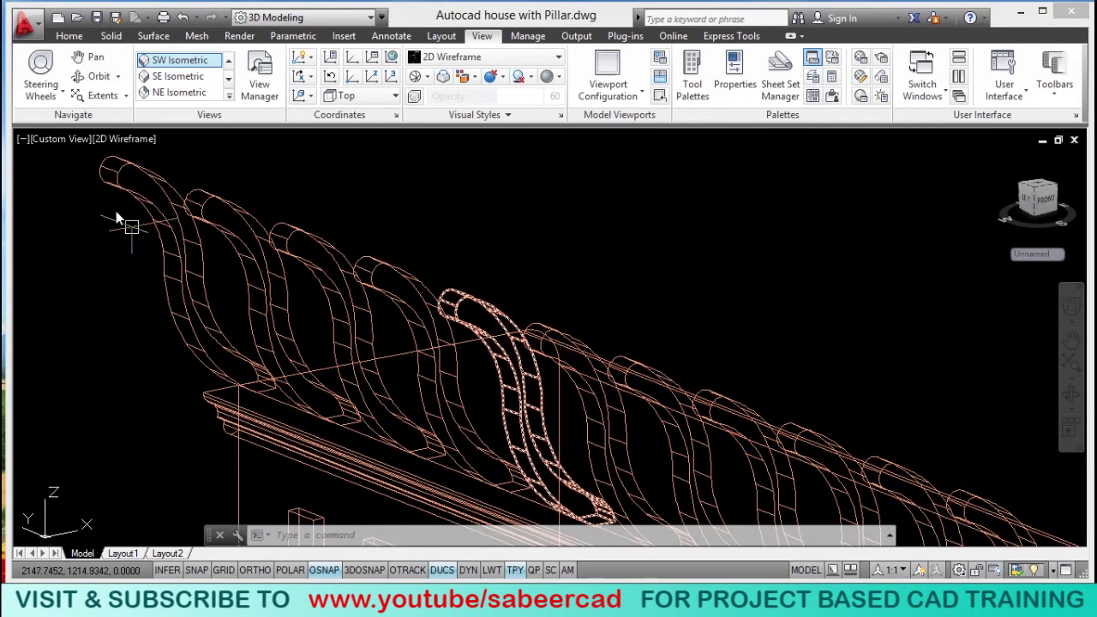
scroll(116, 211, down, 6)
scroll(135, 209, up, 4)
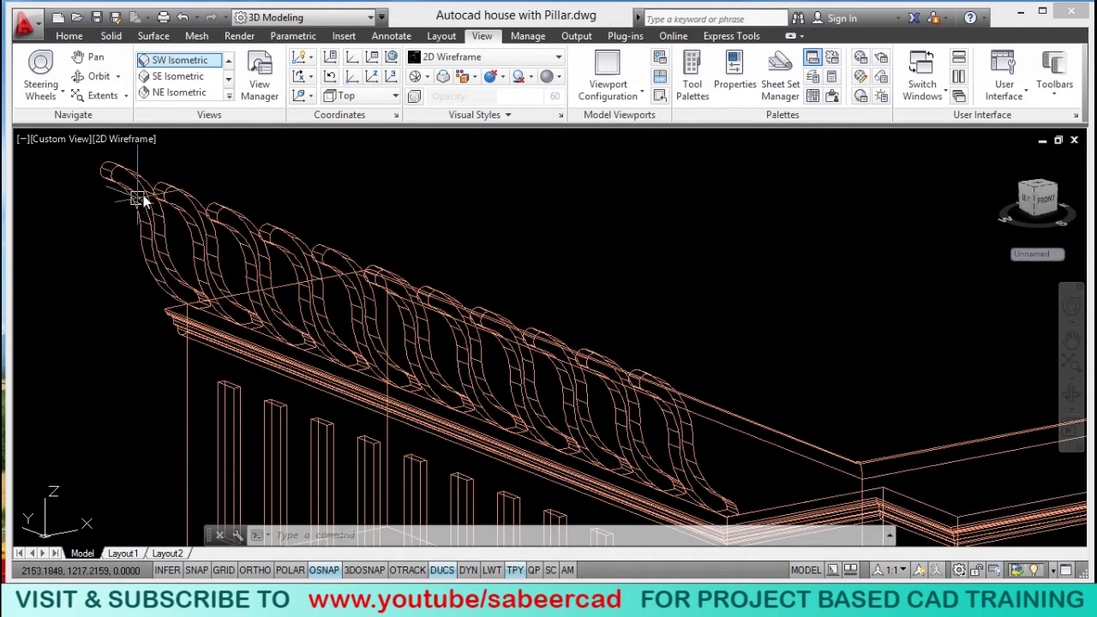
scroll(141, 199, down, 4)
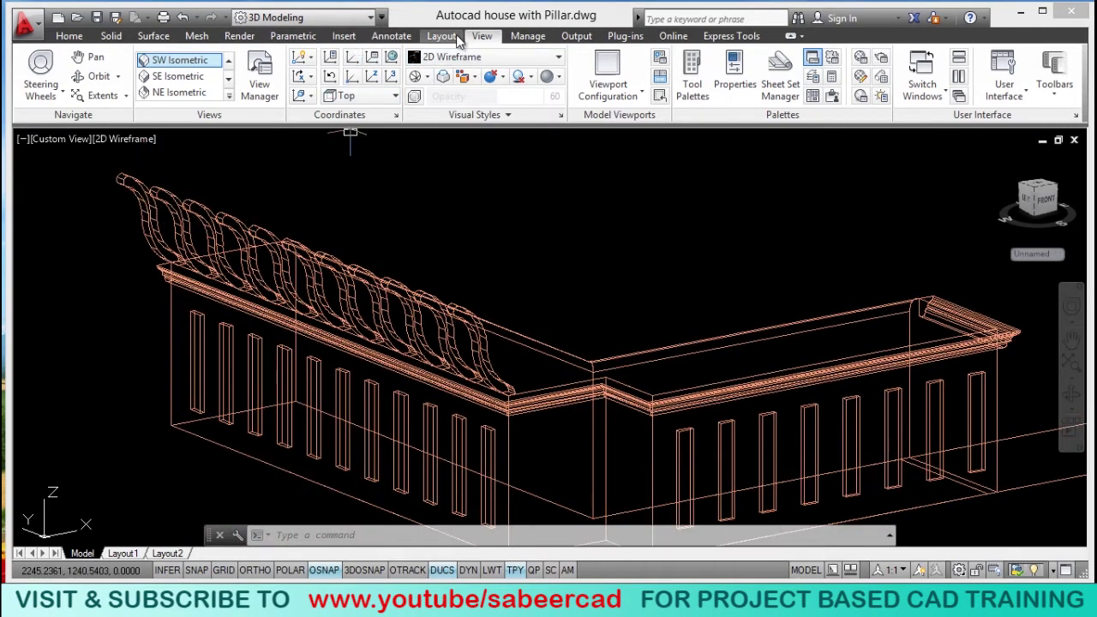
Align the UCS to the narrow end face of the seat's long section.
click(306, 94)
click(305, 184)
scroll(345, 172, down, 2)
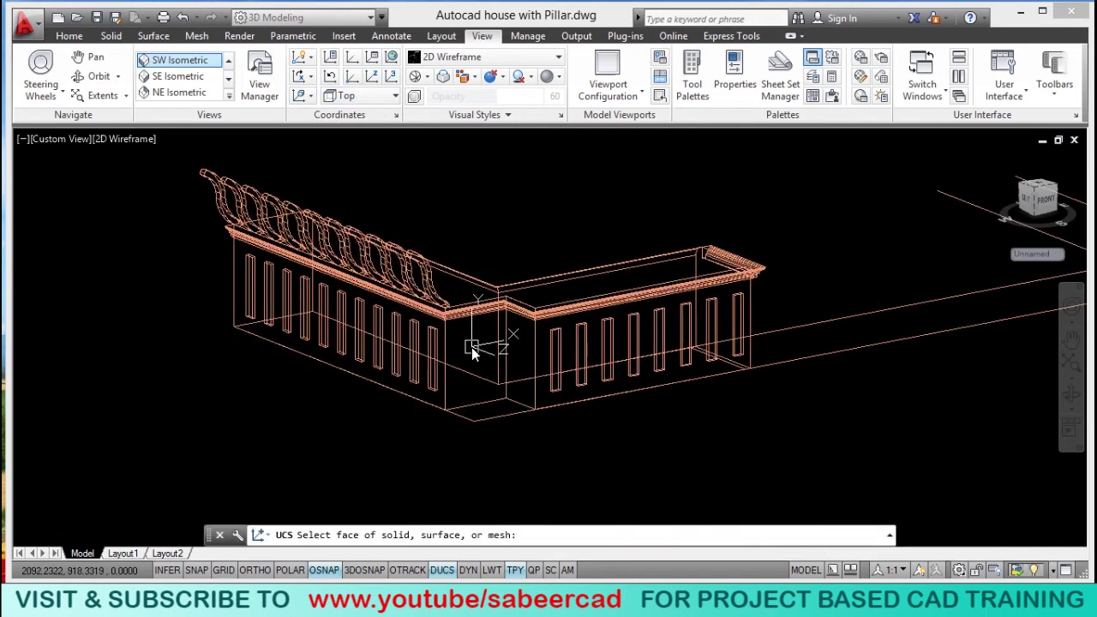
click(507, 304)
key(Return)
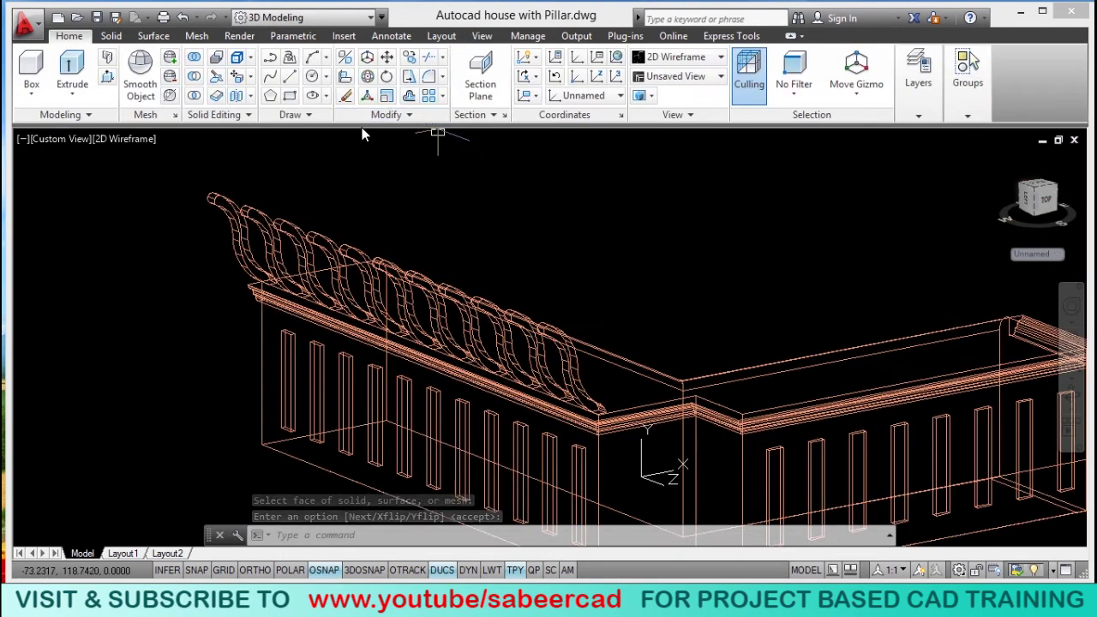
With Dynamic UCS off, draw a circle of radius 1.25 centred on the upper curve of the first railing support.
click(329, 77)
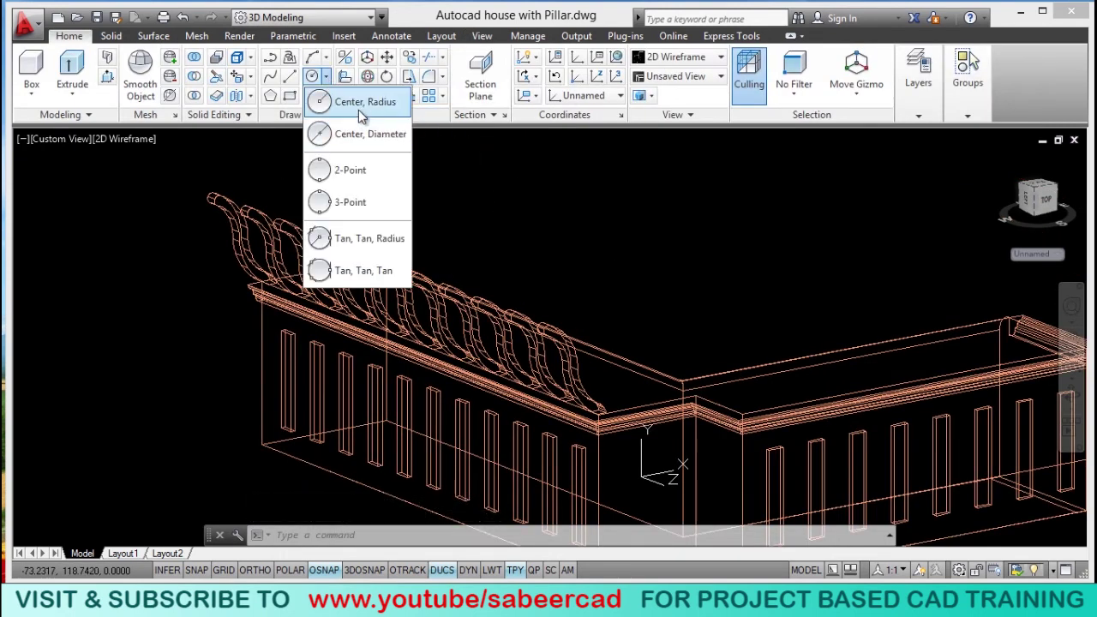
click(359, 110)
scroll(237, 186, up, 5)
click(442, 570)
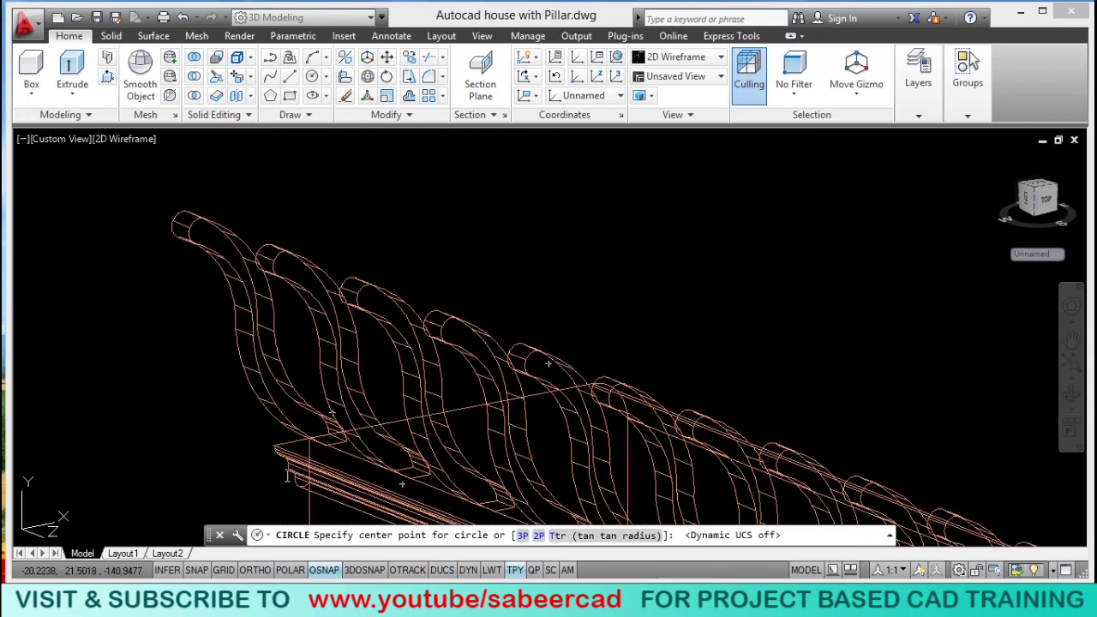
scroll(234, 274, up, 3)
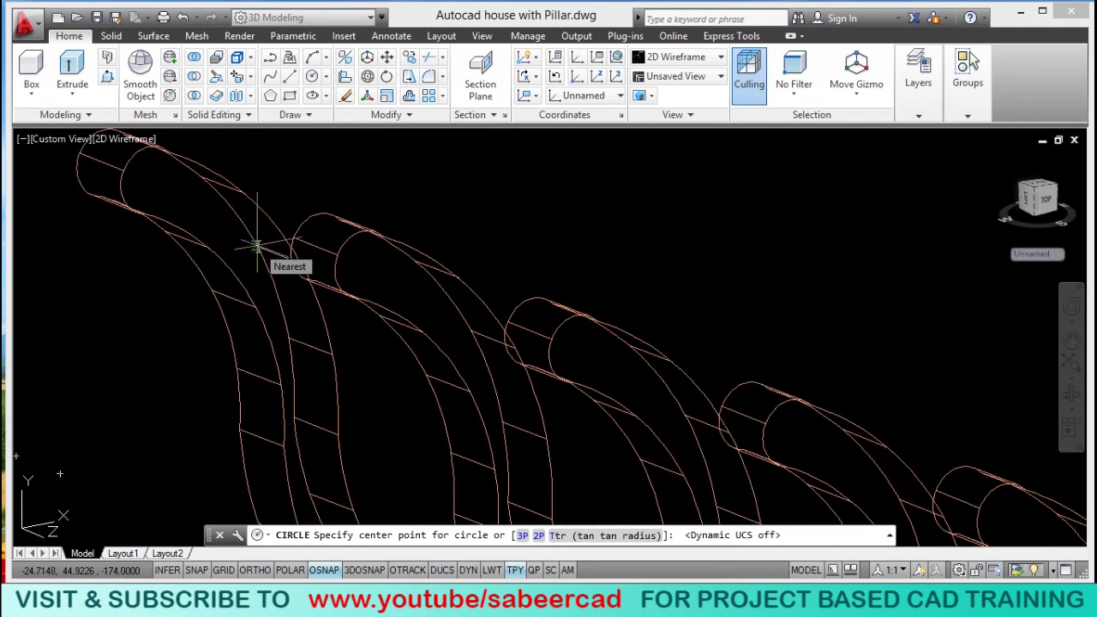
click(255, 247)
scroll(259, 206, up, 2)
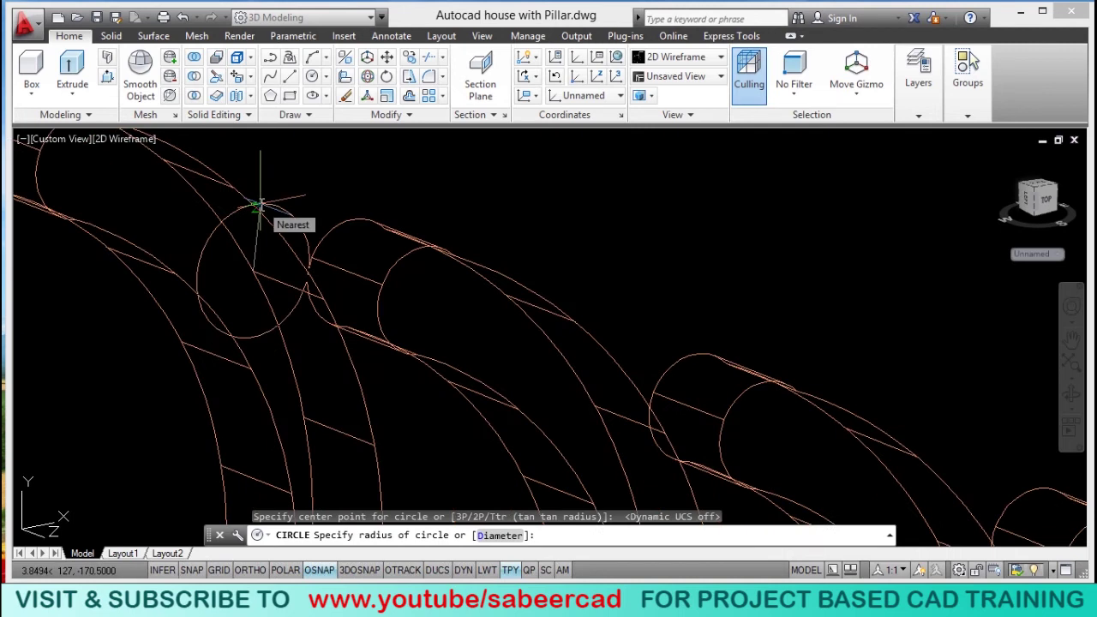
text(1.25)
key(Return)
scroll(260, 204, down, 5)
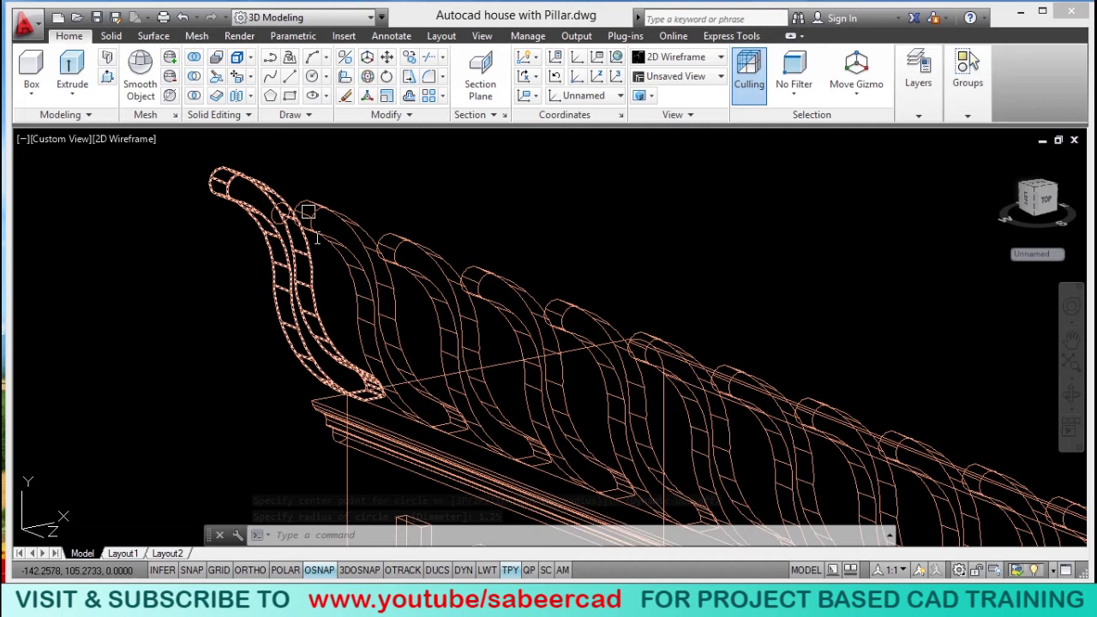
Switch to the Front view, framing the railing support profile and its circle above the seat's end.
click(441, 36)
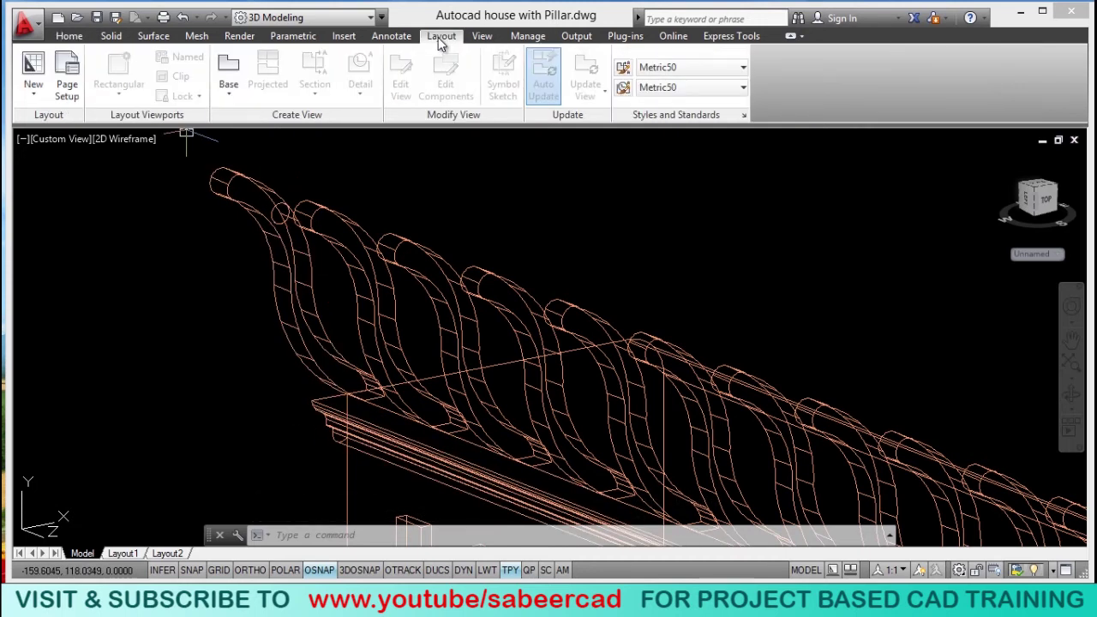
click(482, 36)
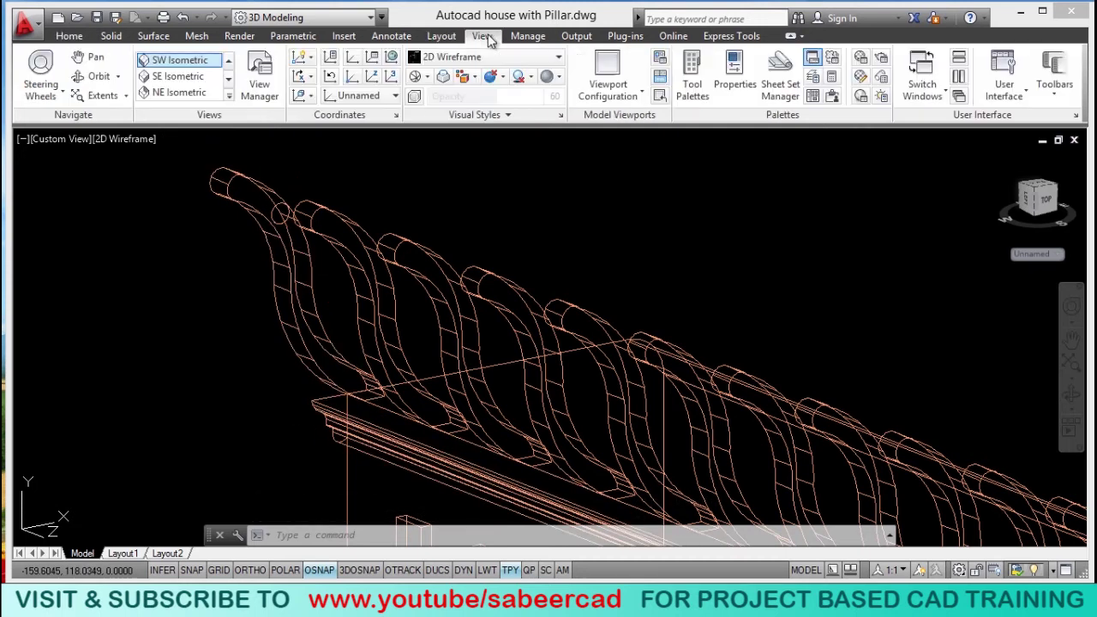
click(228, 79)
click(231, 65)
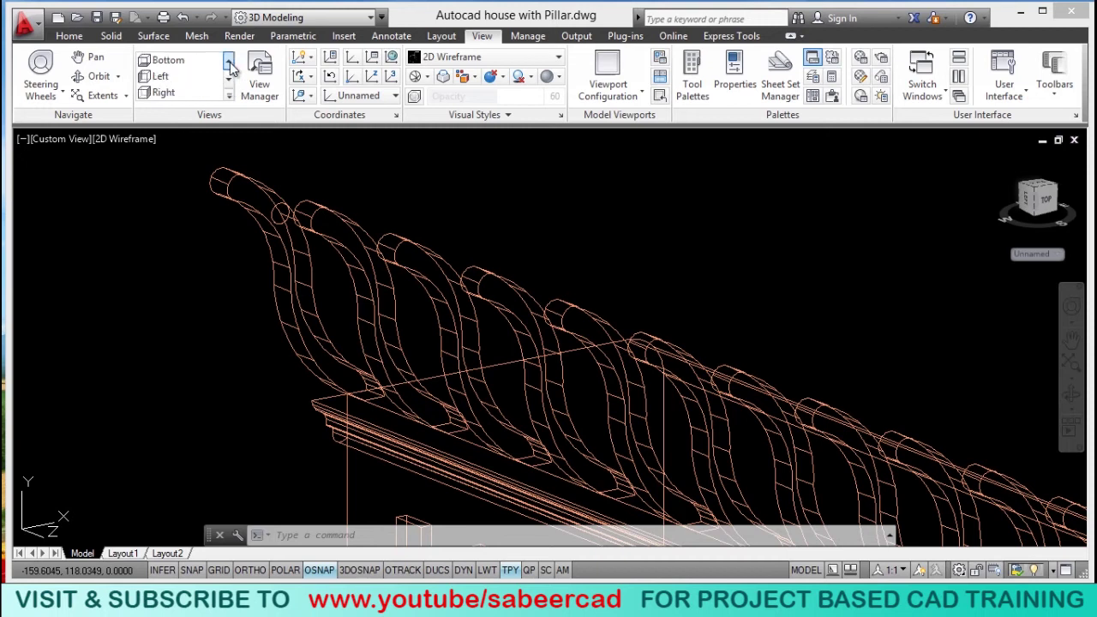
click(228, 96)
click(163, 60)
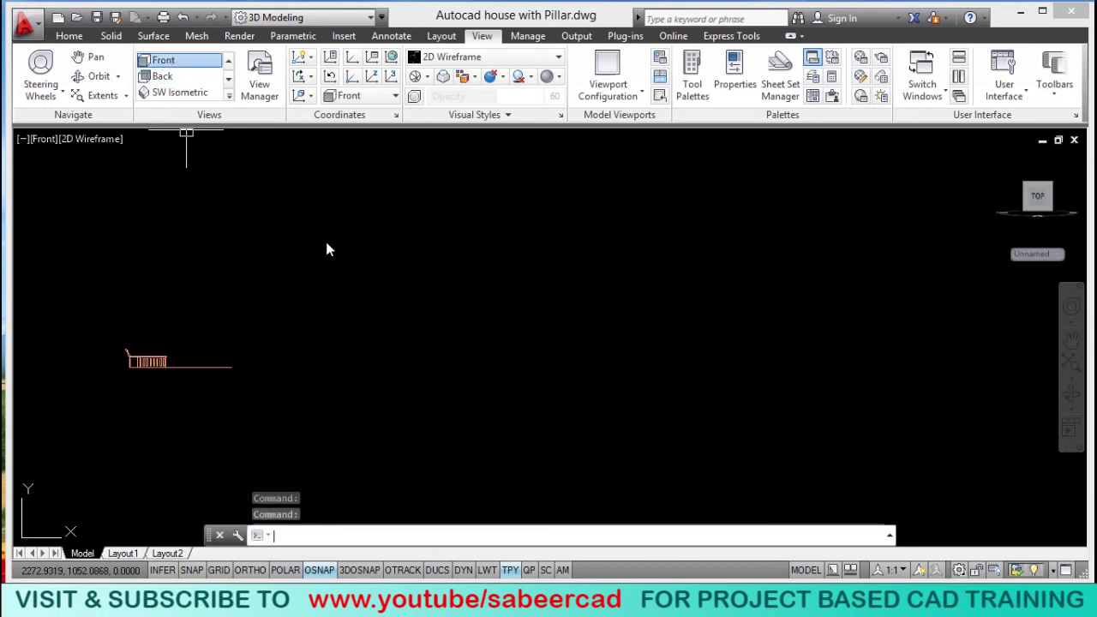
scroll(45, 270, up, 6)
middle_drag(117, 254, 244, 293)
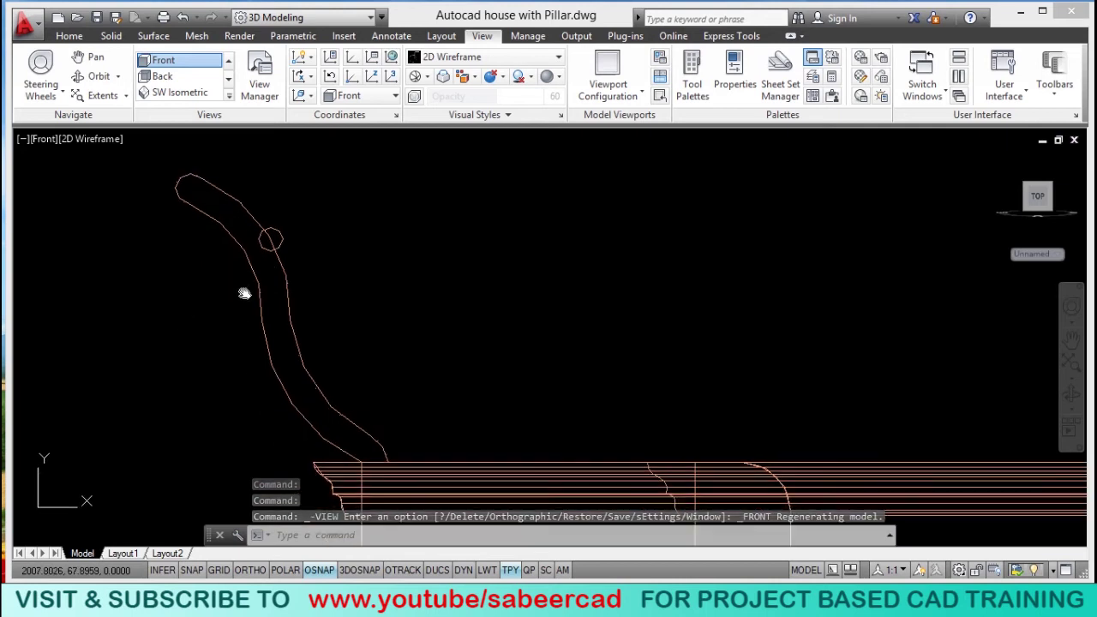
Turn off object snap and regenerate the drawing to smooth the displayed curves.
click(319, 570)
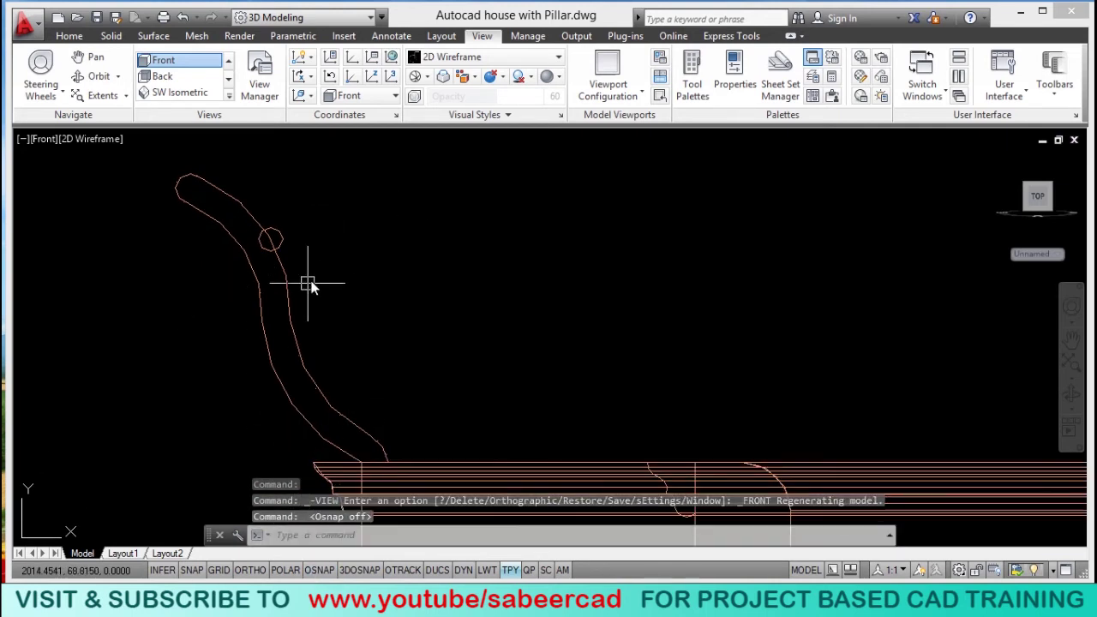
scroll(278, 210, up, 3)
scroll(343, 235, down, 4)
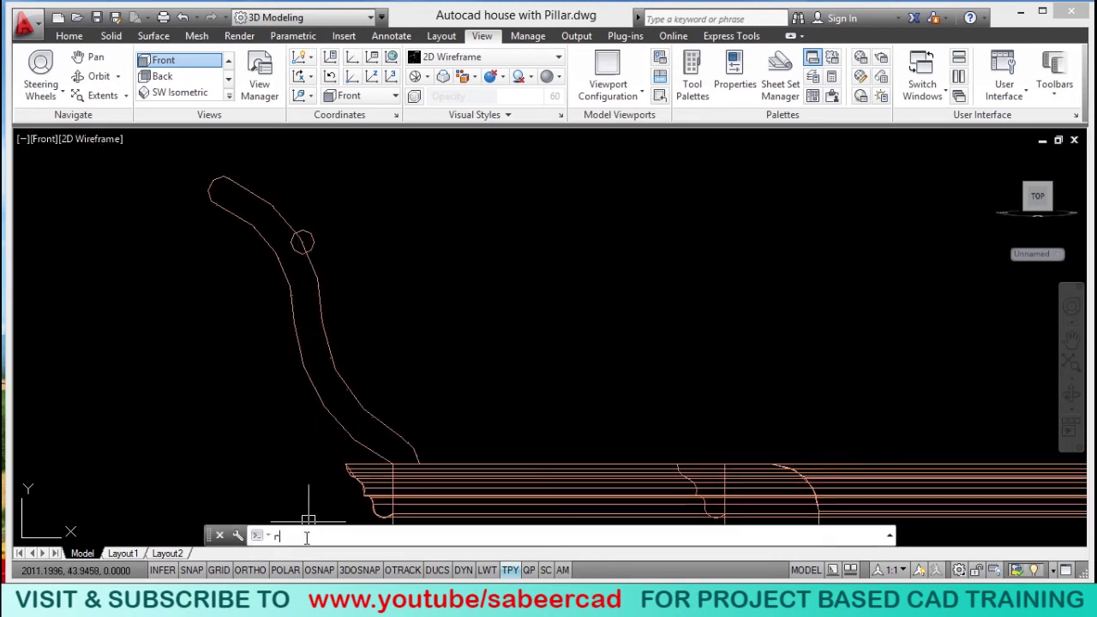
text(n)
key(Return)
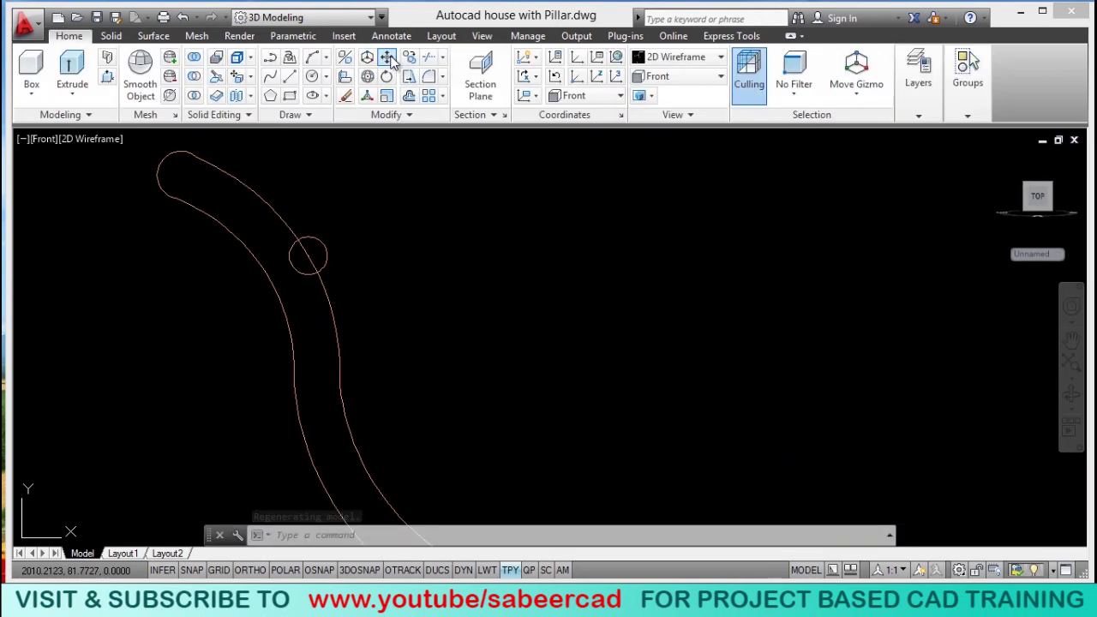
Move the 1.25-radius circle from the support's outer curve to inside the upper part of its profile.
click(388, 59)
click(326, 249)
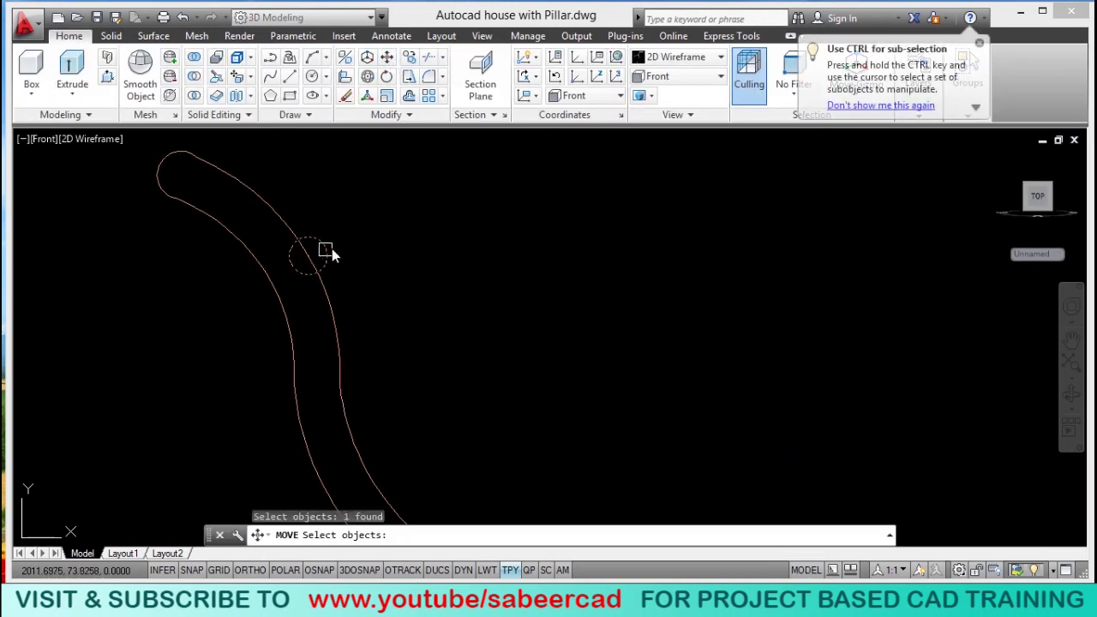
key(Return)
click(498, 305)
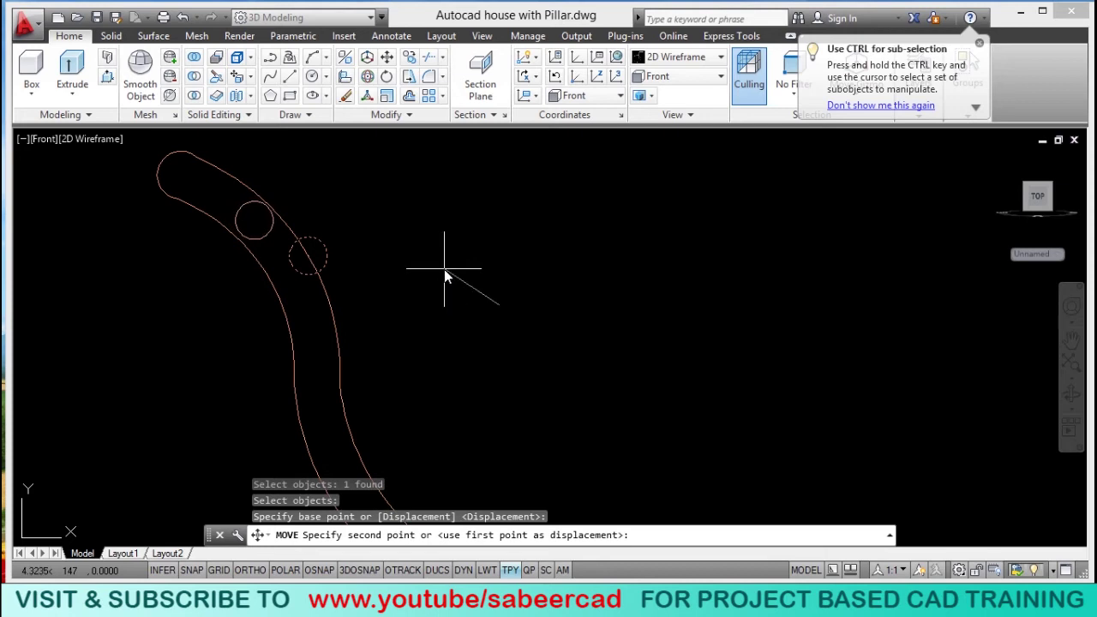
click(444, 273)
scroll(249, 214, up, 4)
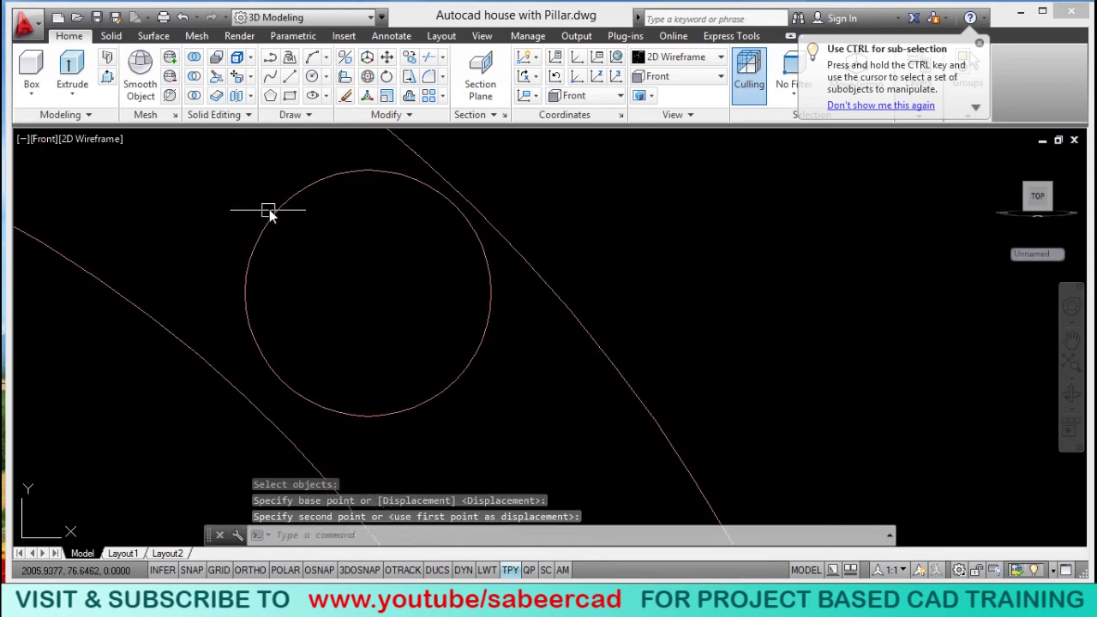
Nudge the circle slightly so it sits between both edges of the support profile.
key(Return)
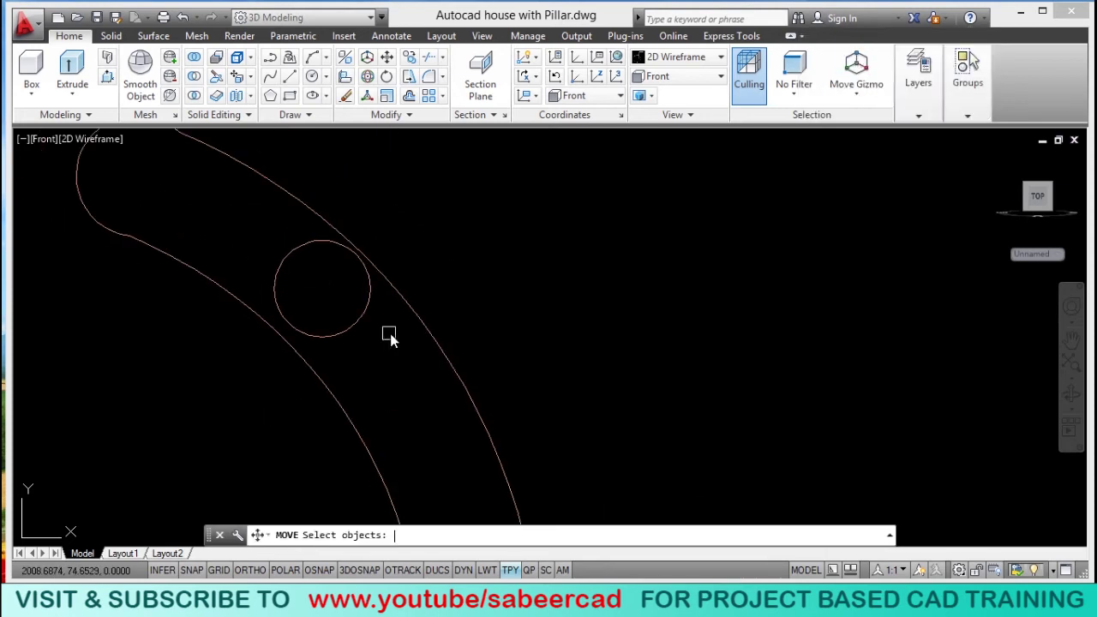
click(331, 315)
key(Return)
click(436, 297)
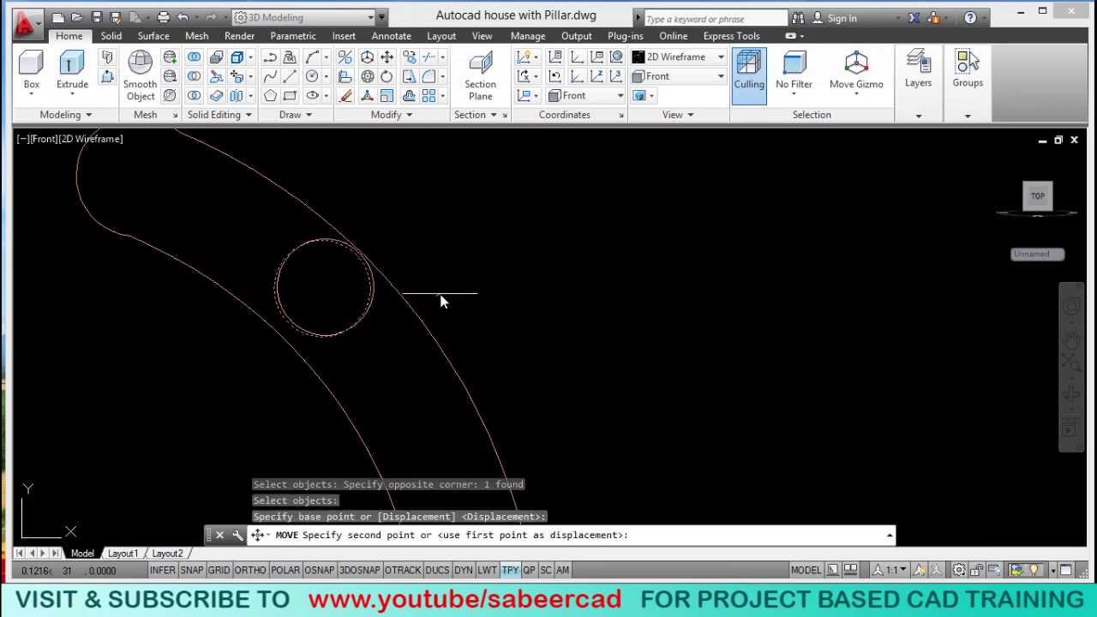
click(442, 296)
scroll(300, 257, down, 3)
scroll(298, 251, down, 2)
scroll(335, 294, up, 2)
middle_drag(326, 314, 322, 315)
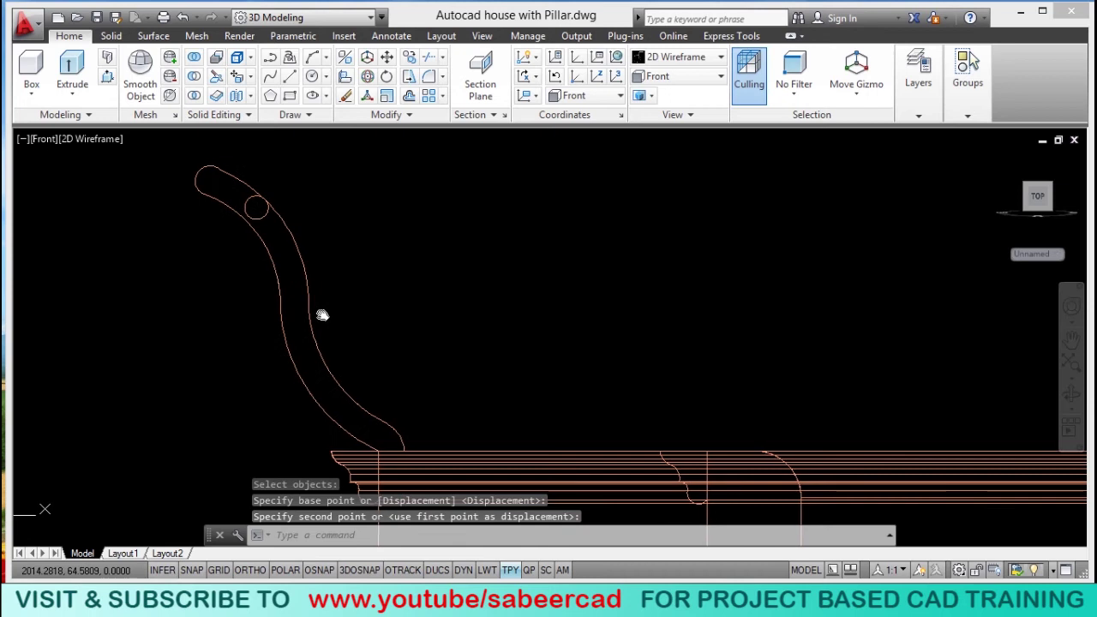
Copy the circle four times down the curved support profile, roughly evenly spaced and ending just above the seat top.
scroll(322, 315, up, 2)
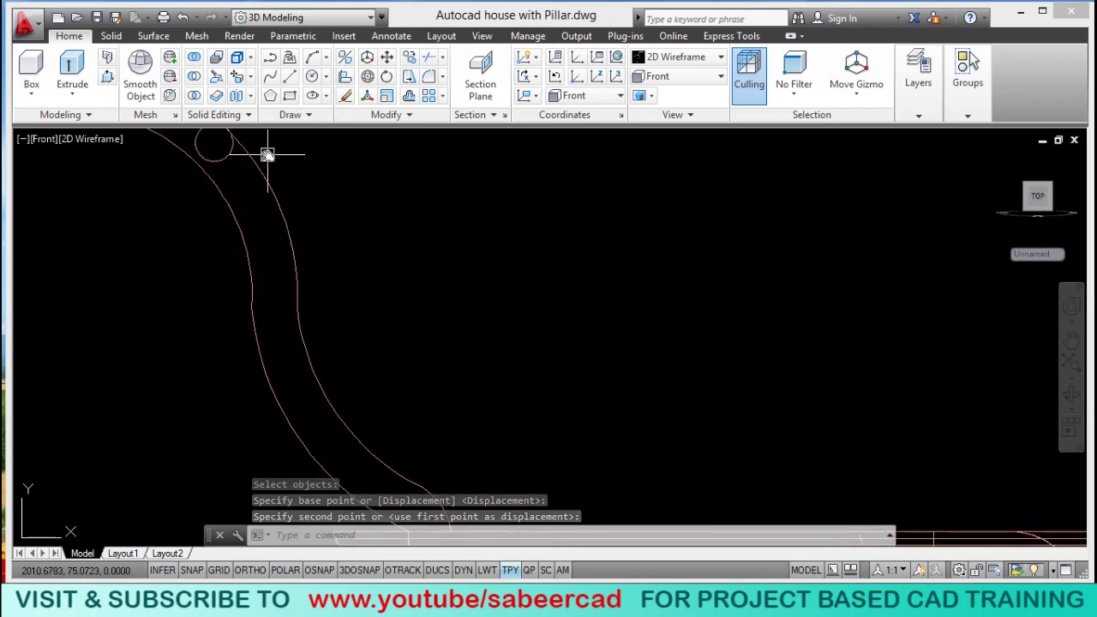
click(409, 58)
click(218, 162)
key(Return)
click(382, 198)
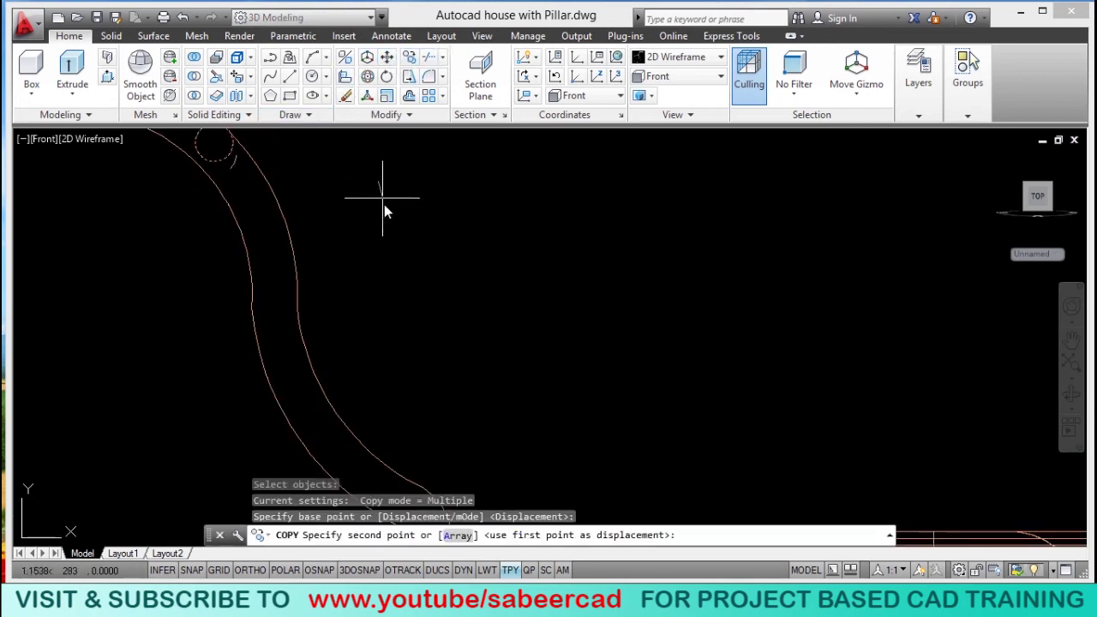
click(431, 264)
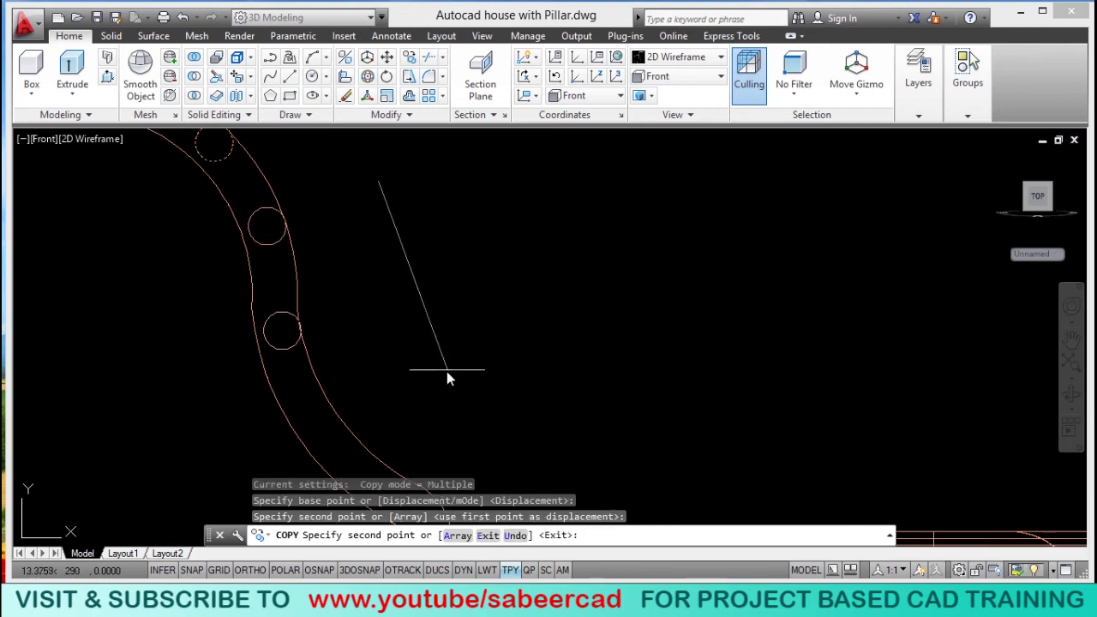
click(441, 311)
scroll(475, 381, down, 3)
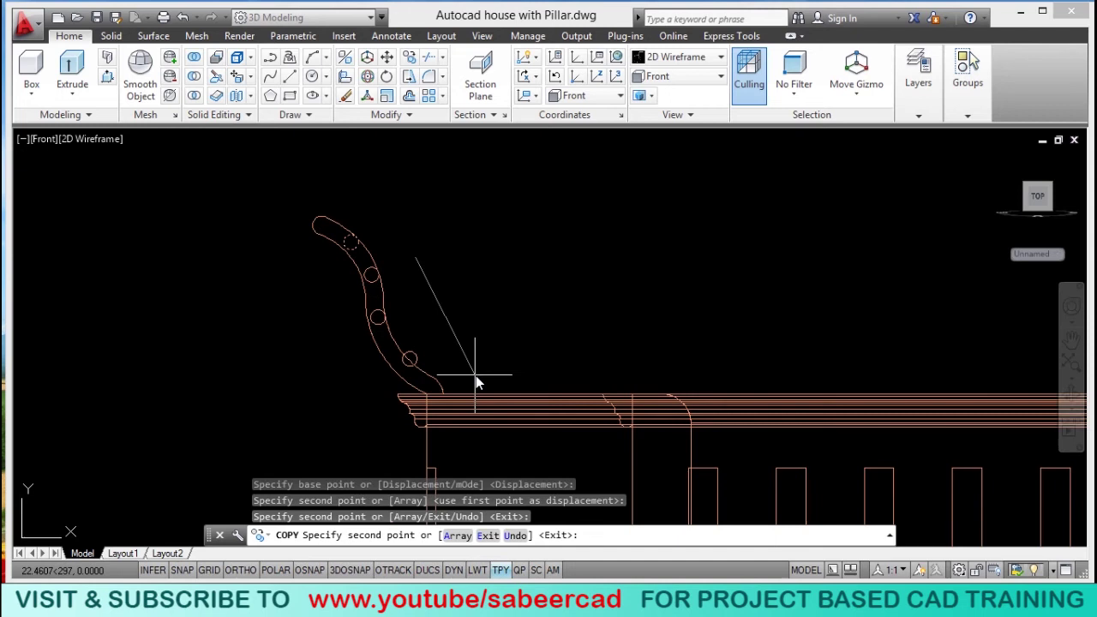
scroll(476, 376, up, 4)
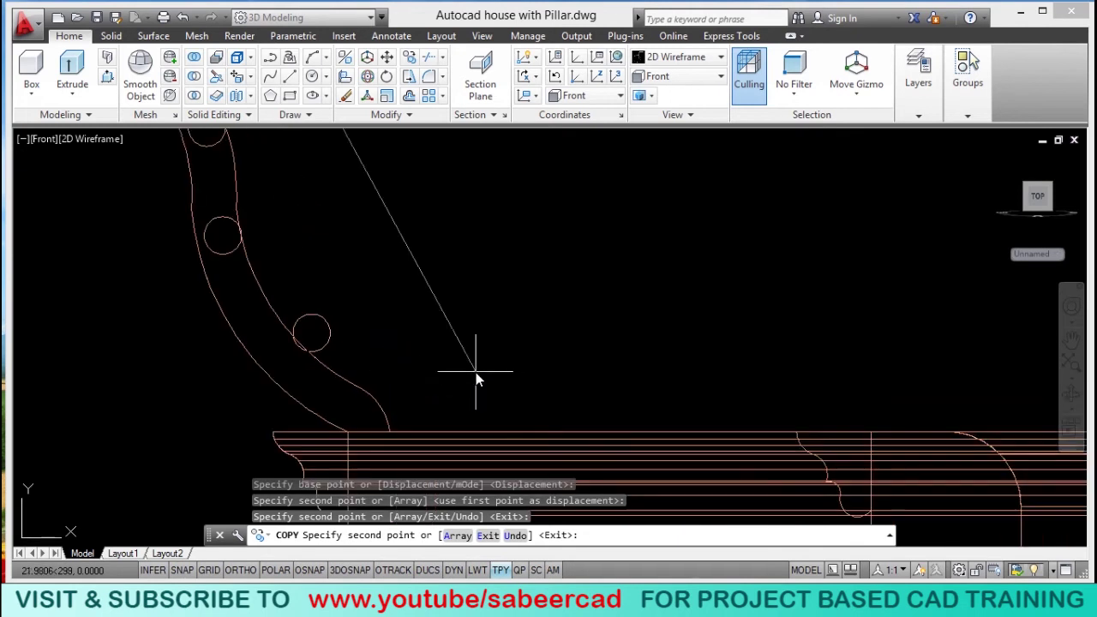
click(428, 372)
scroll(485, 436, up, 3)
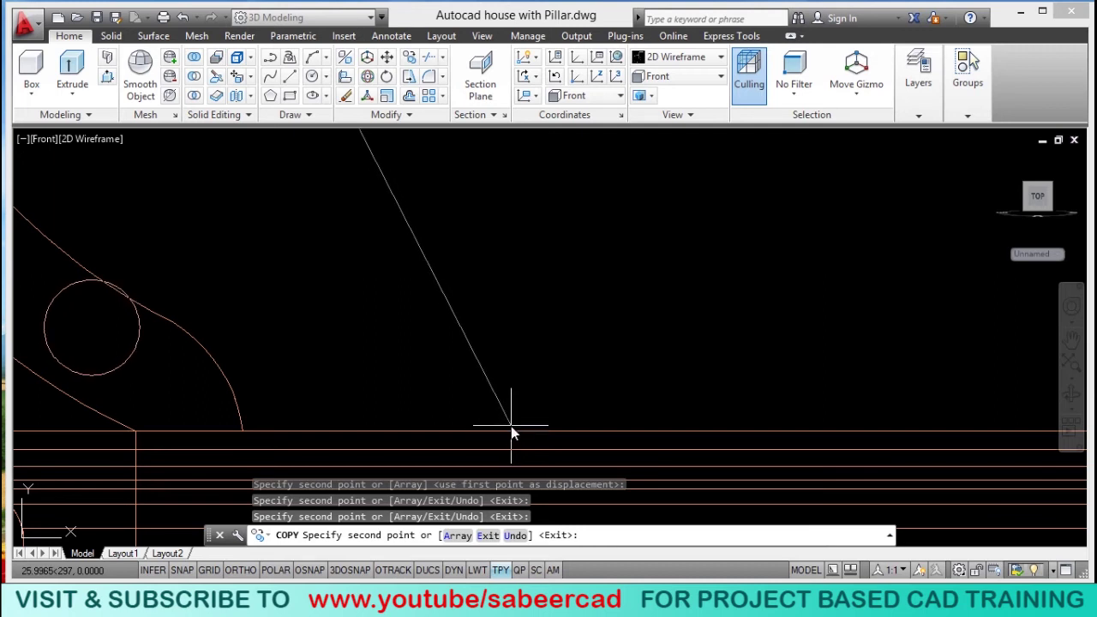
scroll(672, 385, down, 5)
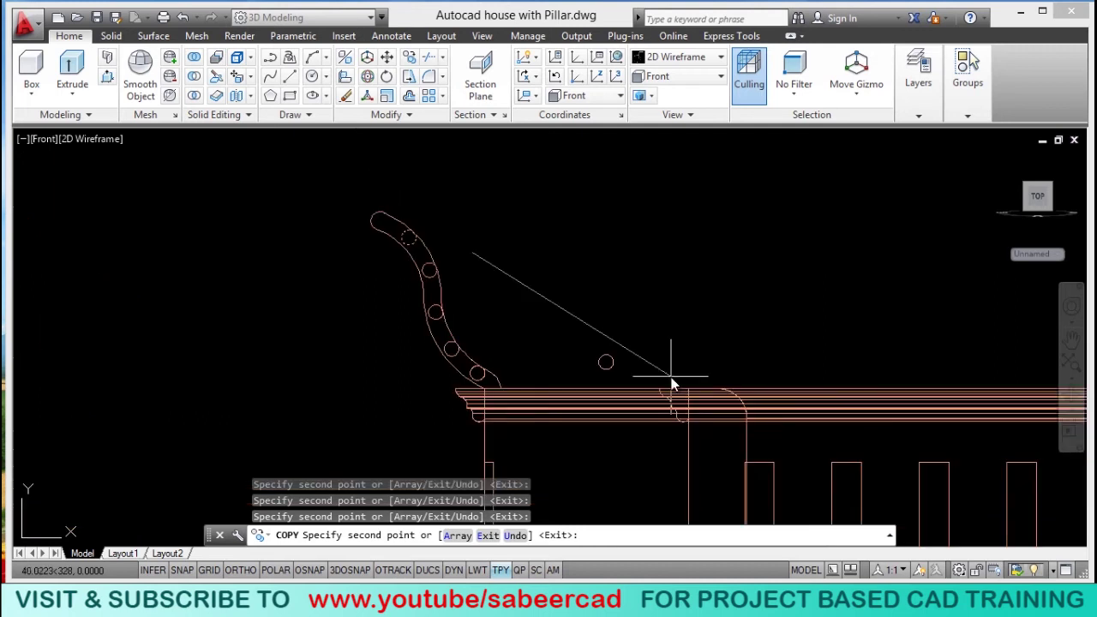
key(Escape)
scroll(478, 363, up, 4)
middle_drag(477, 363, 461, 390)
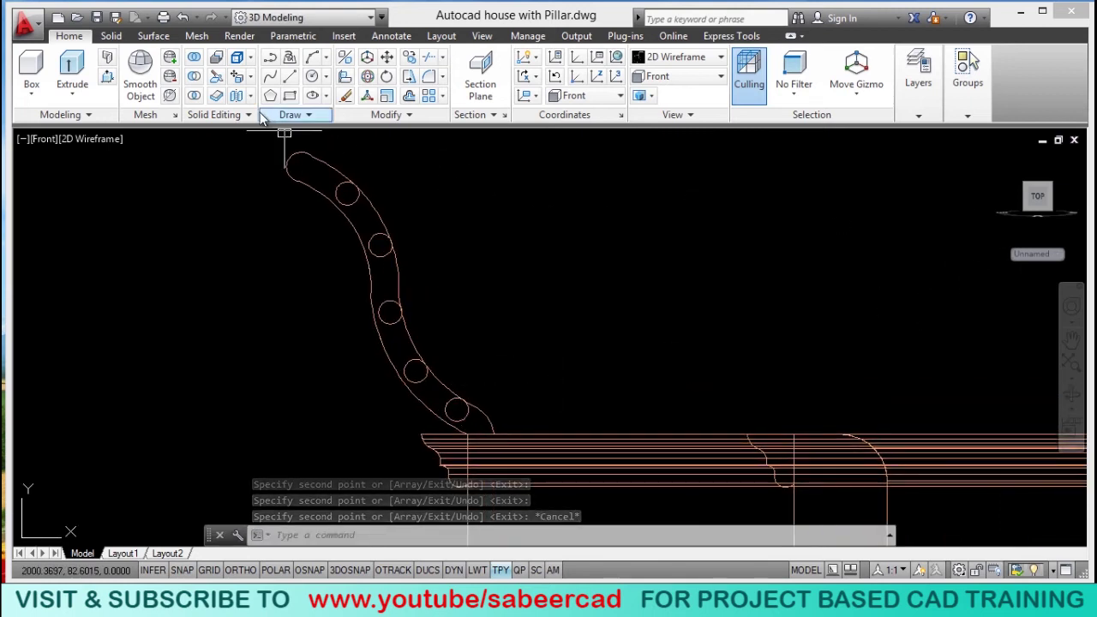
Switch to the SW Isometric view, framing the row of railing supports.
click(484, 36)
click(180, 92)
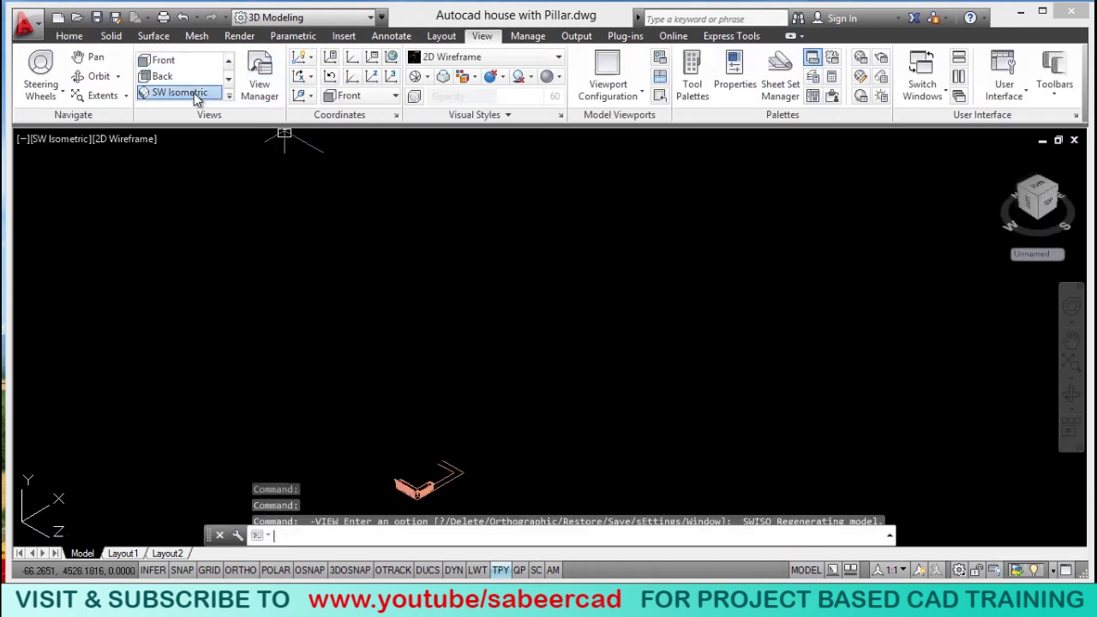
scroll(366, 269, down, 1)
scroll(411, 428, up, 8)
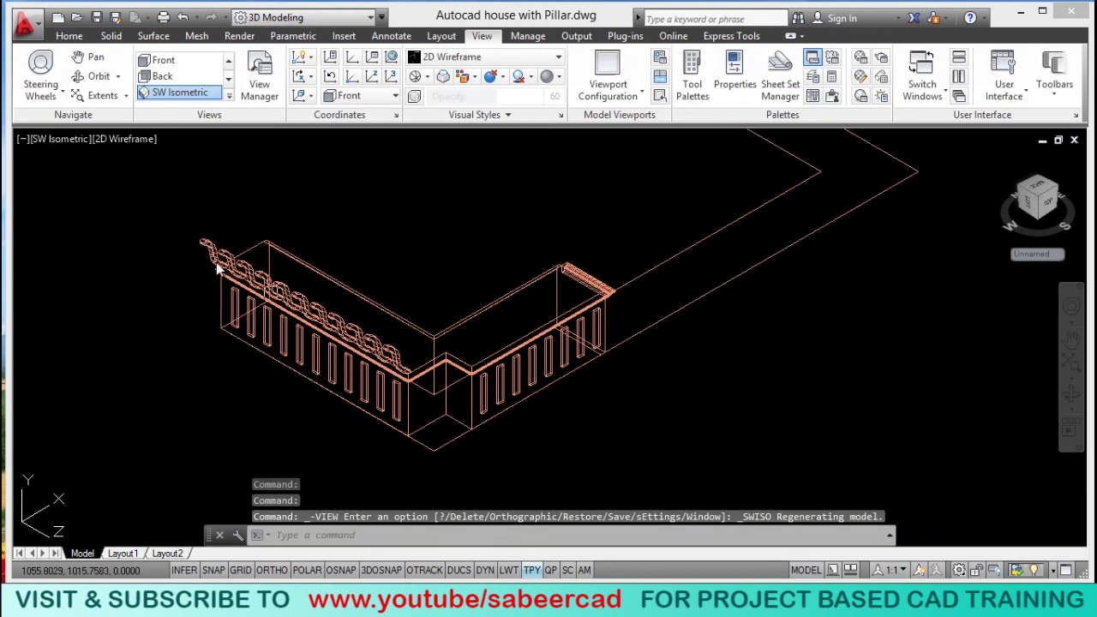
scroll(317, 274, up, 4)
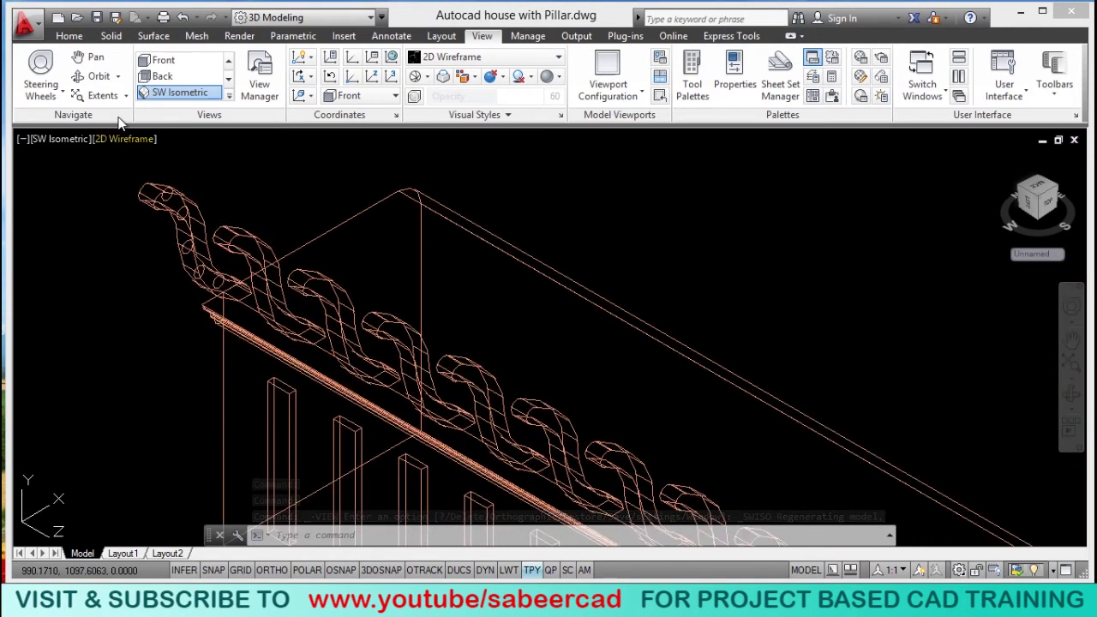
Extrude the five circles into rails through all the supports, with object snap on and the height ending at the last support's far endpoint.
click(65, 37)
click(72, 92)
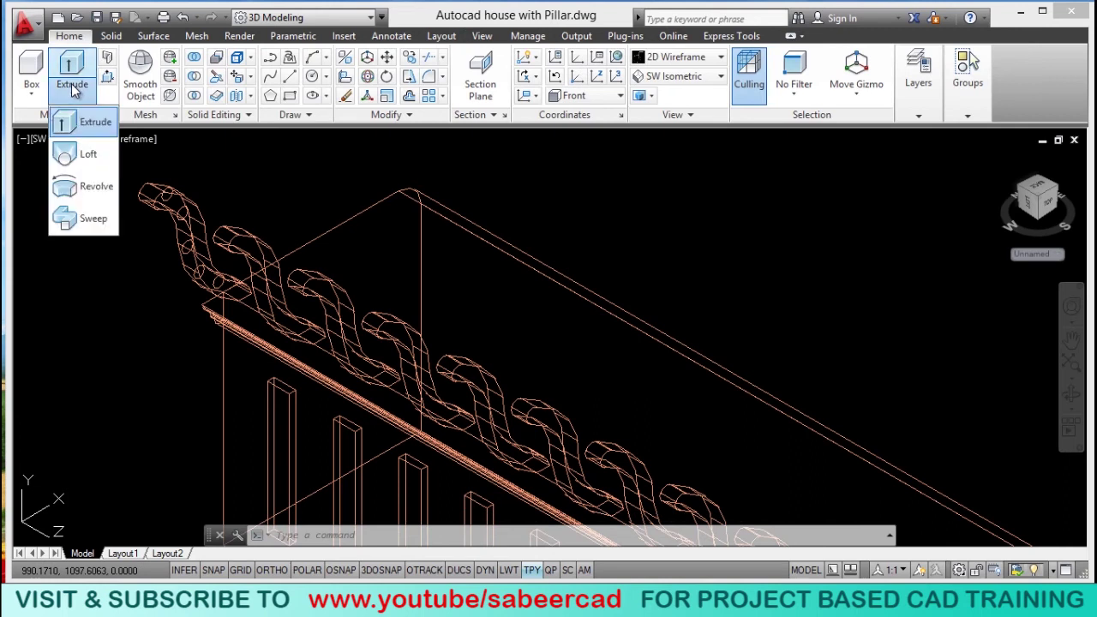
click(90, 122)
click(157, 164)
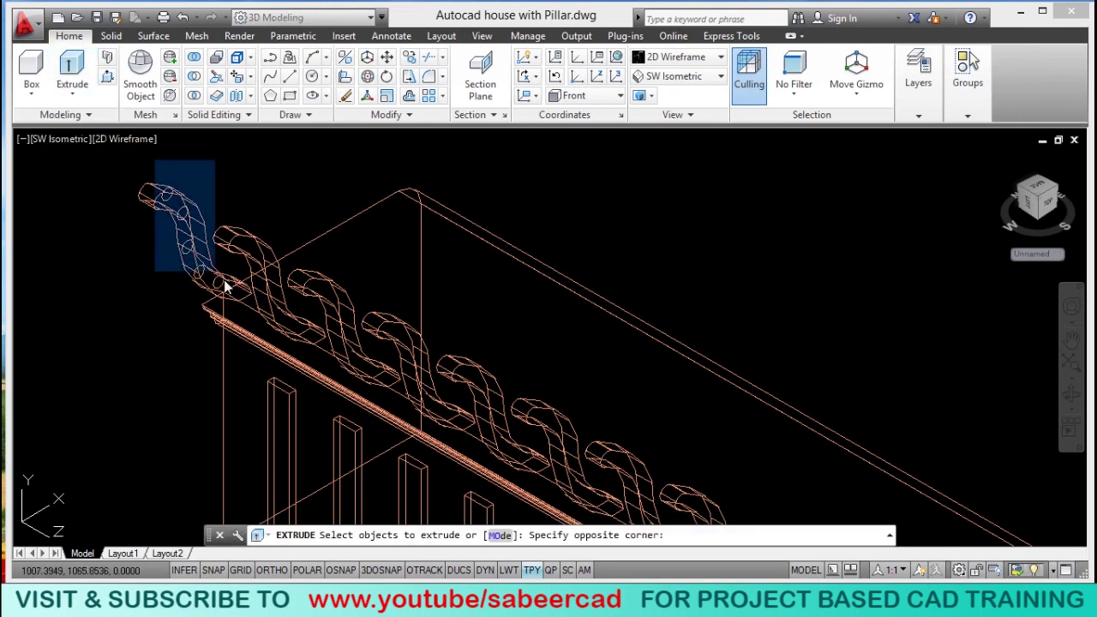
click(243, 298)
right_click(231, 280)
click(266, 289)
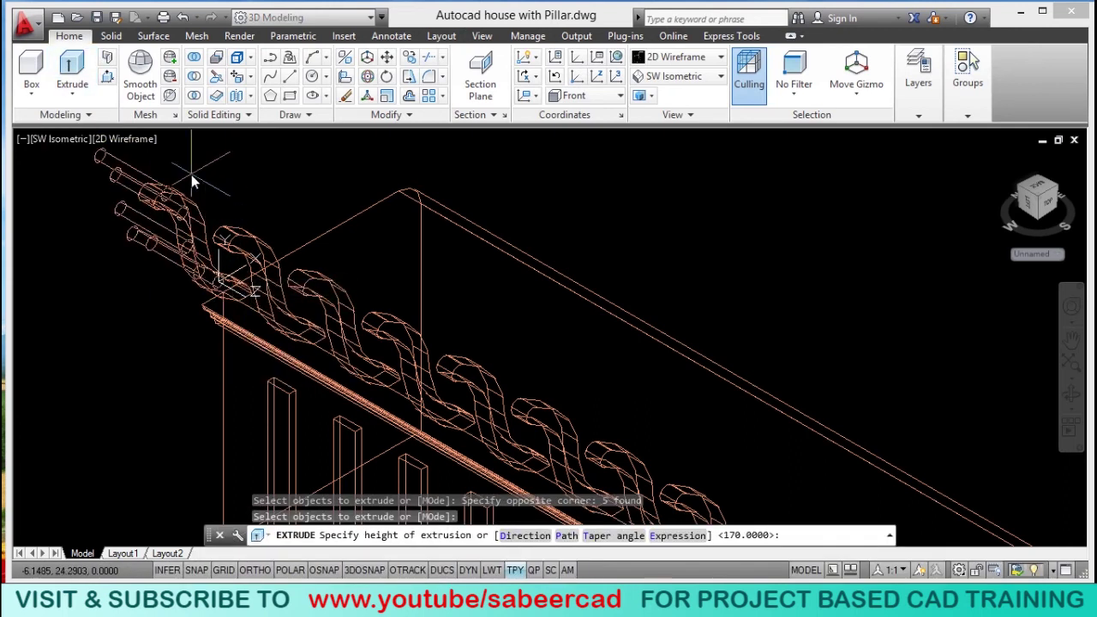
scroll(226, 140, down, 3)
scroll(535, 351, up, 4)
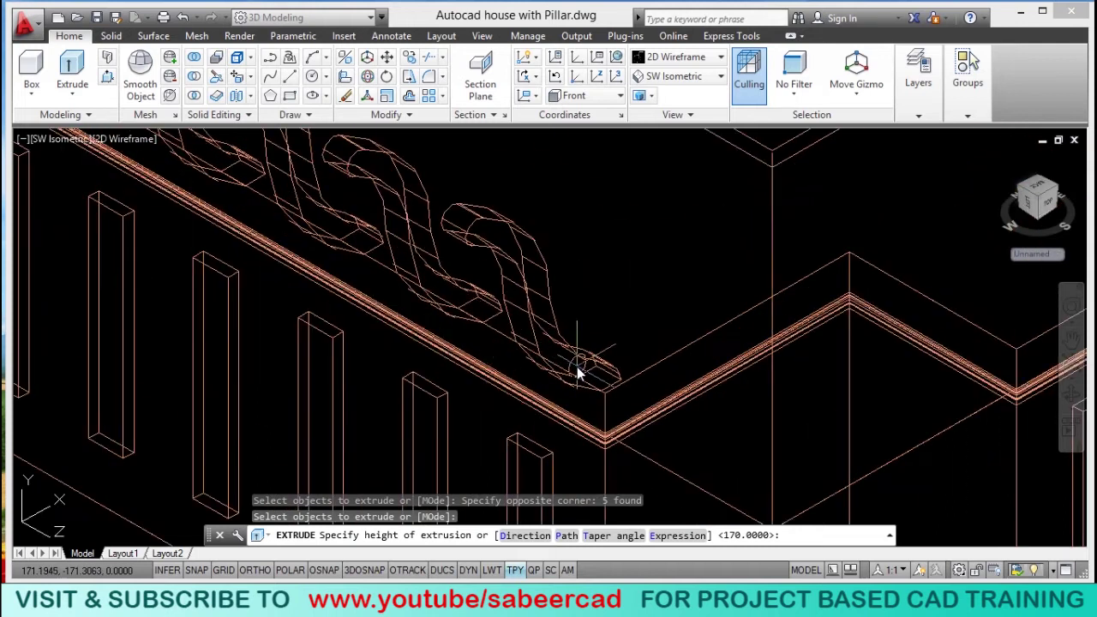
scroll(590, 380, up, 2)
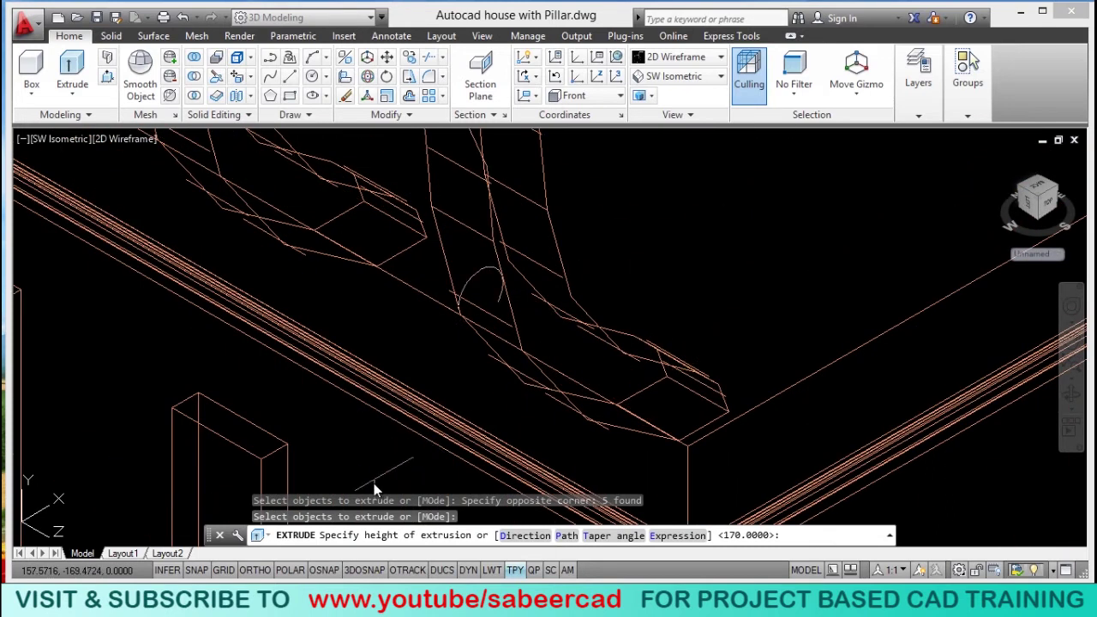
click(324, 570)
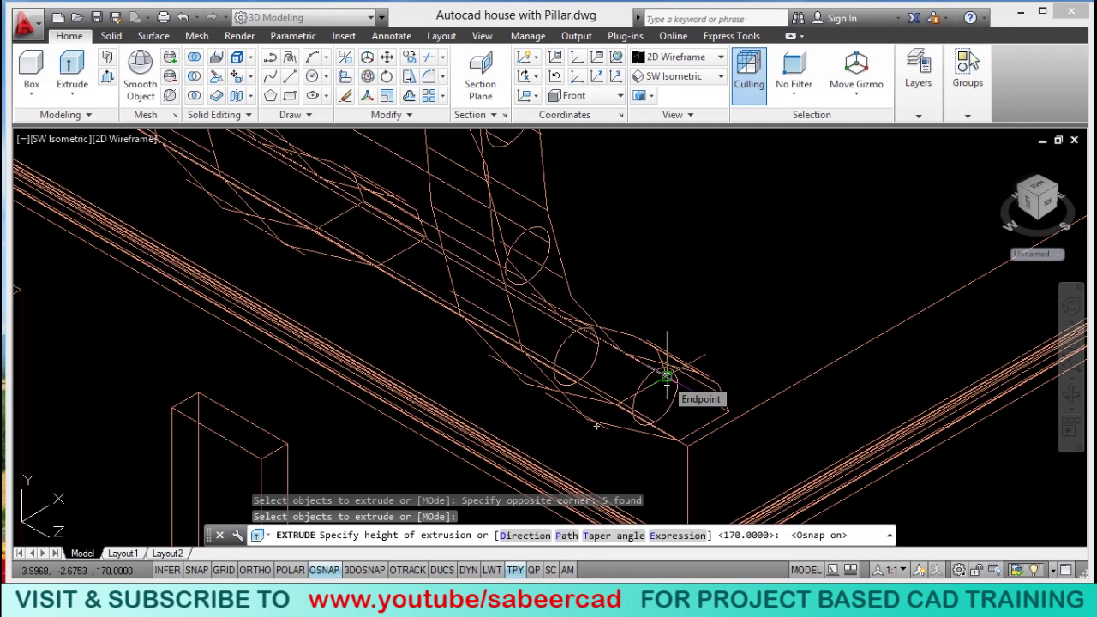
click(664, 375)
scroll(583, 428, down, 4)
scroll(527, 370, down, 5)
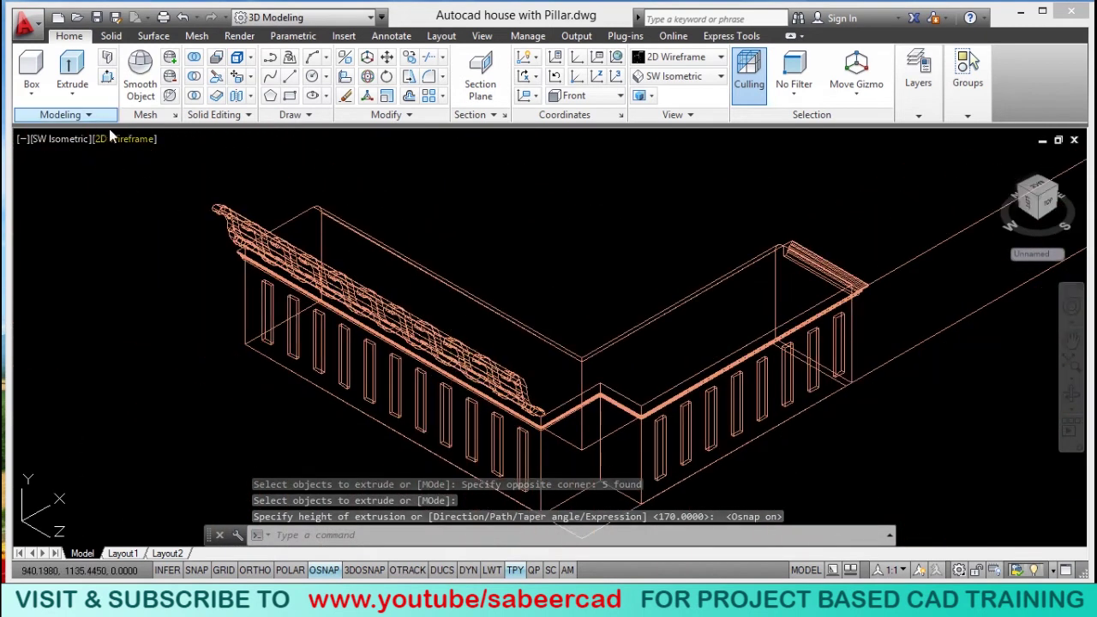
Apply the Realistic visual style and orbit the model to inspect the railing and its rails from the seat side.
click(123, 138)
click(170, 236)
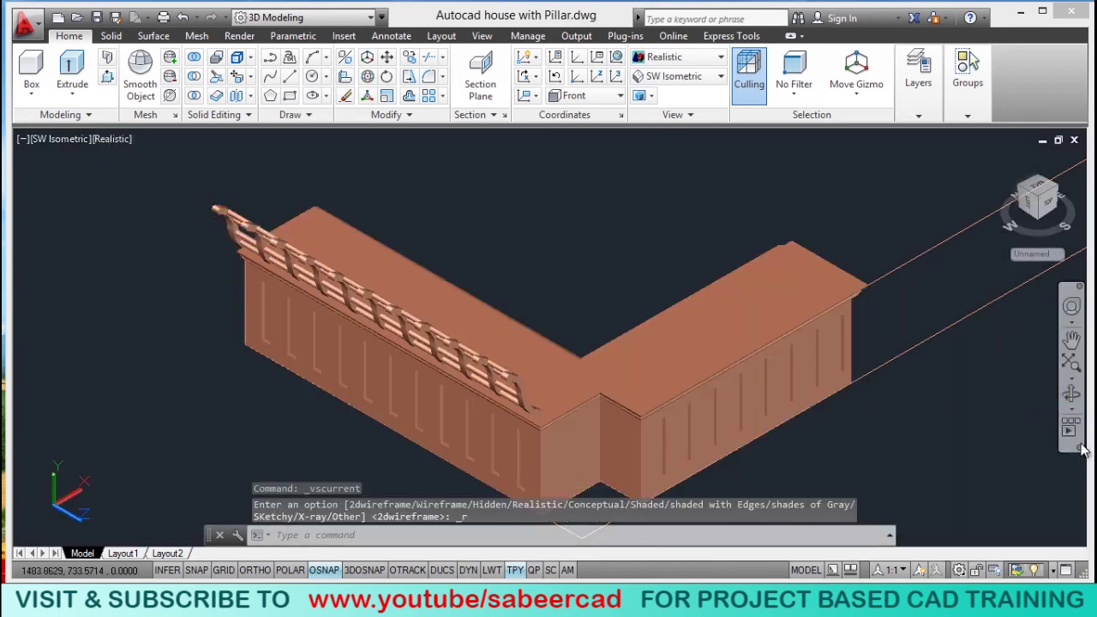
click(1071, 391)
drag(517, 369, 211, 297)
scroll(219, 295, up, 3)
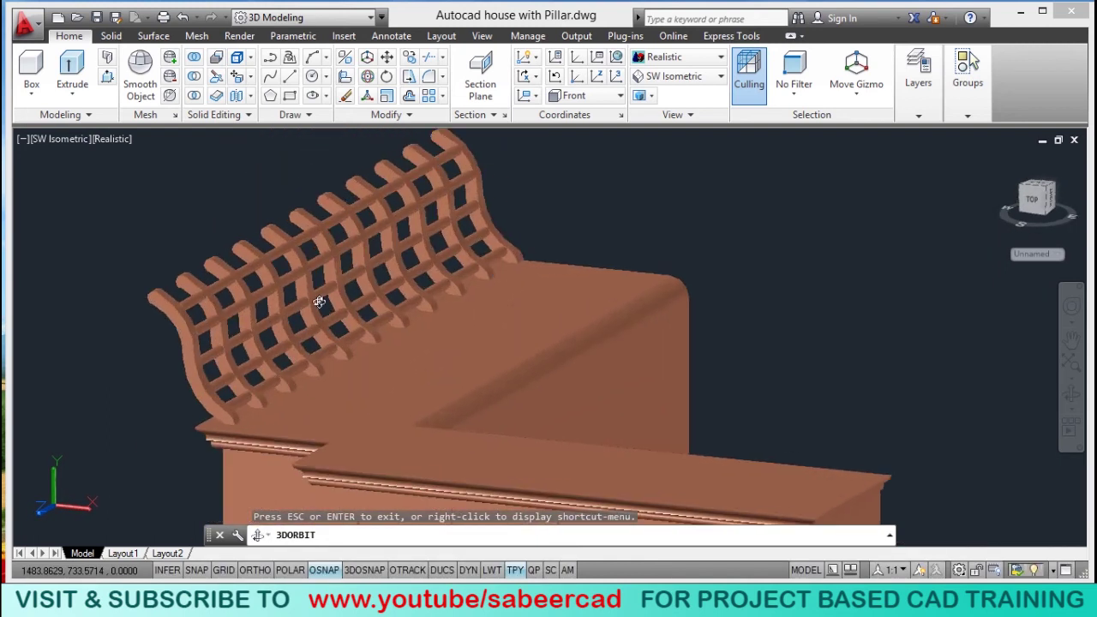
scroll(318, 302, up, 2)
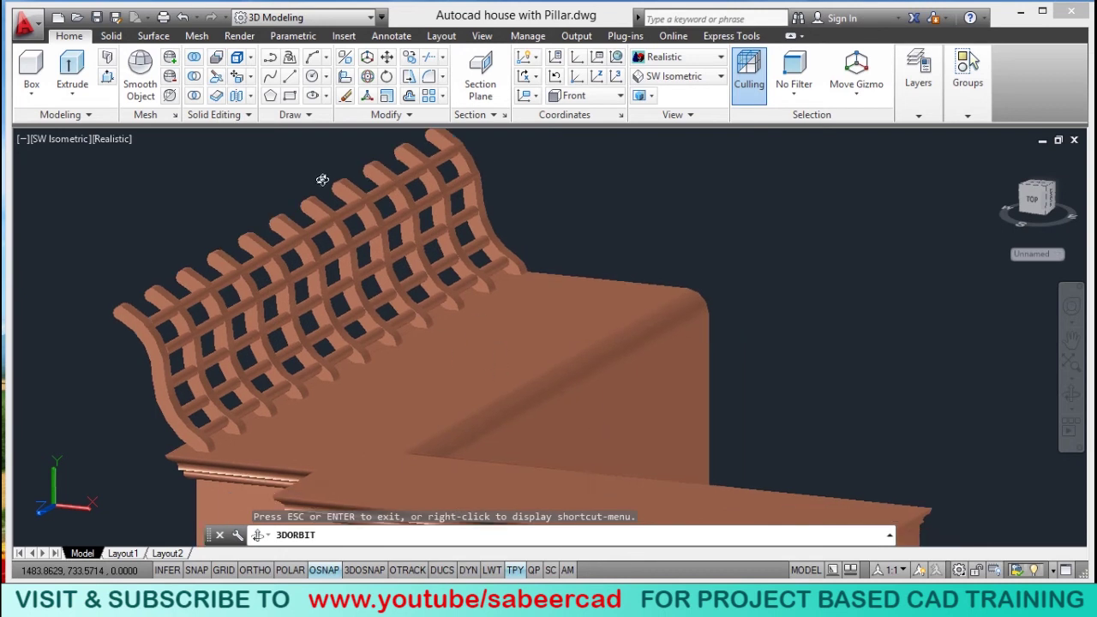
Orbit around the shaded seat to inspect the railing from the outer side and from above, leaving orbit mode at the end.
mouse_move(416, 418)
mouse_down()
mouse_move(429, 399)
mouse_move(480, 404)
mouse_move(426, 408)
mouse_up()
middle_drag(427, 408, 429, 378)
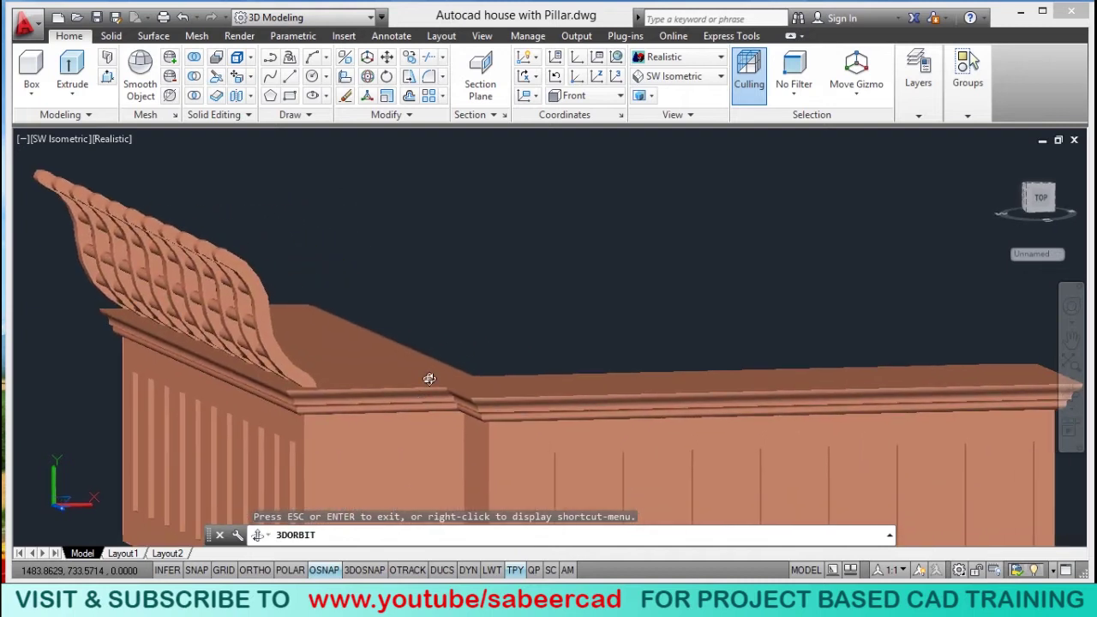
middle_drag(444, 247, 451, 250)
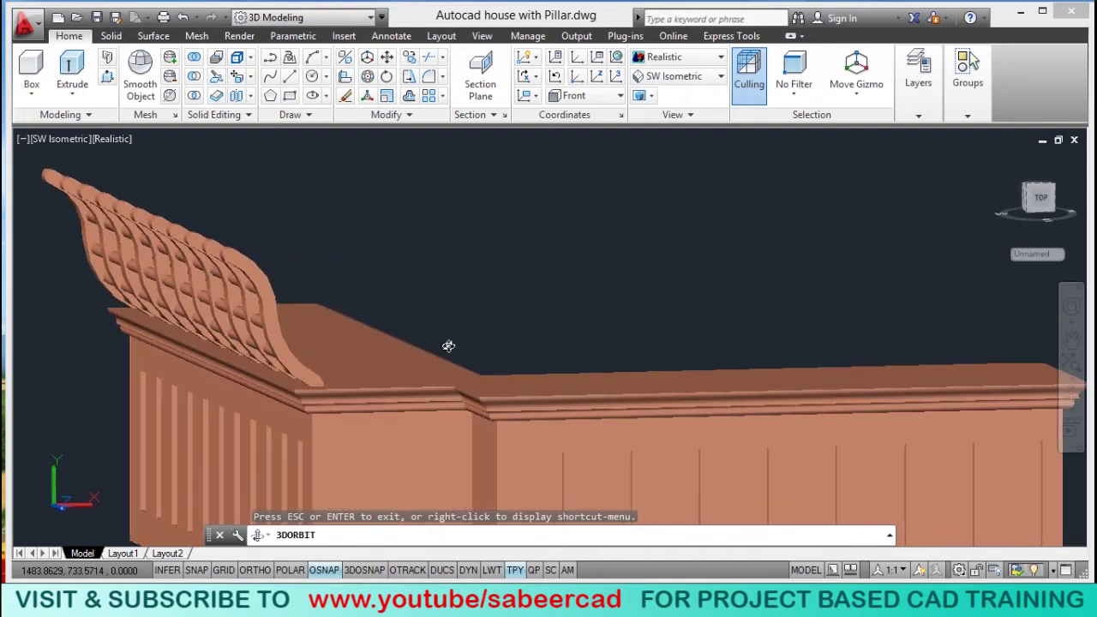
drag(448, 345, 437, 373)
drag(456, 281, 454, 280)
right_click(454, 279)
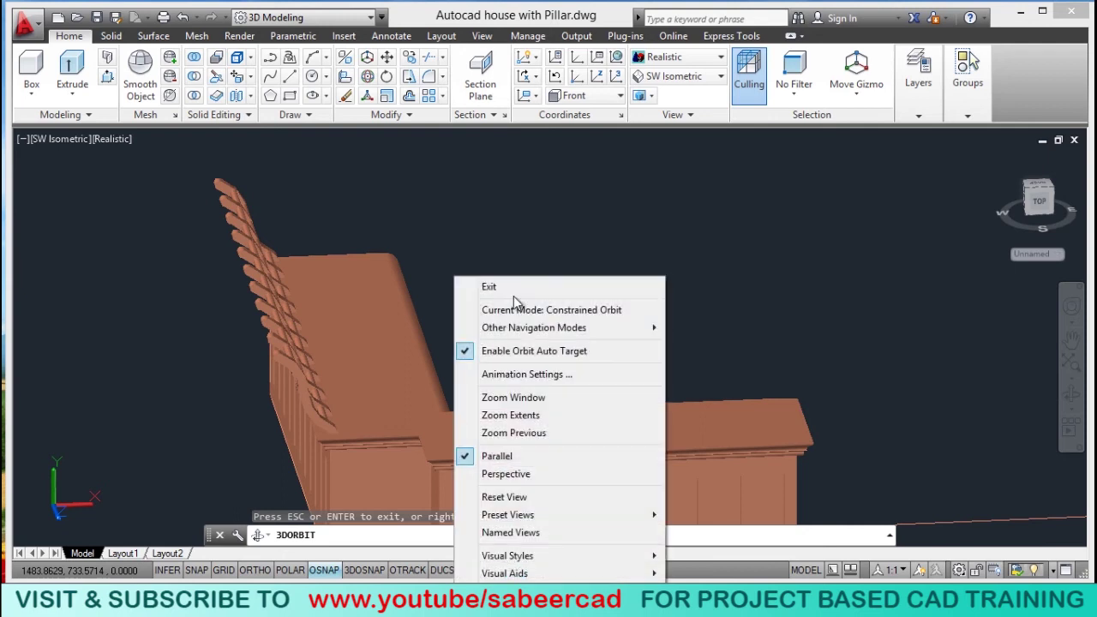
click(490, 286)
Set the visual style to 2D Wireframe and switch to the Top view, framing the L-shaped seat.
click(110, 139)
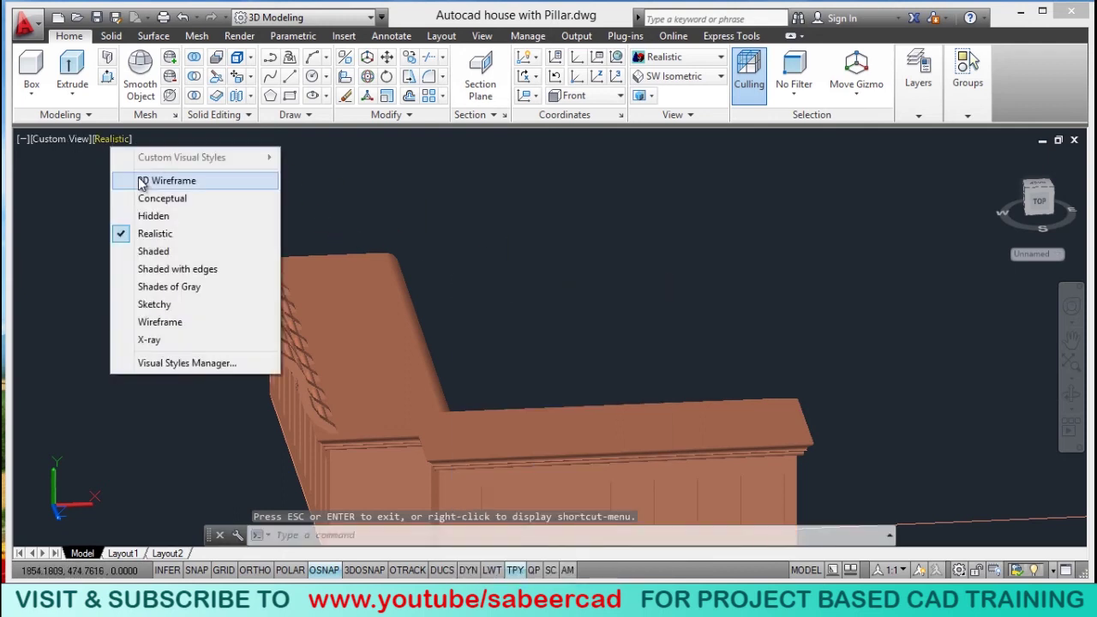
click(146, 178)
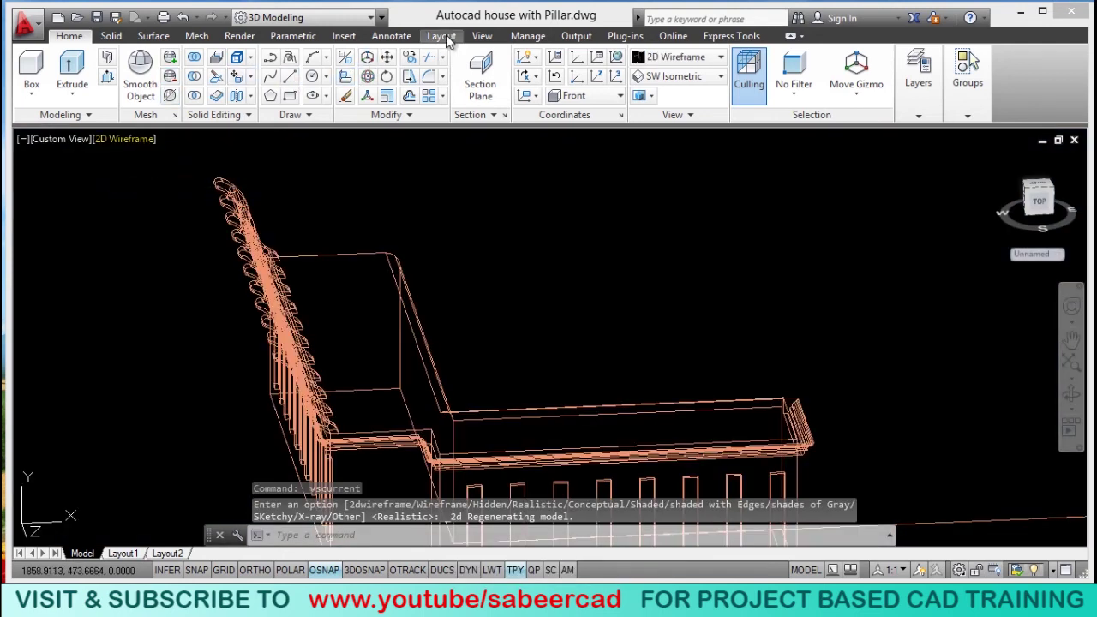
click(480, 36)
click(229, 63)
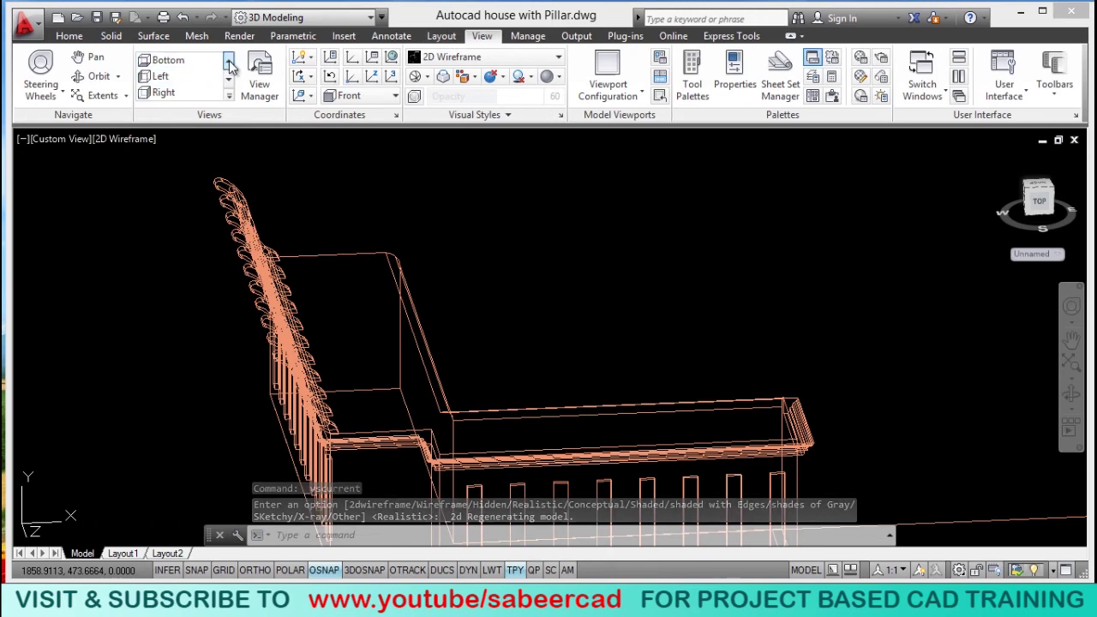
click(229, 61)
click(167, 60)
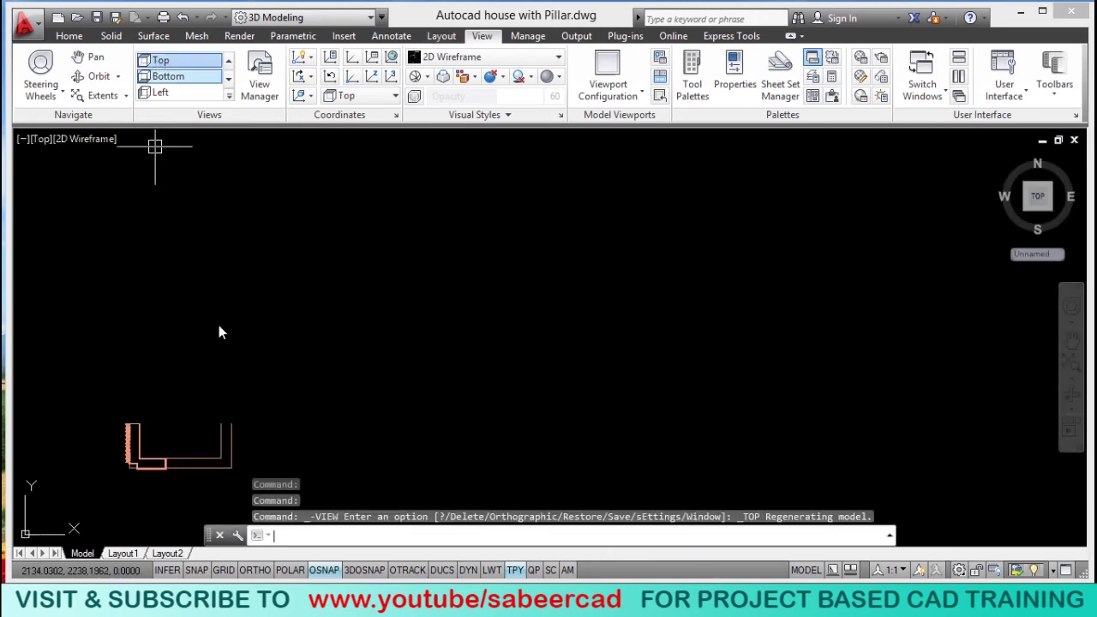
scroll(172, 340, up, 6)
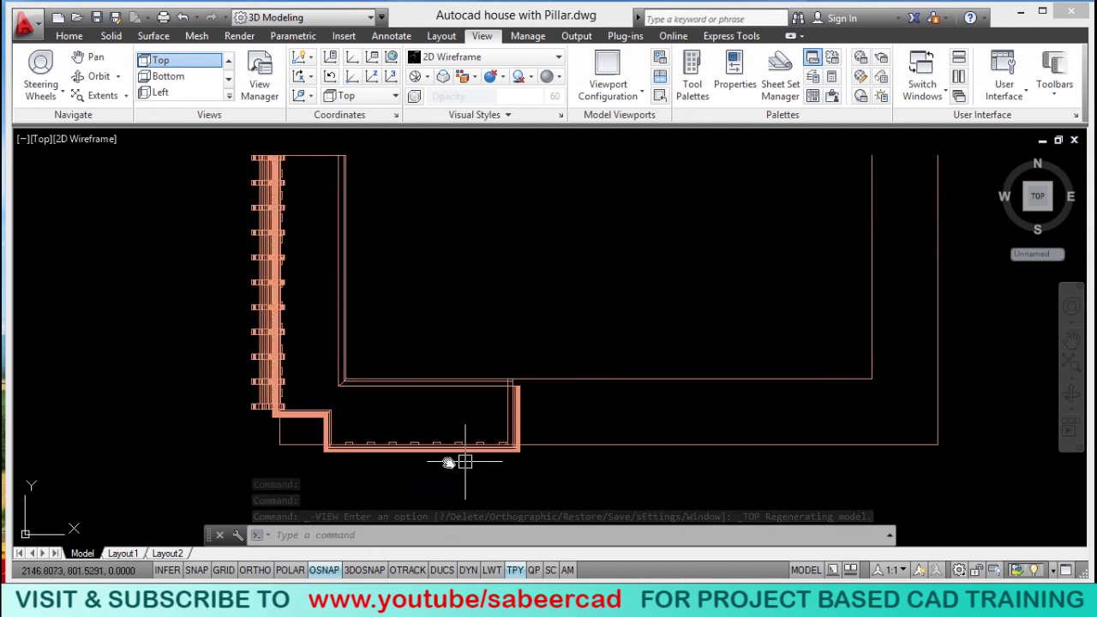
Mirror the railing supports and rails about the diagonal through the seat's inner corner, keeping the source objects.
click(69, 36)
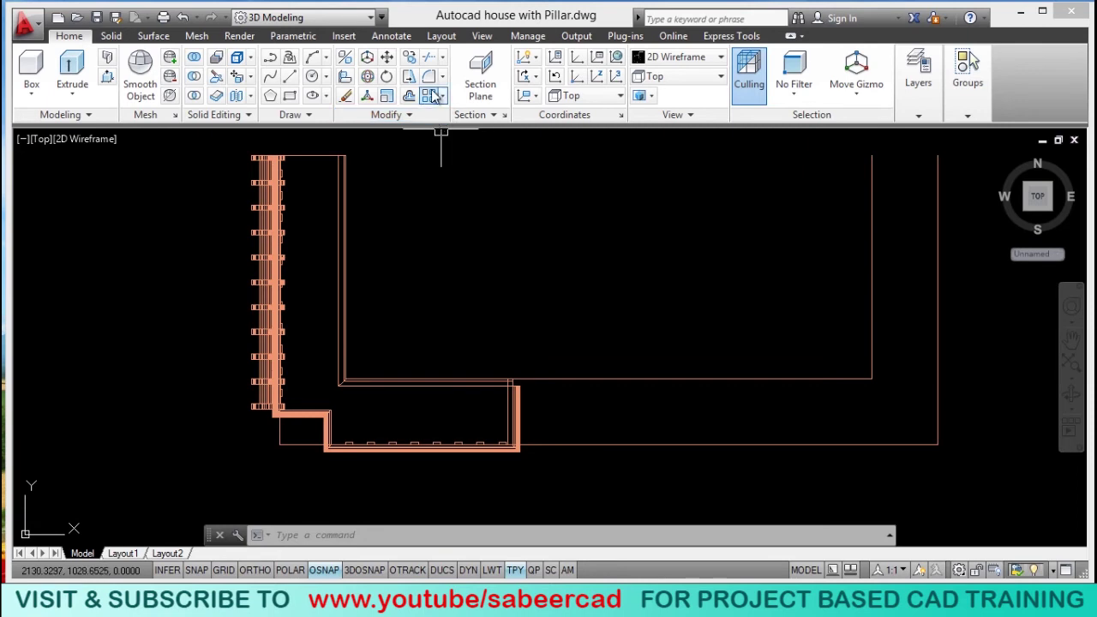
click(410, 116)
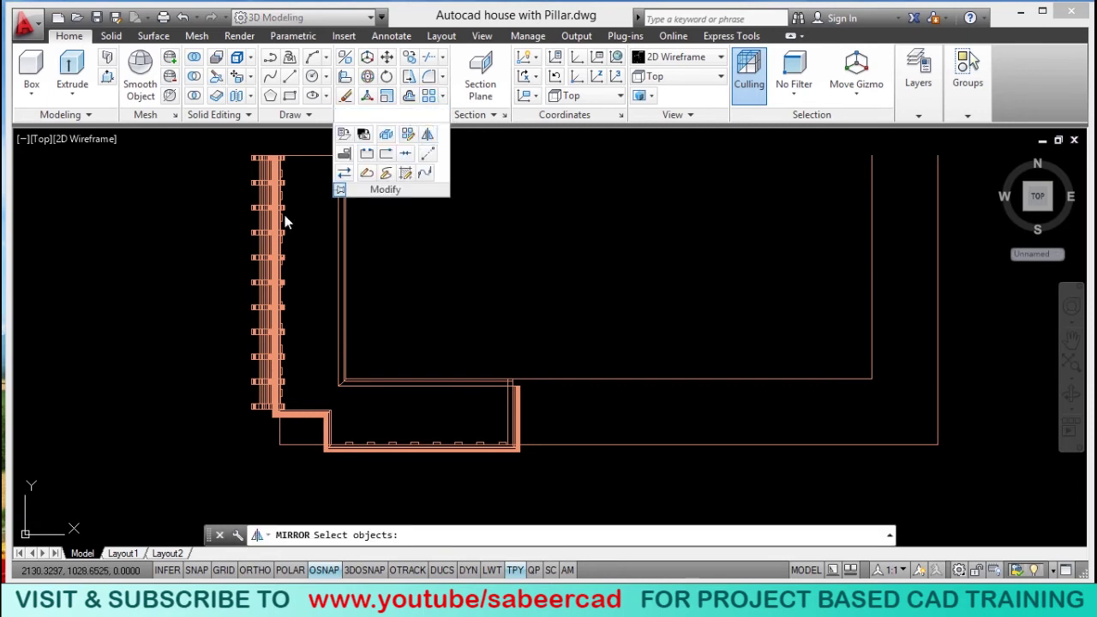
click(212, 147)
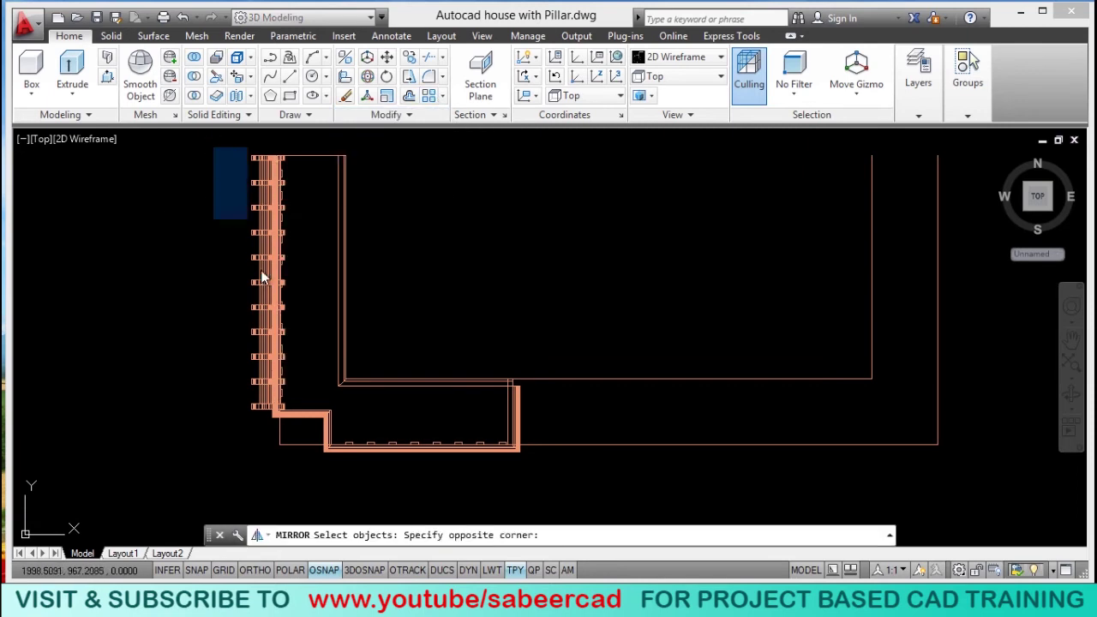
click(300, 438)
key(Return)
scroll(334, 385, up, 5)
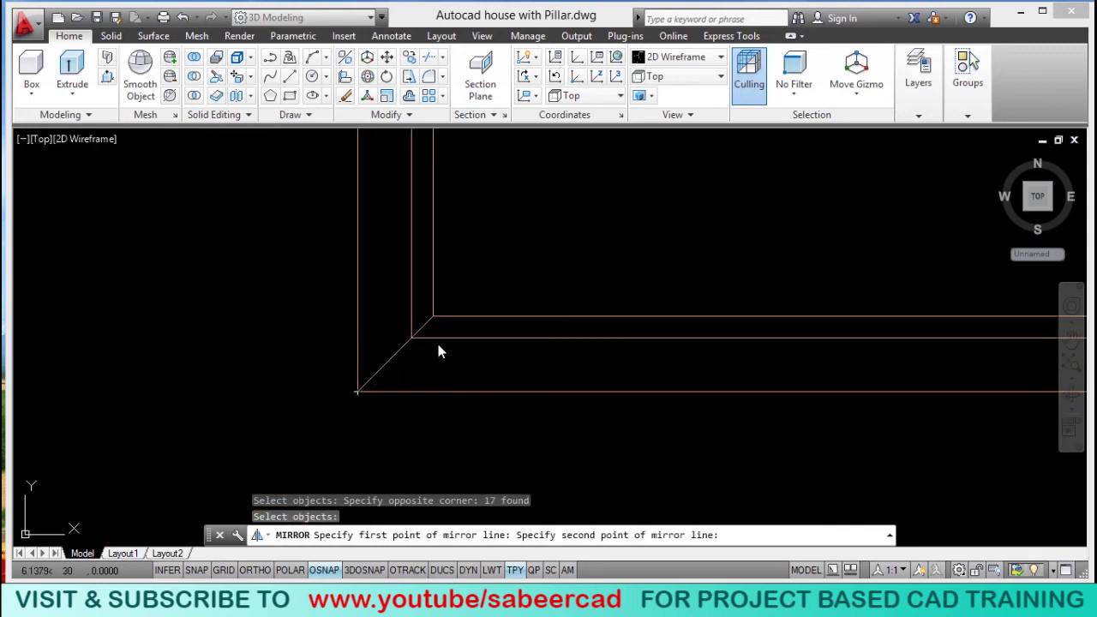
click(433, 318)
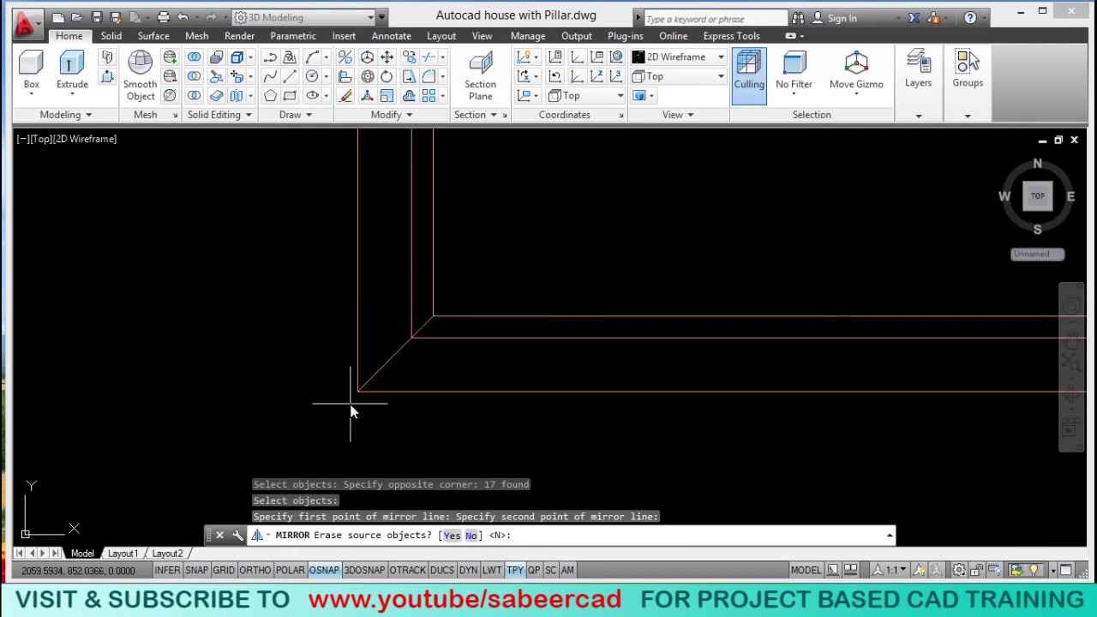
scroll(324, 347, down, 3)
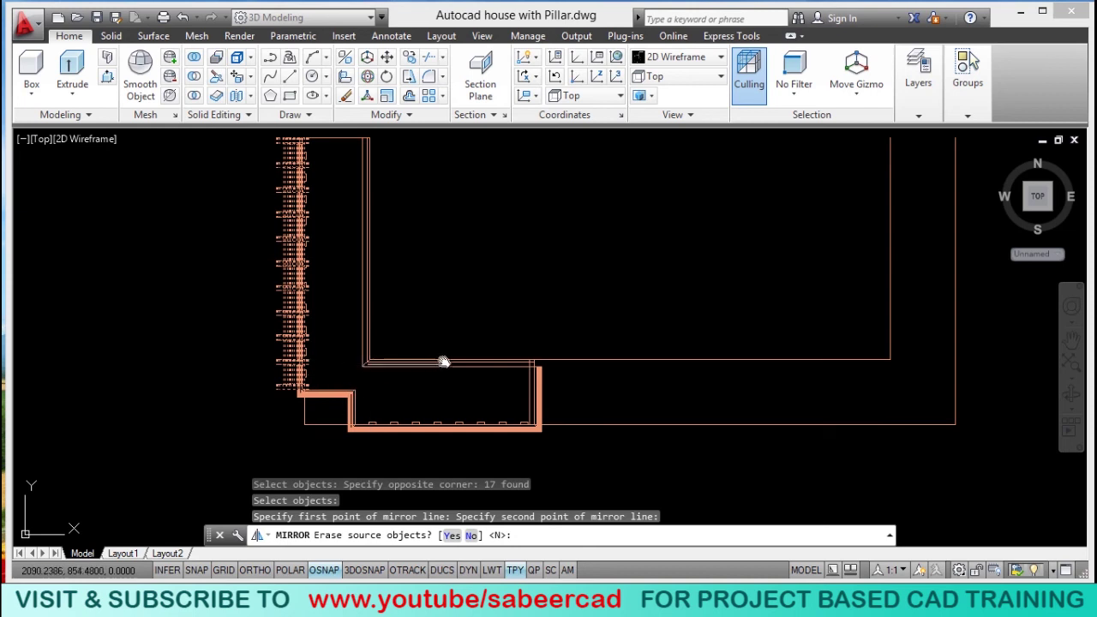
key(Return)
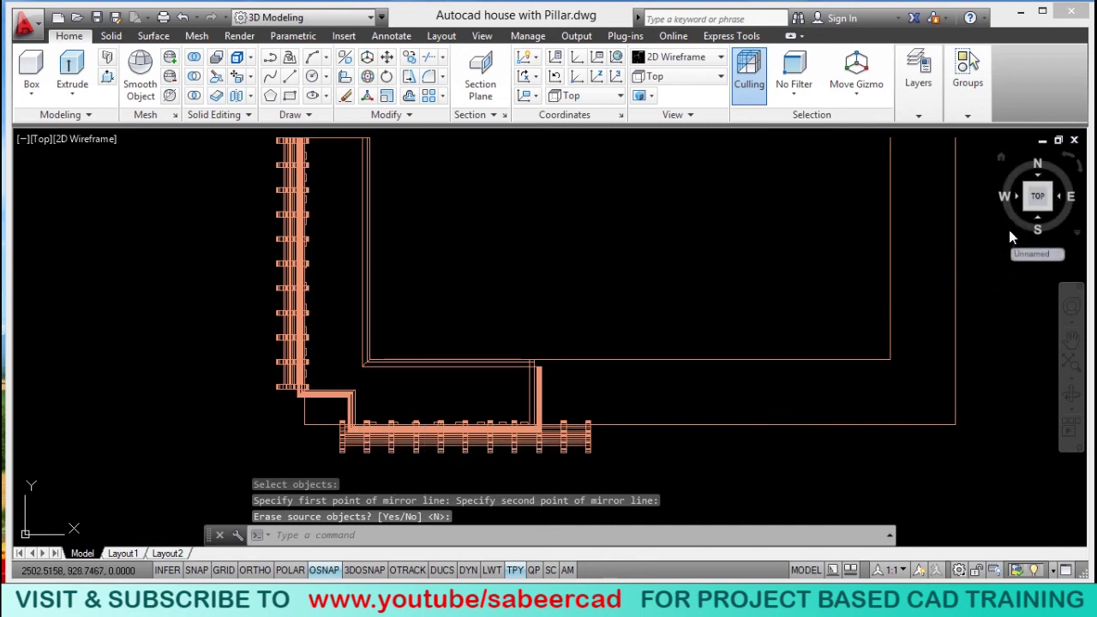
From the SW Isometric view, move the mirrored railing by its end support's bottom endpoint onto the front seat block's top corner.
click(1028, 208)
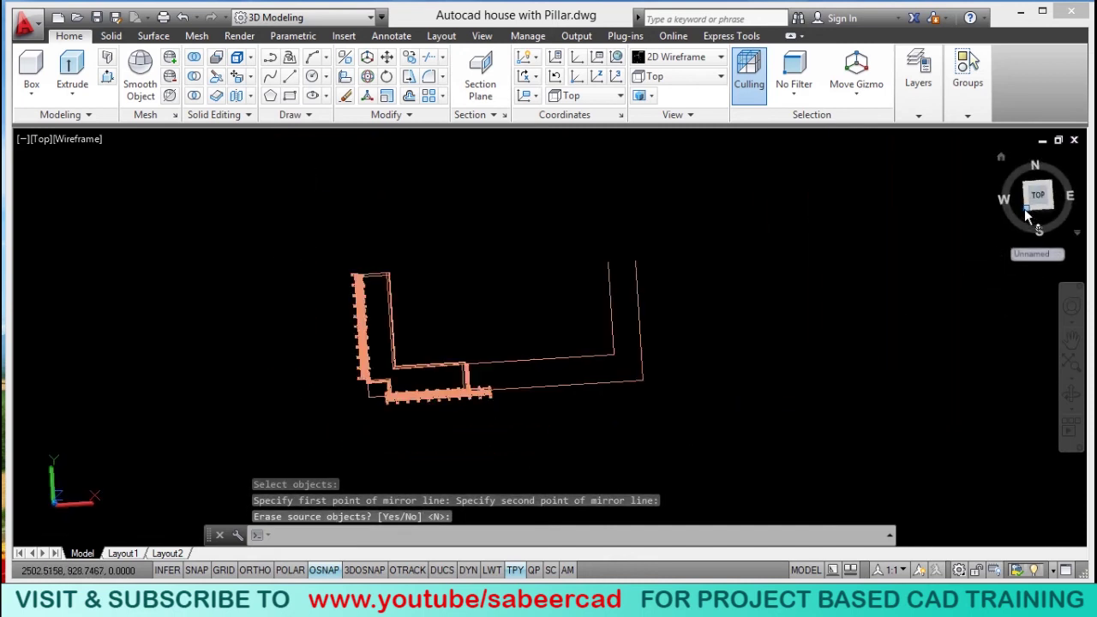
scroll(481, 452, up, 10)
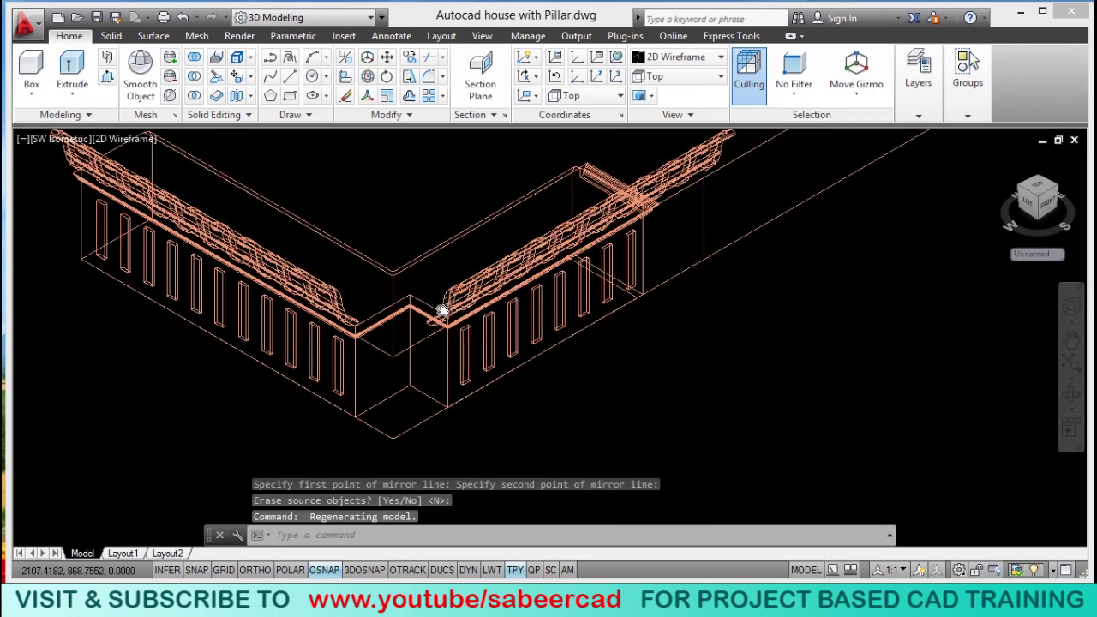
scroll(342, 463, down, 3)
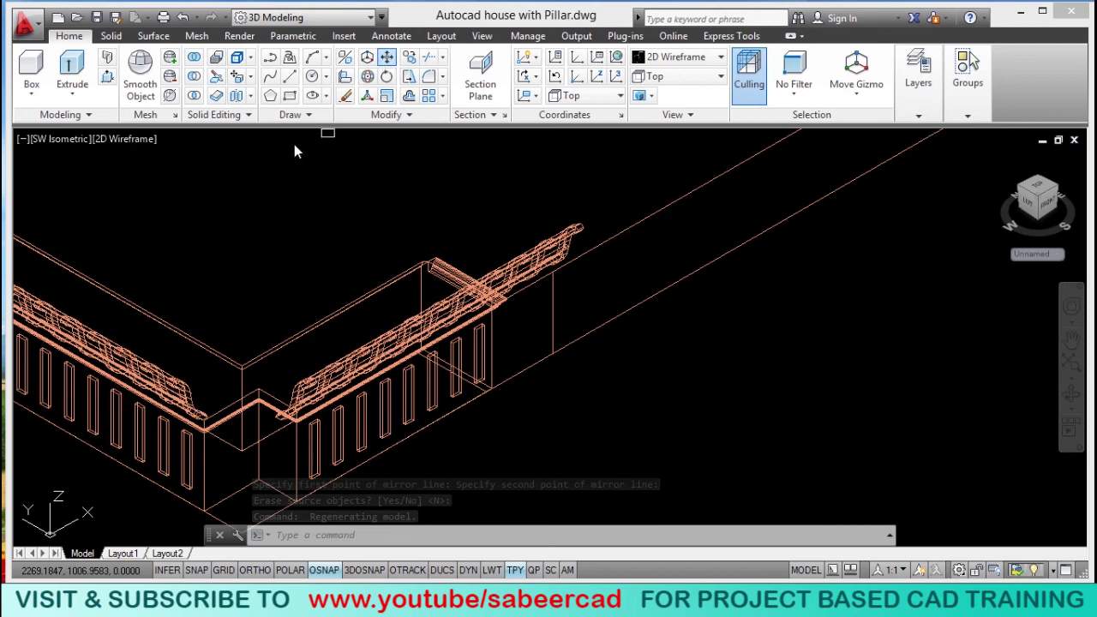
click(247, 154)
click(623, 451)
key(Return)
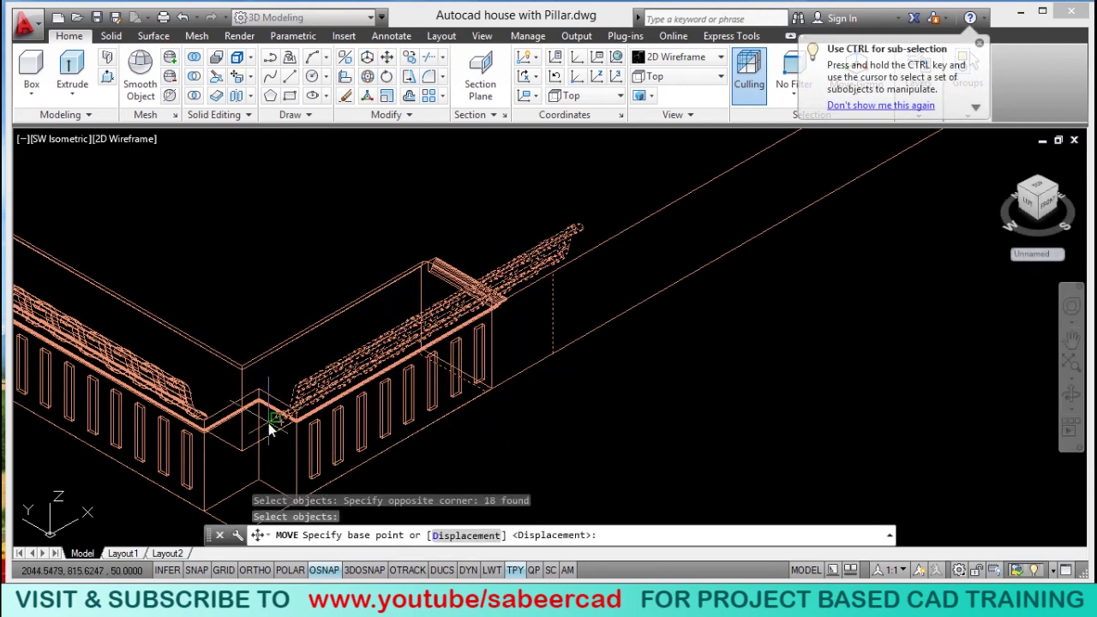
scroll(271, 429, up, 4)
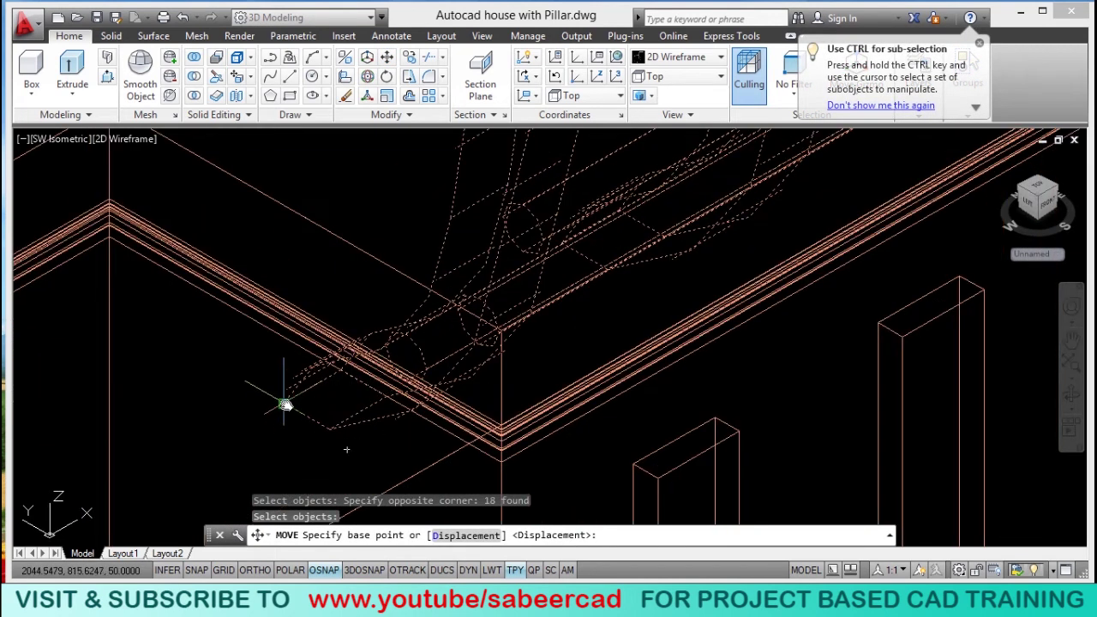
click(285, 404)
scroll(343, 441, up, 5)
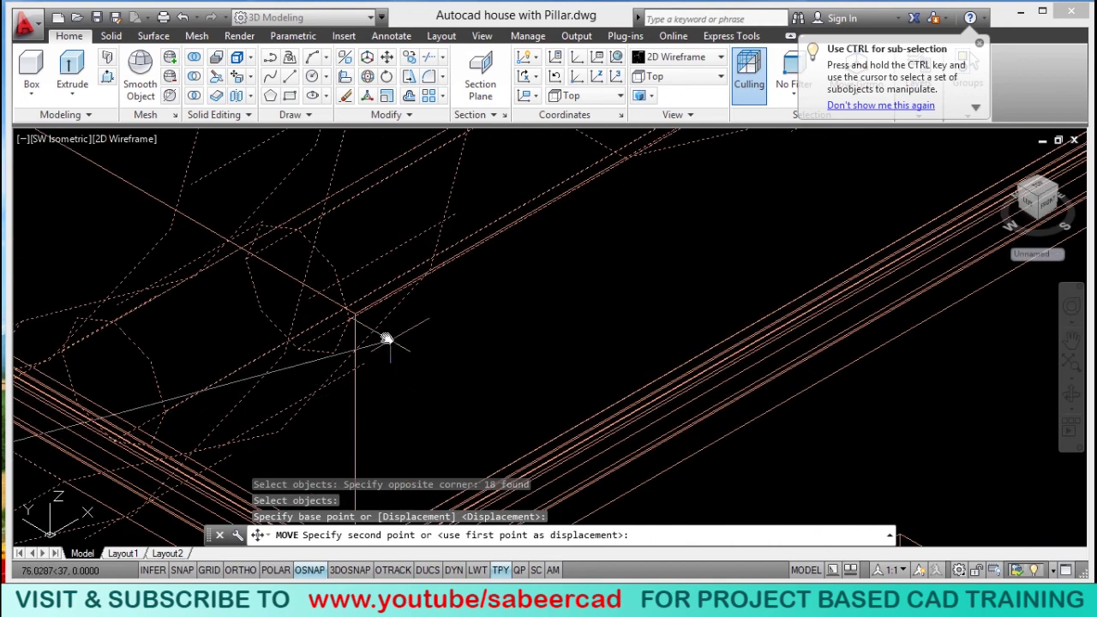
click(355, 315)
scroll(346, 341, down, 4)
scroll(346, 342, down, 4)
scroll(433, 283, up, 2)
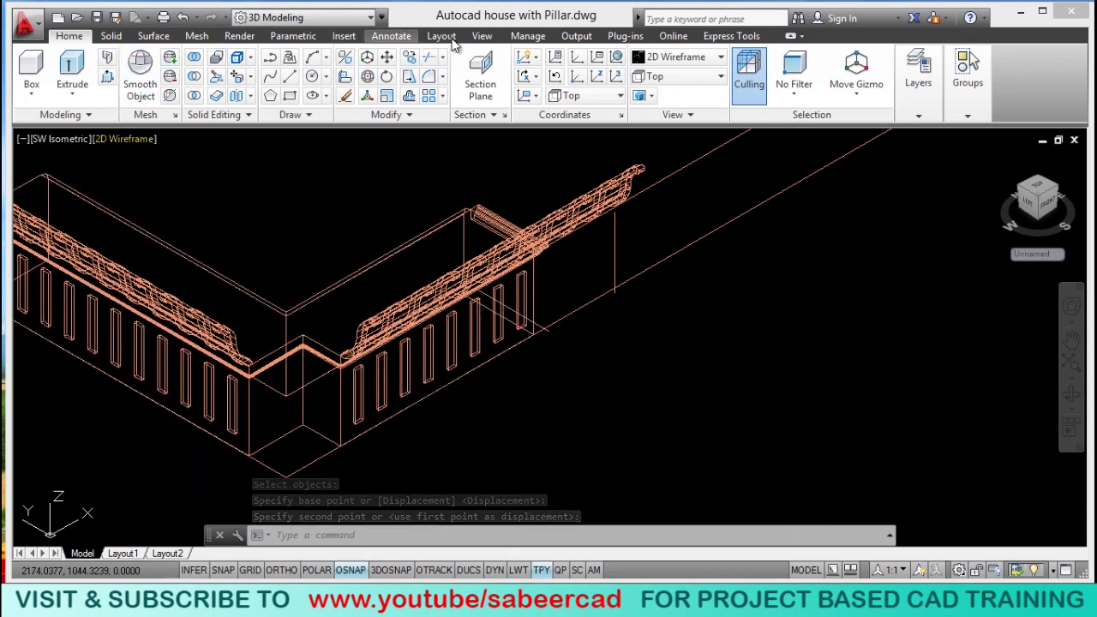
In the Front view, delete the three mirrored supports that stand beyond the end of the seat.
click(483, 36)
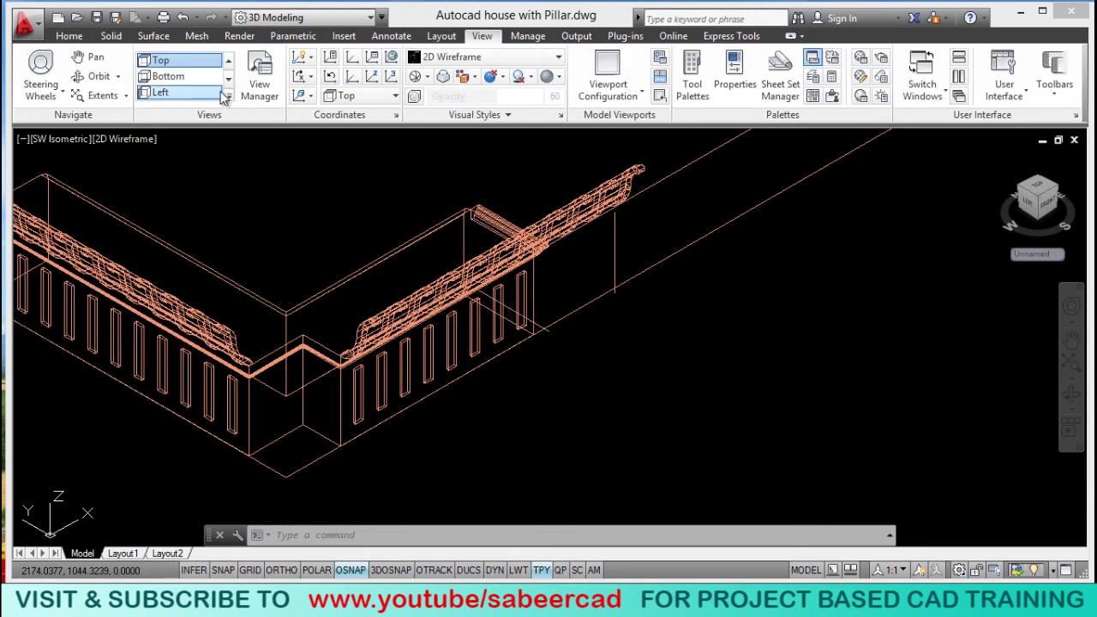
click(228, 77)
click(171, 77)
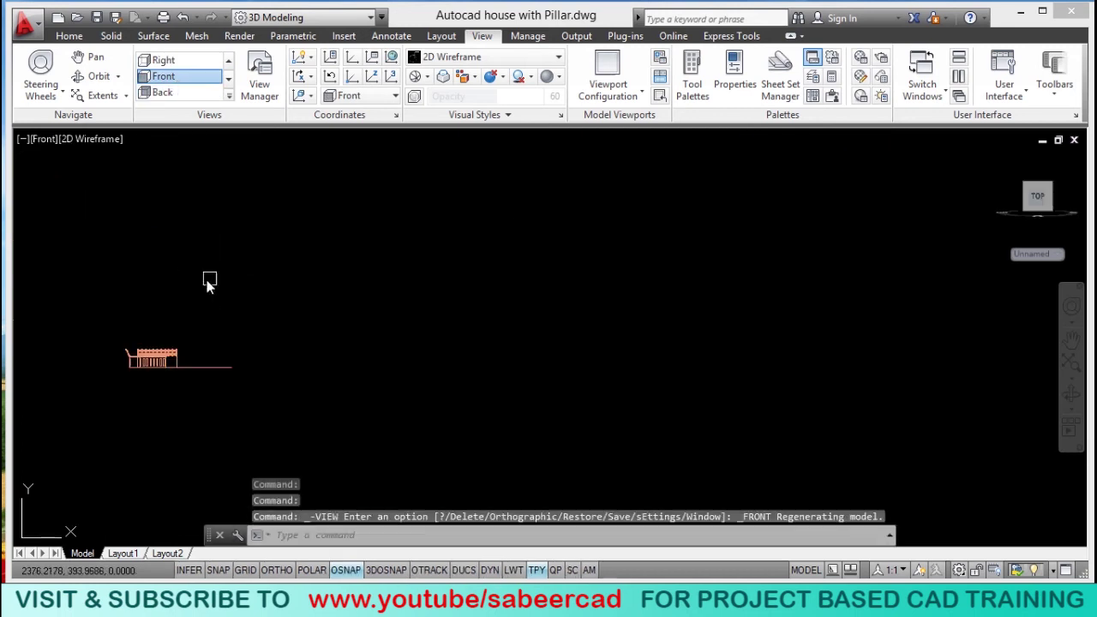
scroll(209, 283, up, 10)
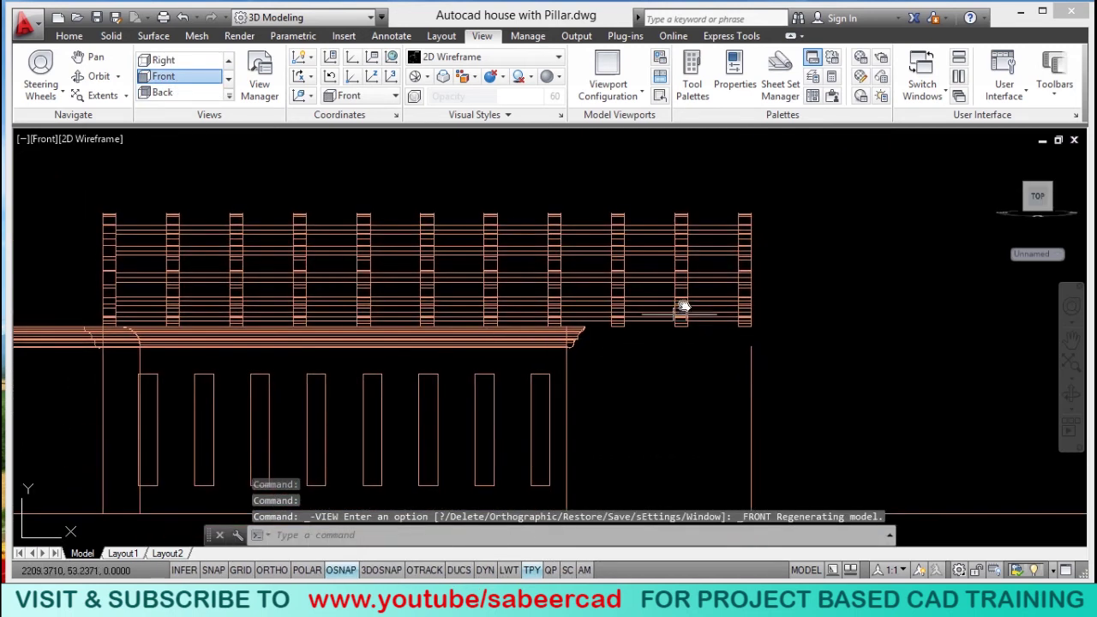
click(608, 183)
click(820, 343)
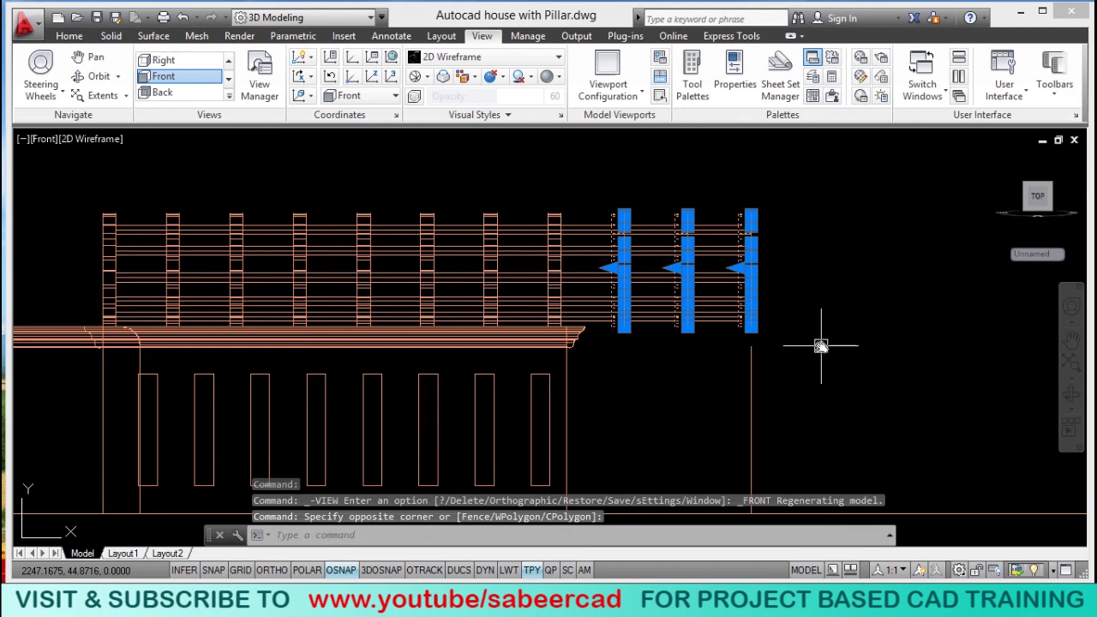
key(Delete)
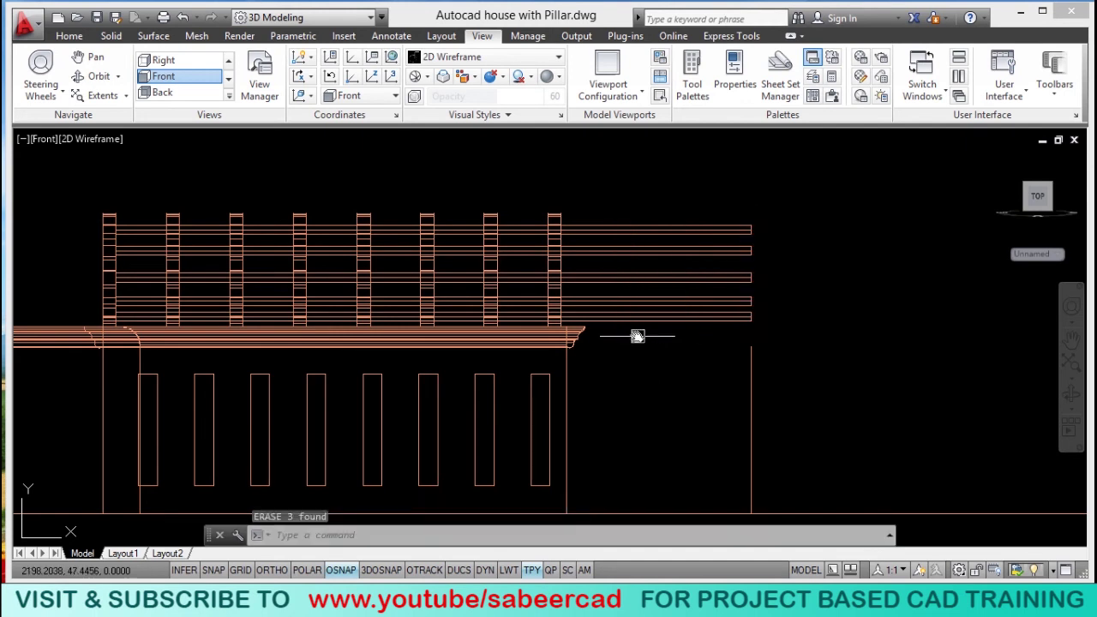
Move the last remaining support of the mirrored railing horizontally outward to the end of the seat.
scroll(574, 309, up, 4)
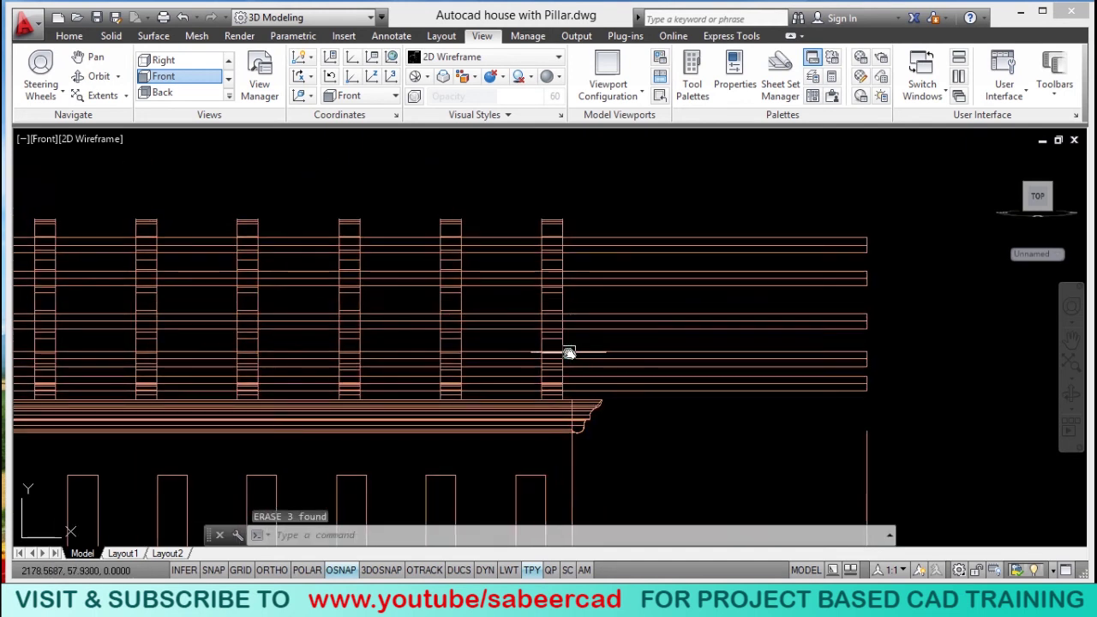
text(m)
key(Return)
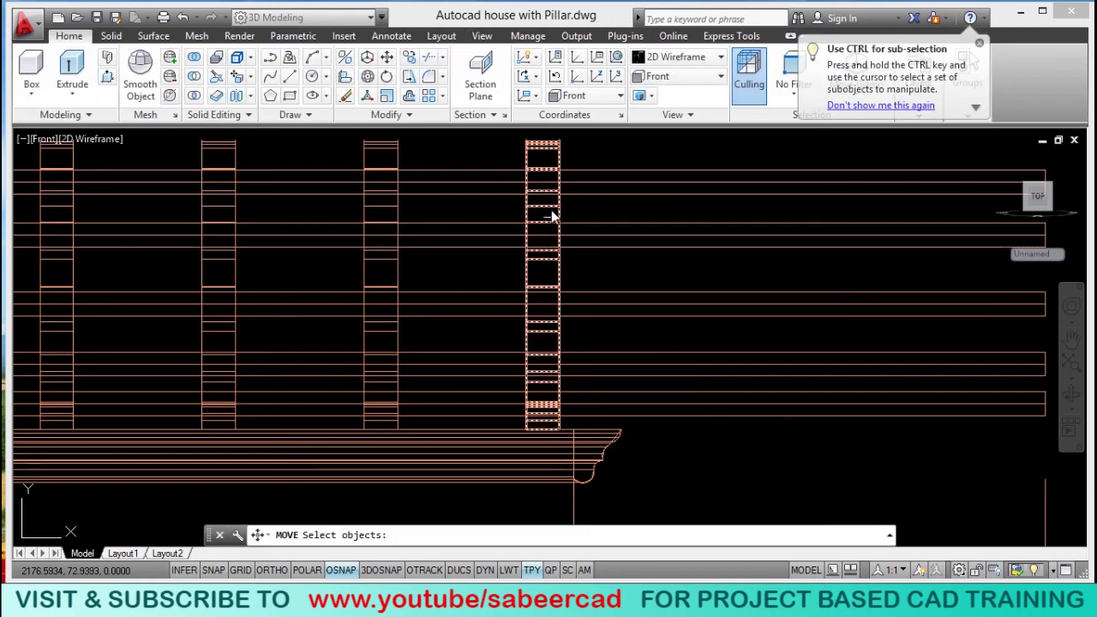
click(558, 211)
key(Return)
click(588, 144)
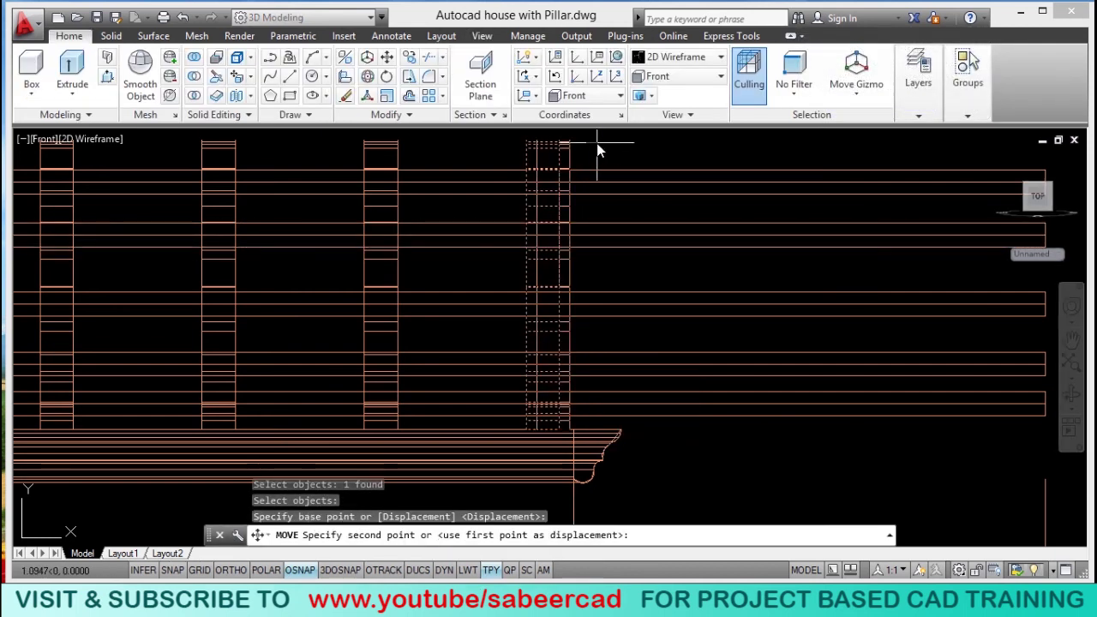
scroll(511, 429, down, 5)
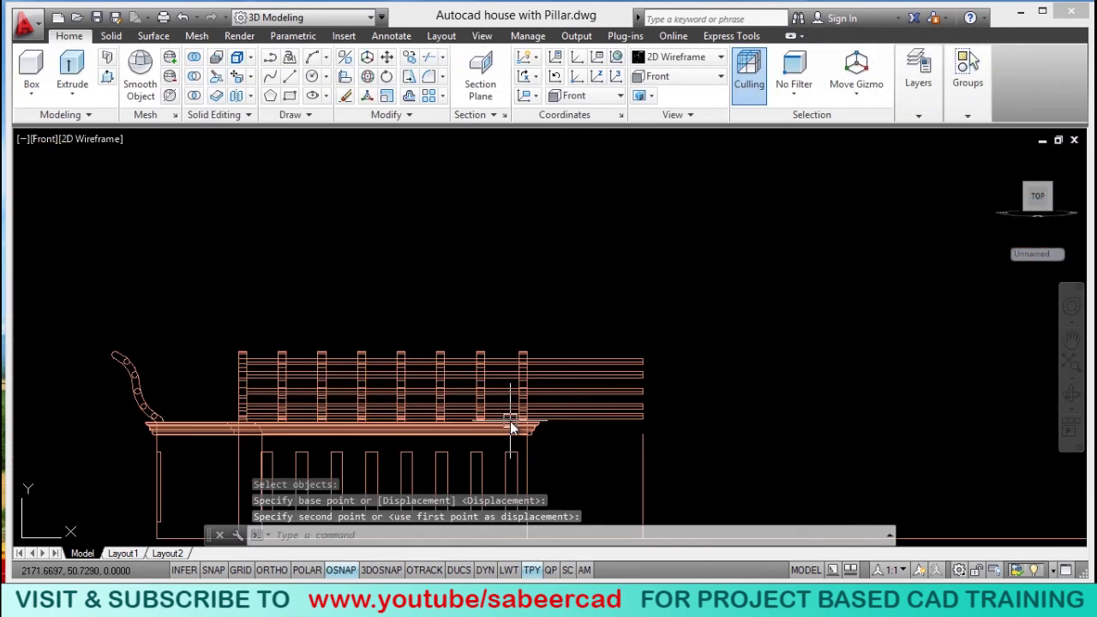
Switch to the NE Isometric view, framing the rail ends that extend past the last support.
click(354, 314)
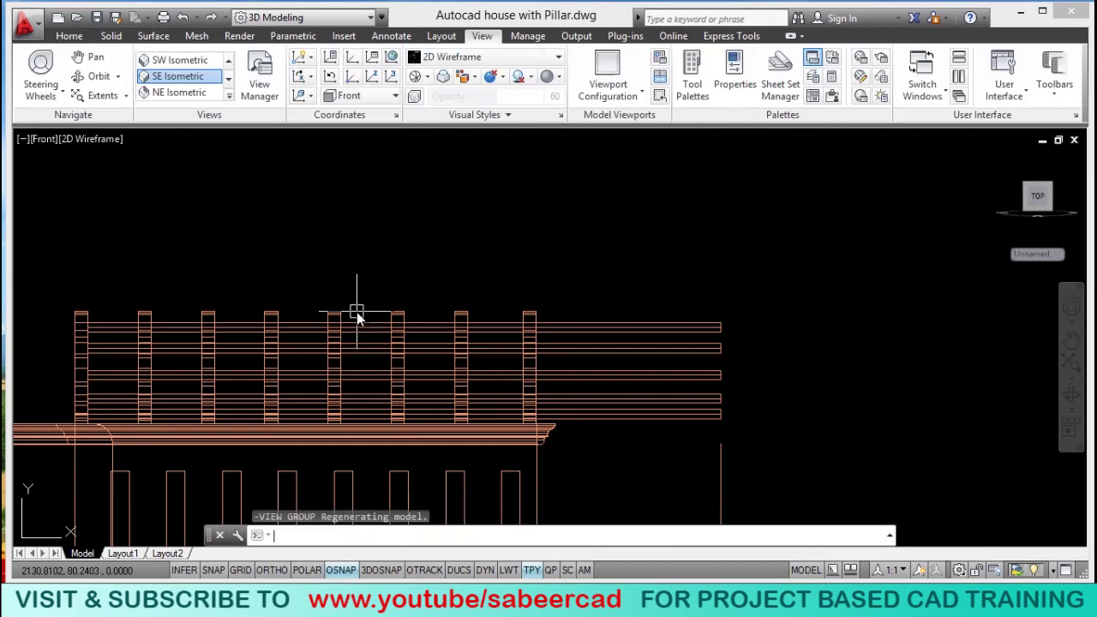
click(204, 94)
scroll(683, 261, up, 8)
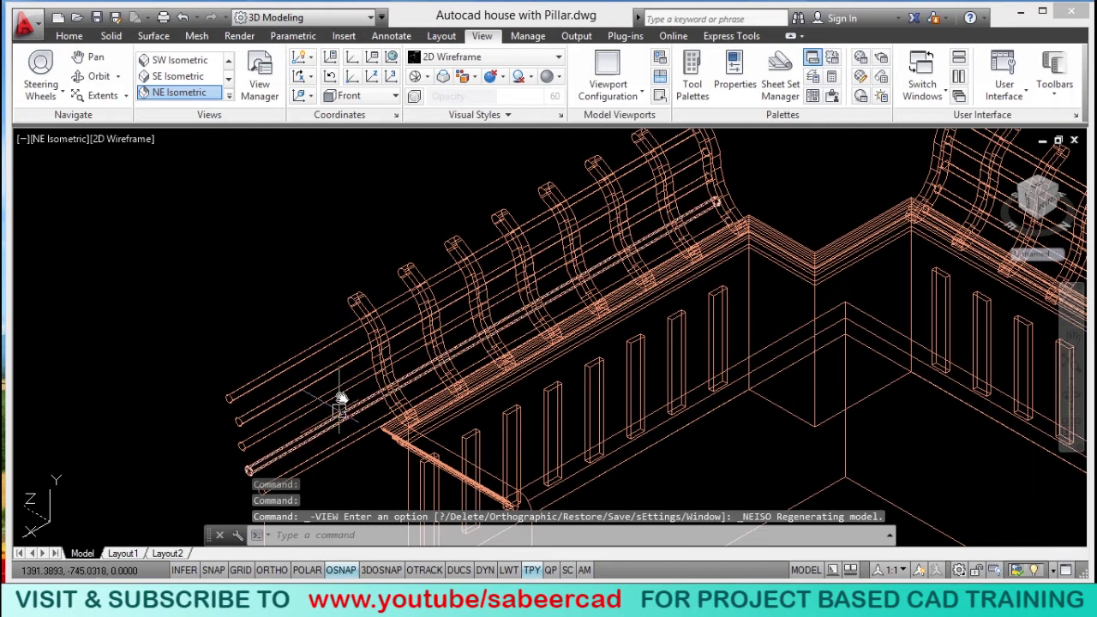
scroll(340, 403, up, 4)
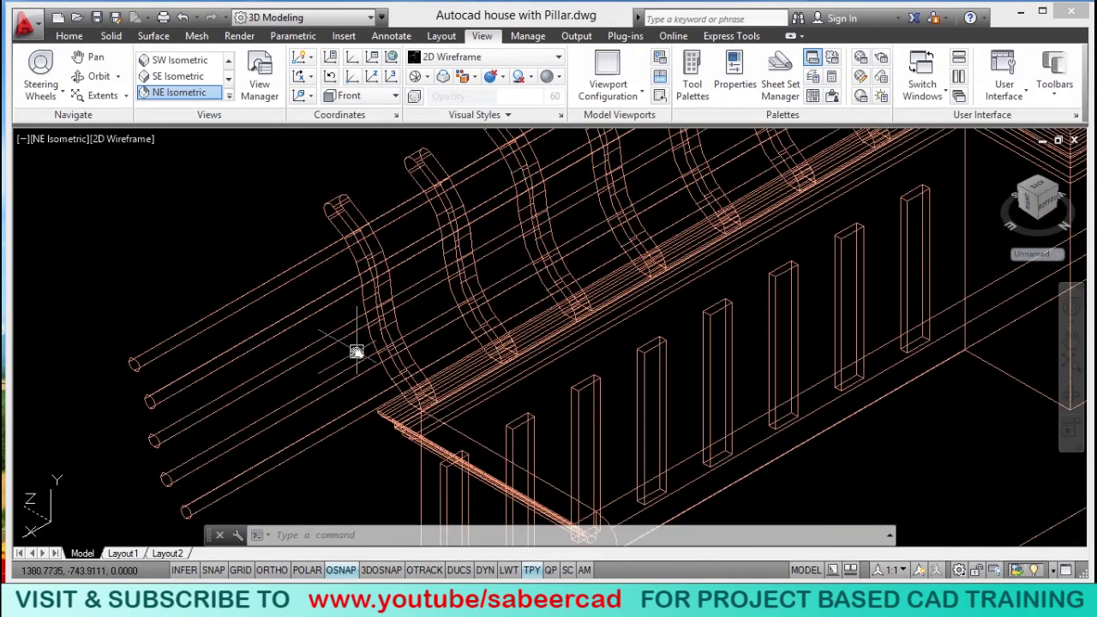
click(68, 35)
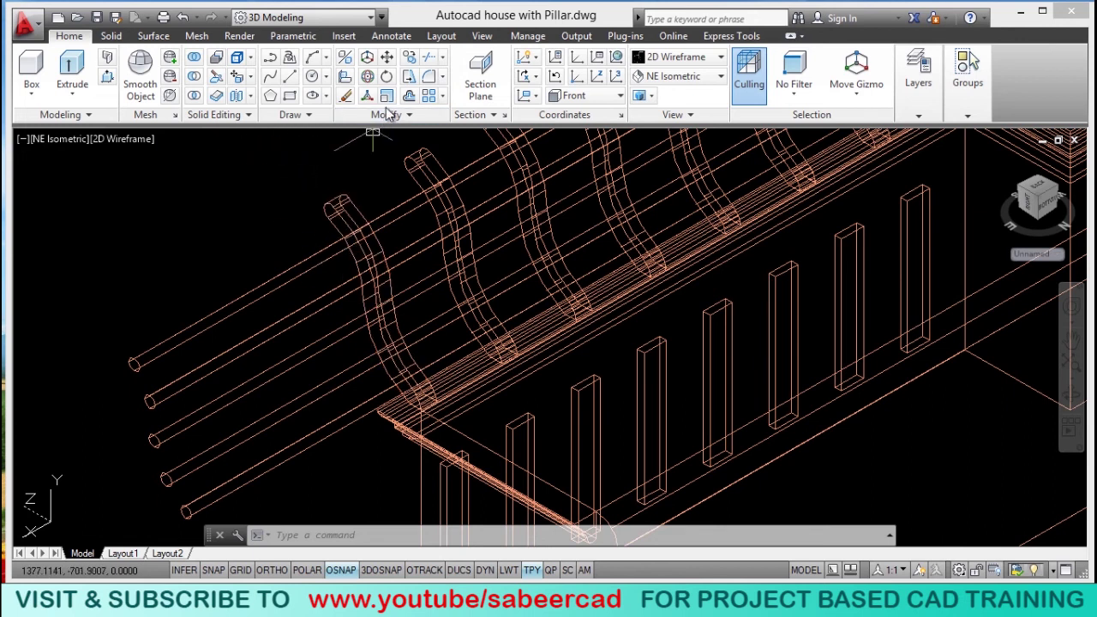
click(194, 57)
click(316, 511)
click(191, 319)
key(Return)
click(190, 214)
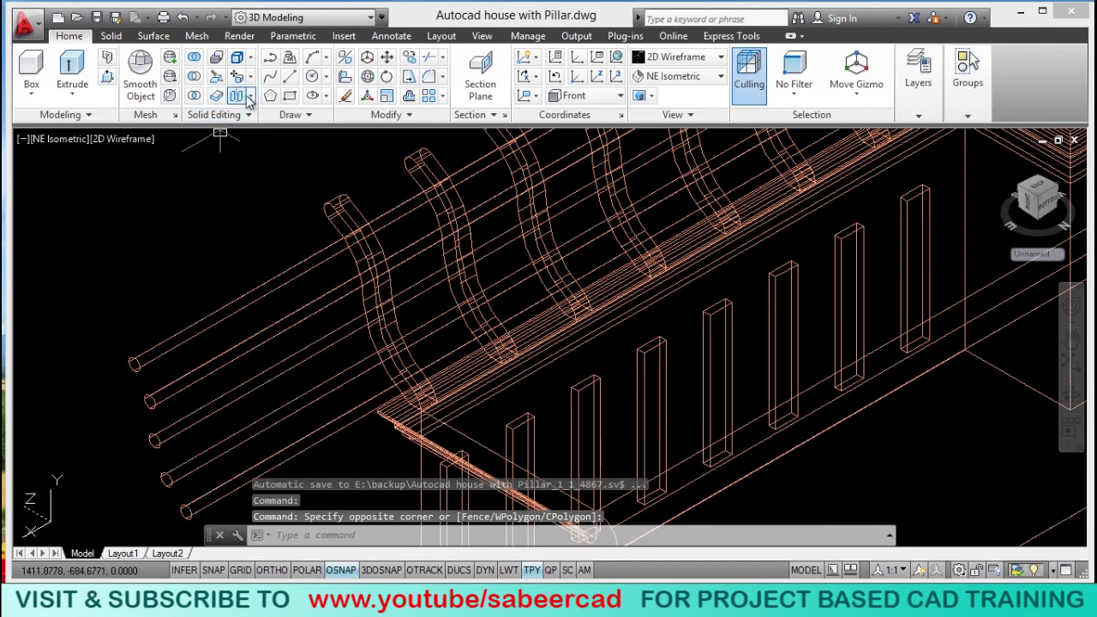
Start Move Faces and select the circular end faces of the five round rails that extend past the last support.
click(251, 78)
click(278, 103)
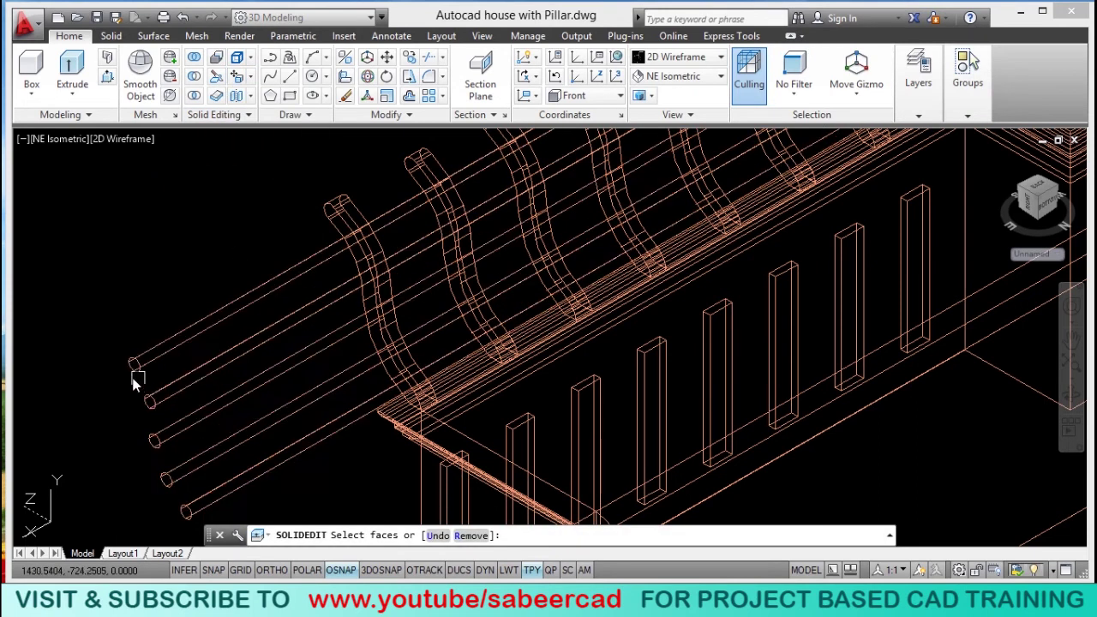
scroll(122, 371, up, 5)
click(167, 220)
scroll(166, 220, down, 4)
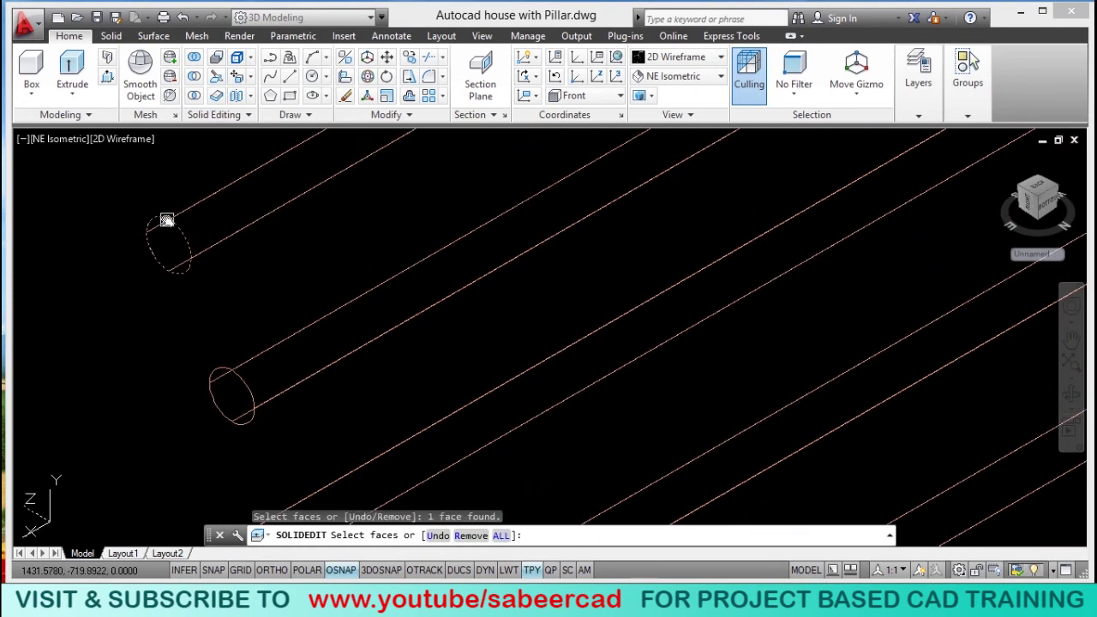
click(240, 409)
scroll(245, 385, down, 4)
scroll(226, 355, up, 4)
click(225, 355)
scroll(238, 294, down, 2)
scroll(223, 421, up, 2)
scroll(286, 290, down, 3)
scroll(303, 407, up, 5)
right_click(458, 349)
click(495, 360)
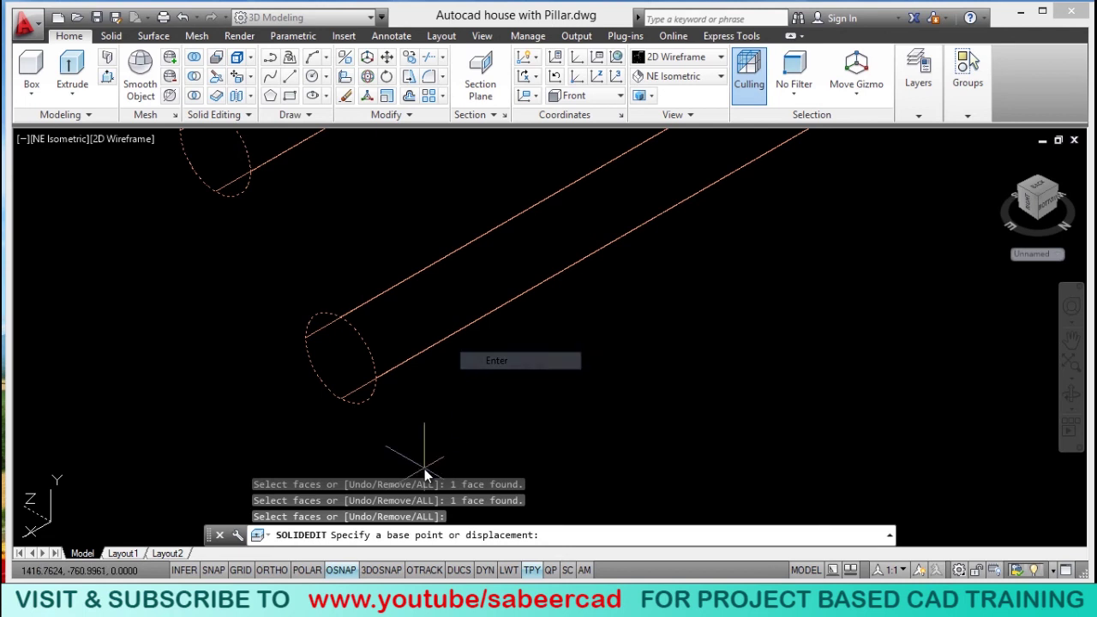
Move the rail end faces horizontally from the top rail's end centre to the last support, using a .YZ point filter and its bottom corner for X.
scroll(424, 467, down, 3)
click(324, 211)
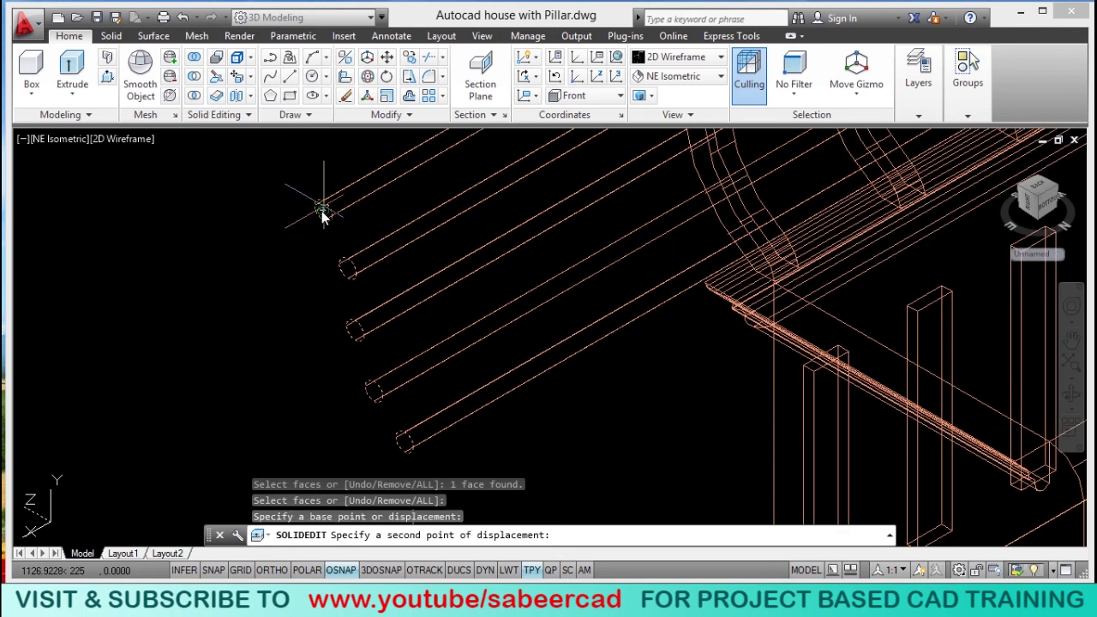
scroll(278, 311, down, 3)
scroll(403, 202, up, 3)
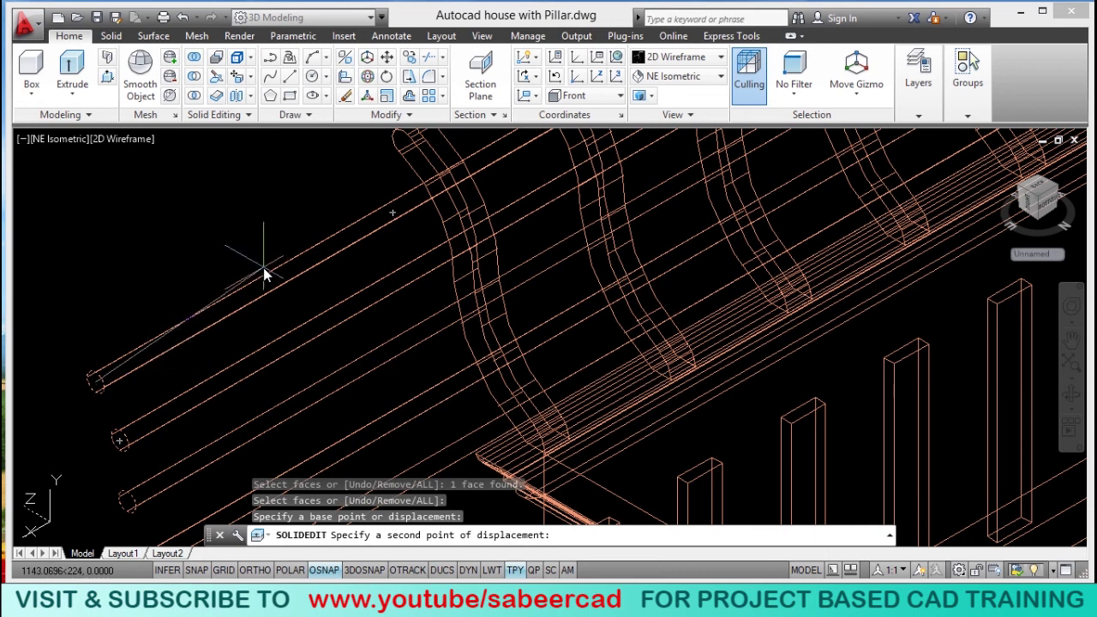
shift+right_click(380, 224)
mouse_move(486, 263)
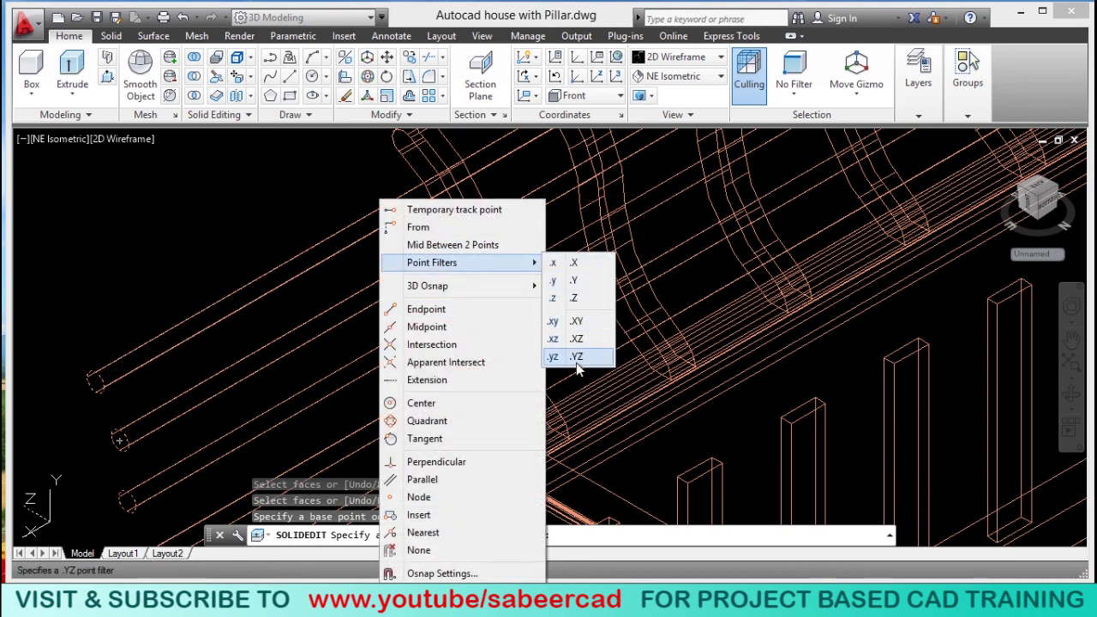
click(578, 357)
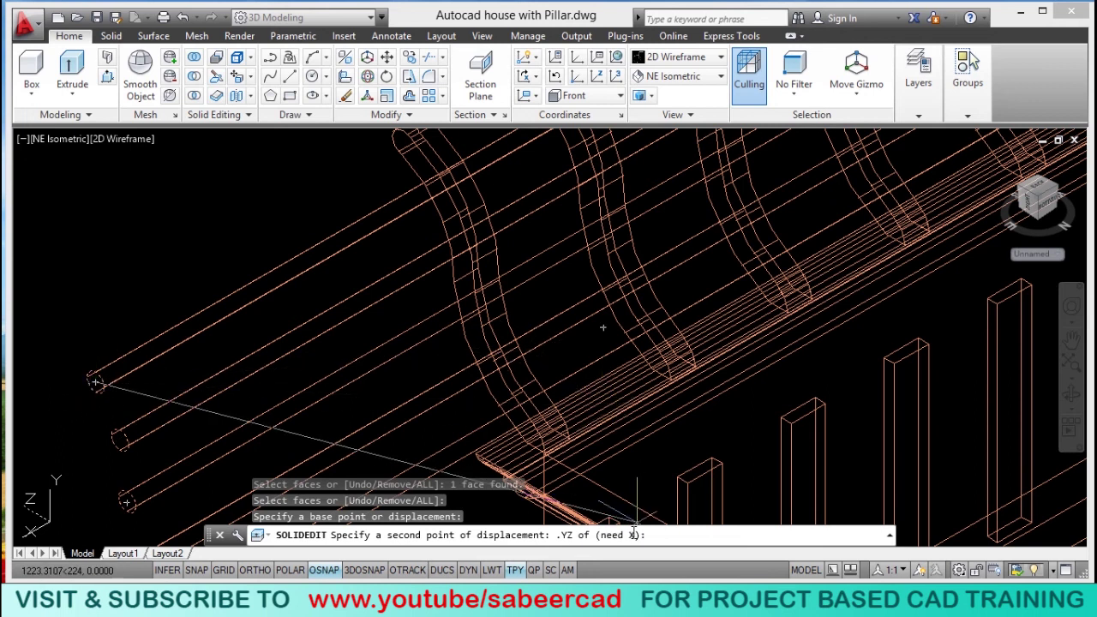
scroll(466, 245, up, 3)
scroll(502, 395, down, 2)
scroll(504, 386, up, 1)
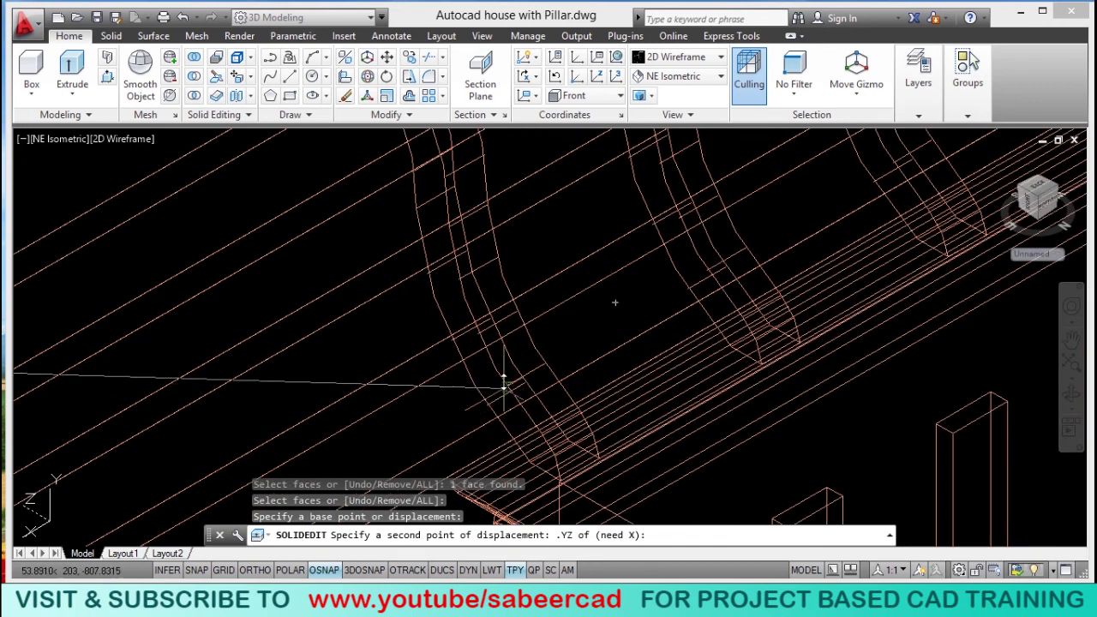
click(598, 457)
scroll(125, 446, down, 3)
scroll(444, 464, up, 1)
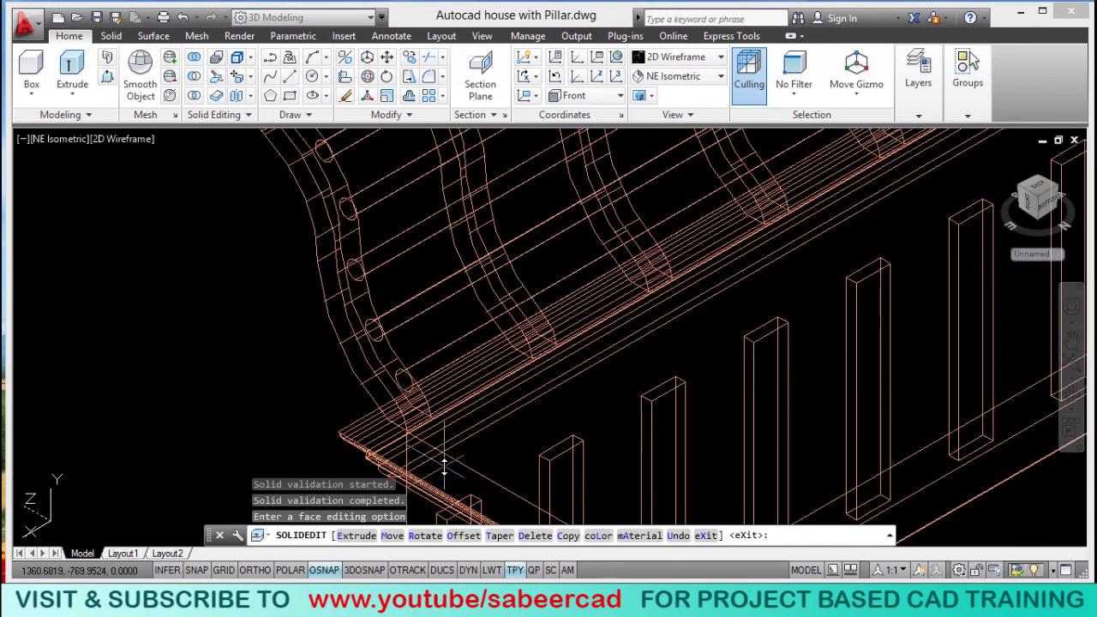
scroll(431, 443, down, 5)
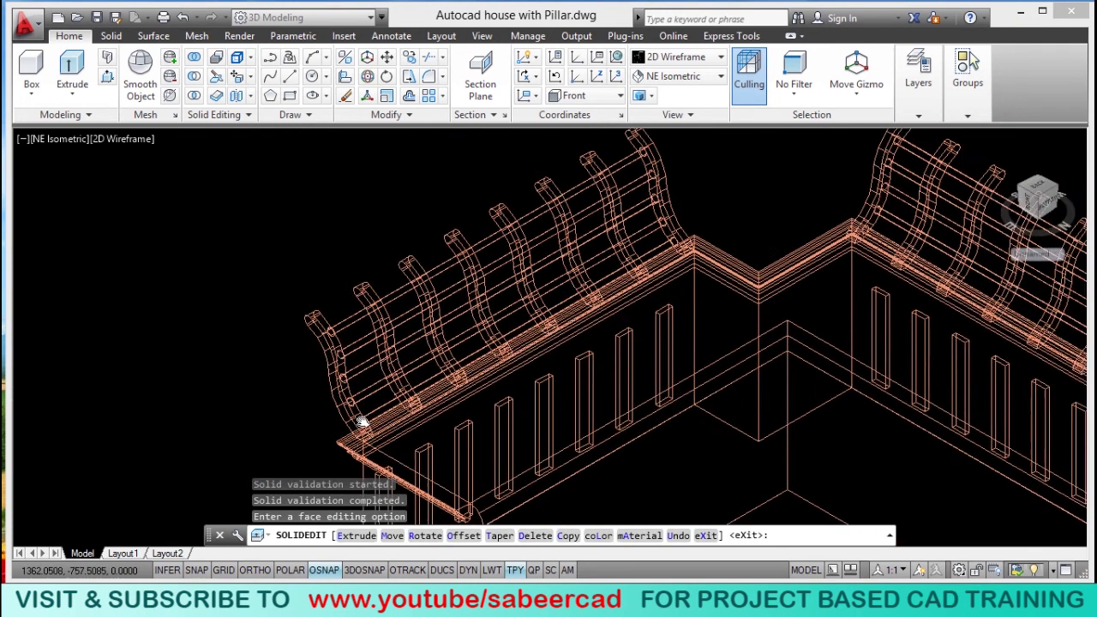
key(Escape)
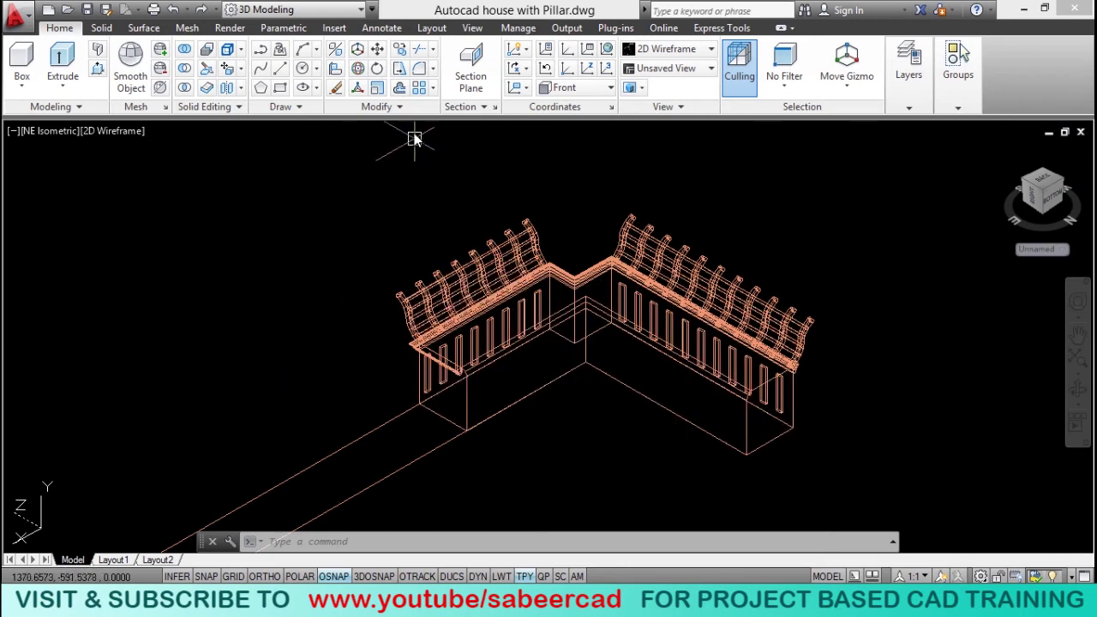
Start mirroring the complete L-shaped seat with its railings, and turn off the Nearest object snap.
click(401, 107)
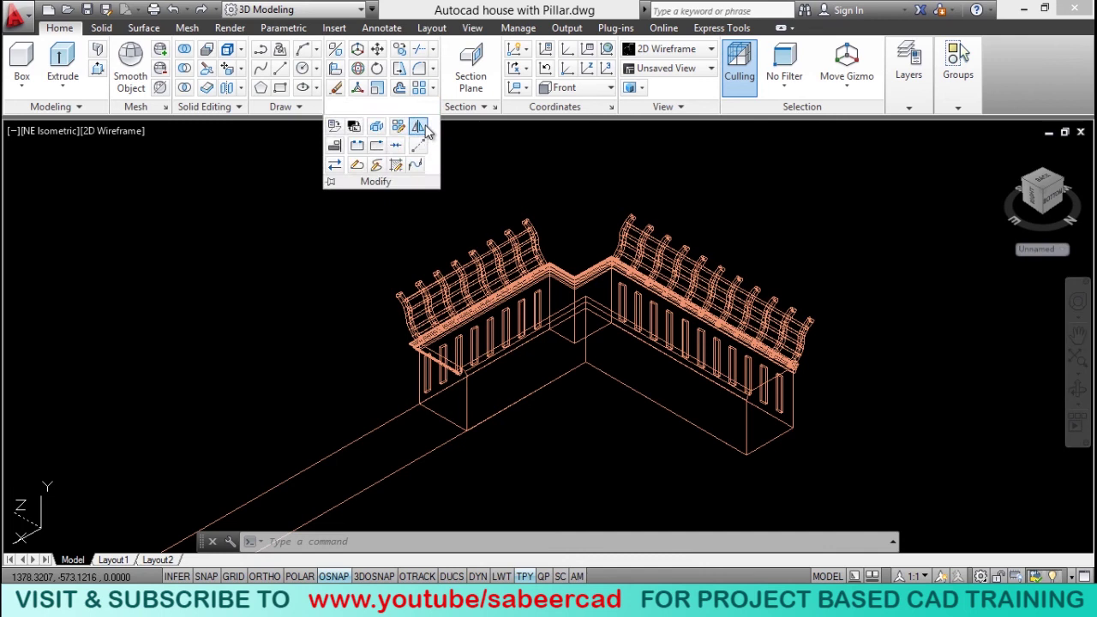
click(417, 127)
scroll(529, 169, down, 3)
click(460, 163)
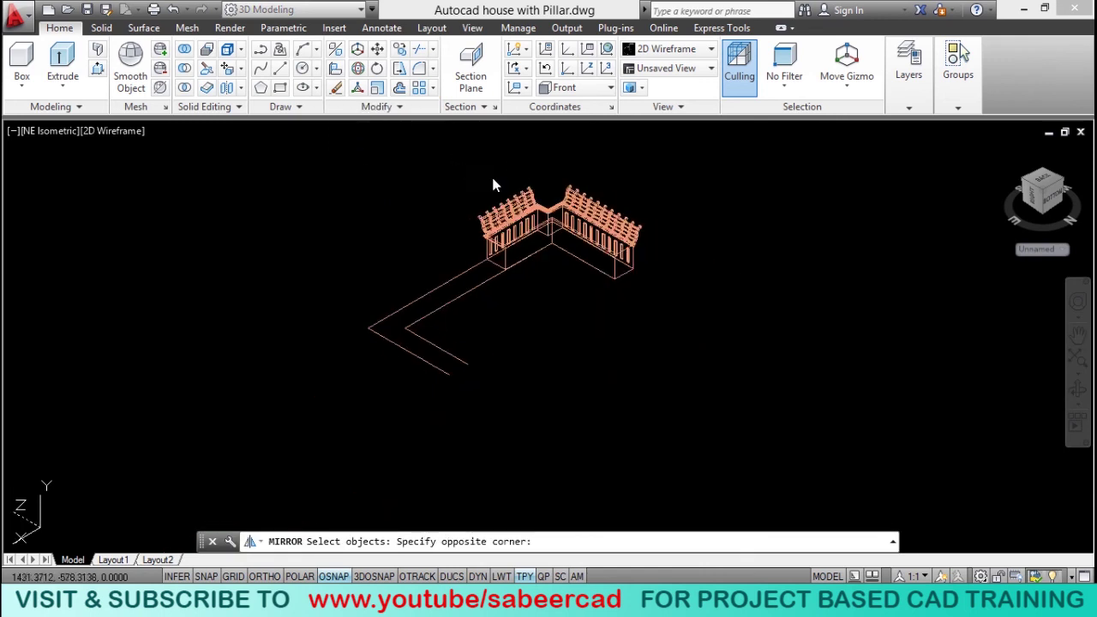
click(681, 299)
key(Return)
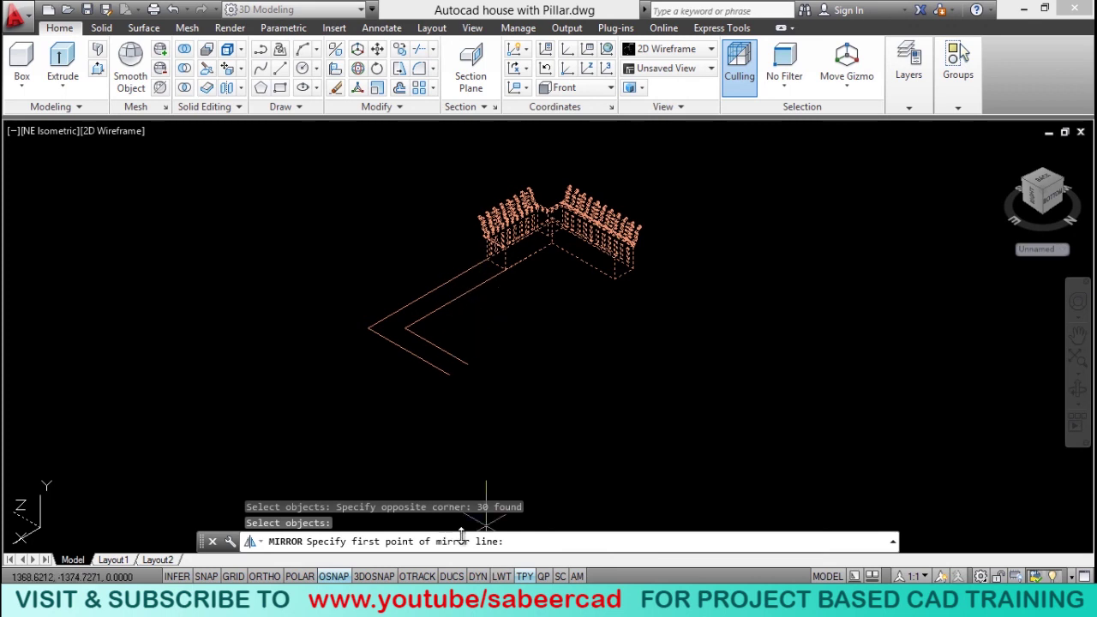
right_click(347, 577)
click(380, 544)
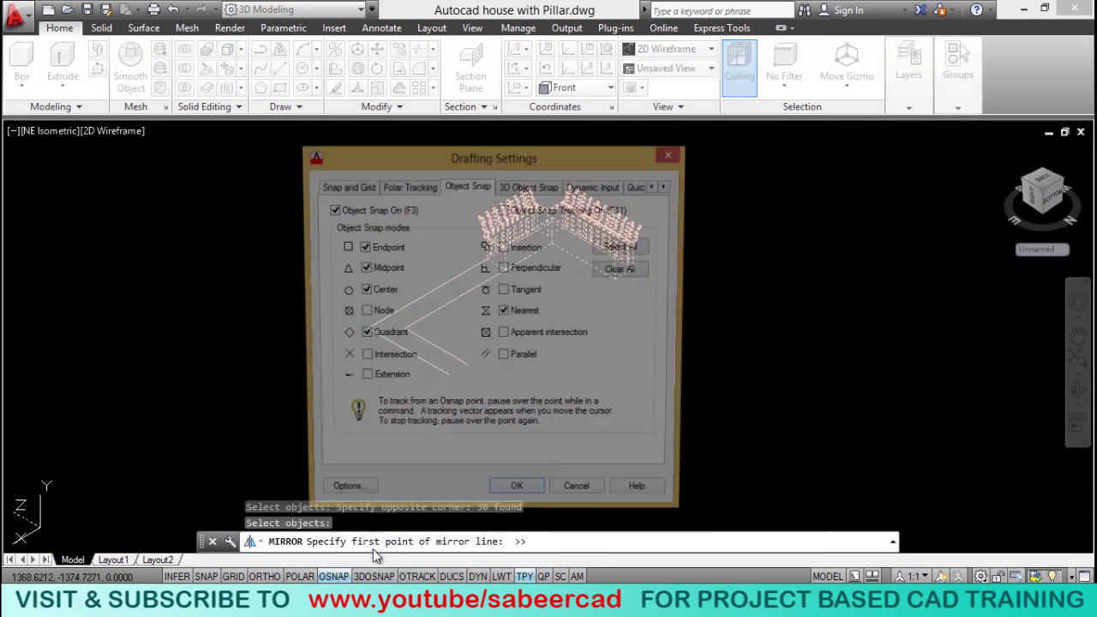
click(504, 313)
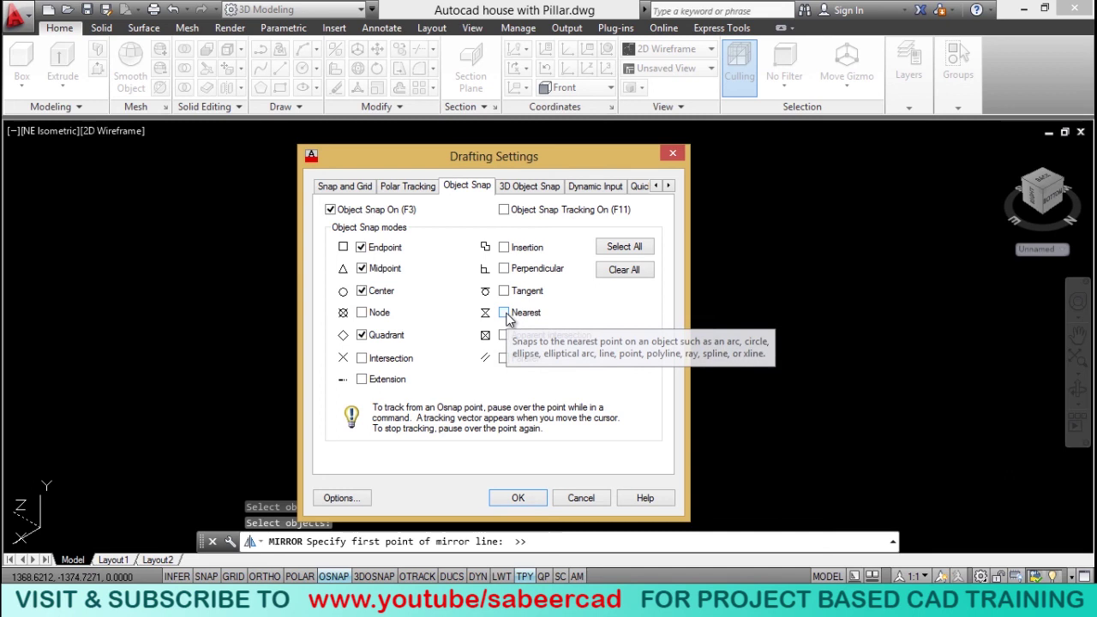
click(518, 499)
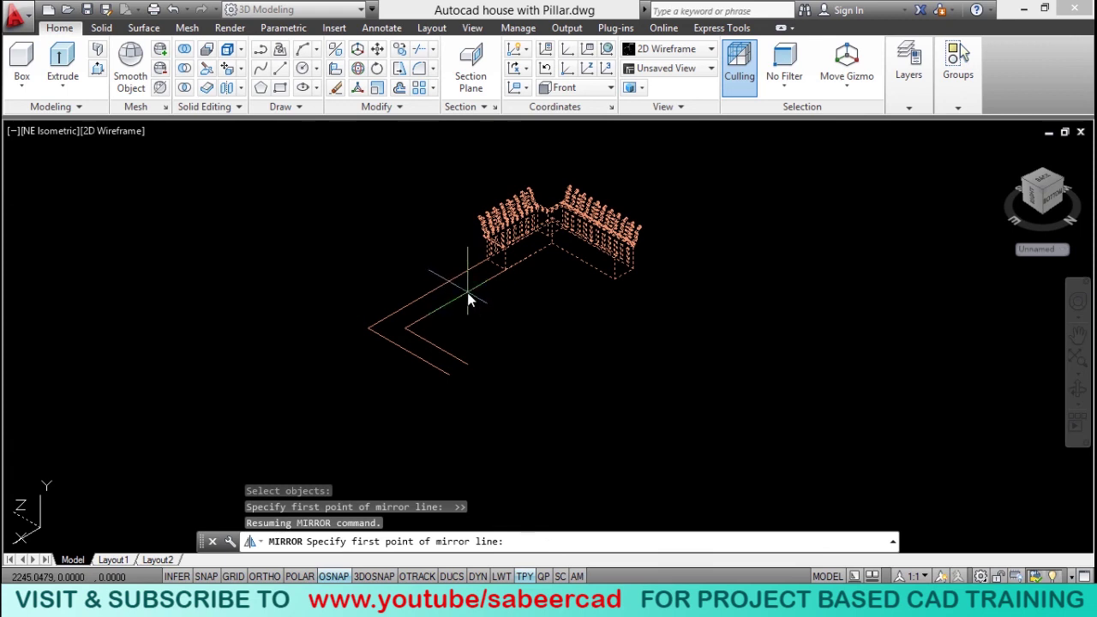
Mirror the seat about a vertical line through the midpoint of the long inner outline, with Ortho on and the source objects kept.
click(468, 295)
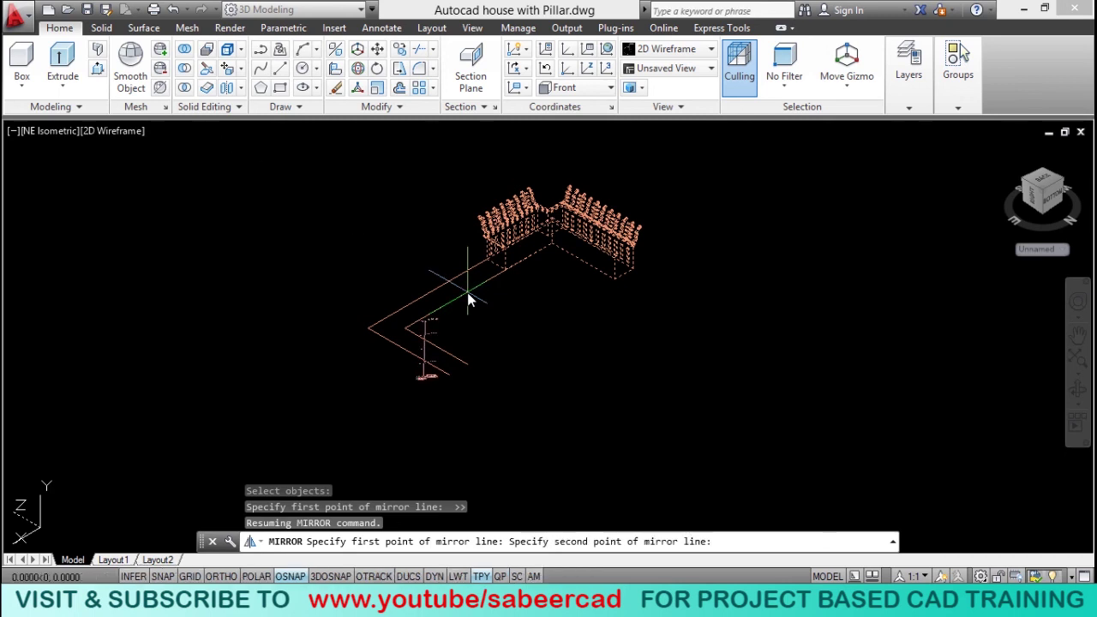
scroll(555, 358, down, 1)
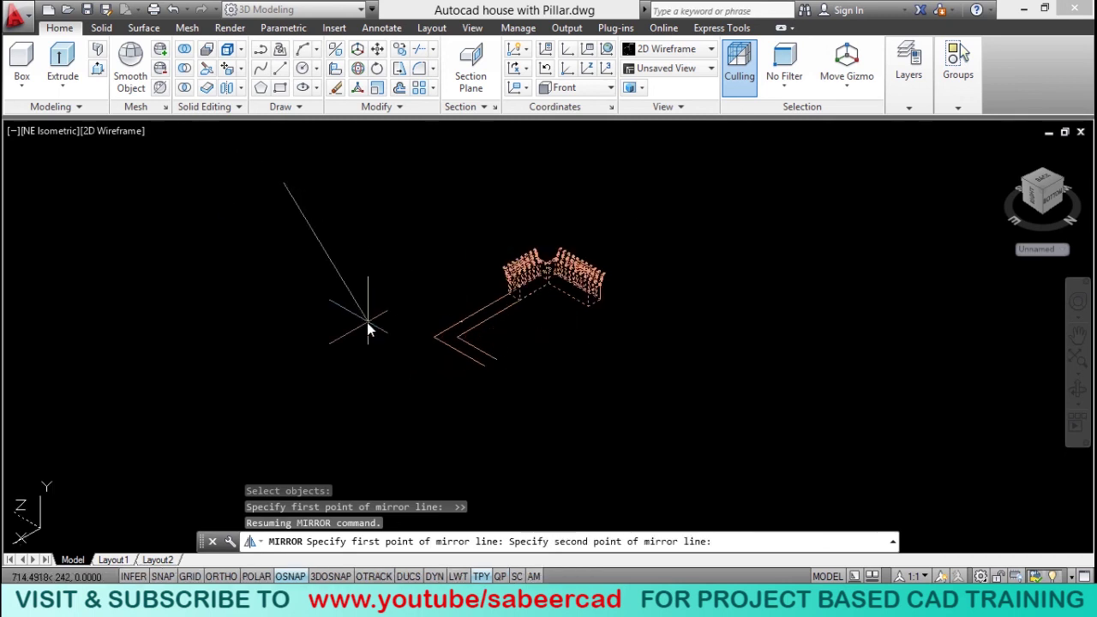
click(286, 280)
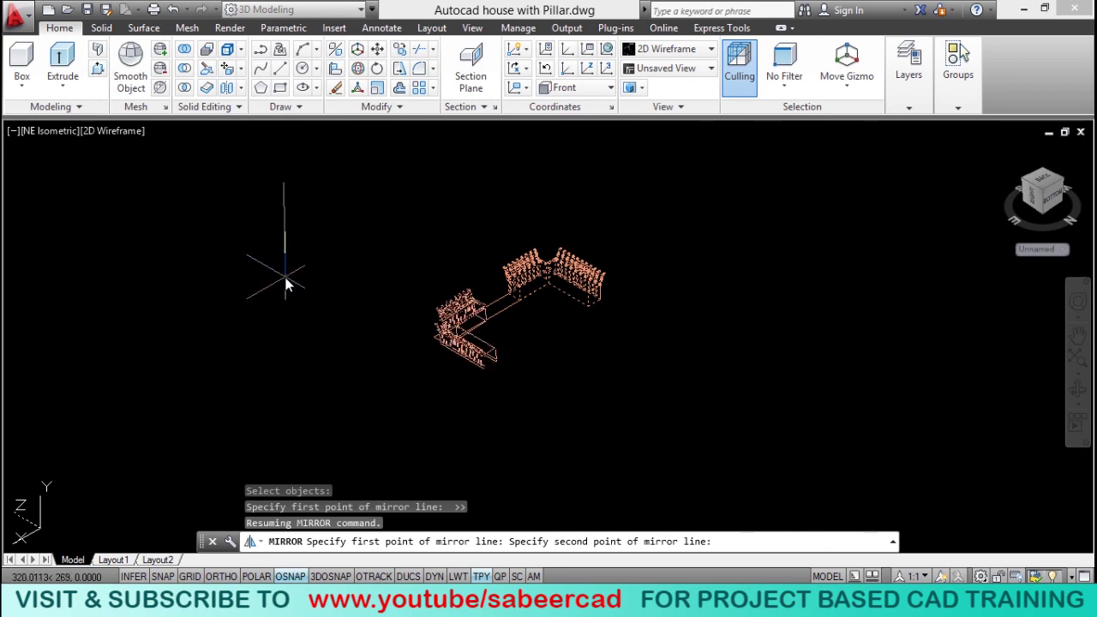
key(F8)
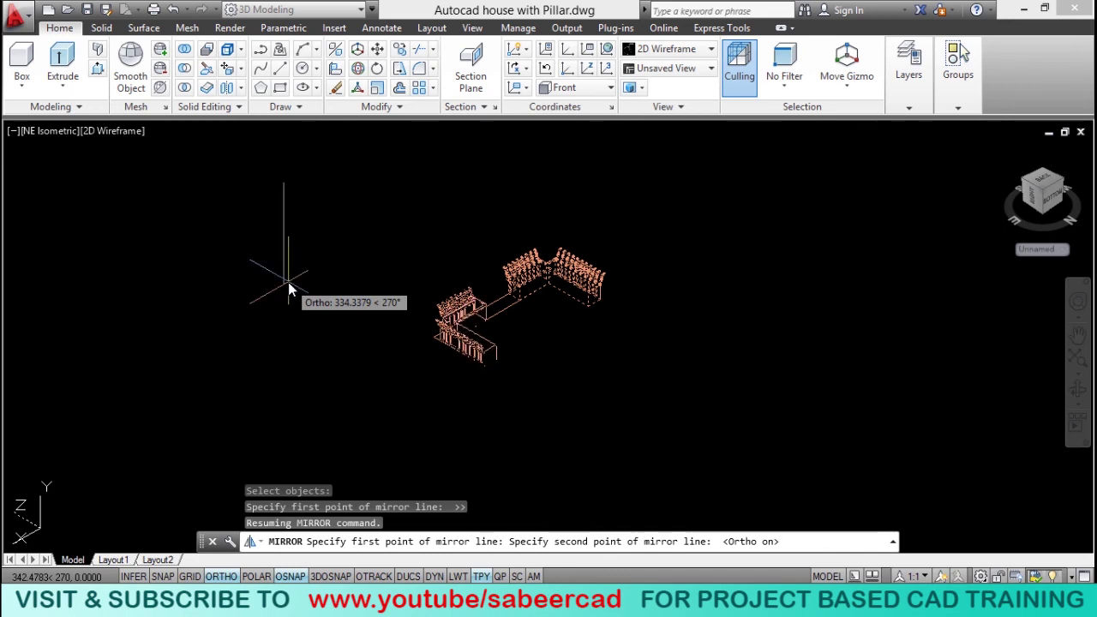
click(289, 282)
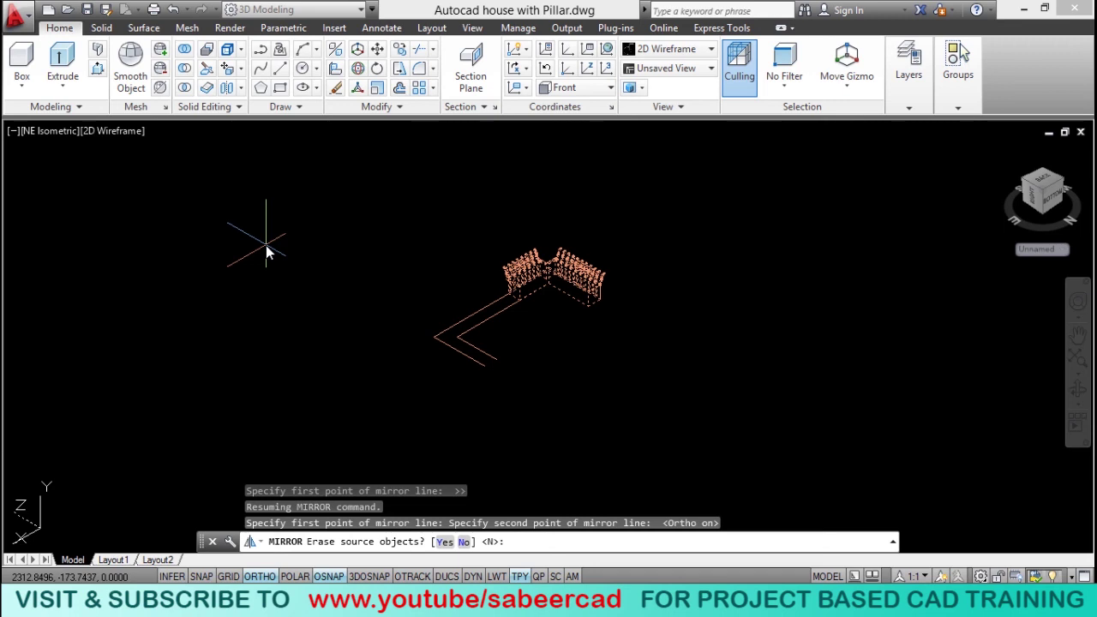
key(Return)
scroll(572, 310, up, 1)
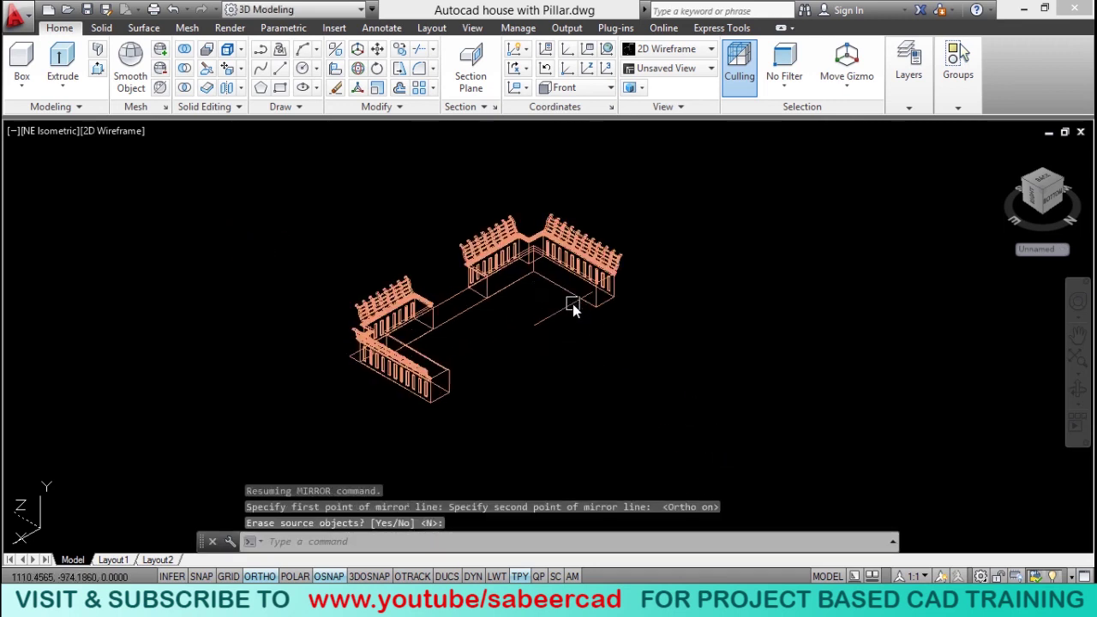
scroll(573, 310, up, 2)
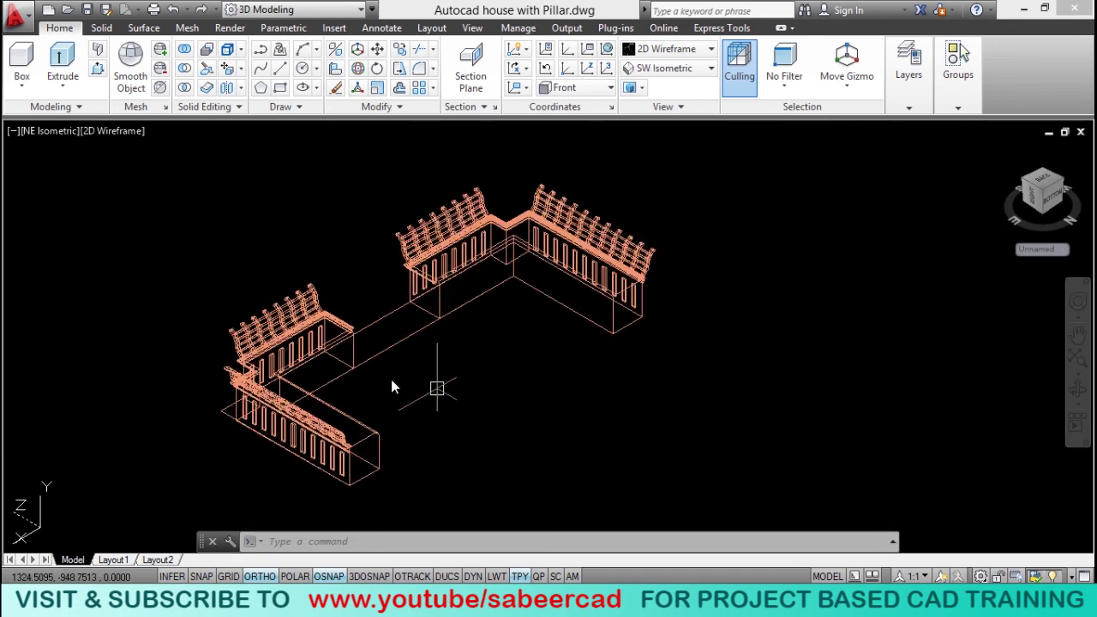
Show all layers from 0 through Defpoints with Layer Walk, leaving PLAN hidden, and keep the changed layer states.
click(909, 102)
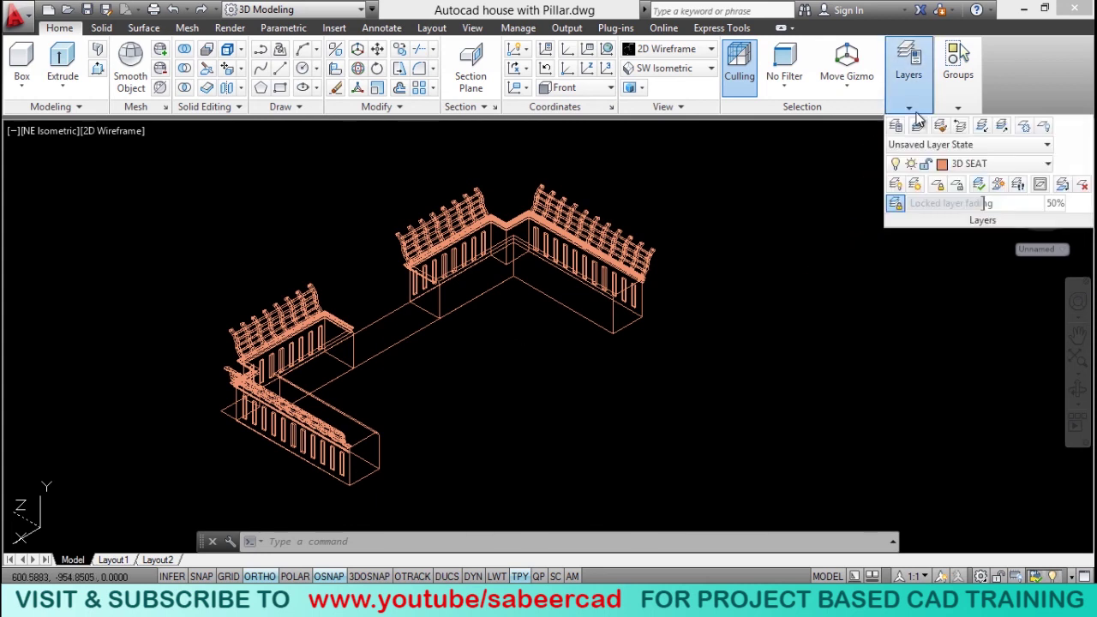
click(971, 163)
click(971, 163)
click(1018, 186)
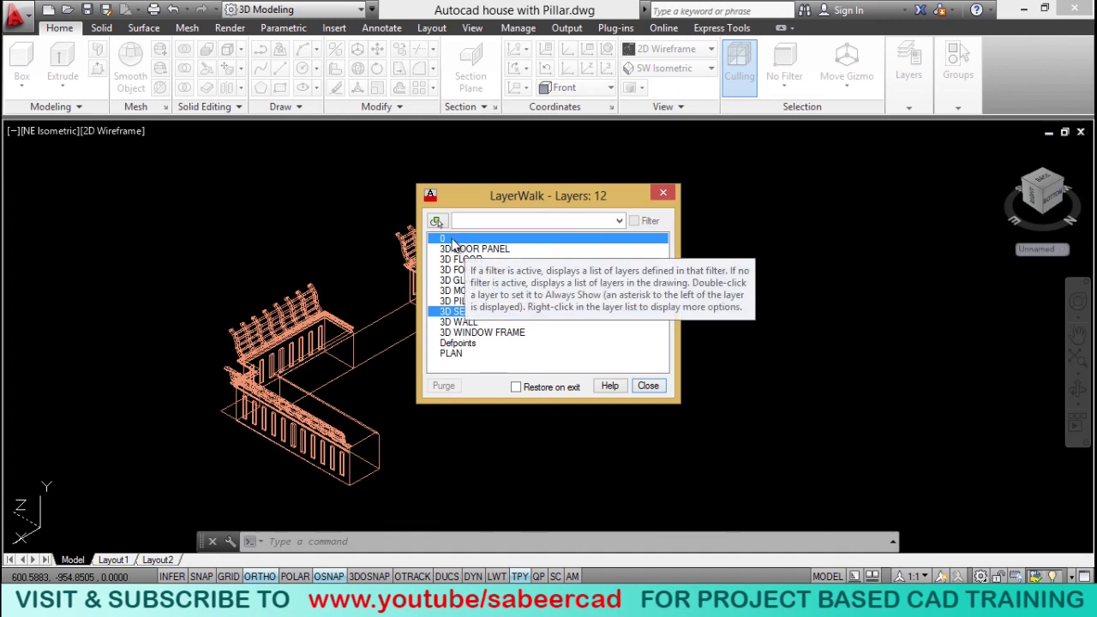
shift+click(463, 343)
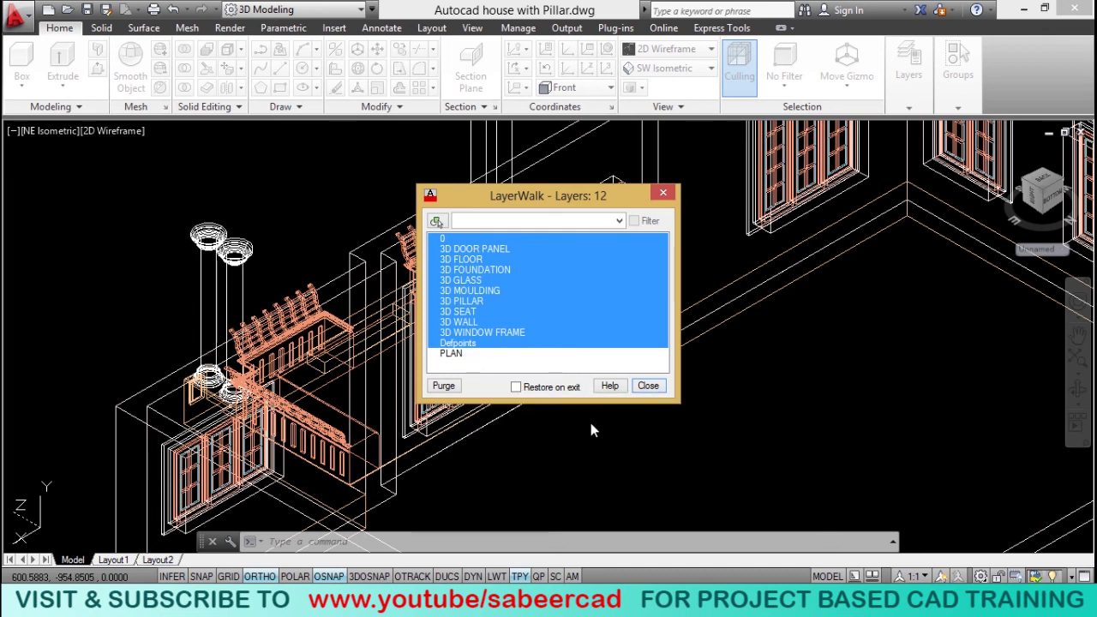
click(649, 387)
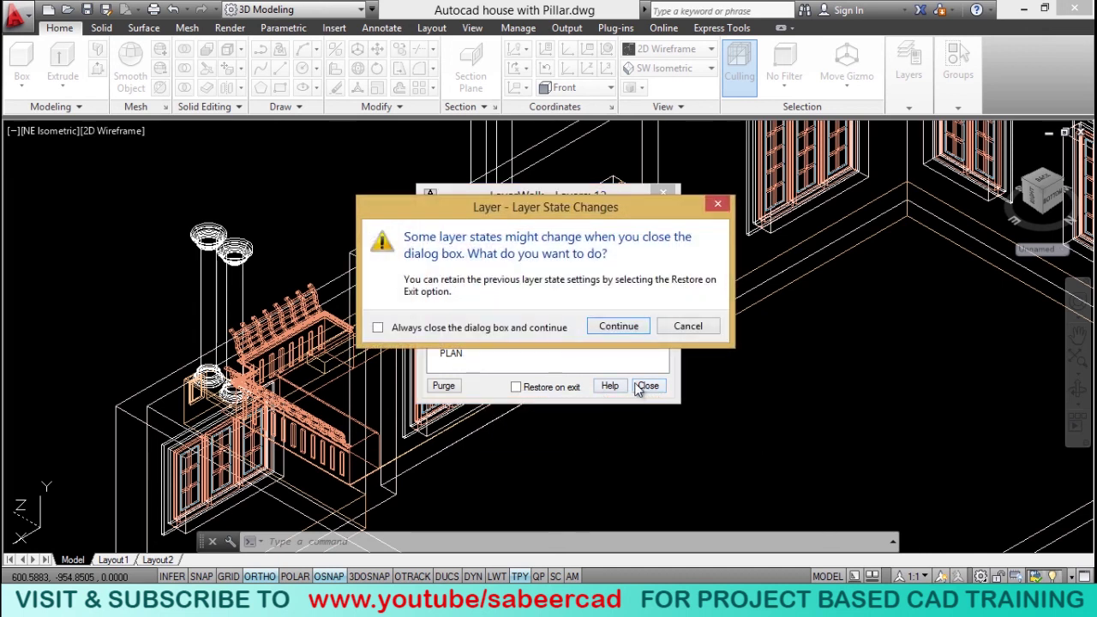
click(627, 330)
scroll(615, 351, down, 4)
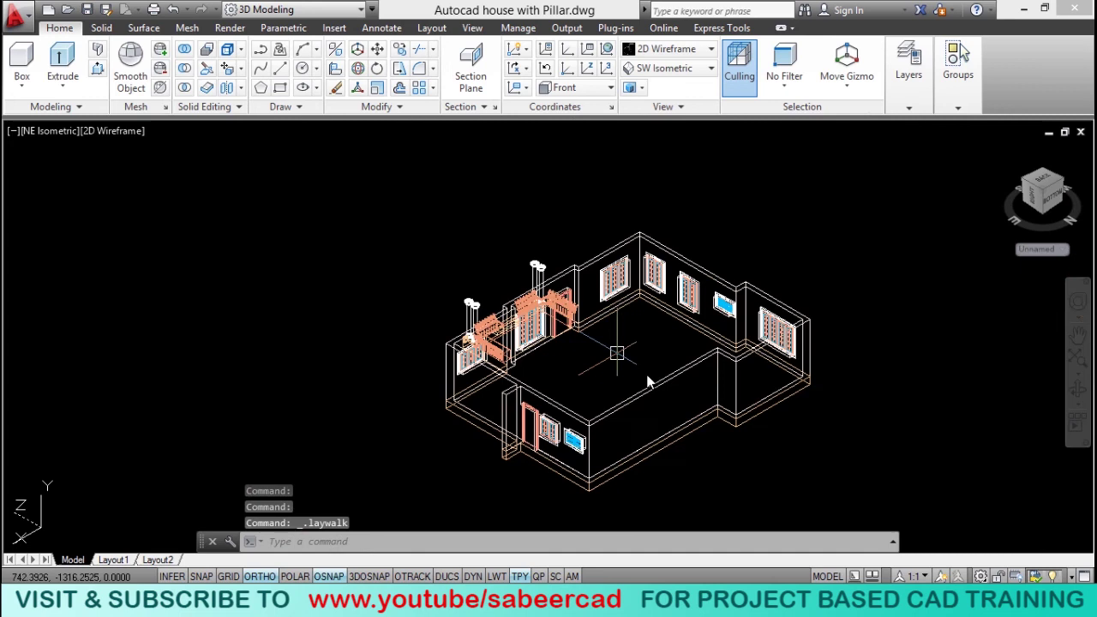
scroll(648, 385, up, 2)
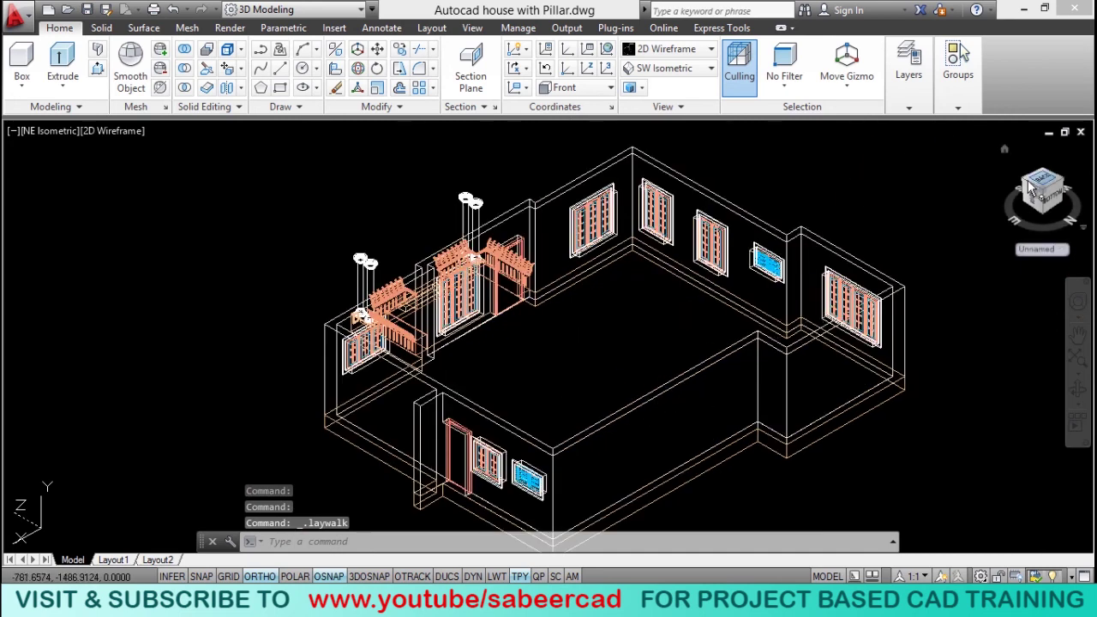
Show the house in the SW Isometric view with the Realistic visual style.
click(472, 27)
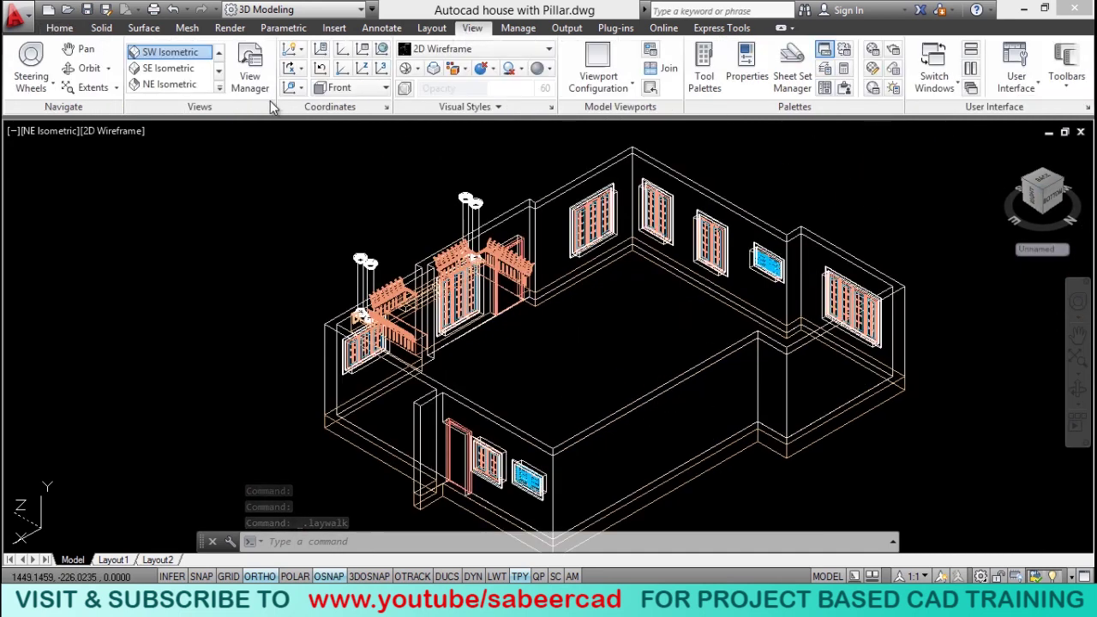
click(170, 52)
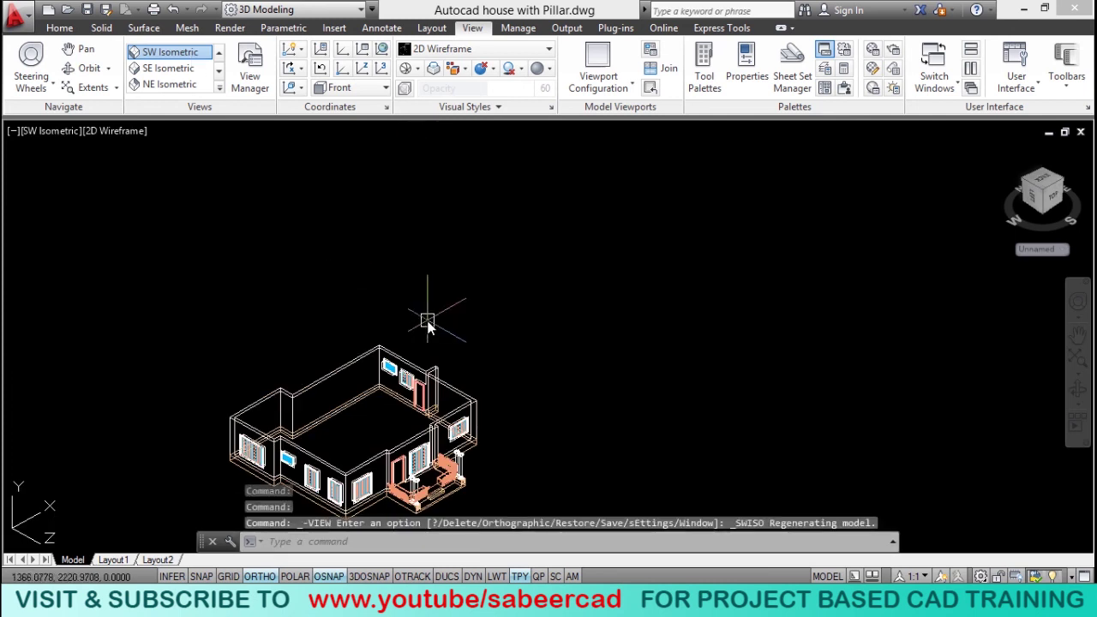
scroll(385, 443, up, 5)
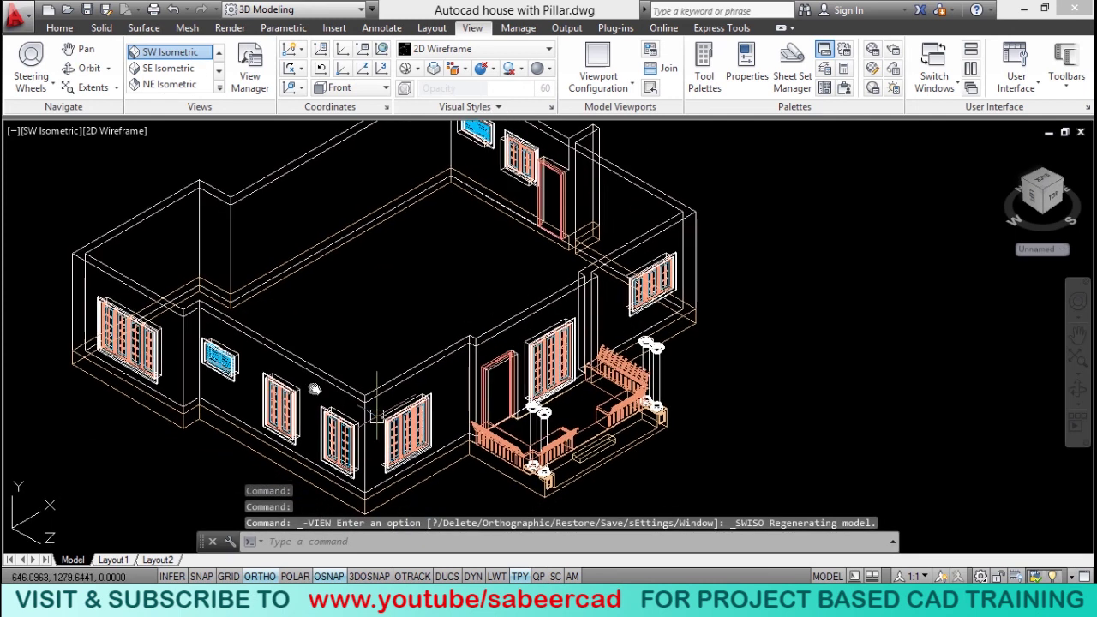
click(126, 133)
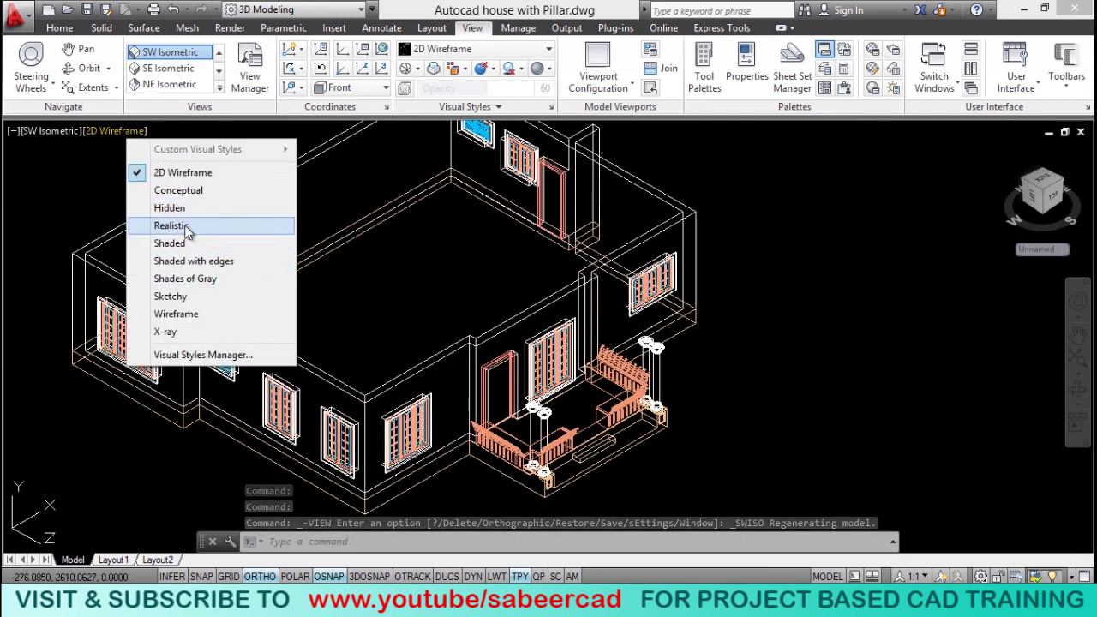
click(184, 225)
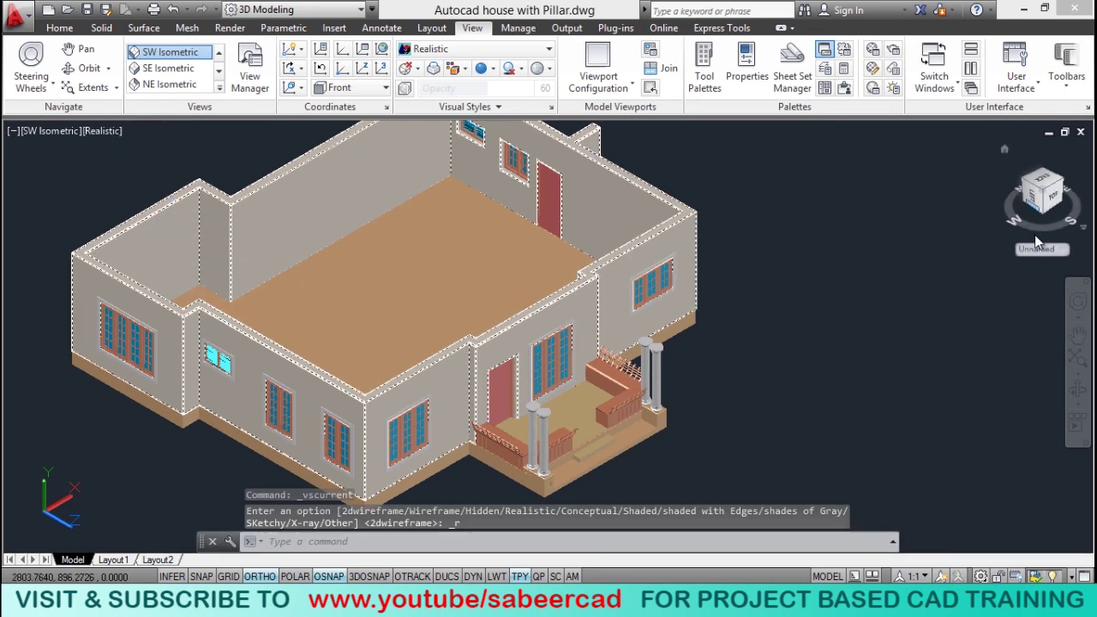
Orbit around the porch to examine both seats, their railings and the pillars from the front.
click(1078, 390)
drag(349, 383, 475, 371)
scroll(475, 370, up, 6)
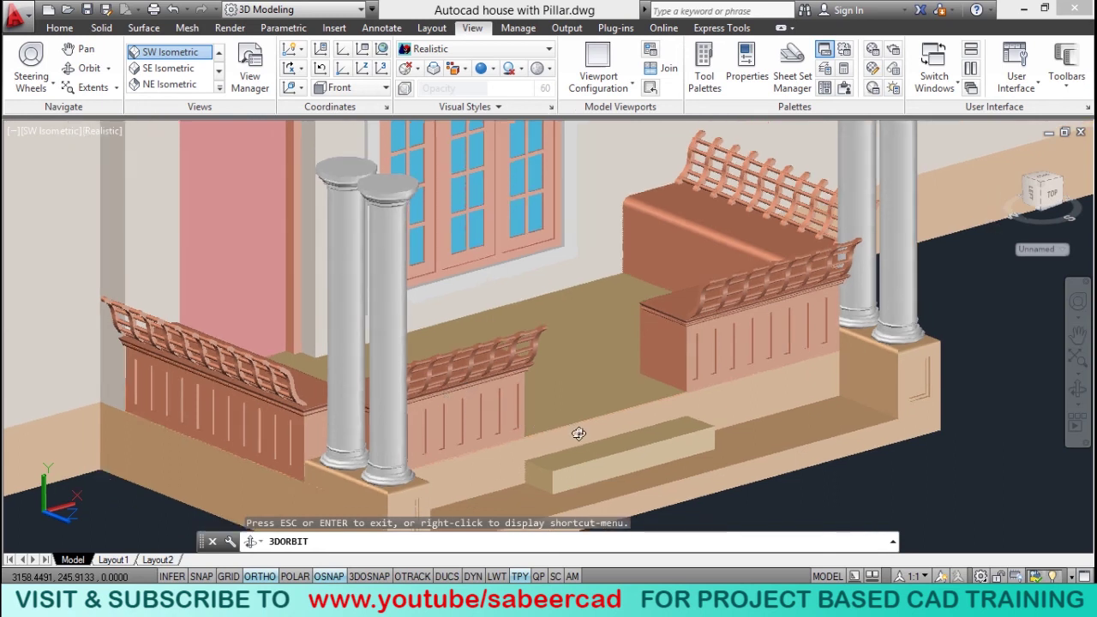
drag(403, 438, 508, 391)
drag(633, 389, 568, 375)
right_click(510, 308)
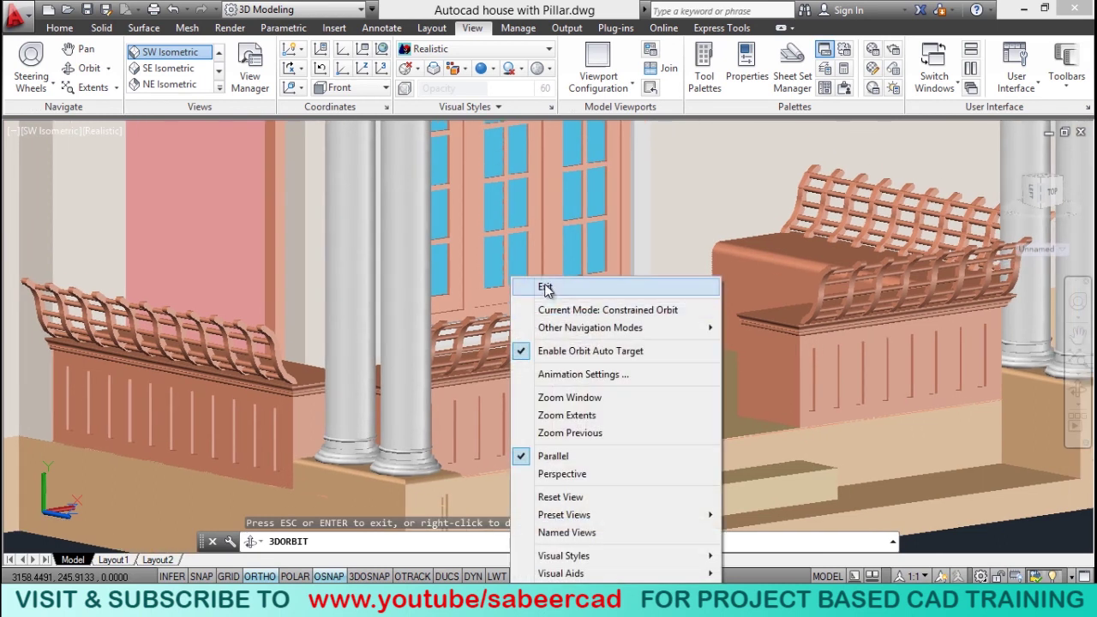